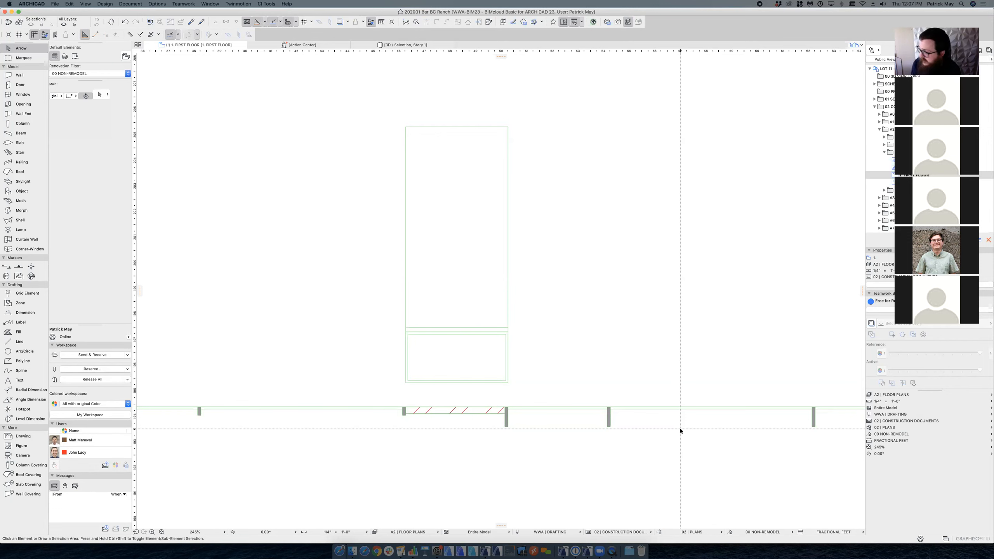
Step: Select the exterior curtain wall along the master bedroom and master bath on the first floor plan
{"action": "scroll", "coordinate": [580, 374], "scroll_direction": "down", "scroll_amount": 8}
{"action": "scroll", "coordinate": [527, 334], "scroll_direction": "down", "scroll_amount": 3}
{"action": "scroll", "coordinate": [527, 335], "scroll_direction": "right", "scroll_amount": 3}
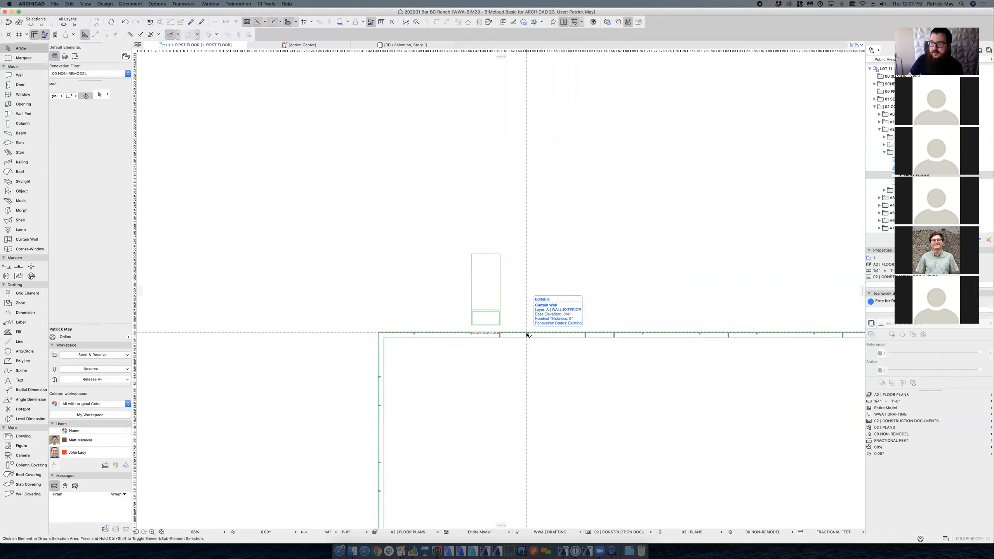
{"action": "left_click", "coordinate": [527, 335]}
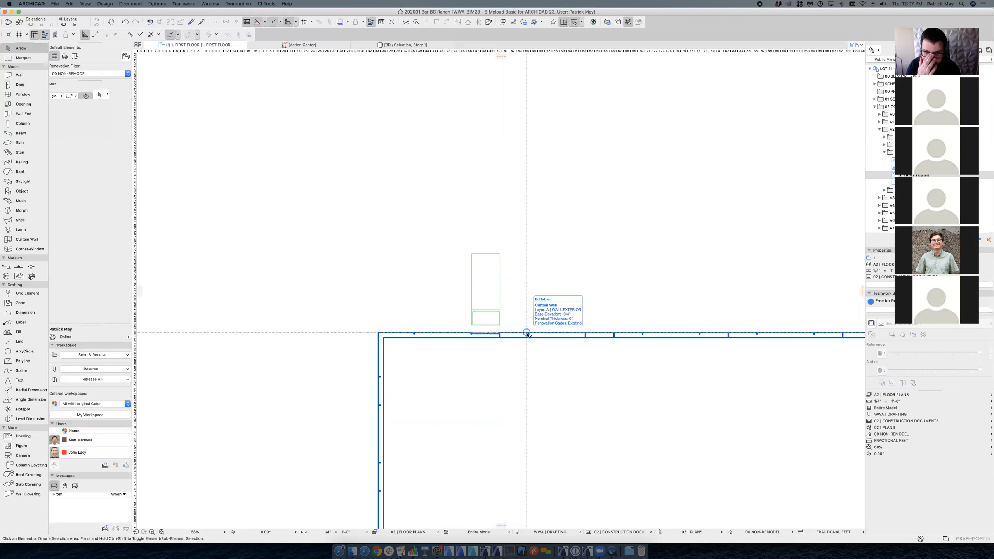
{"action": "scroll", "coordinate": [498, 309], "scroll_direction": "down", "scroll_amount": 8}
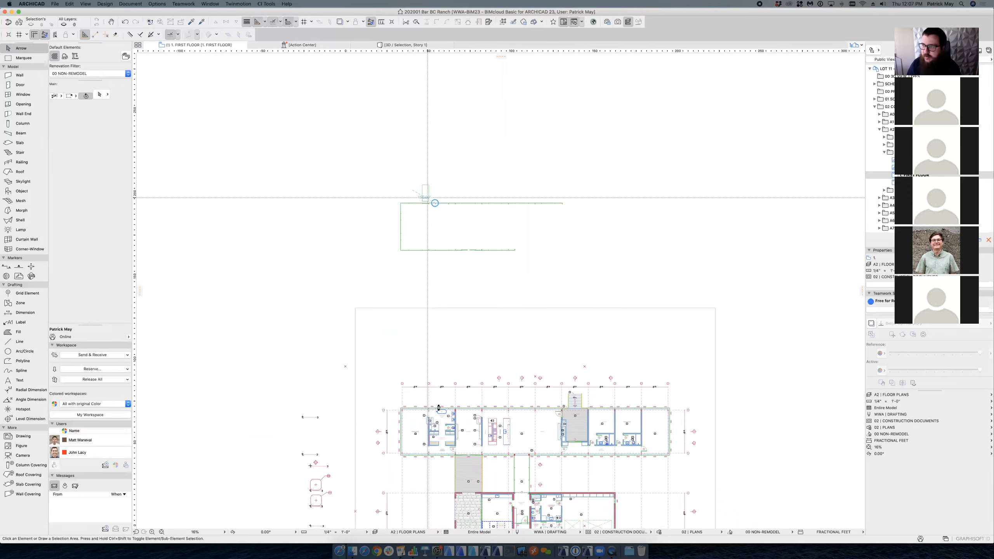
{"action": "scroll", "coordinate": [412, 419], "scroll_direction": "up", "scroll_amount": 1}
{"action": "scroll", "coordinate": [412, 418], "scroll_direction": "up", "scroll_amount": 10}
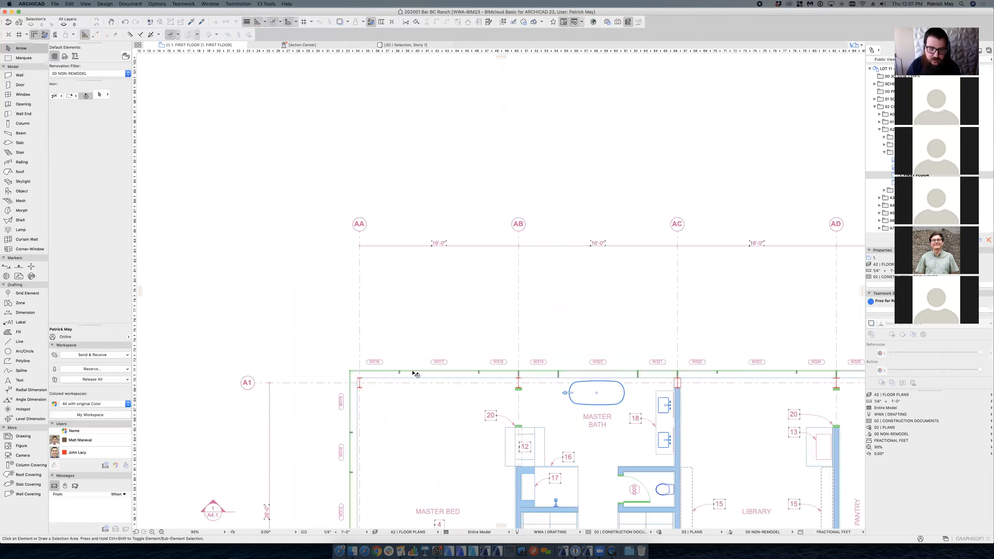
{"action": "left_click", "coordinate": [533, 372]}
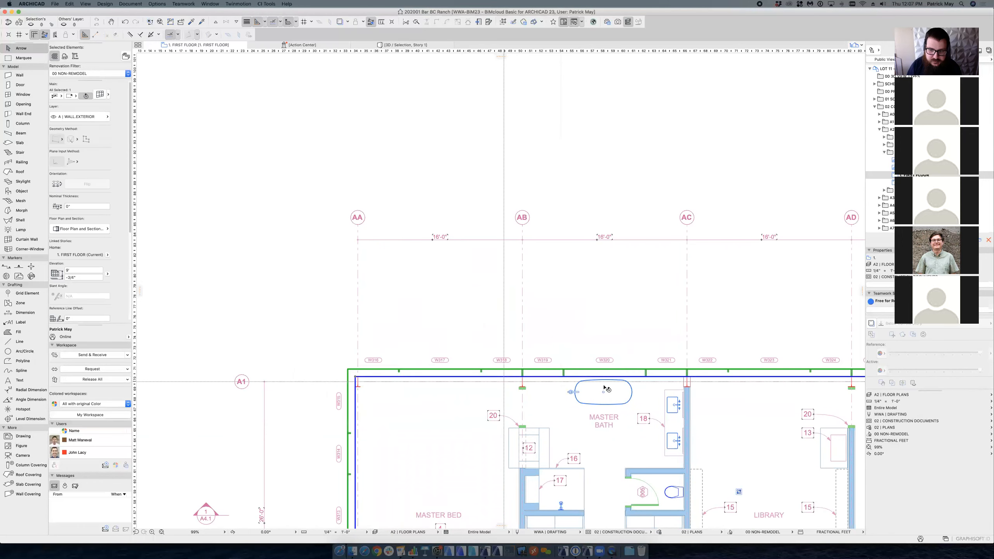
Step: Examine the extent and mullion spacing of the selected curtain wall along the building's exterior
{"action": "scroll", "coordinate": [533, 372], "scroll_direction": "down", "scroll_amount": 5}
{"action": "middle_click_drag", "start_coordinate": [434, 327], "coordinate": [248, 265]}
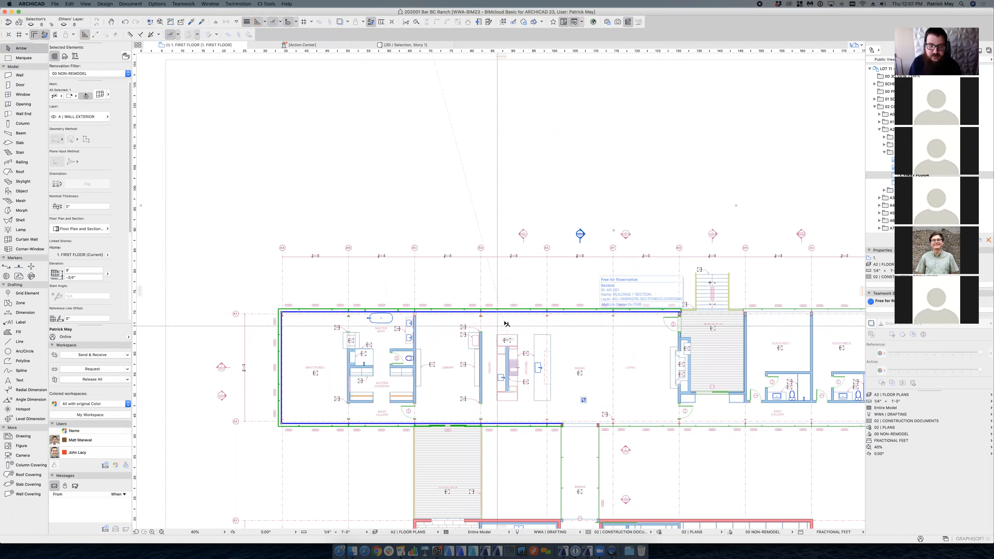
{"action": "scroll", "coordinate": [612, 325], "scroll_direction": "down", "scroll_amount": 4}
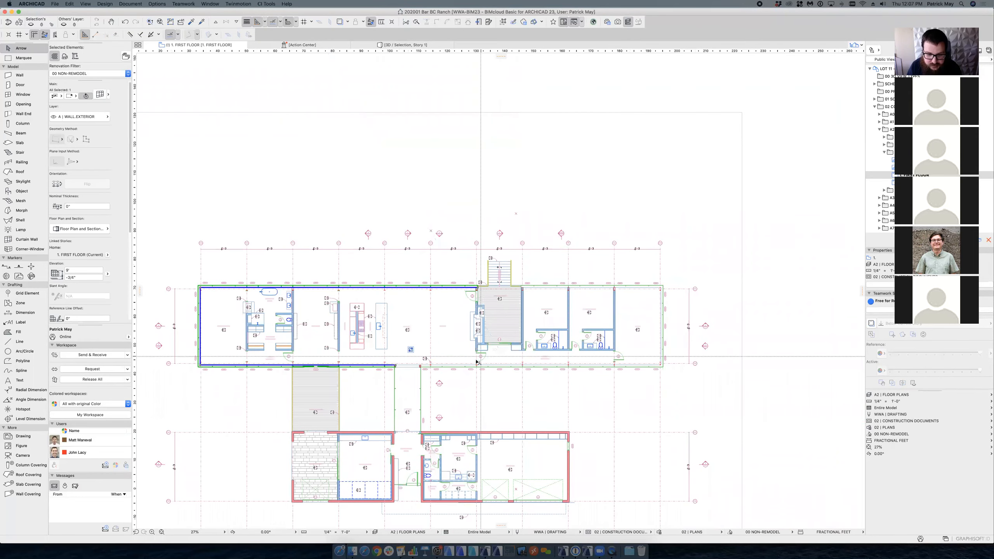
{"action": "middle_click_drag", "start_coordinate": [395, 344], "coordinate": [516, 383]}
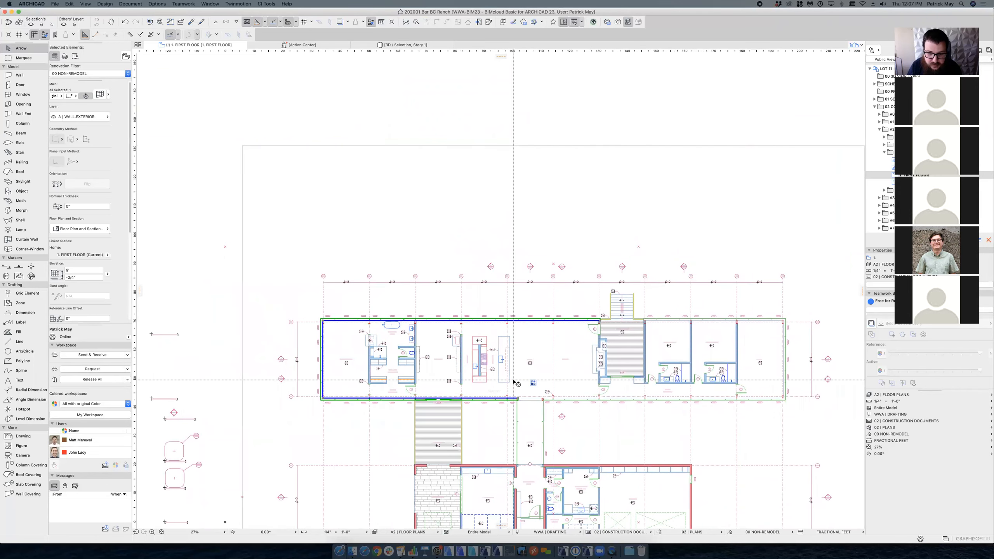
{"action": "scroll", "coordinate": [465, 374], "scroll_direction": "down", "scroll_amount": 3}
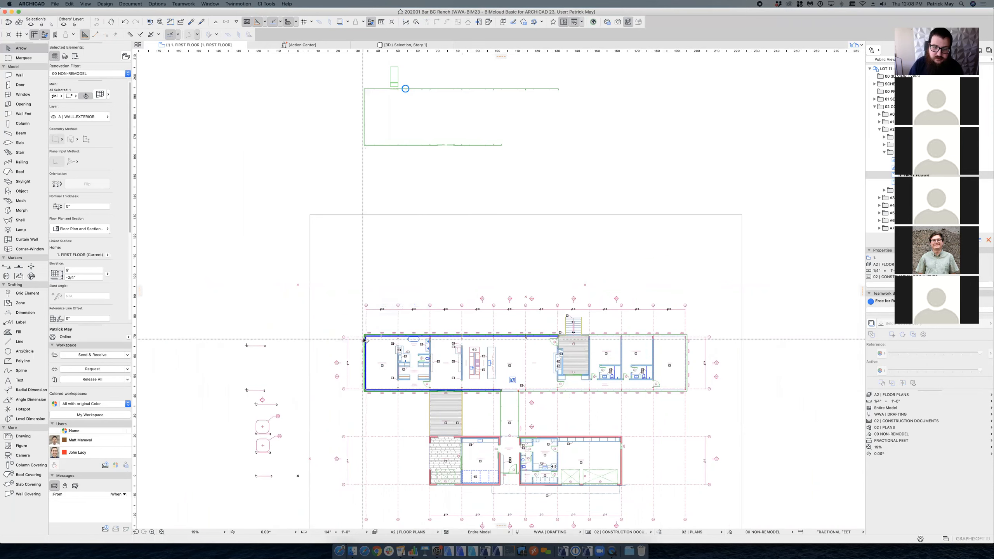
{"action": "scroll", "coordinate": [364, 339], "scroll_direction": "up", "scroll_amount": 6}
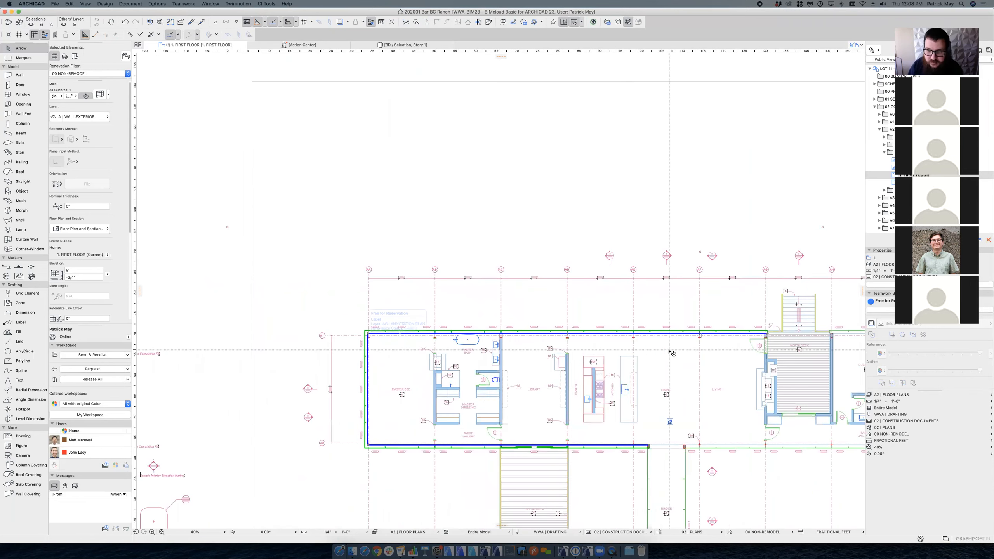
{"action": "scroll", "coordinate": [570, 342], "scroll_direction": "up", "scroll_amount": 10}
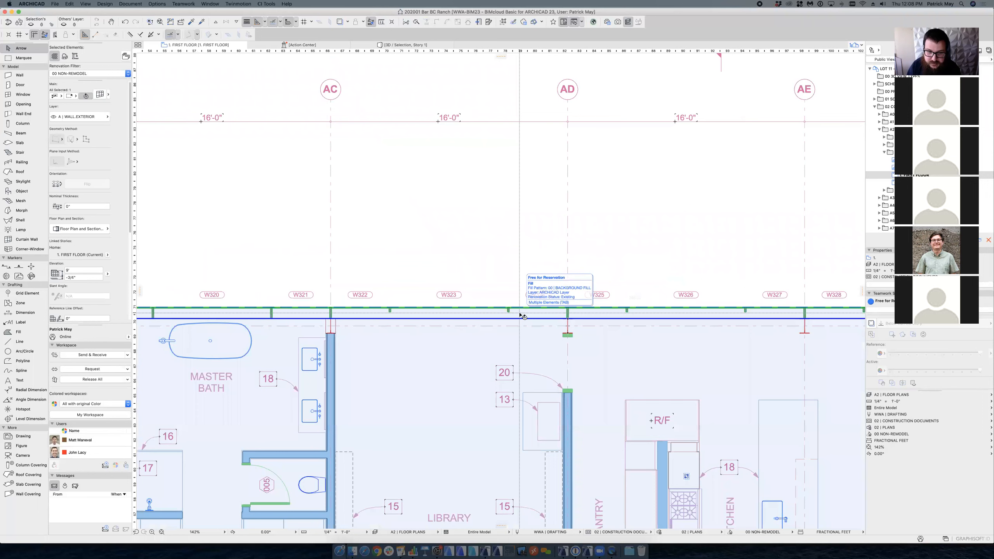
{"action": "scroll", "coordinate": [521, 315], "scroll_direction": "left", "scroll_amount": 10}
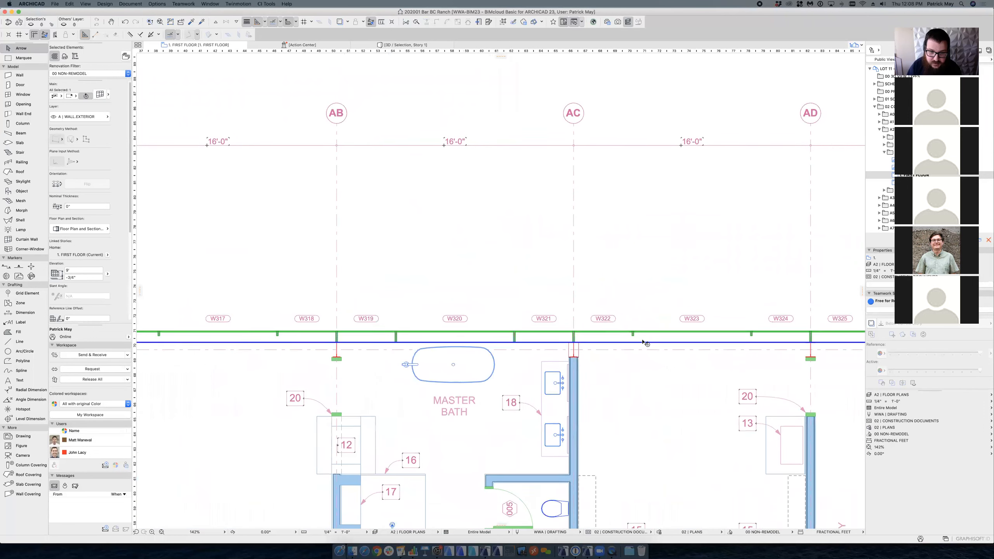
{"action": "scroll", "coordinate": [665, 344], "scroll_direction": "left", "scroll_amount": 10}
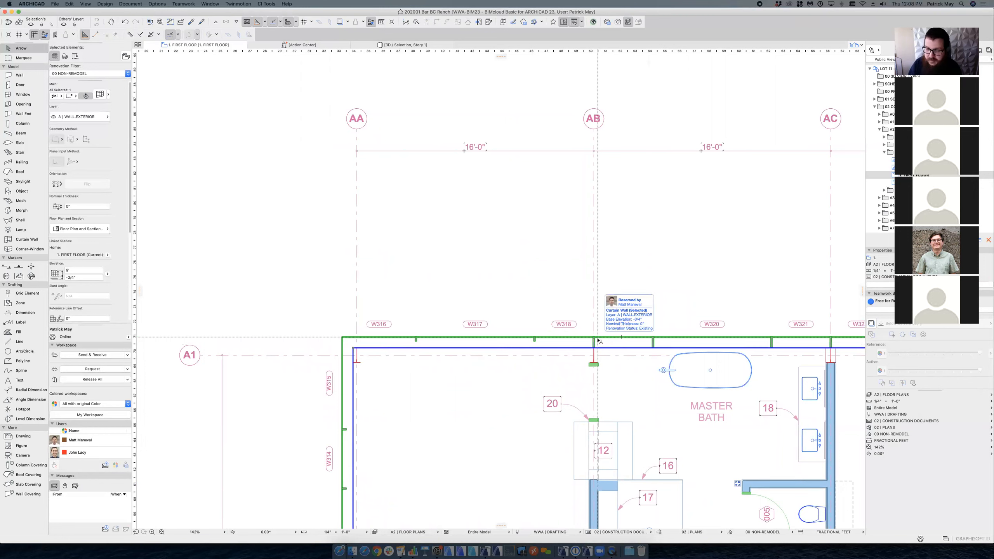
Step: Deselect the curtain wall, pick up its parameters as the tool defaults and open the Curtain Wall default settings
{"action": "key", "text": "Escape"}
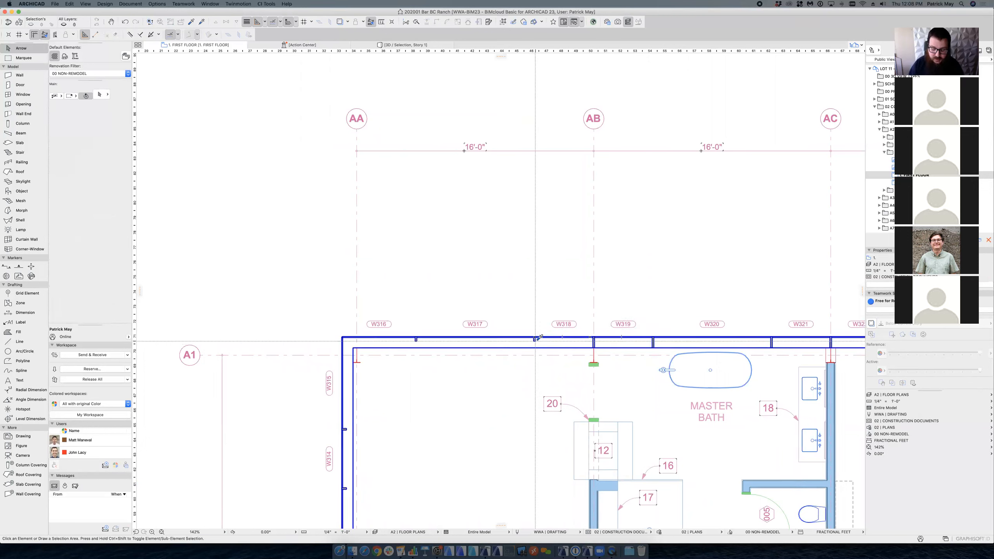
{"action": "left_click", "coordinate": [539, 337], "text": "alt"}
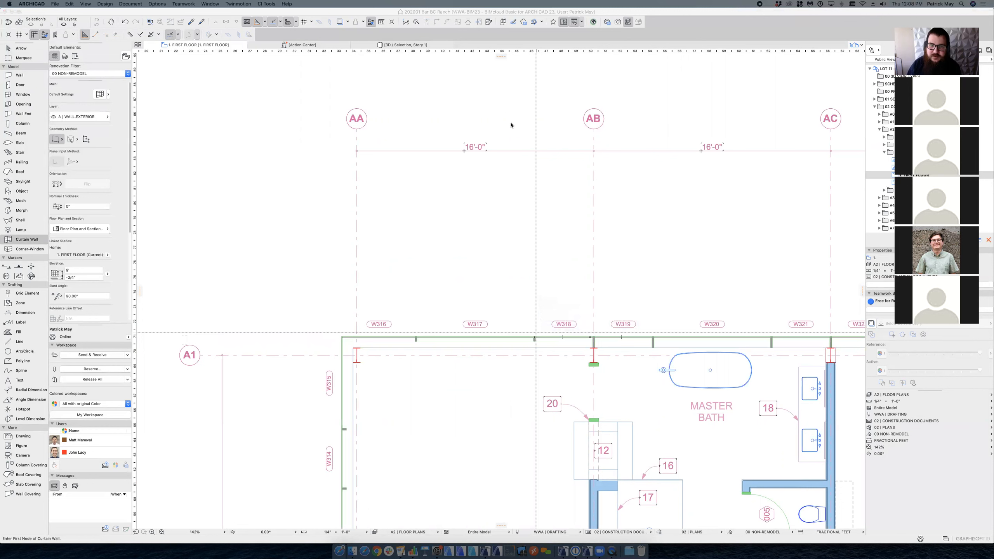
{"action": "key", "text": "super+t"}
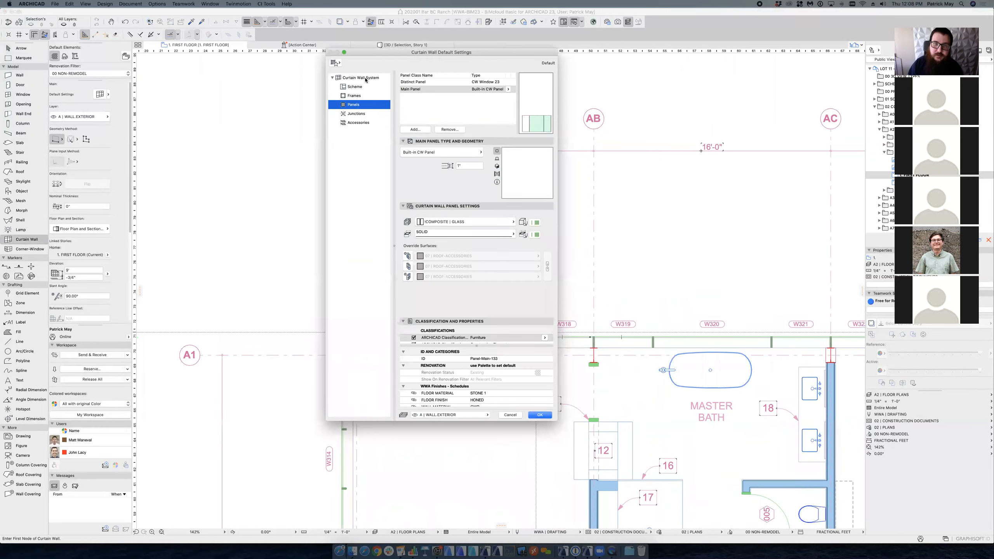
Step: Review the curtain wall system's height and positioning settings, along with its frame and panel settings
{"action": "left_click", "coordinate": [381, 79]}
{"action": "left_click_drag", "start_coordinate": [405, 57], "coordinate": [389, 102]}
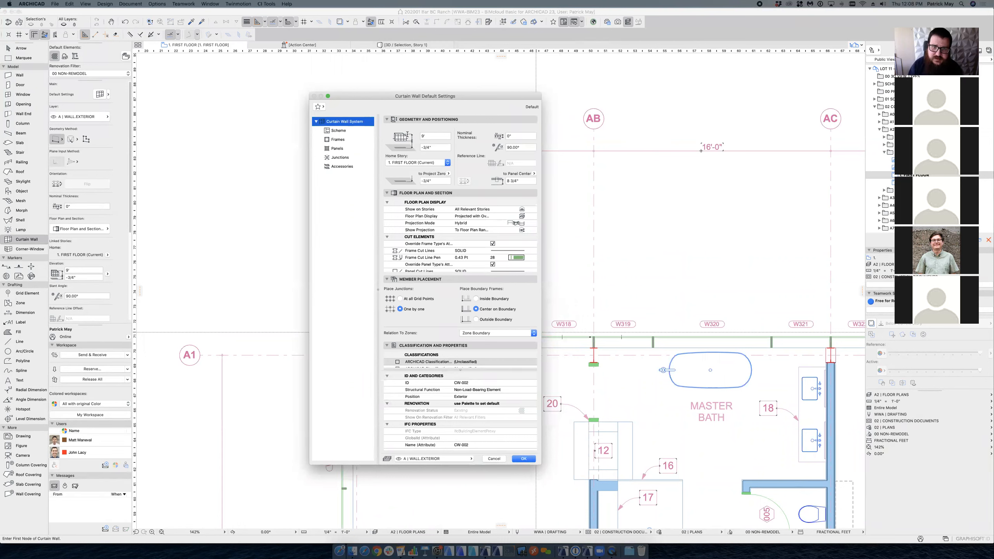
{"action": "left_click", "coordinate": [432, 136]}
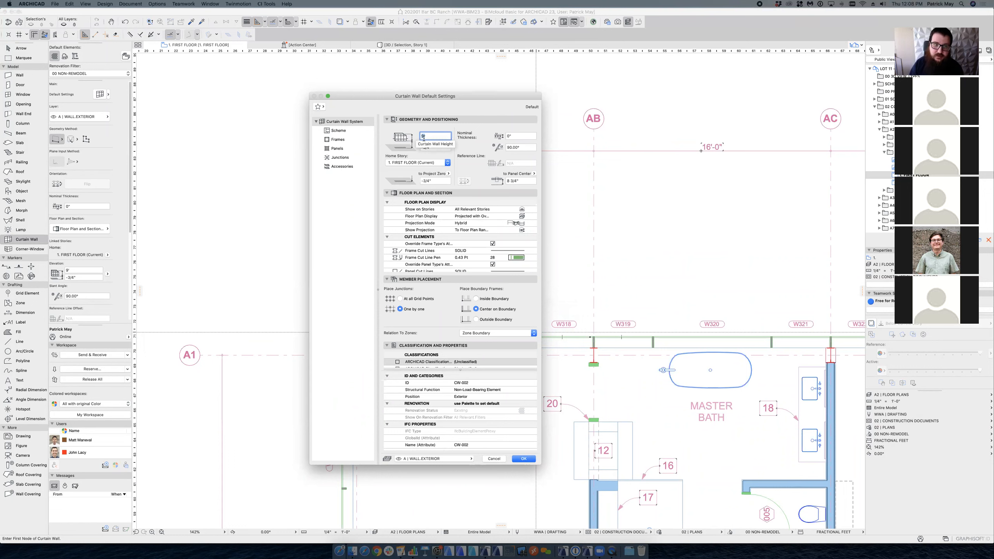
{"action": "left_click", "coordinate": [338, 140]}
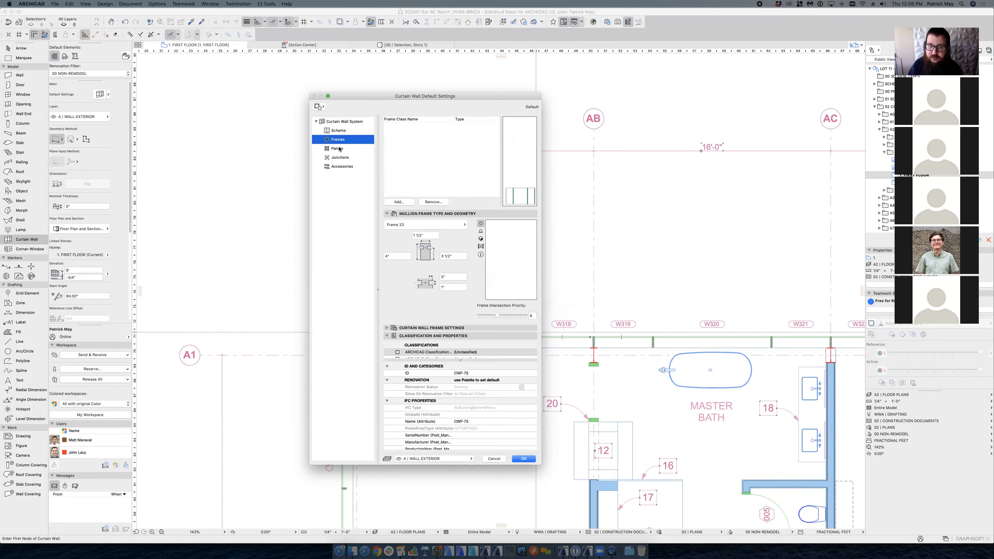
{"action": "left_click", "coordinate": [338, 149]}
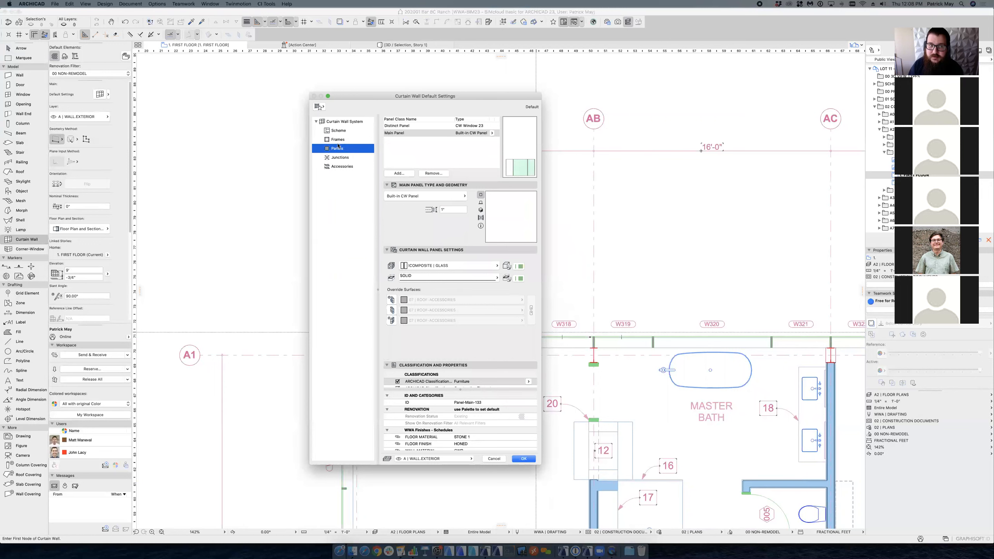
Step: Inspect the scheme's grid pattern, checking the panel class of columns A to C and the frame classes available for the mullion
{"action": "left_click", "coordinate": [334, 133]}
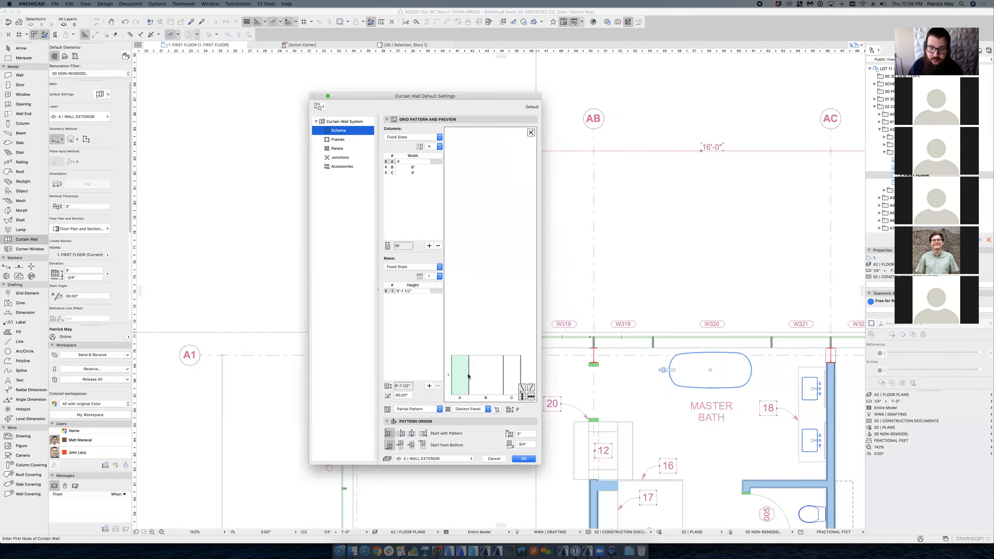
{"action": "left_click", "coordinate": [490, 376]}
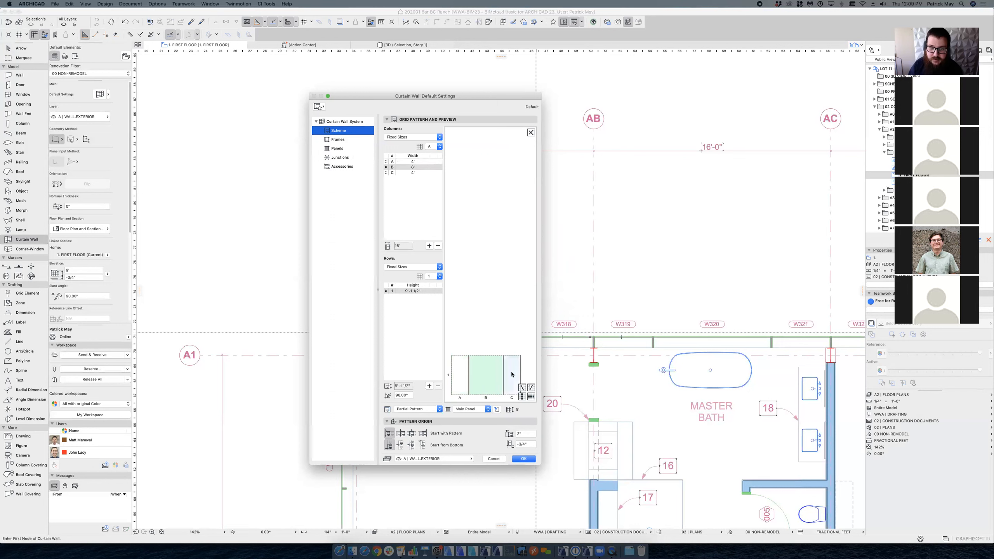
{"action": "left_click", "coordinate": [511, 374]}
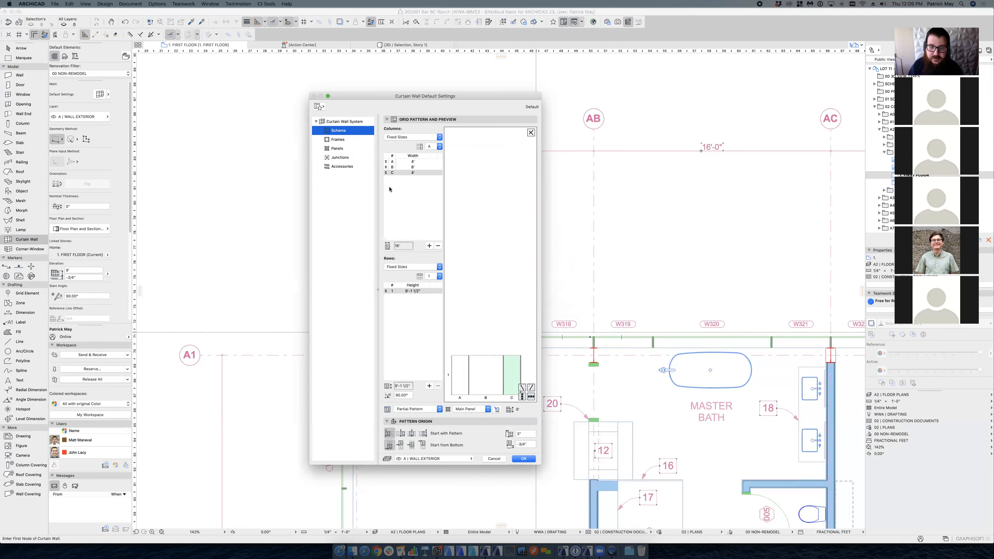
{"action": "left_click", "coordinate": [504, 364]}
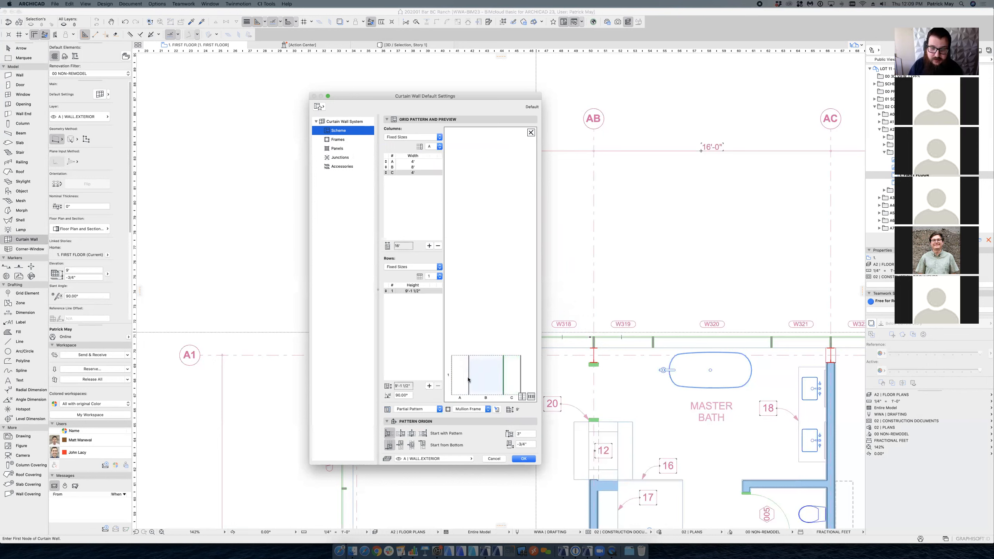
{"action": "left_click", "coordinate": [463, 409]}
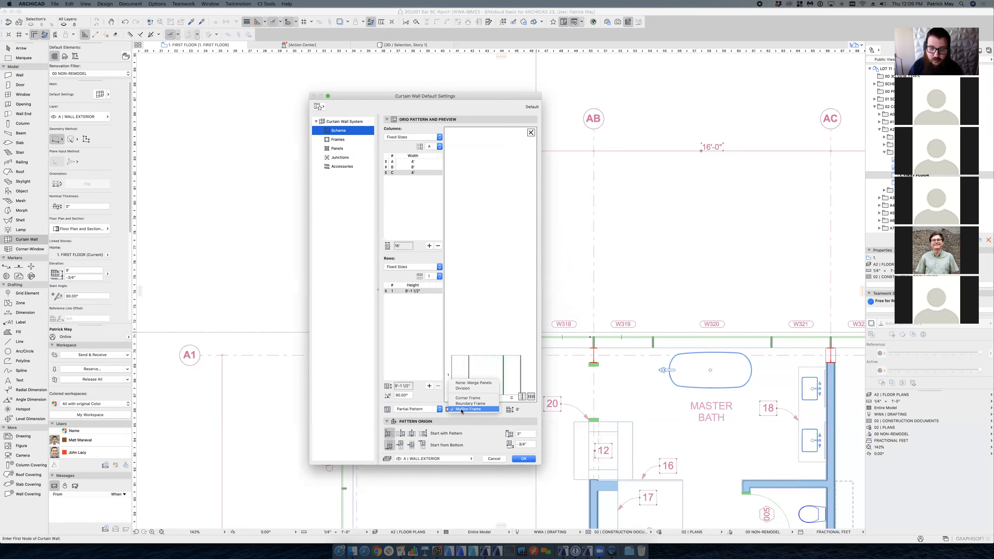
{"action": "left_click", "coordinate": [332, 165]}
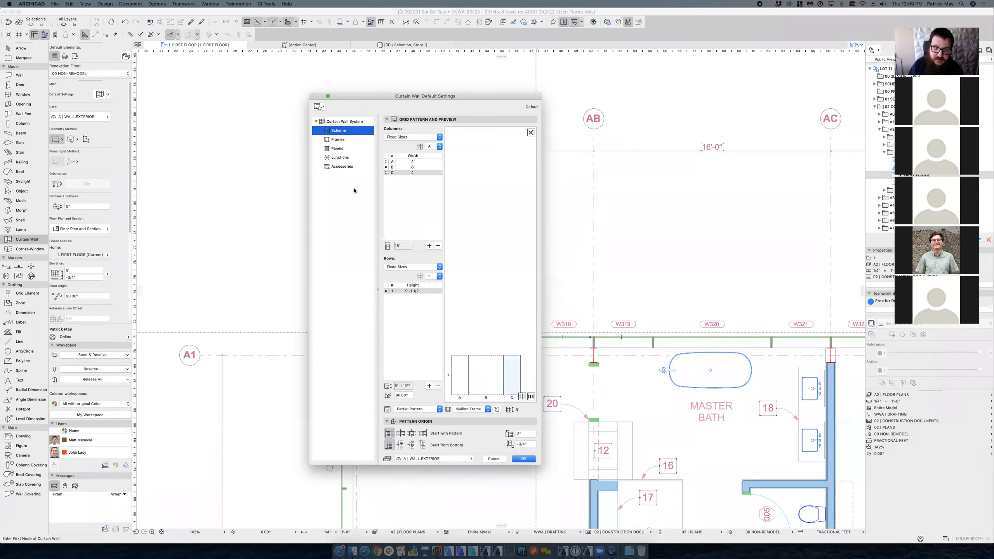
Step: Review the corner, boundary and mullion frame classes and browse the frame types available for the mullion
{"action": "left_click", "coordinate": [338, 139]}
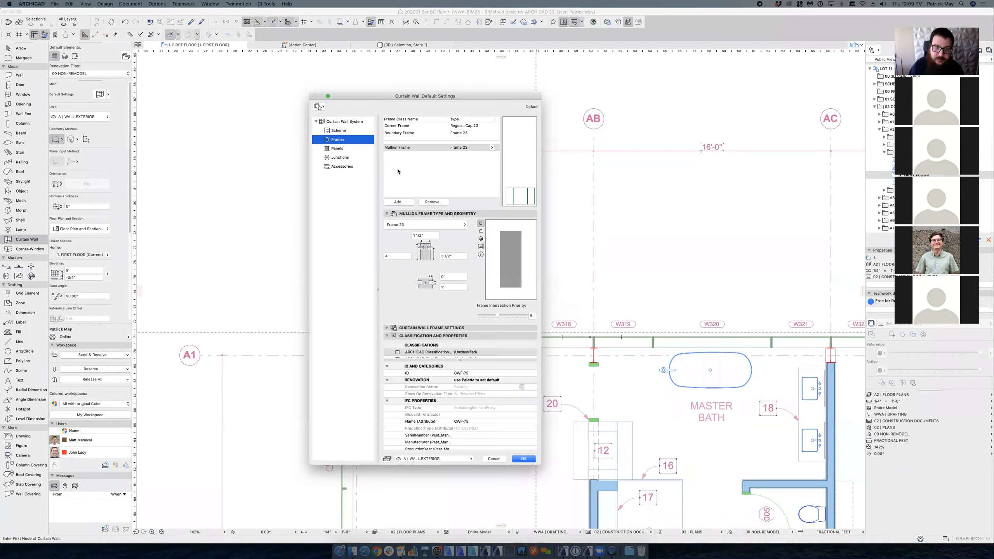
{"action": "left_click", "coordinate": [409, 127]}
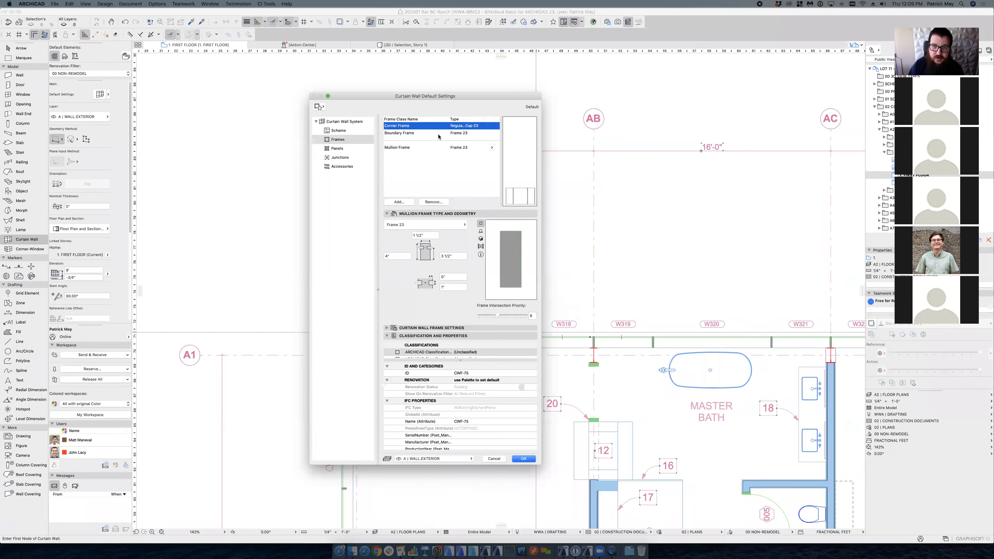
{"action": "left_click", "coordinate": [403, 134]}
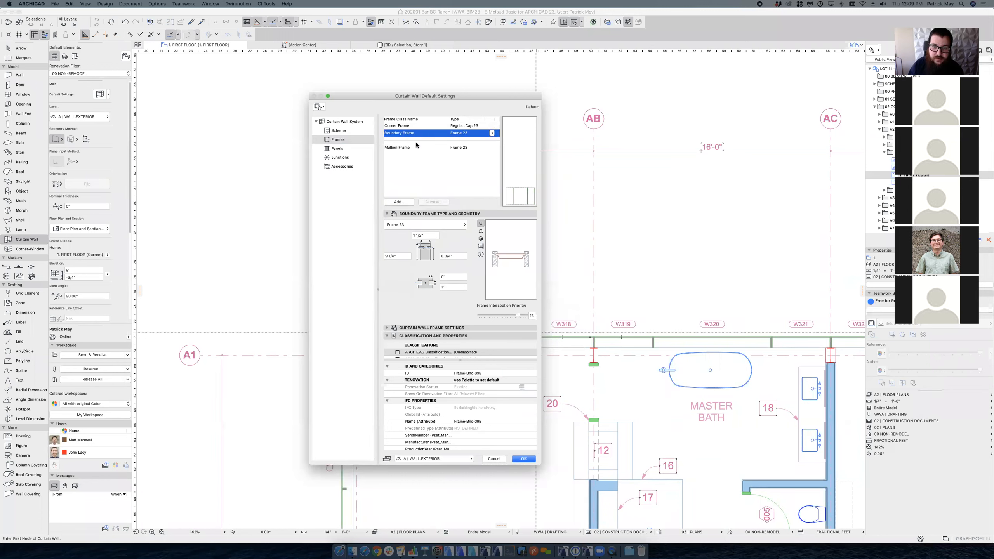
{"action": "left_click", "coordinate": [398, 148]}
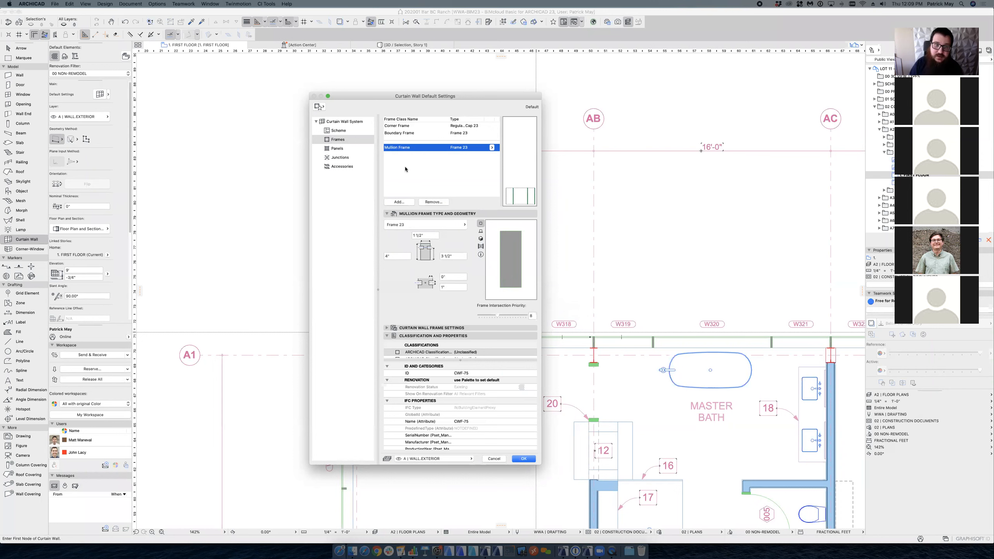
{"action": "left_click", "coordinate": [438, 226]}
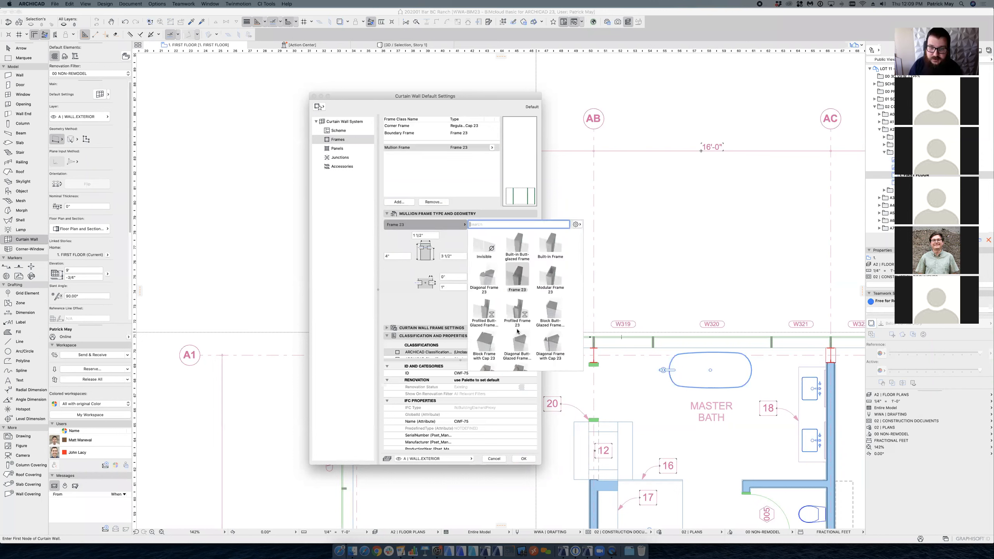
{"action": "scroll", "coordinate": [513, 307], "scroll_direction": "down", "scroll_amount": 1}
{"action": "scroll", "coordinate": [514, 307], "scroll_direction": "up", "scroll_amount": 1}
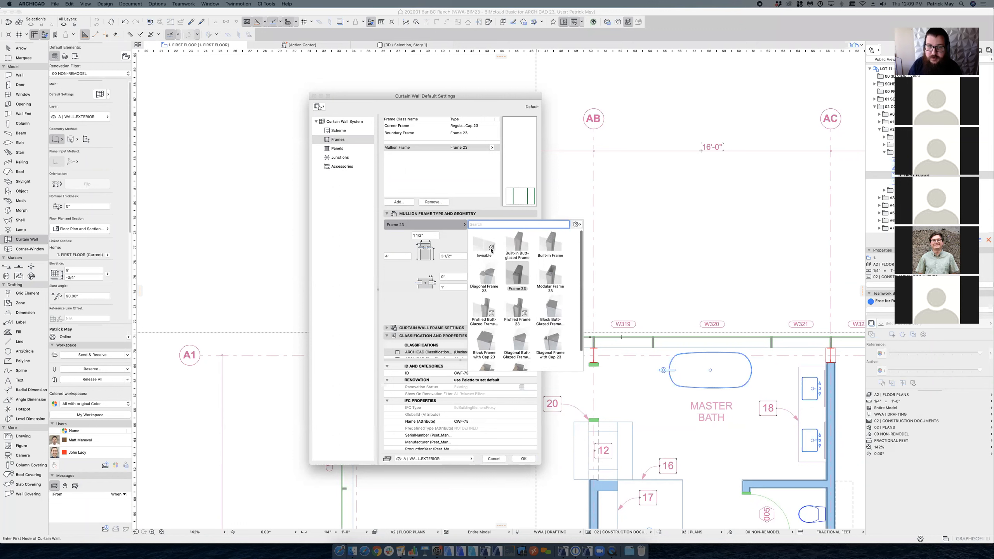
{"action": "left_click", "coordinate": [431, 182]}
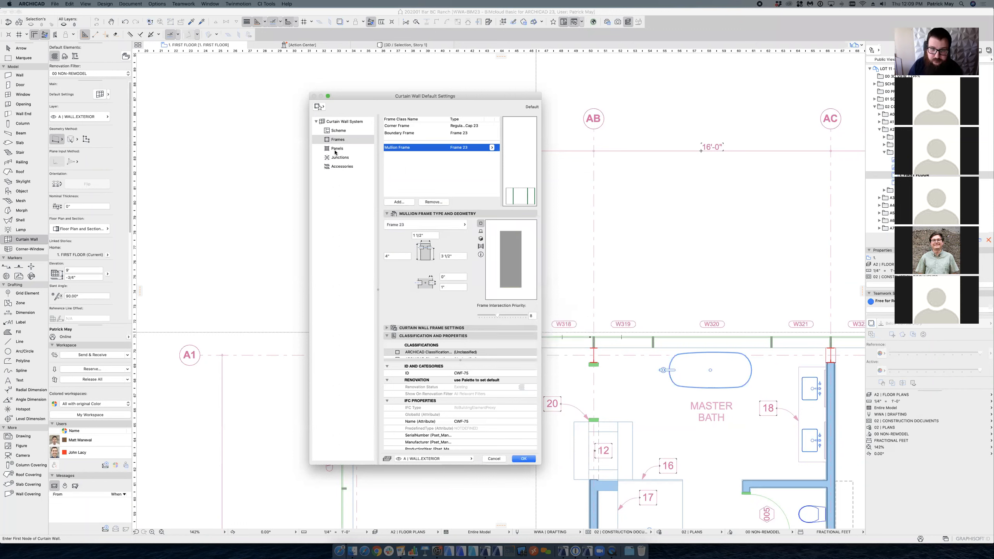
Step: Review the main panel's type and geometry settings and reposition the settings dialog over the plan
{"action": "left_click", "coordinate": [336, 150]}
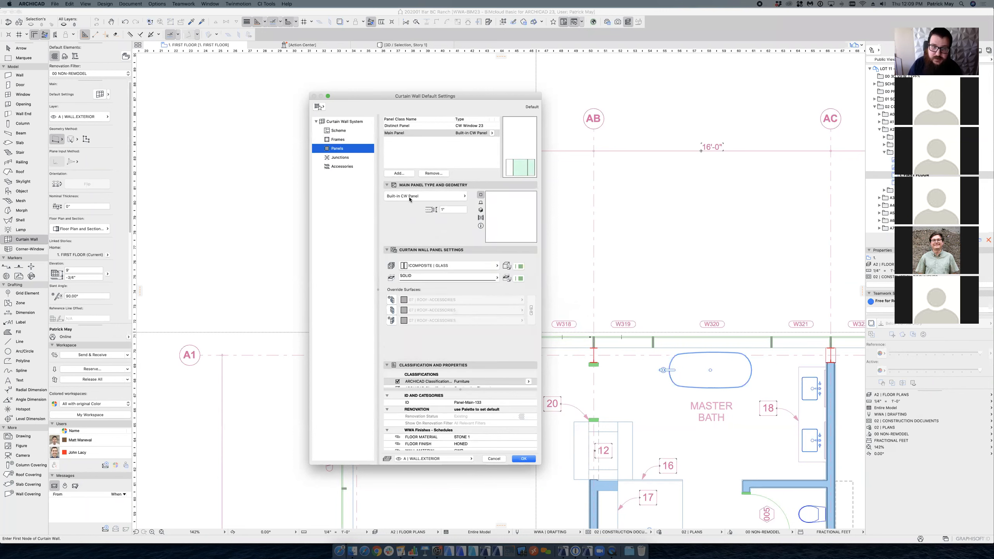
{"action": "left_click_drag", "start_coordinate": [424, 98], "coordinate": [697, 136]}
{"action": "left_click_drag", "start_coordinate": [581, 107], "coordinate": [432, 104]}
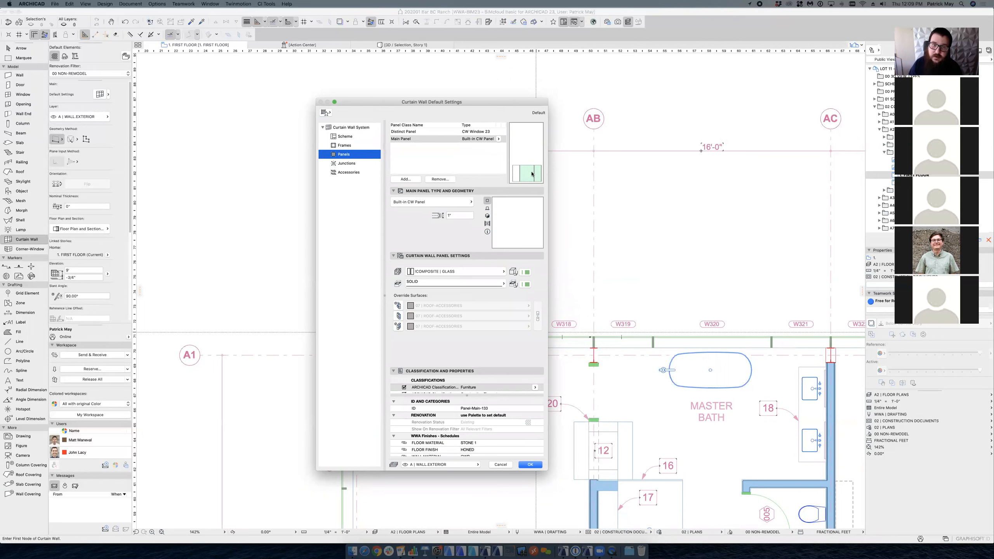
Step: Review the available panel types and set the main panel's default type to CW Custom Panel 23
{"action": "left_click", "coordinate": [433, 203]}
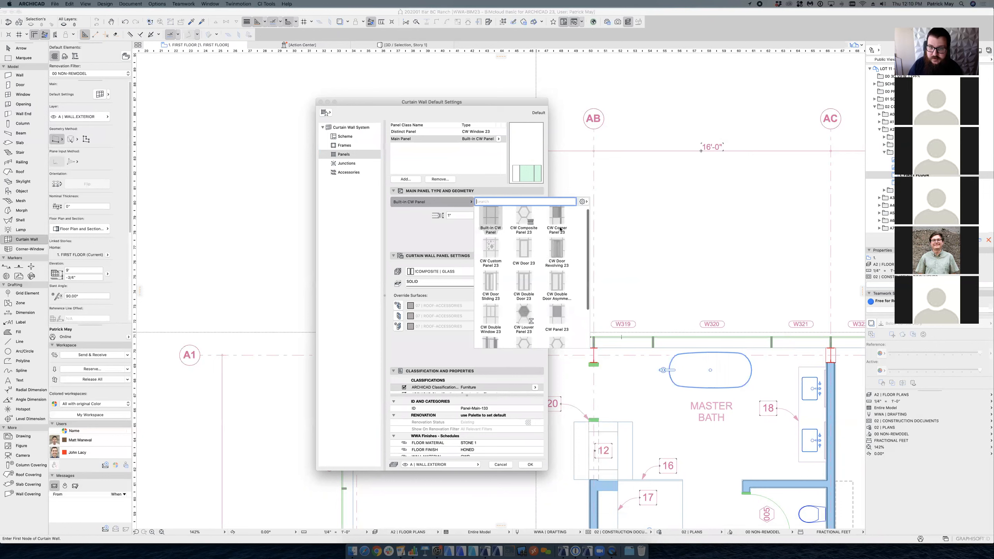
{"action": "scroll", "coordinate": [559, 244], "scroll_direction": "down", "scroll_amount": 3}
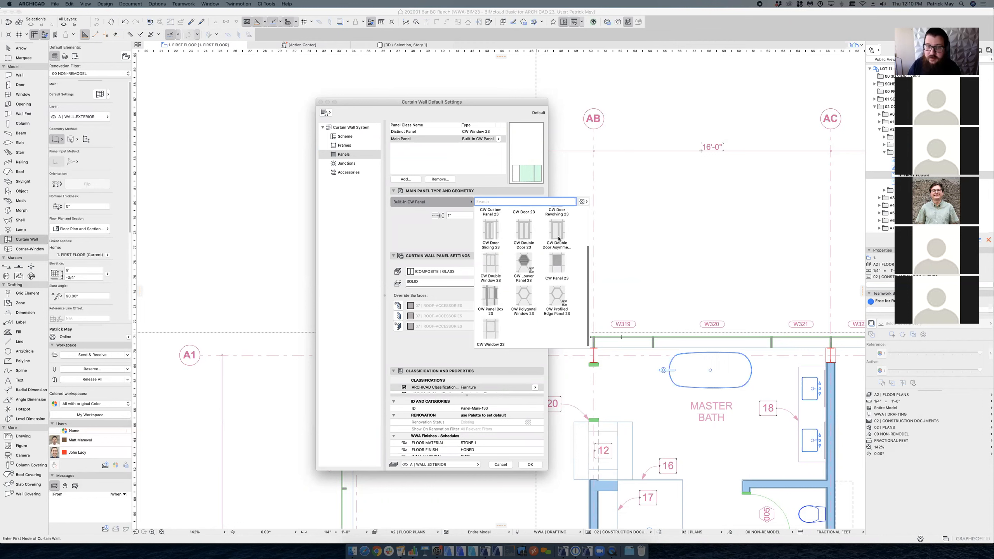
{"action": "scroll", "coordinate": [532, 235], "scroll_direction": "up", "scroll_amount": 2}
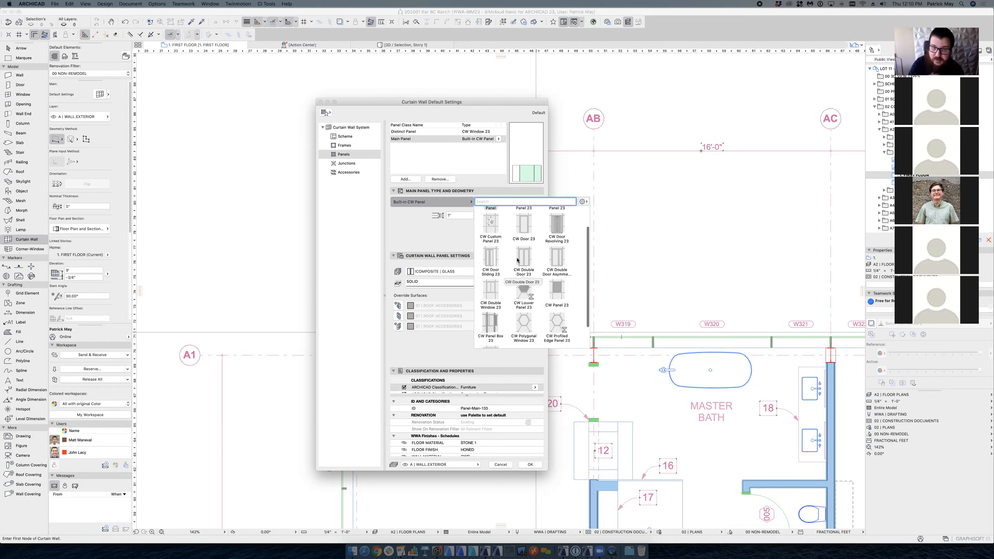
{"action": "left_click", "coordinate": [495, 228]}
{"action": "left_click", "coordinate": [444, 200]}
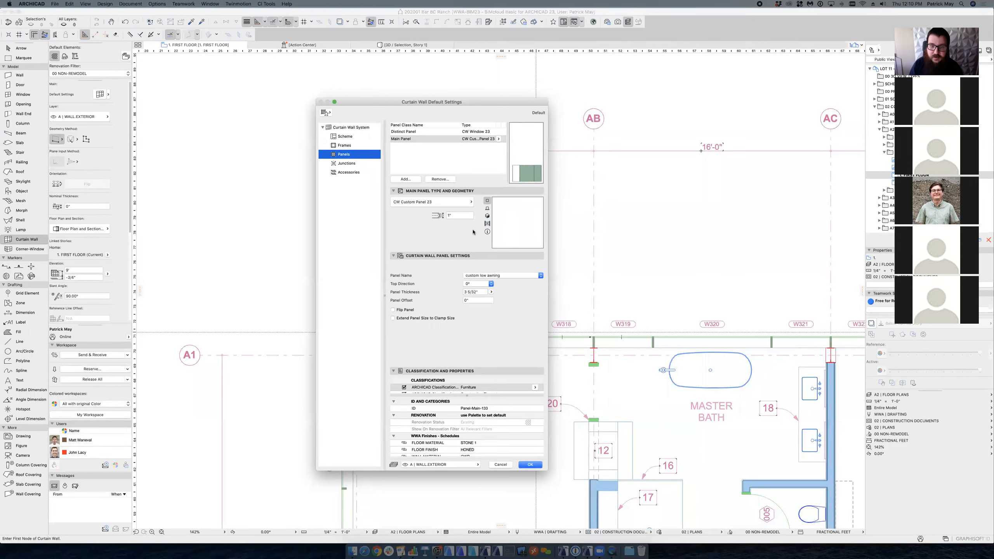
{"action": "left_click", "coordinate": [531, 464]}
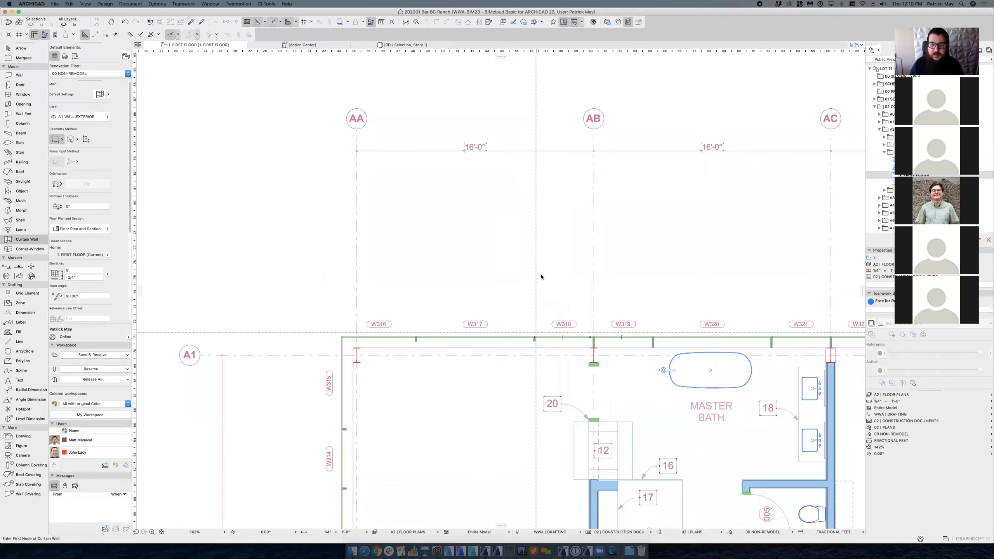
Step: Leave the Curtain Wall tool and inspect the exterior curtain wall beside the panel pieces drawn on the first floor plan
{"action": "scroll", "coordinate": [532, 262], "scroll_direction": "down", "scroll_amount": 15}
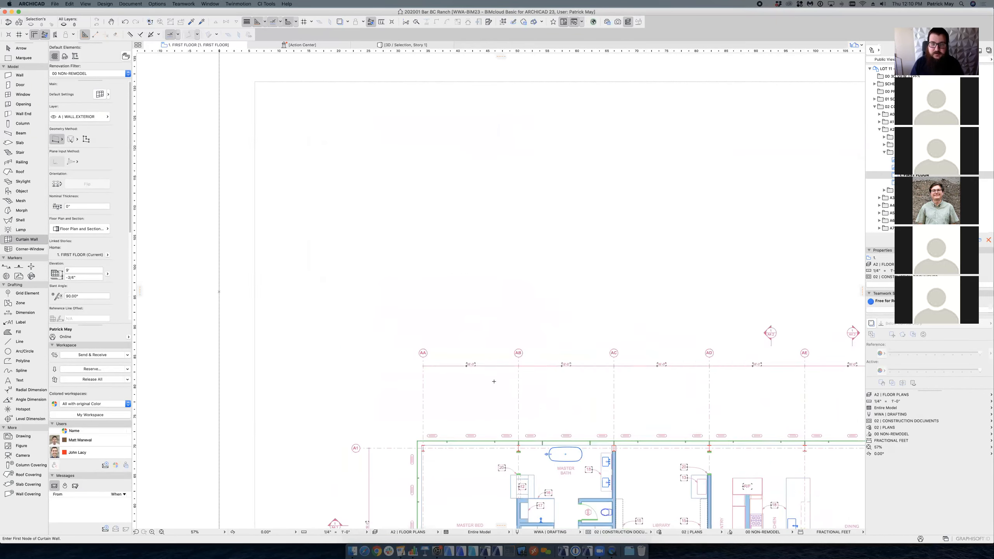
{"action": "key", "text": "Escape"}
{"action": "scroll", "coordinate": [504, 189], "scroll_direction": "up", "scroll_amount": 15}
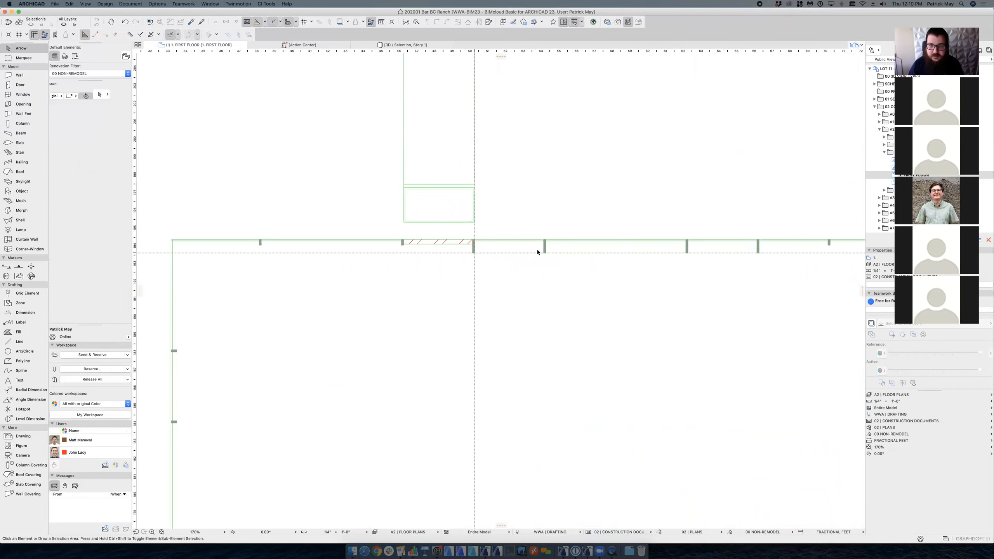
{"action": "left_click", "coordinate": [537, 255]}
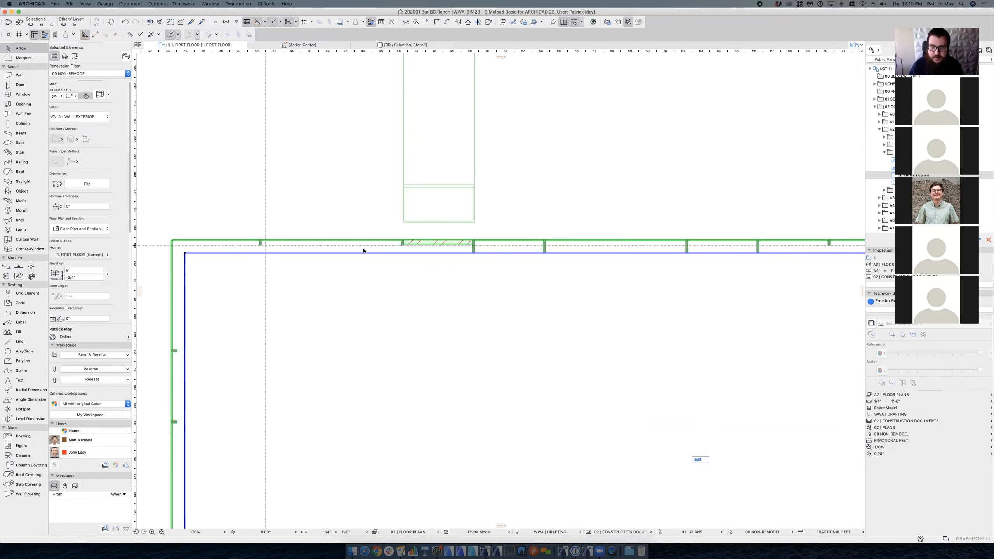
{"action": "middle_click_drag", "start_coordinate": [258, 271], "coordinate": [291, 301]}
{"action": "middle_click_drag", "start_coordinate": [525, 248], "coordinate": [512, 293]}
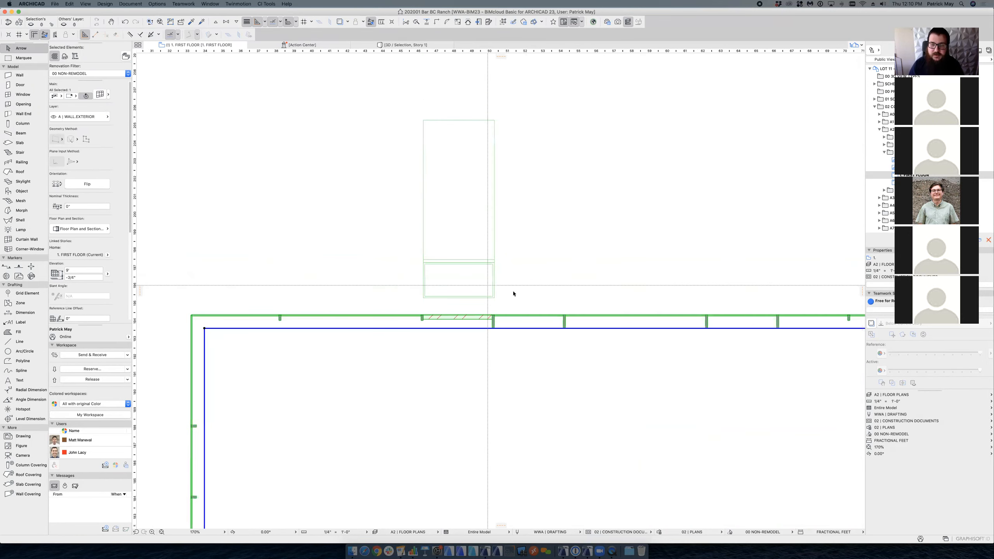
Step: Isolate the slab pieces drawn outside the wall in 3D and inspect how the custom panel is modelled
{"action": "left_click", "coordinate": [514, 299]}
{"action": "left_click_drag", "start_coordinate": [391, 147], "coordinate": [417, 227]}
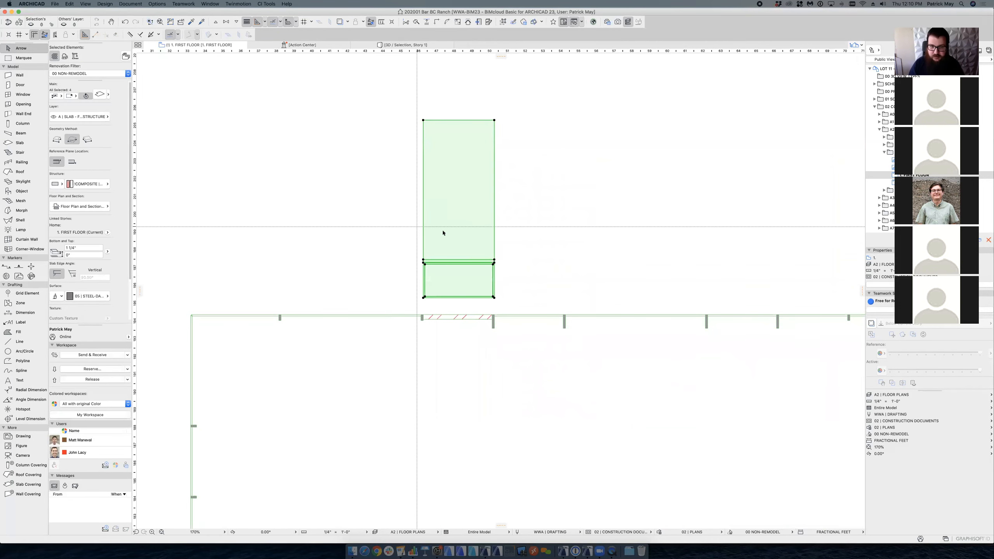
{"action": "key", "text": "F5"}
{"action": "middle_click_drag", "start_coordinate": [417, 300], "coordinate": [535, 270]}
{"action": "middle_click_drag", "start_coordinate": [204, 332], "coordinate": [477, 415], "text": "shift"}
{"action": "left_click", "coordinate": [465, 416]}
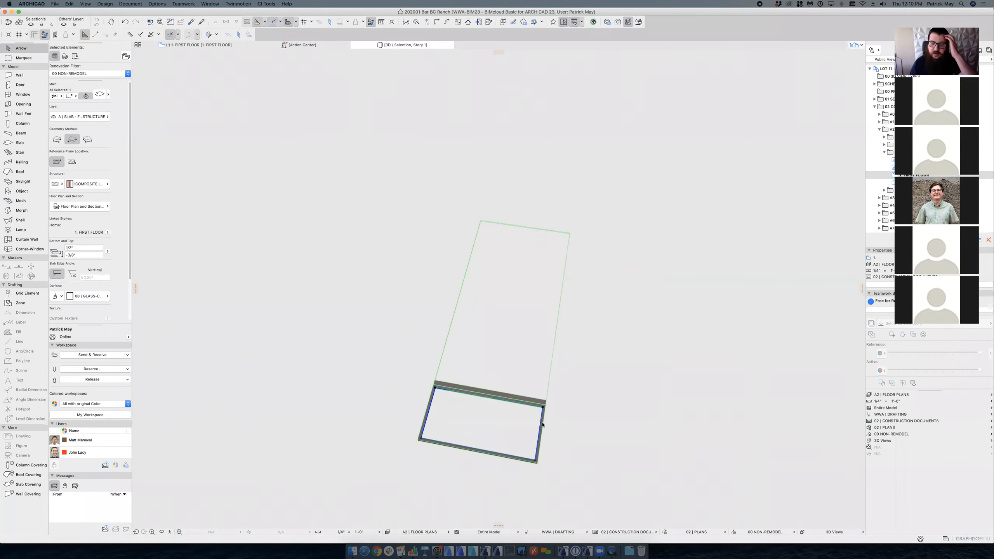
{"action": "left_click", "coordinate": [539, 357]}
{"action": "key", "text": "Escape"}
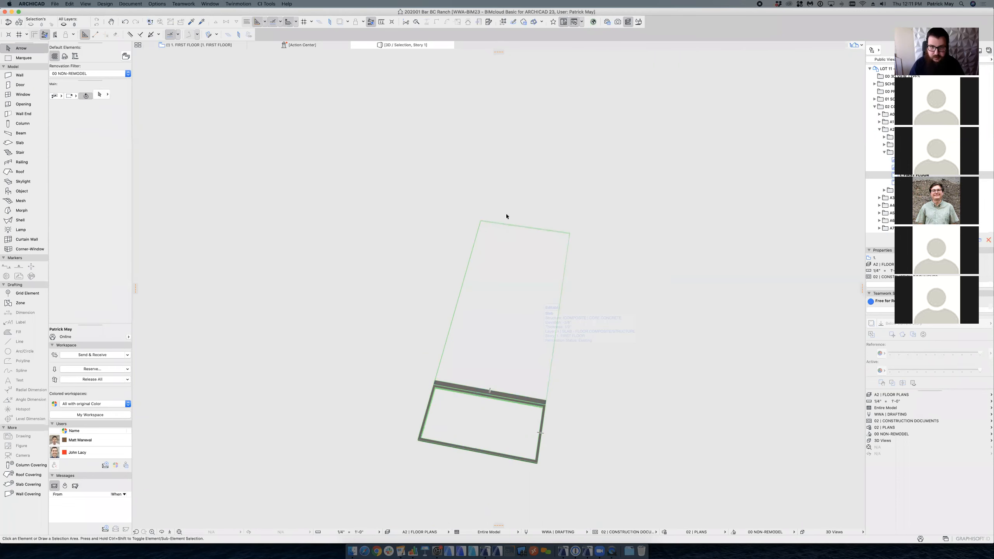
Step: Reselect the slab pieces on the floor plan and review the component types a selection can be saved as, including Curtain Wall Panel
{"action": "key", "text": "F2"}
{"action": "left_click_drag", "start_coordinate": [510, 285], "coordinate": [395, 217]}
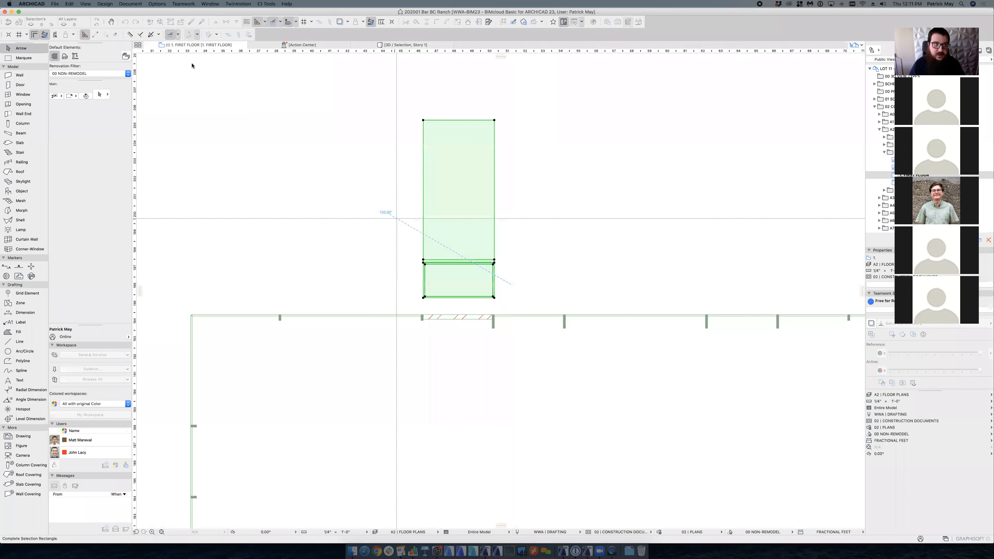
{"action": "left_click", "coordinate": [55, 4]}
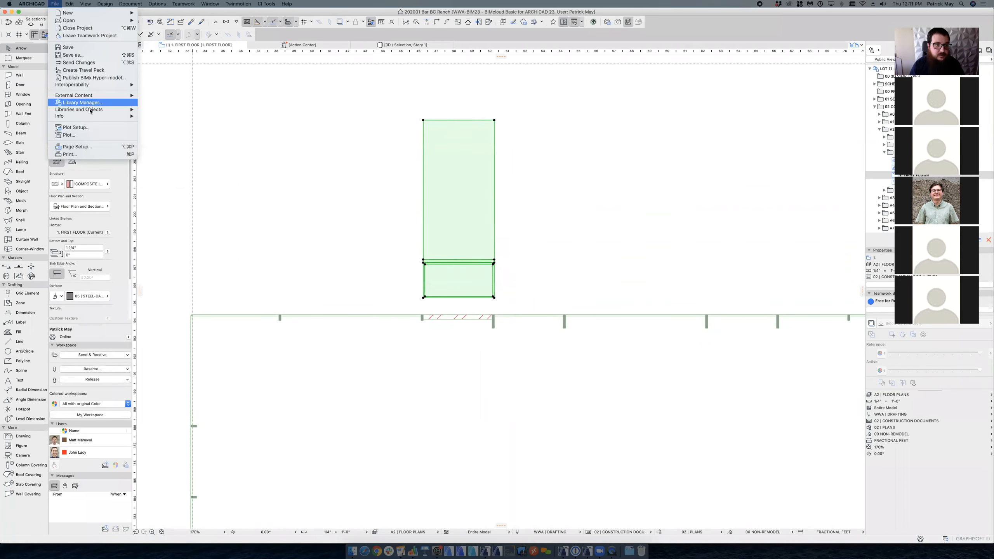
{"action": "mouse_move", "coordinate": [90, 109]}
{"action": "mouse_move", "coordinate": [196, 163]}
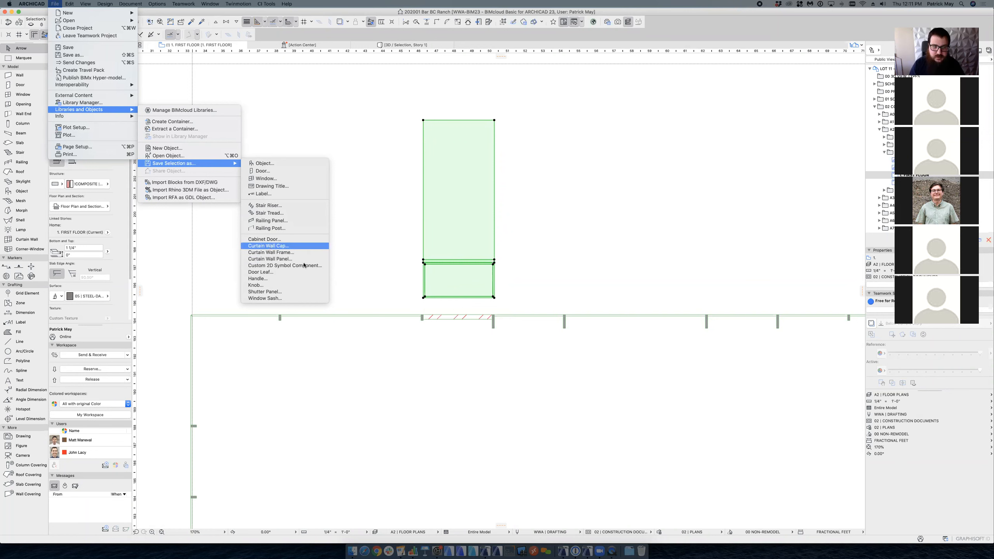
{"action": "left_click", "coordinate": [363, 264]}
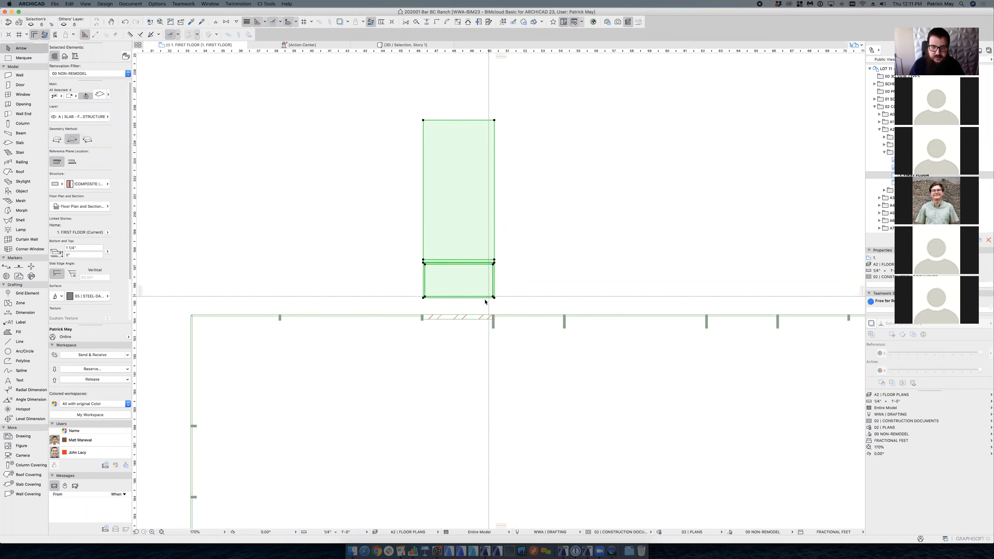
Step: Show only the exterior curtain wall in 3D and enter its edit mode
{"action": "left_click", "coordinate": [449, 319]}
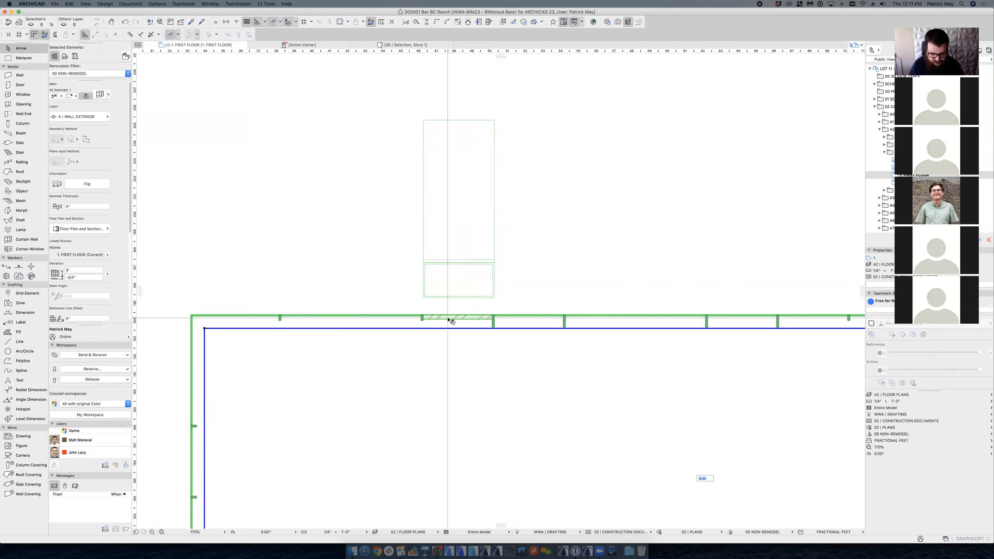
{"action": "key", "text": "F5"}
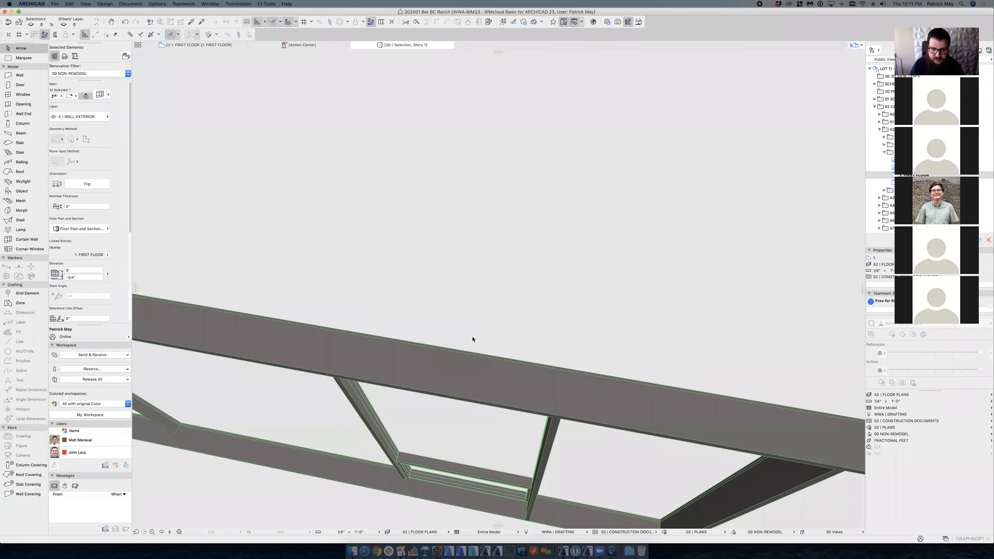
{"action": "middle_click_drag", "start_coordinate": [441, 408], "coordinate": [461, 309], "text": "shift"}
{"action": "scroll", "coordinate": [469, 320], "scroll_direction": "down", "scroll_amount": 5}
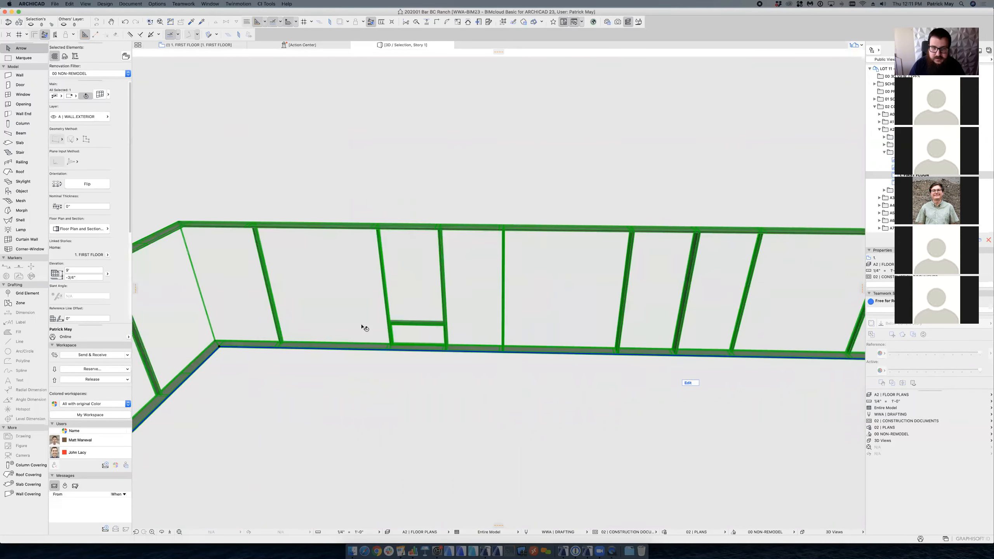
{"action": "left_click", "coordinate": [691, 383]}
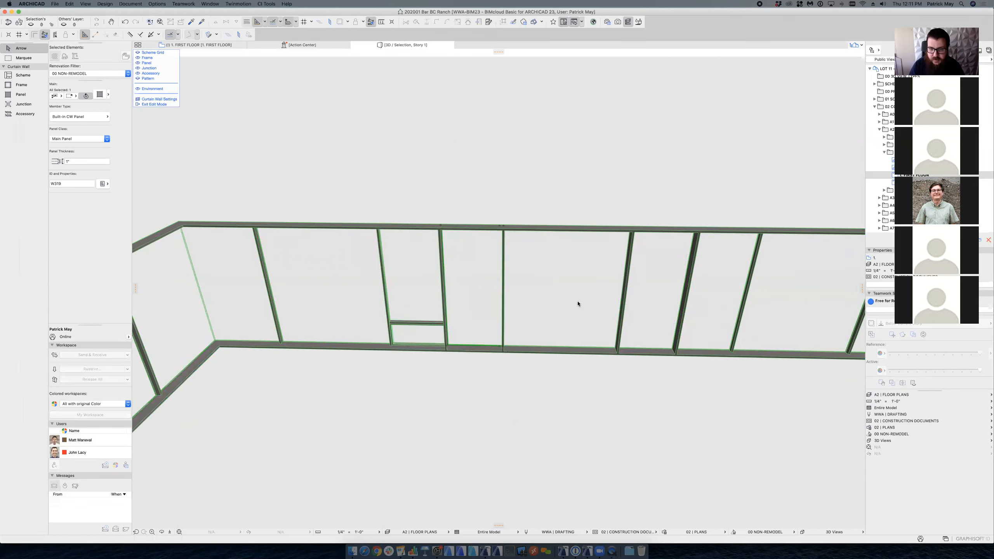
Step: Change three narrow main panels to CW Custom Panel 23 using the custom low awning panel, and leave edit mode
{"action": "left_click", "coordinate": [674, 312], "text": "shift"}
{"action": "left_click", "coordinate": [695, 327], "text": "shift"}
{"action": "key", "text": "super+t"}
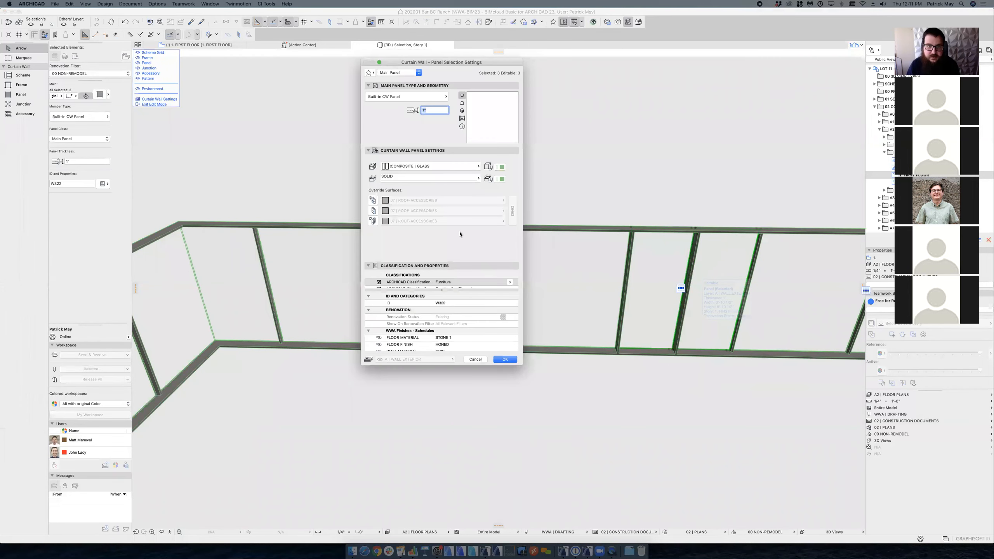
{"action": "left_click", "coordinate": [396, 98]}
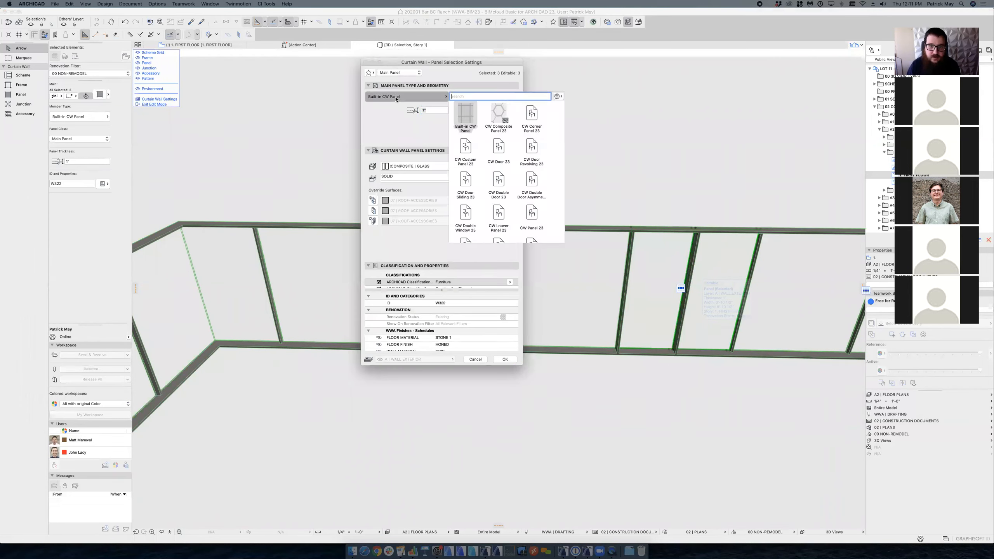
{"action": "left_click", "coordinate": [466, 152]}
{"action": "left_click", "coordinate": [471, 171]}
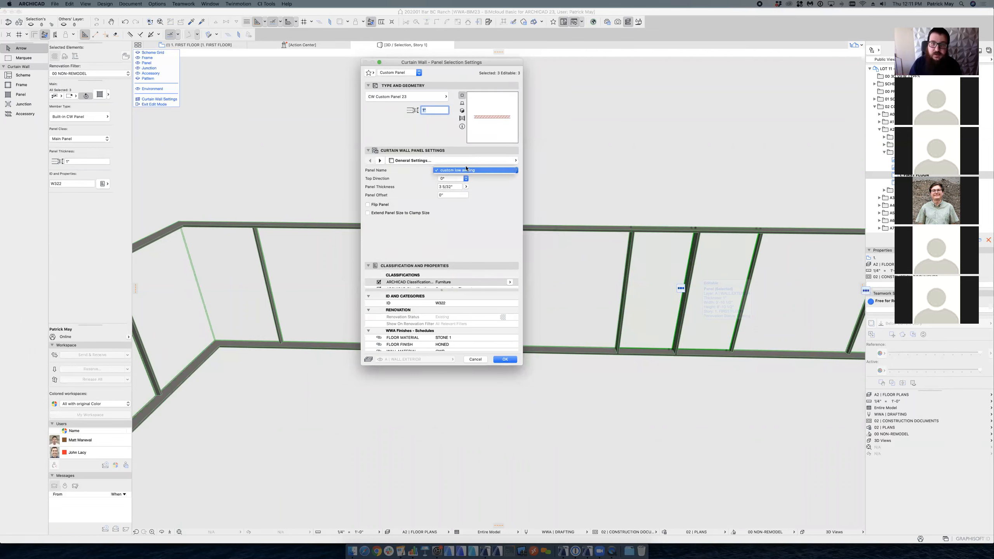
{"action": "left_click", "coordinate": [451, 171]}
{"action": "key", "text": "Return"}
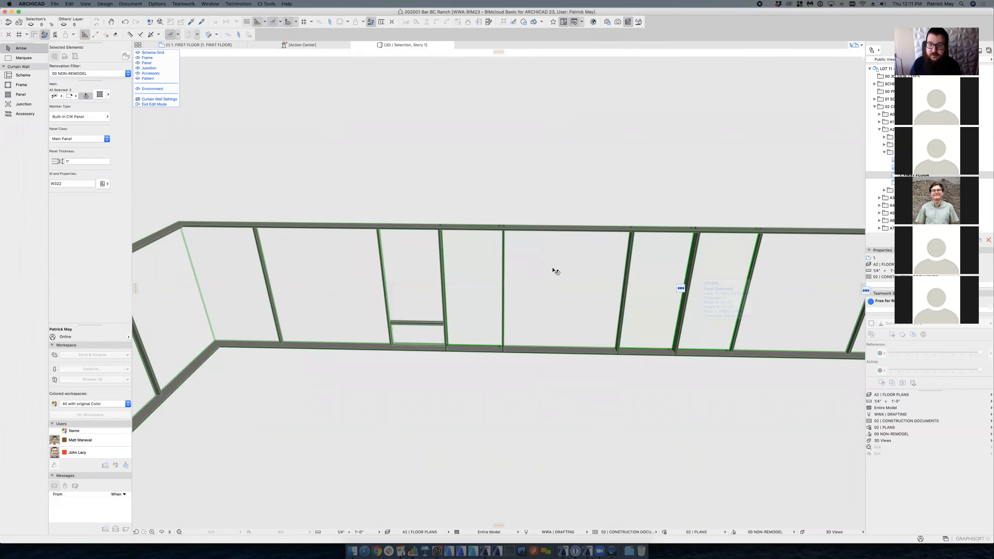
{"action": "middle_click_drag", "start_coordinate": [683, 347], "coordinate": [490, 328]}
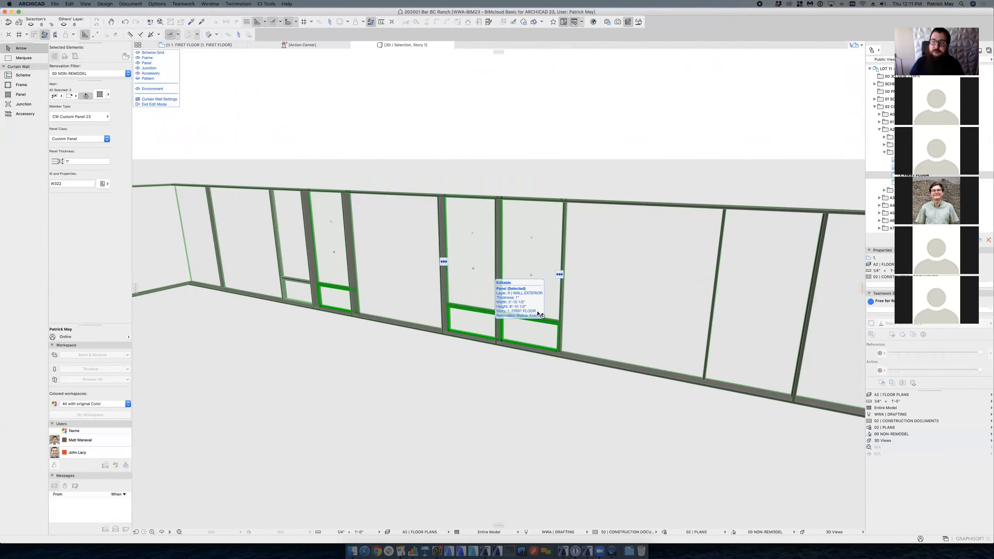
{"action": "key", "text": "Escape"}
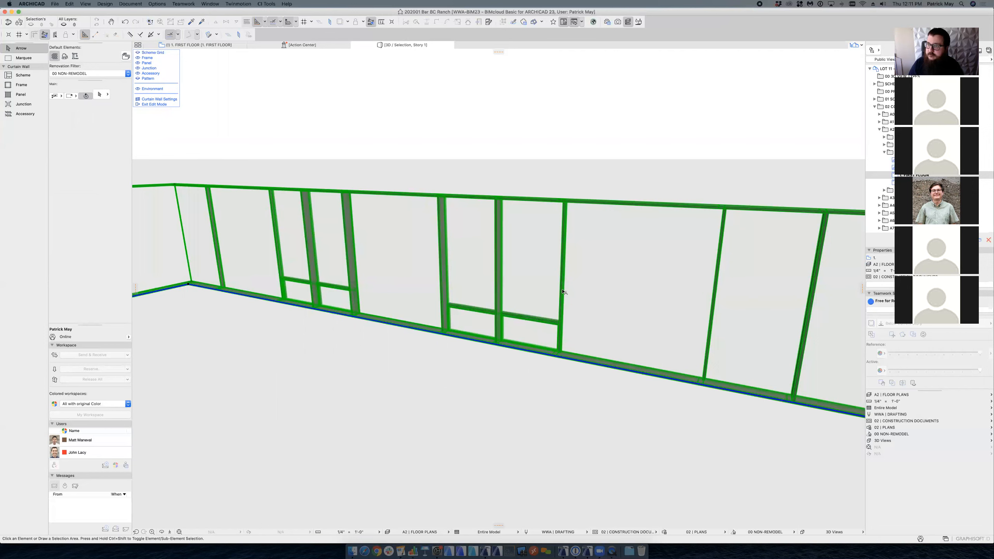
{"action": "key", "text": "Escape"}
{"action": "key", "text": "Escape"}
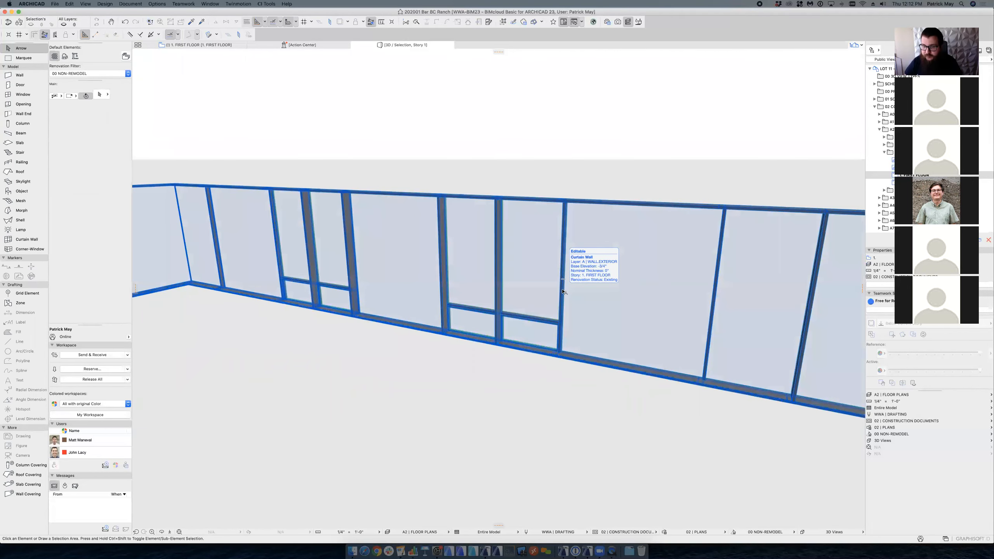
Step: Reopen the exterior curtain wall for editing in 3D
{"action": "left_click", "coordinate": [552, 289]}
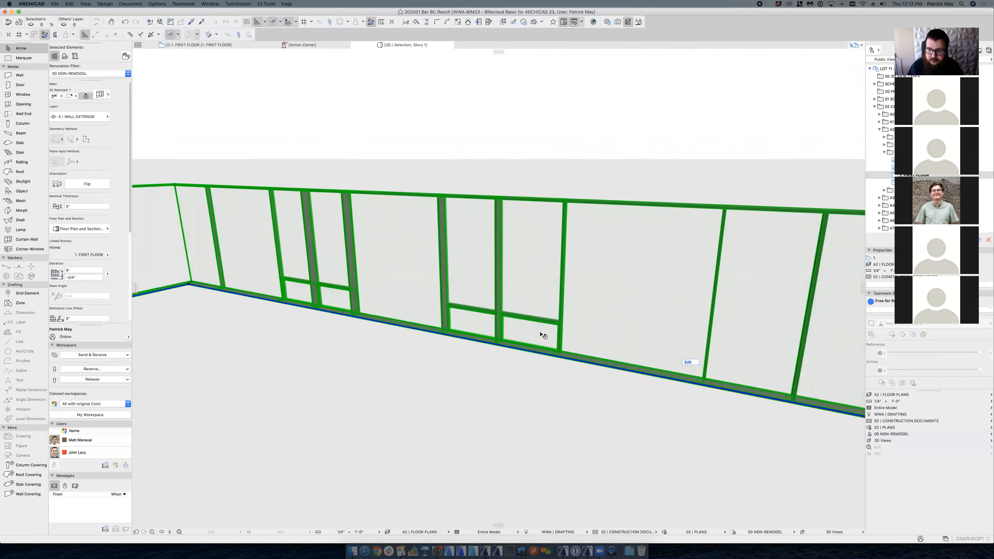
{"action": "middle_click_drag", "start_coordinate": [693, 364], "coordinate": [681, 366]}
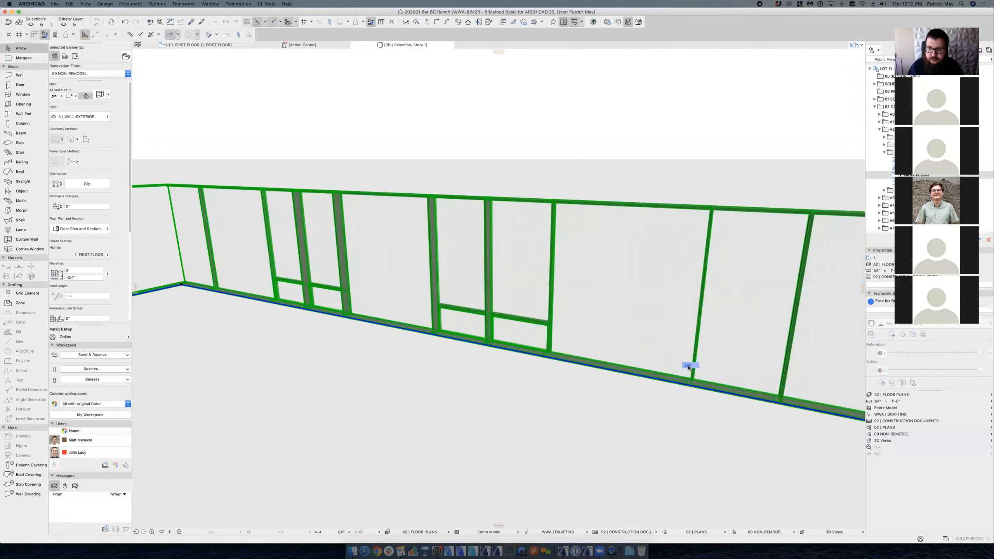
{"action": "left_click", "coordinate": [692, 366]}
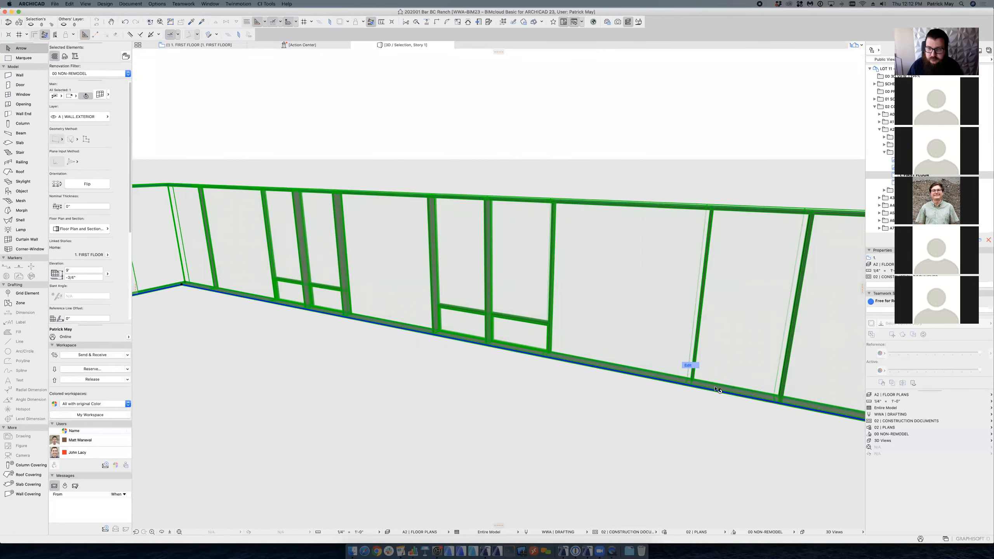
Step: Copy the four adjoining bottom boundary frames upward to form horizontal frames across the panels above them
{"action": "left_click", "coordinate": [739, 395]}
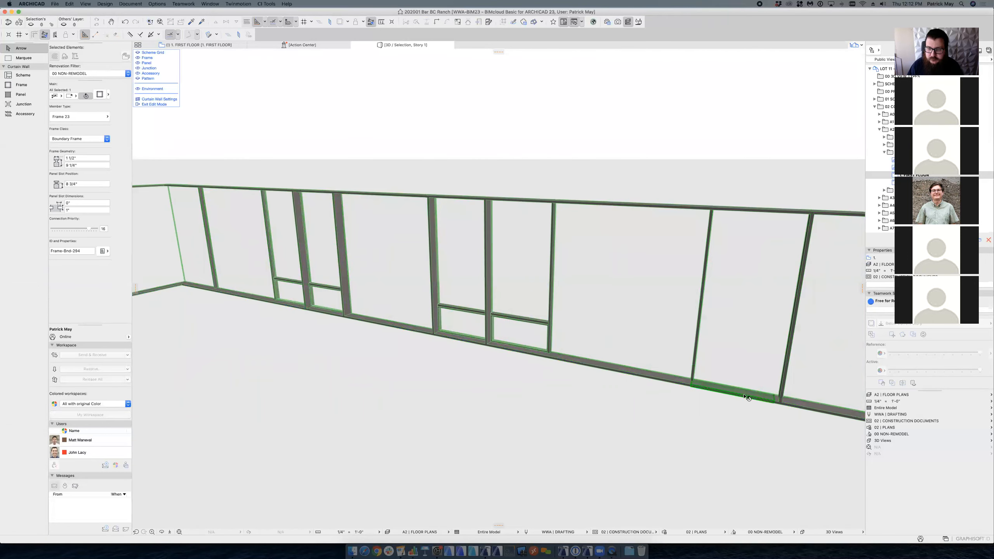
{"action": "left_click", "coordinate": [780, 407], "text": "shift"}
{"action": "middle_click_drag", "start_coordinate": [736, 379], "coordinate": [625, 365]}
{"action": "left_click", "coordinate": [534, 360], "text": "shift"}
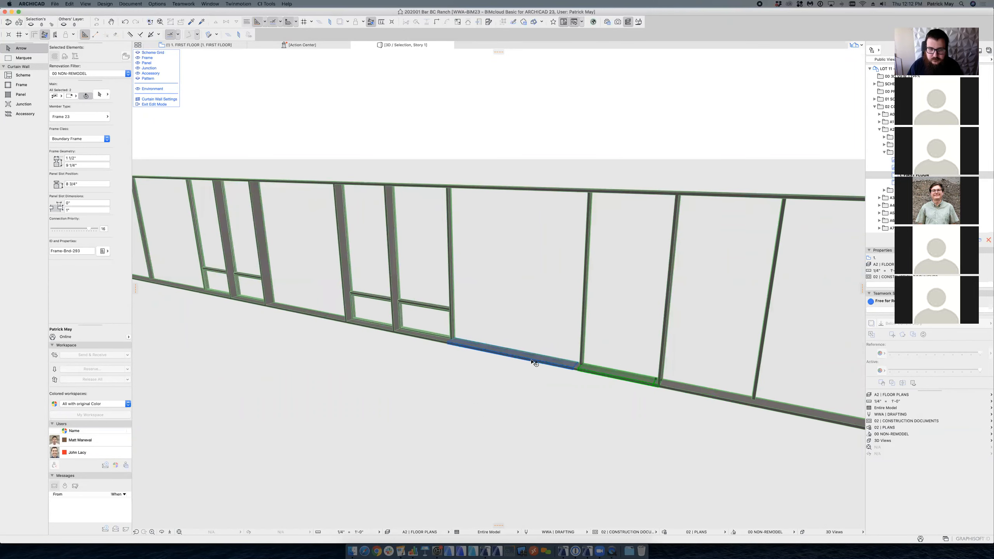
{"action": "left_click", "coordinate": [422, 337], "text": "shift"}
{"action": "left_click", "coordinate": [387, 331], "text": "shift"}
{"action": "left_click", "coordinate": [399, 340], "text": "shift"}
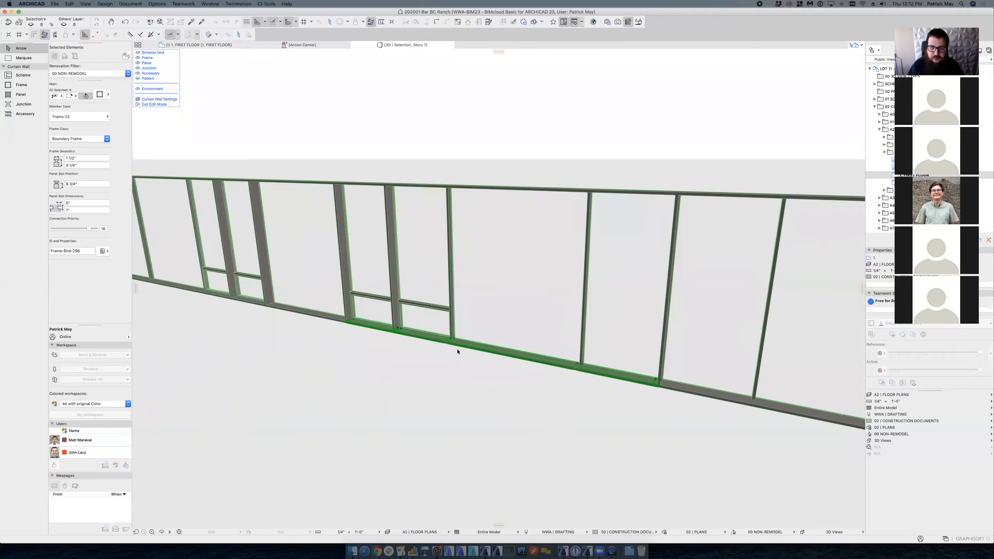
{"action": "left_click", "coordinate": [576, 369], "text": "shift"}
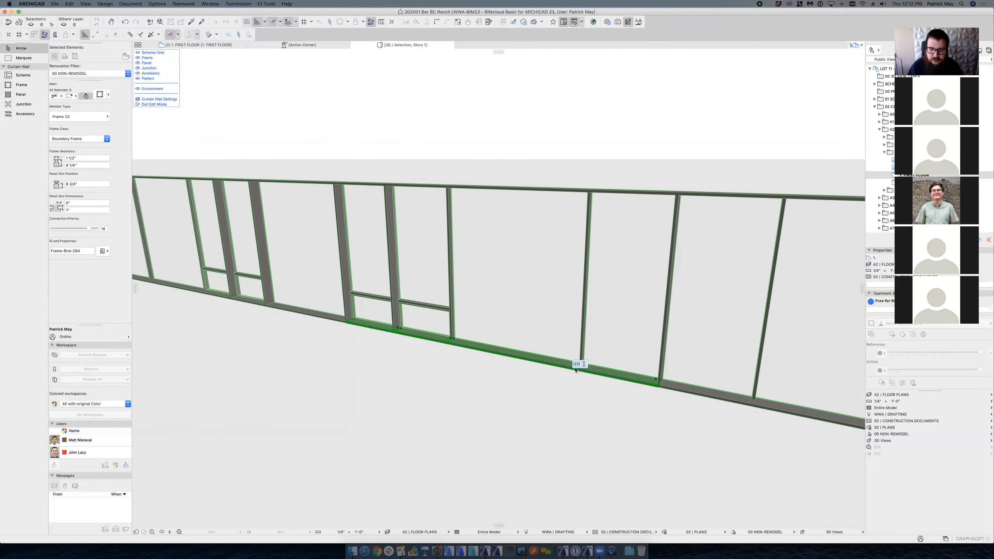
{"action": "middle_click_drag", "start_coordinate": [524, 335], "coordinate": [495, 337], "text": "shift"}
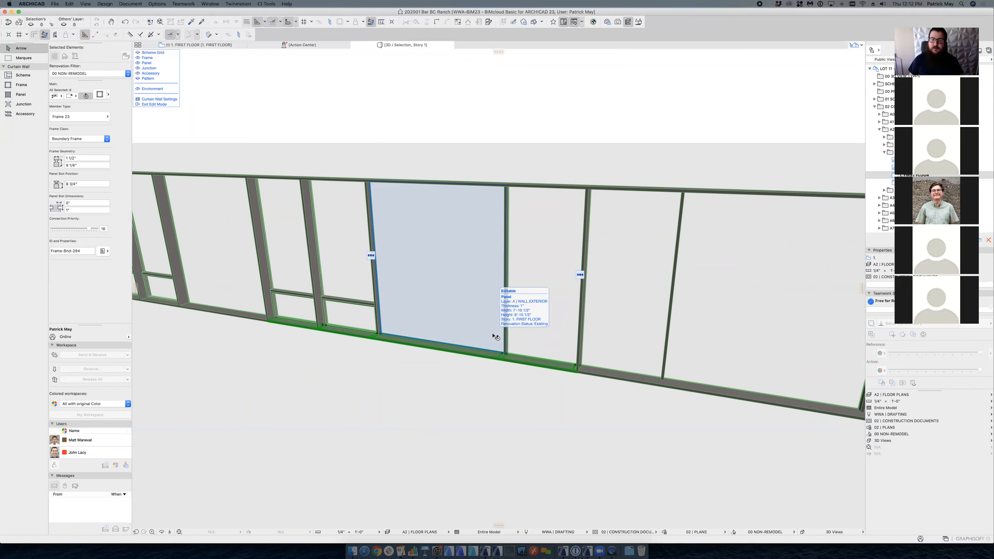
{"action": "key", "text": "super+shift+d"}
{"action": "left_click", "coordinate": [579, 368]}
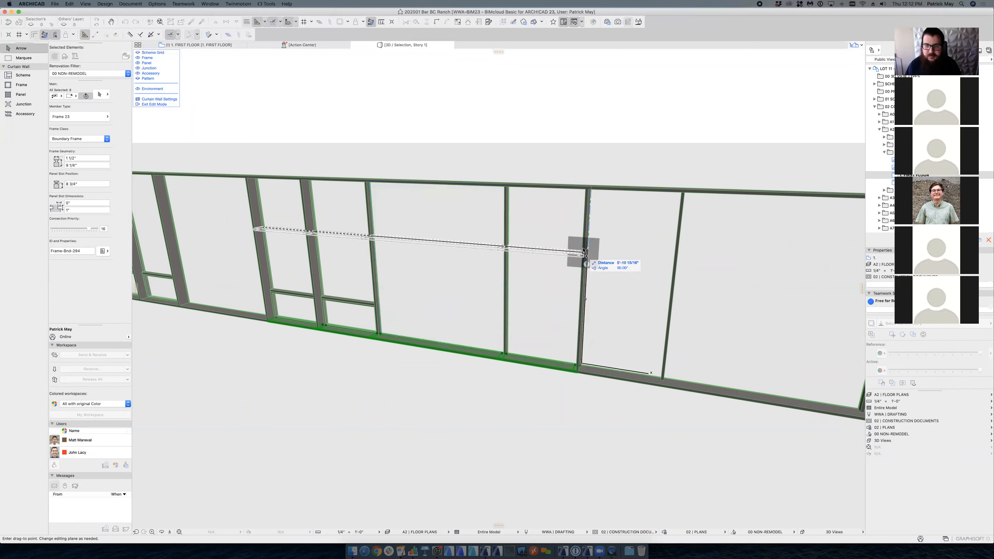
{"action": "left_click", "coordinate": [561, 243]}
Step: Undo the frame copy and leave the curtain wall's edit mode
{"action": "middle_click_drag", "start_coordinate": [481, 261], "coordinate": [652, 263], "text": "shift"}
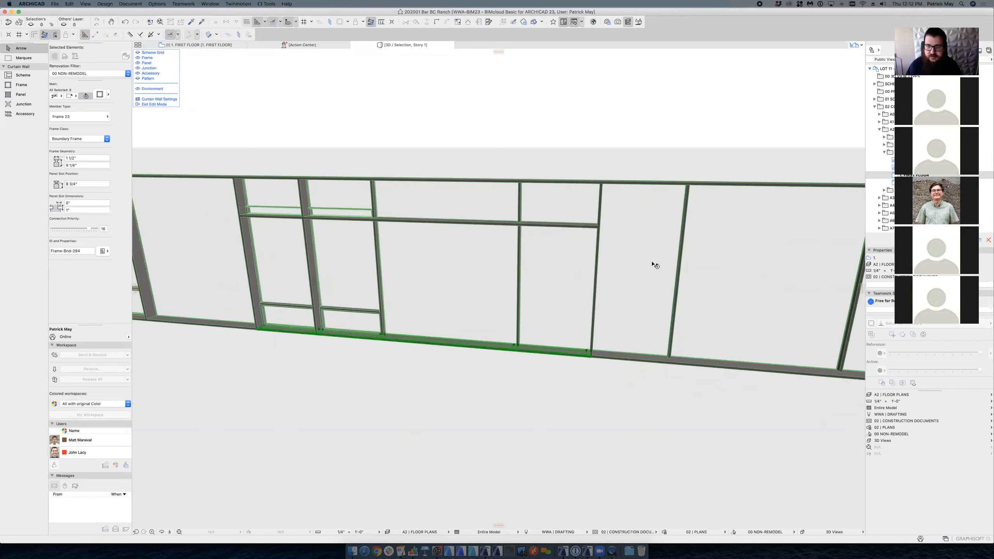
{"action": "key", "text": "super+z"}
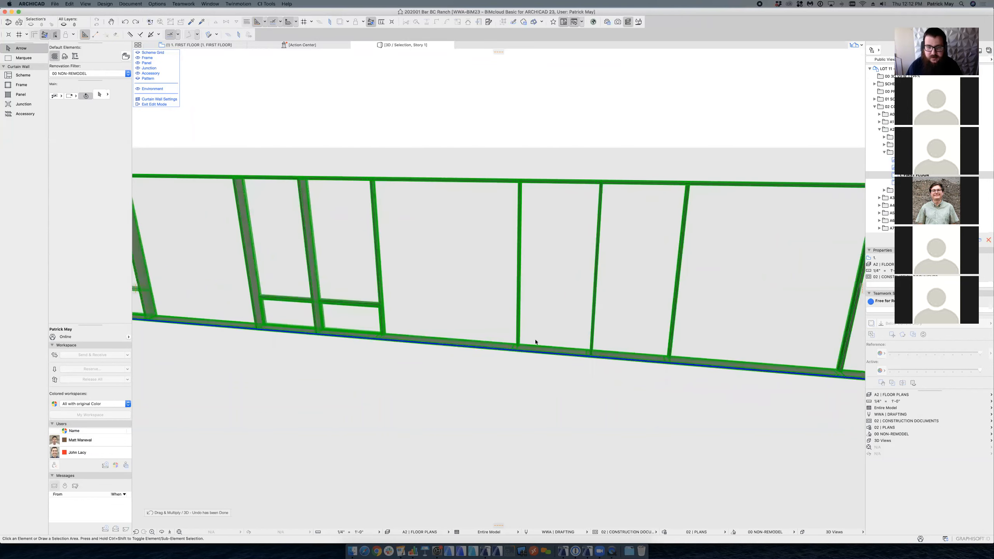
{"action": "key", "text": "Escape"}
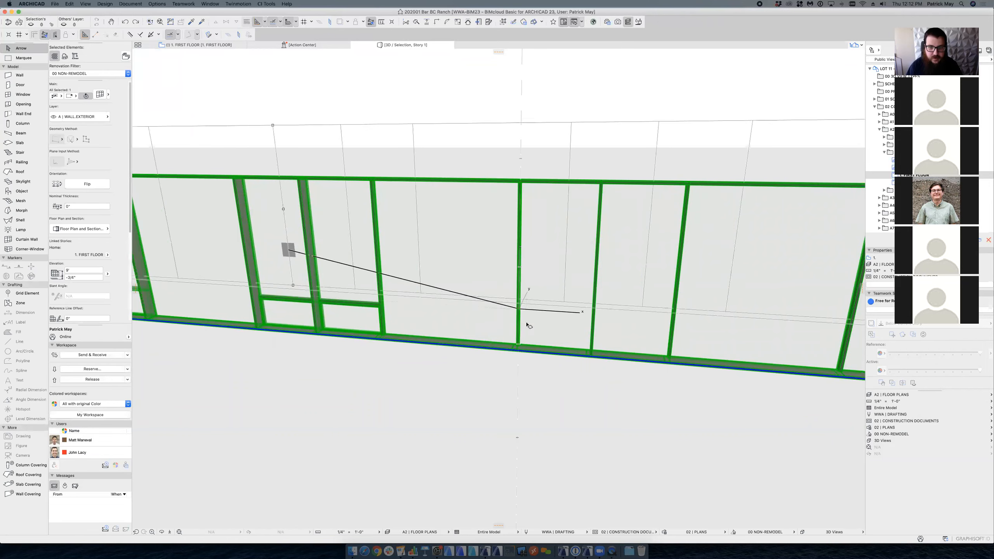
{"action": "left_click", "coordinate": [519, 310]}
{"action": "key", "text": "Escape"}
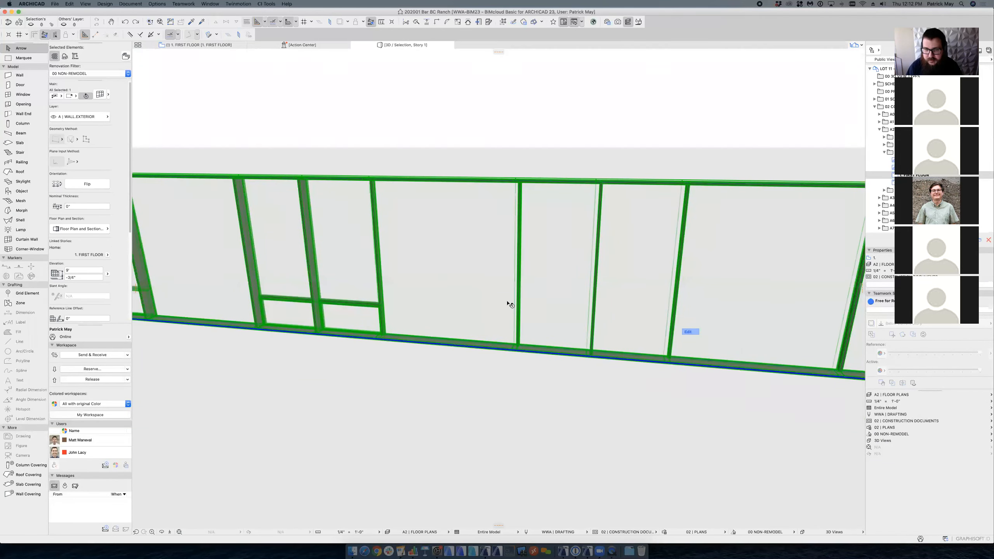
Step: In edit mode, delete the mullion between the wide panel and its narrow neighbour, and undo the deletion
{"action": "double_click", "coordinate": [519, 305]}
{"action": "left_click", "coordinate": [519, 308]}
{"action": "key", "text": "Escape"}
{"action": "key", "text": "Escape"}
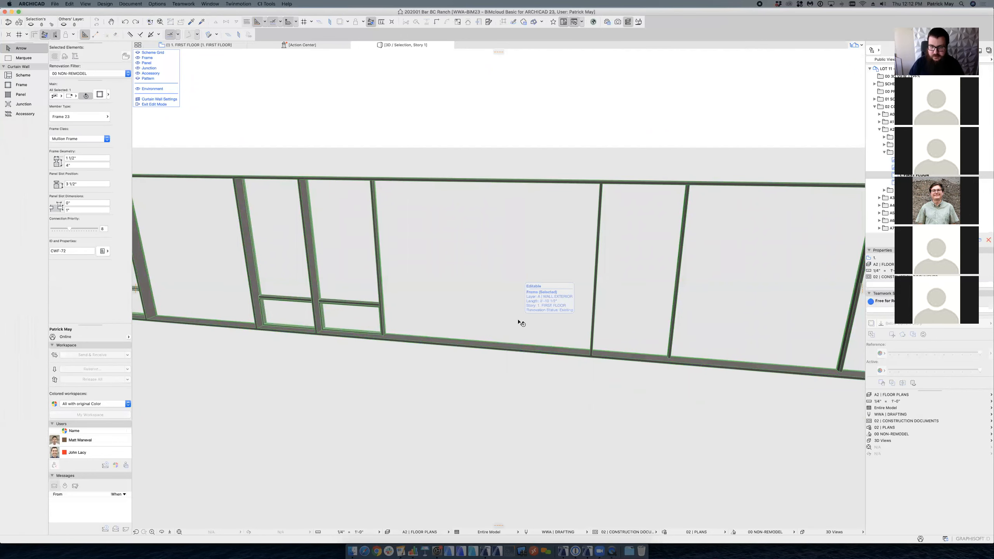
{"action": "key", "text": "super+z"}
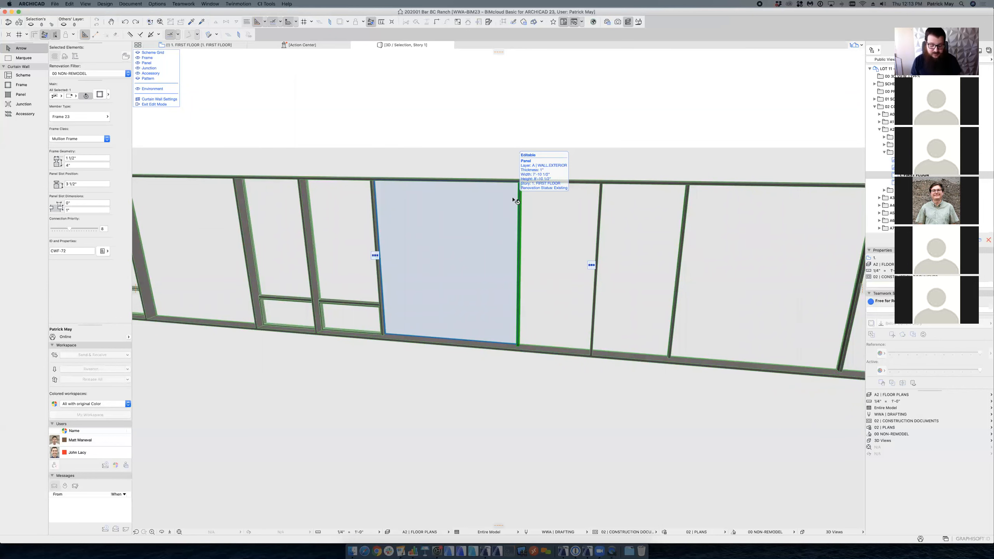
Step: Leave curtain wall editing and return to the first floor plan with nothing selected
{"action": "key", "text": "Escape"}
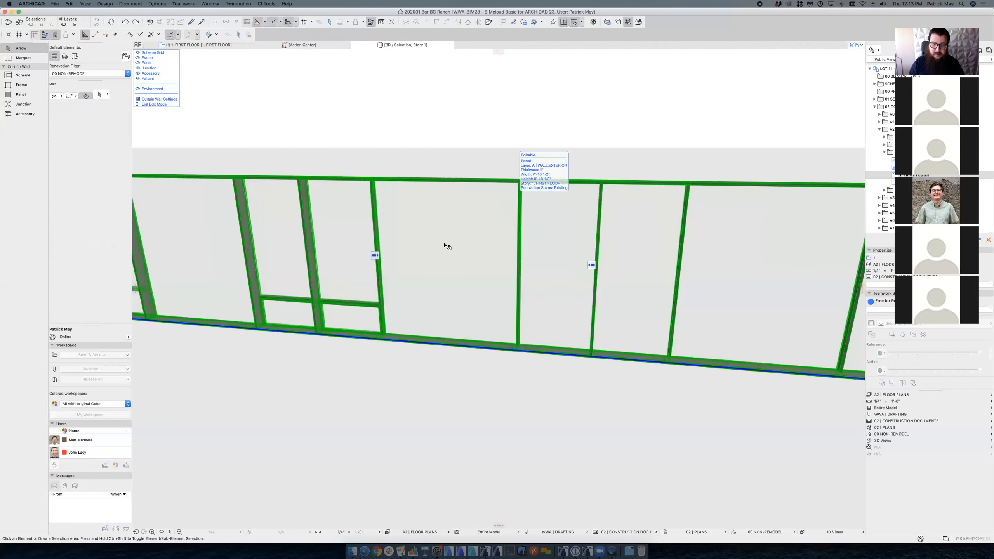
{"action": "key", "text": "Escape"}
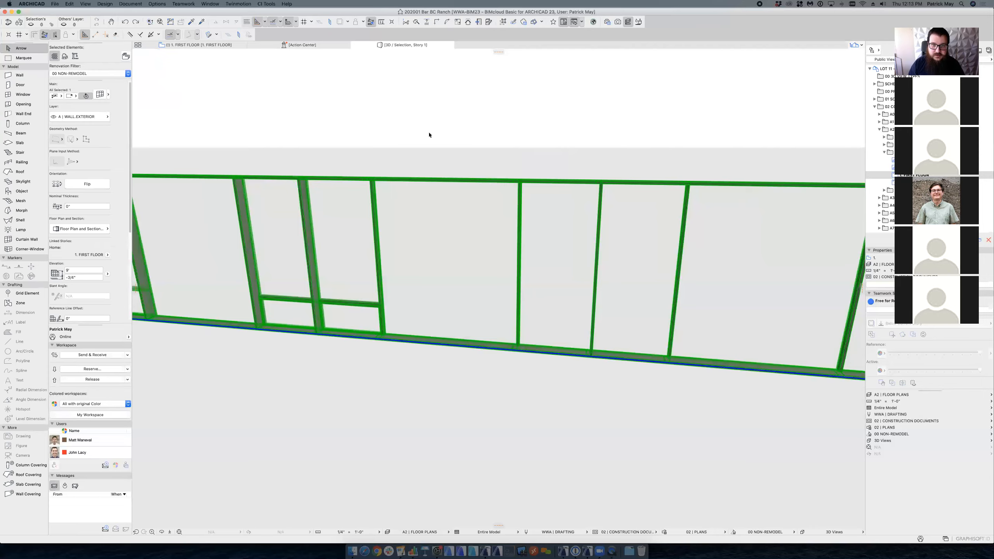
{"action": "key", "text": "F2"}
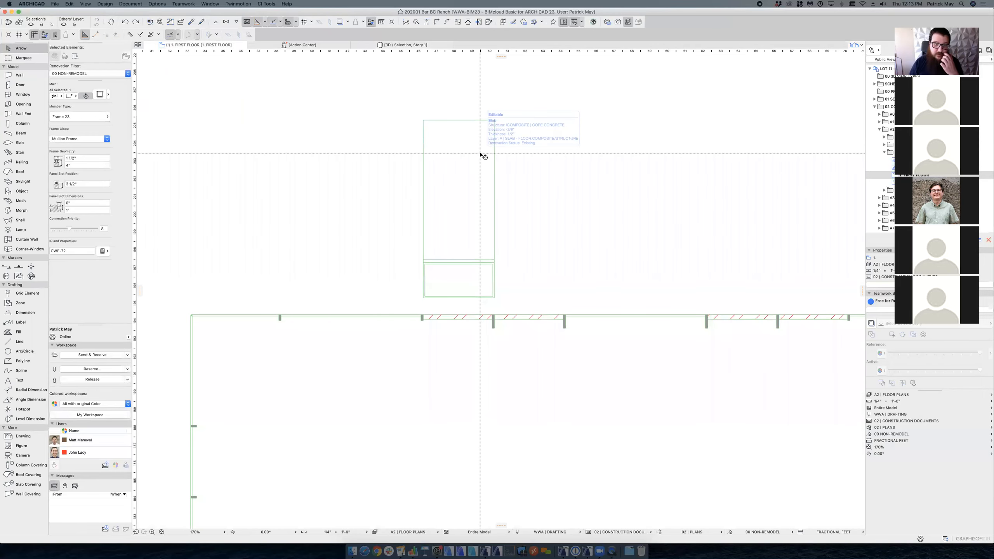
{"action": "key", "text": "Escape"}
Step: Draw a straight vertical curtain wall beside the slab pieces, reusing the exterior curtain wall's settings
{"action": "left_click", "coordinate": [497, 312], "text": "alt"}
{"action": "scroll", "coordinate": [358, 320], "scroll_direction": "up", "scroll_amount": 5}
{"action": "left_click", "coordinate": [359, 298]}
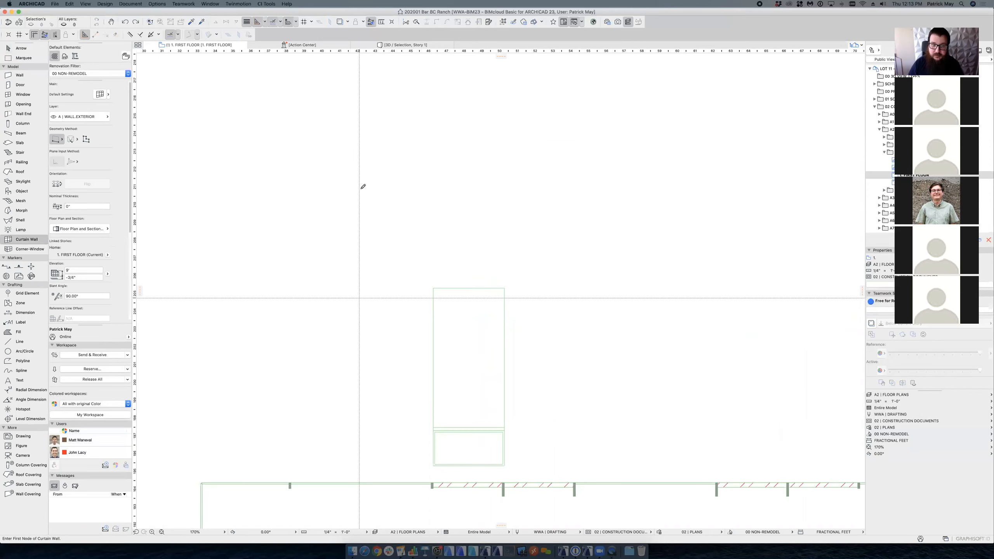
{"action": "left_click", "coordinate": [453, 73], "text": "shift"}
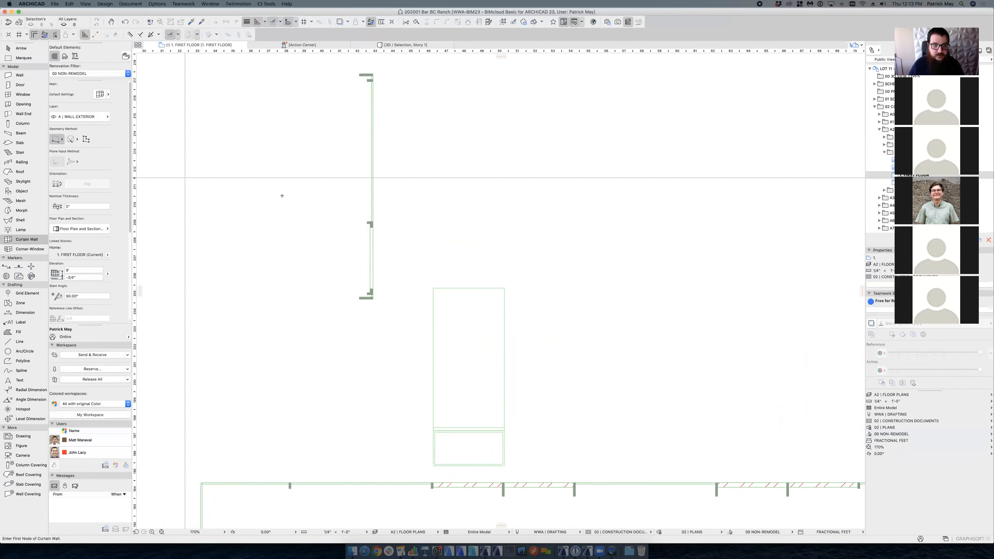
Step: Draw a second parallel curtain wall about 7'-10" long above the slab pieces
{"action": "left_click", "coordinate": [453, 255]}
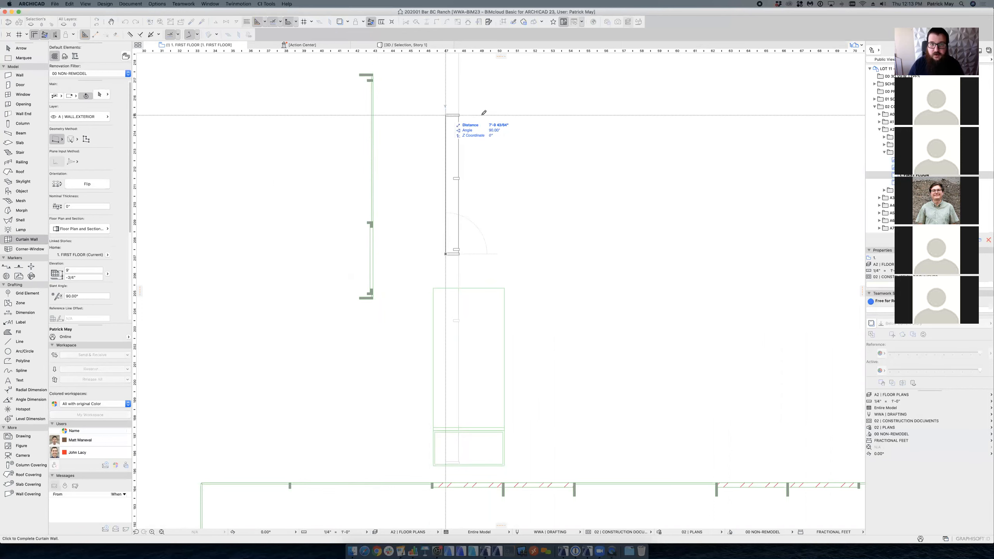
{"action": "left_click", "coordinate": [453, 115]}
{"action": "key", "text": "Escape"}
Step: Pull the middle of the second wall's reference line sideways into a V shape, and delete that wall
{"action": "left_click", "coordinate": [458, 118]}
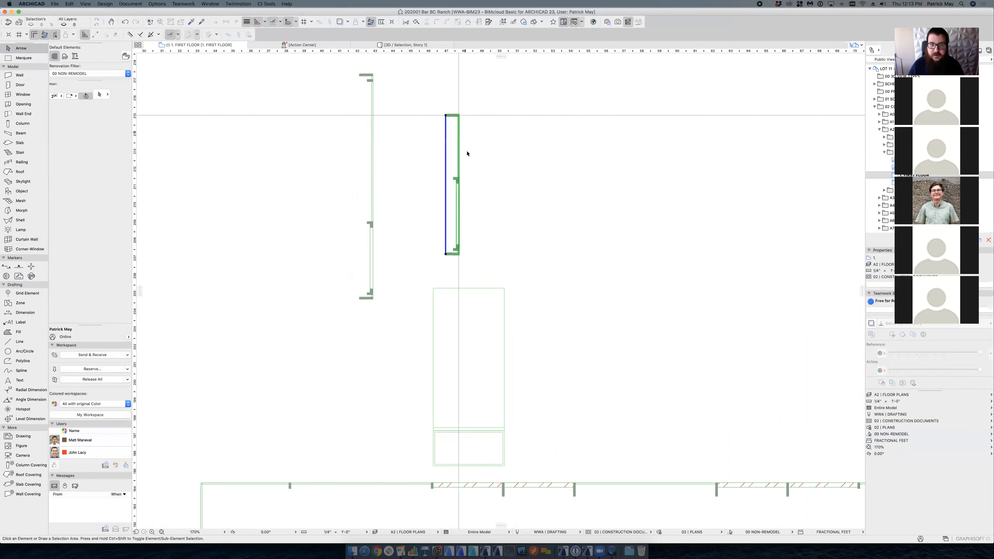
{"action": "left_click", "coordinate": [446, 166]}
{"action": "left_click", "coordinate": [549, 166]}
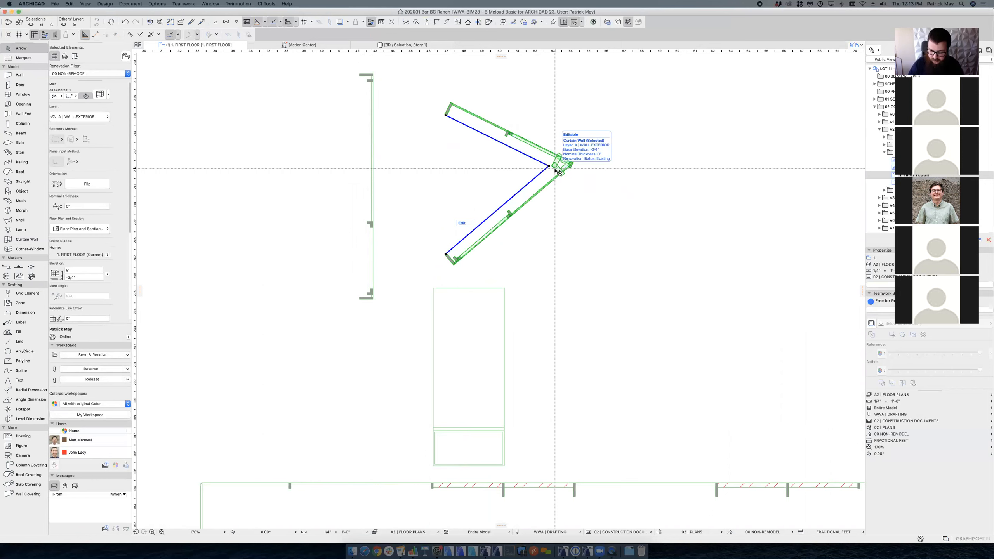
{"action": "key", "text": "Delete"}
Step: Pick up the settings of window label W323 on the main floor plan's north wall for a new label
{"action": "scroll", "coordinate": [518, 173], "scroll_direction": "down", "scroll_amount": 3}
{"action": "scroll", "coordinate": [518, 173], "scroll_direction": "down", "scroll_amount": 5}
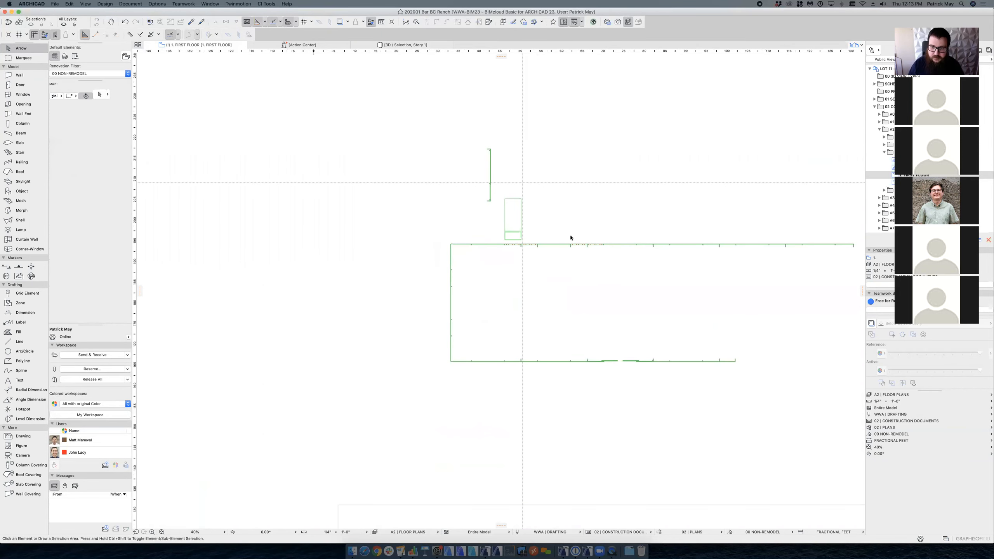
{"action": "scroll", "coordinate": [570, 250], "scroll_direction": "up", "scroll_amount": 3}
{"action": "scroll", "coordinate": [563, 265], "scroll_direction": "down", "scroll_amount": 6}
{"action": "middle_click_drag", "start_coordinate": [564, 265], "coordinate": [450, 139]}
{"action": "scroll", "coordinate": [484, 306], "scroll_direction": "down", "scroll_amount": 2}
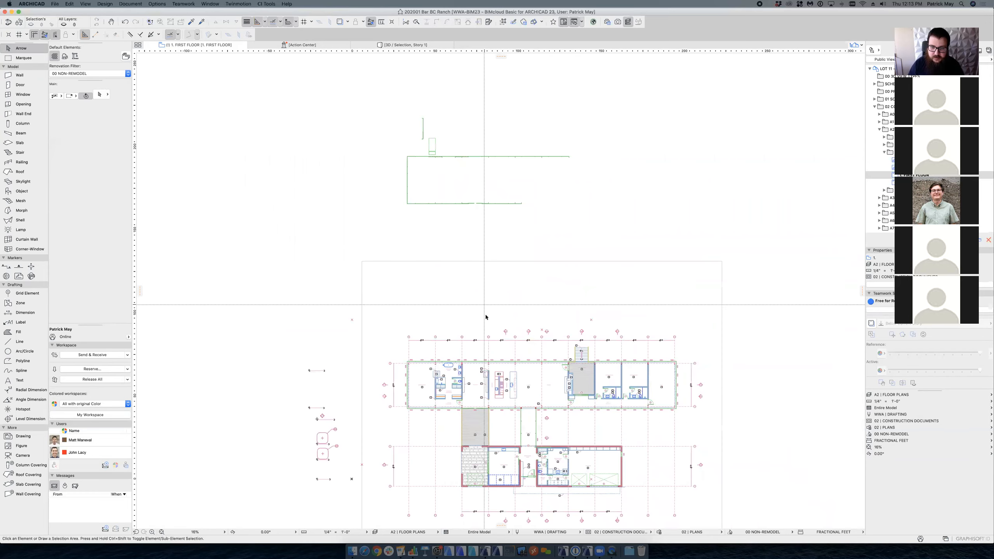
{"action": "scroll", "coordinate": [477, 369], "scroll_direction": "up", "scroll_amount": 3}
{"action": "scroll", "coordinate": [481, 370], "scroll_direction": "up", "scroll_amount": 4}
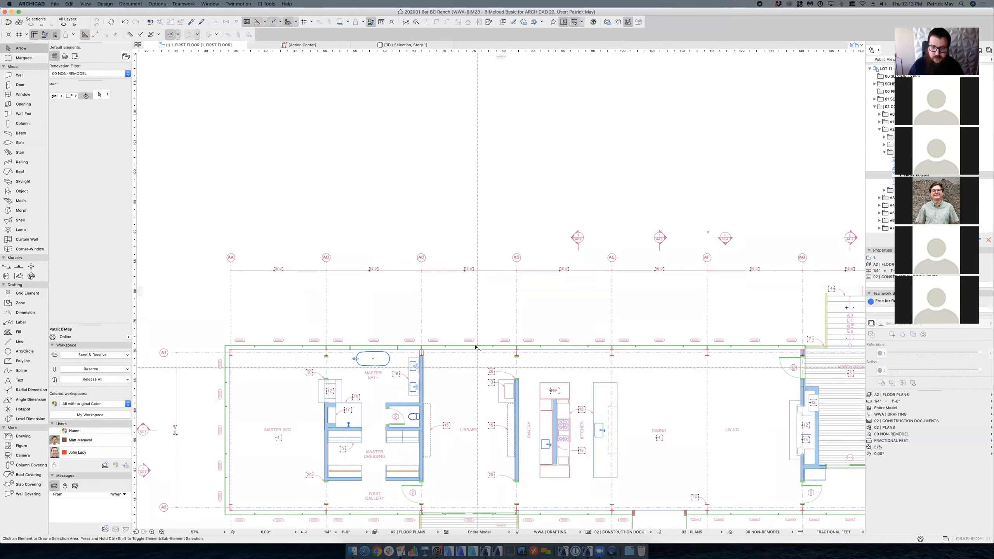
{"action": "left_click", "coordinate": [467, 346]}
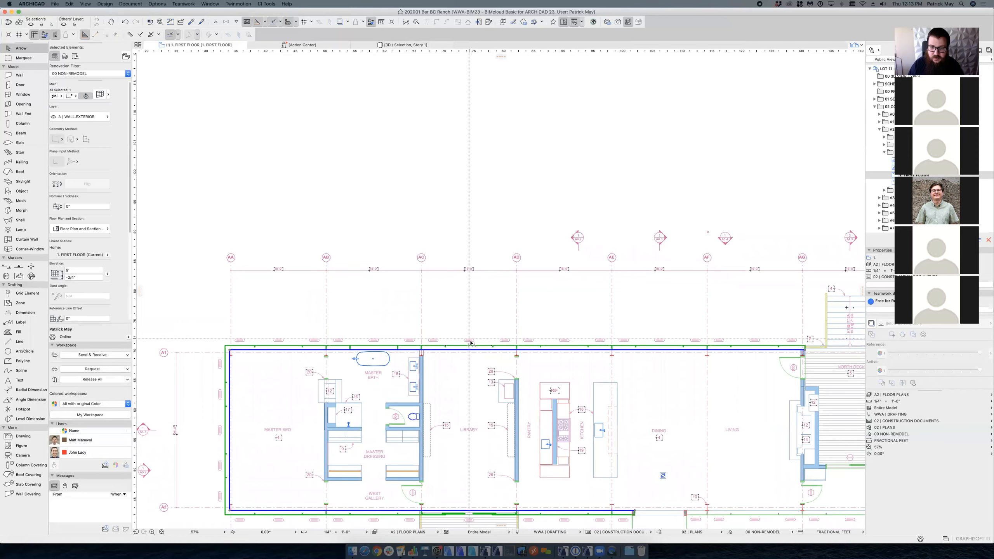
{"action": "scroll", "coordinate": [467, 346], "scroll_direction": "up", "scroll_amount": 4}
{"action": "left_click", "coordinate": [468, 339]}
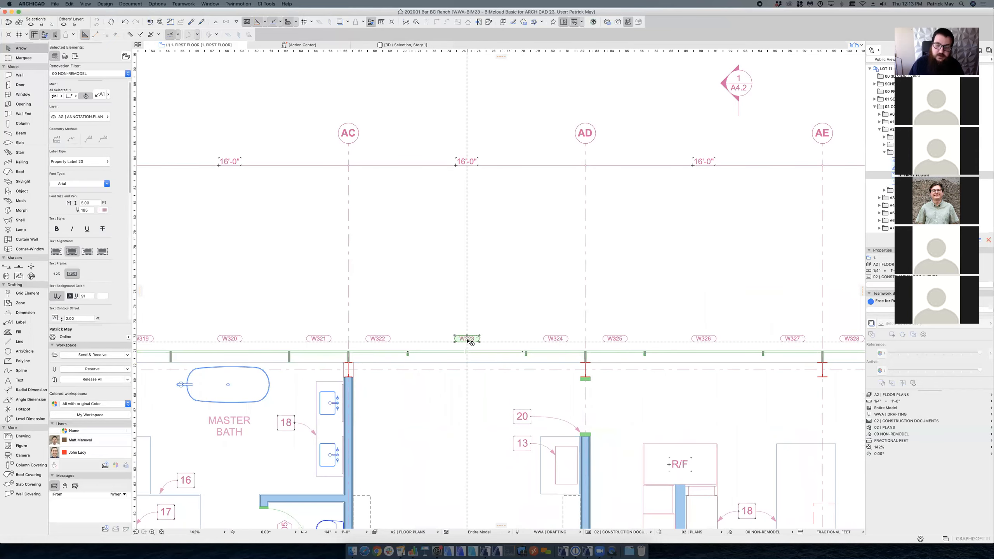
{"action": "key", "text": "Escape"}
{"action": "left_click", "coordinate": [475, 343], "text": "alt"}
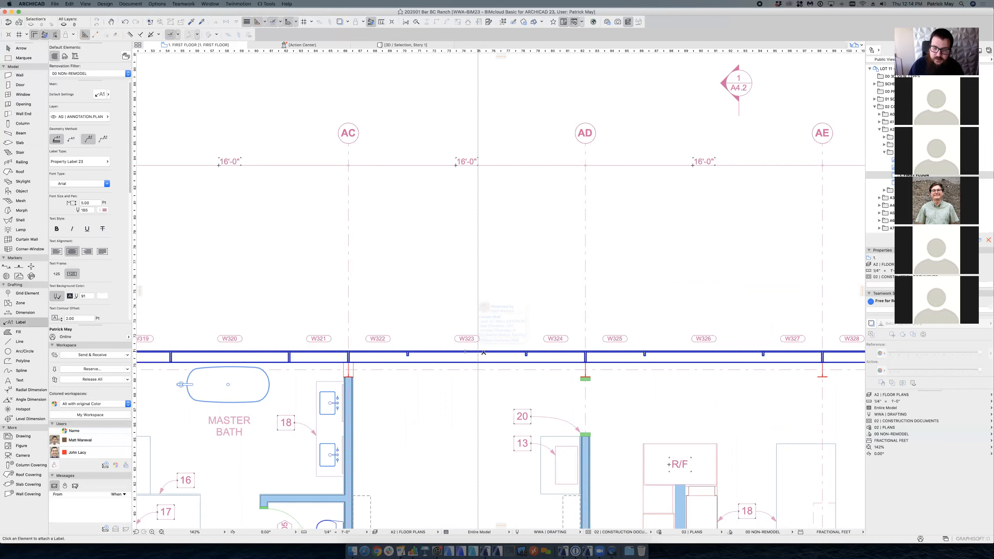
Step: Label a panel on the upper run of the separate exterior curtain wall and move the label just above the wall
{"action": "scroll", "coordinate": [553, 359], "scroll_direction": "down", "scroll_amount": 2}
{"action": "scroll", "coordinate": [552, 359], "scroll_direction": "down", "scroll_amount": 4}
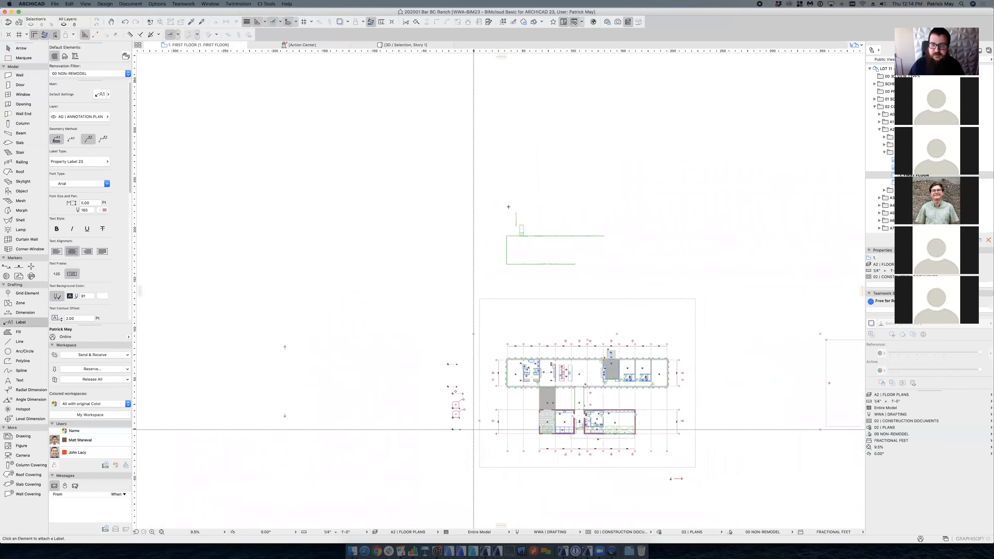
{"action": "scroll", "coordinate": [543, 237], "scroll_direction": "up", "scroll_amount": 4}
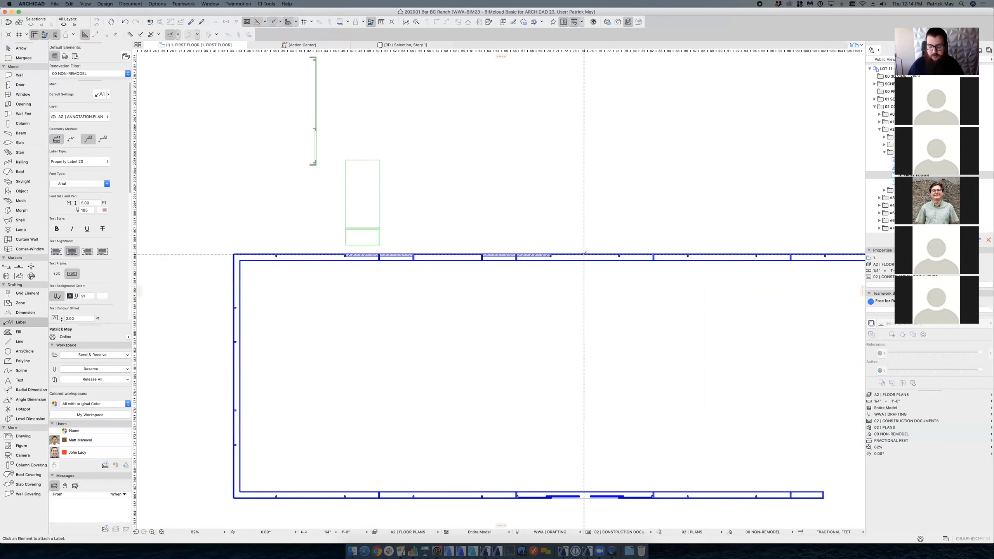
{"action": "left_click", "coordinate": [584, 253]}
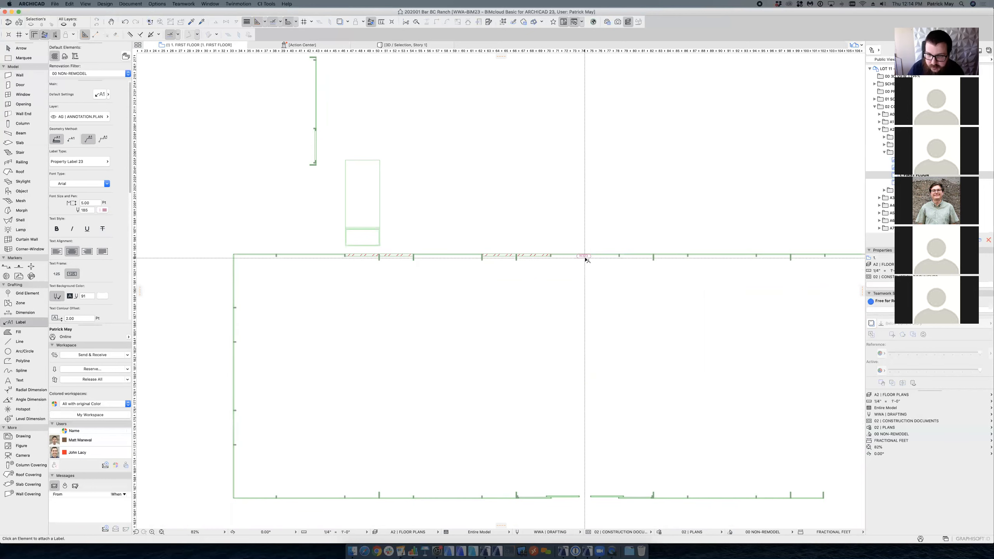
{"action": "key", "text": "w"}
{"action": "left_click", "coordinate": [586, 258]}
{"action": "left_click_drag", "start_coordinate": [586, 258], "coordinate": [589, 254]}
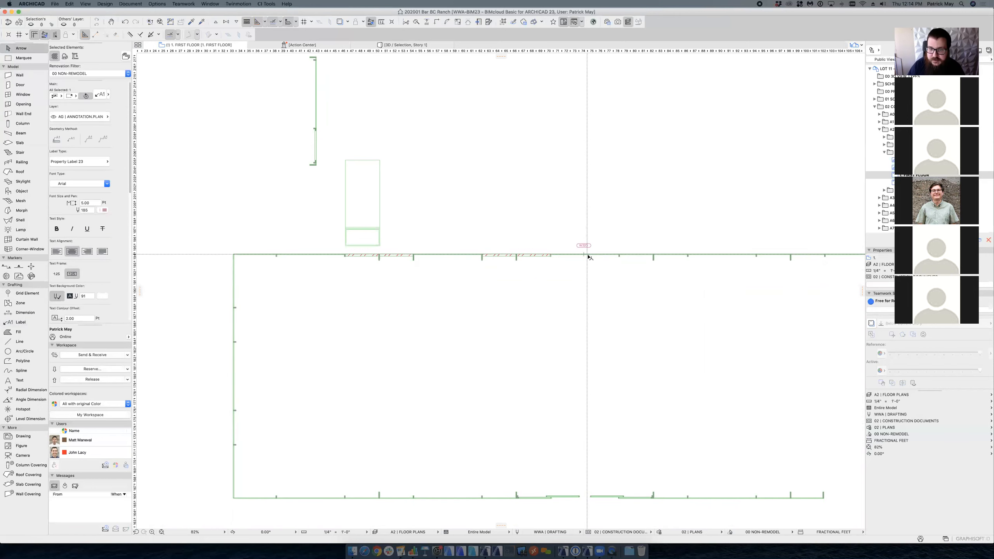
Step: Set the labelled panel's ID to "panel 1" in its panel settings, leave edit mode and select its label
{"action": "left_click", "coordinate": [588, 255]}
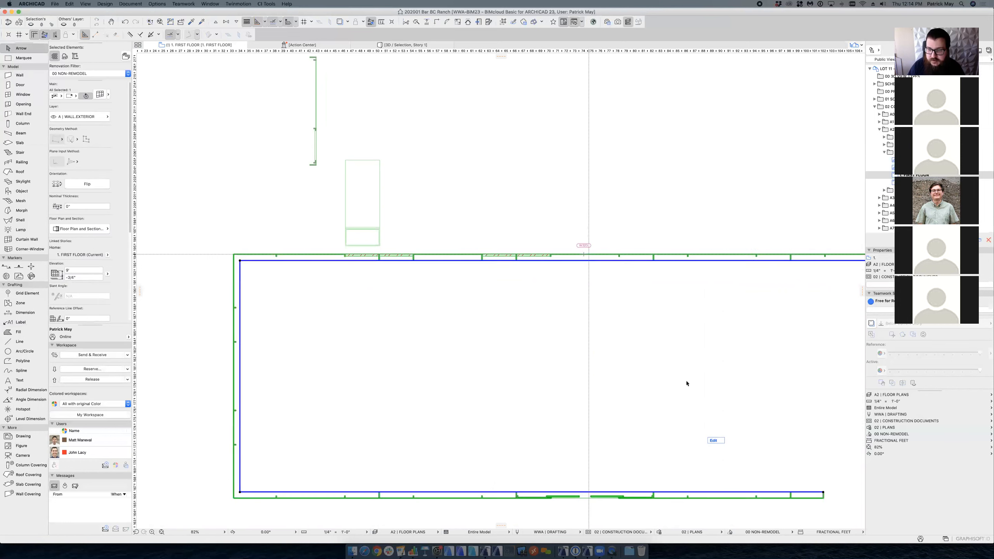
{"action": "double_click", "coordinate": [592, 255]}
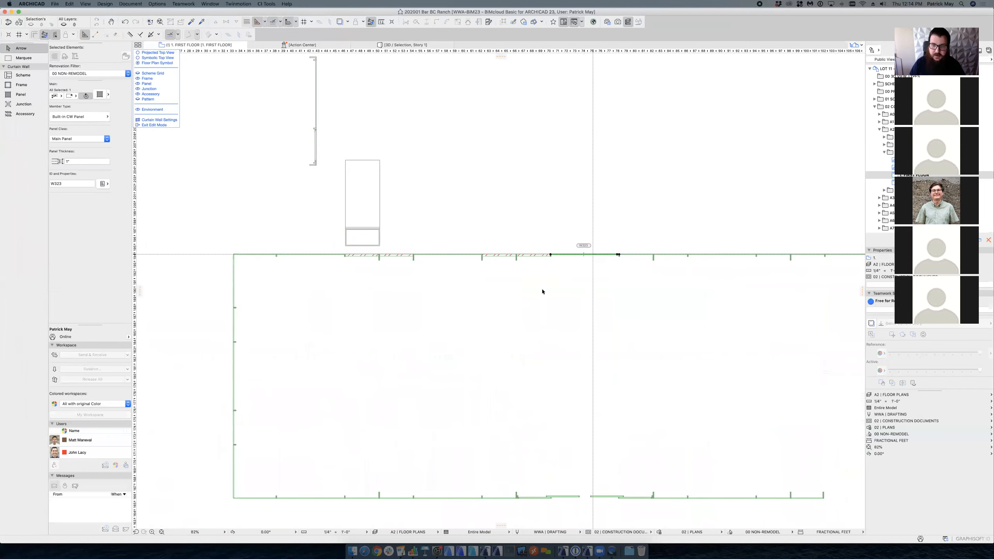
{"action": "key", "text": "super+t"}
{"action": "left_click", "coordinate": [445, 302]}
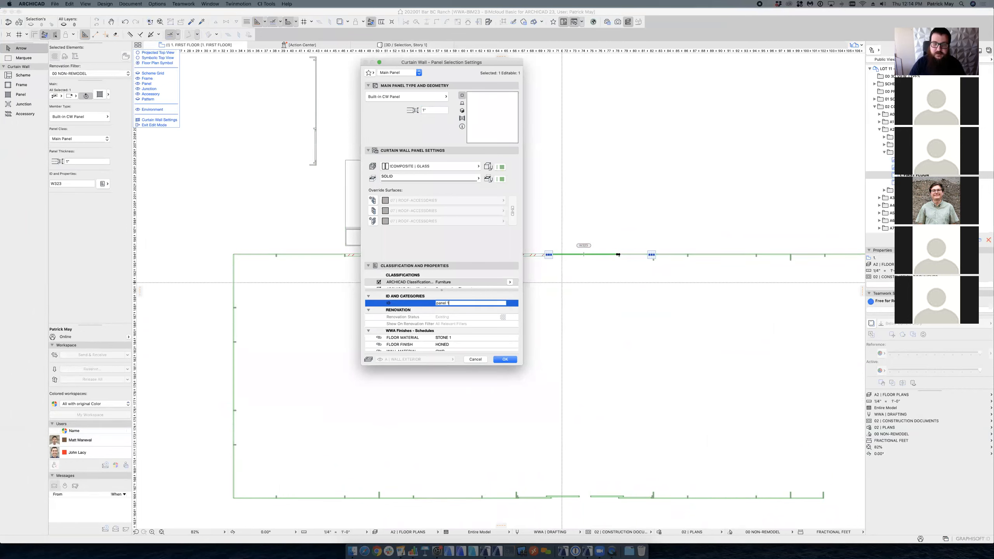
{"action": "key", "text": "Return"}
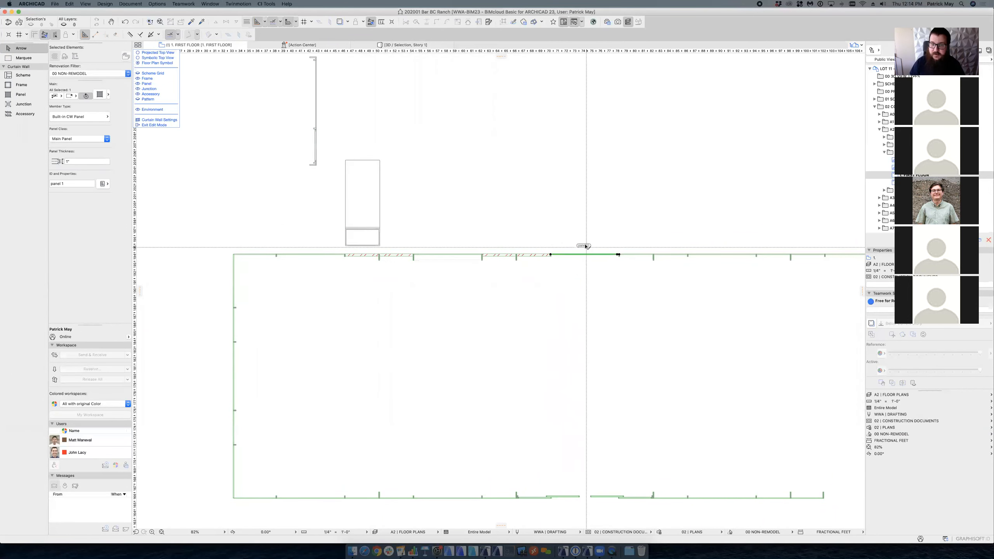
{"action": "left_click", "coordinate": [584, 246]}
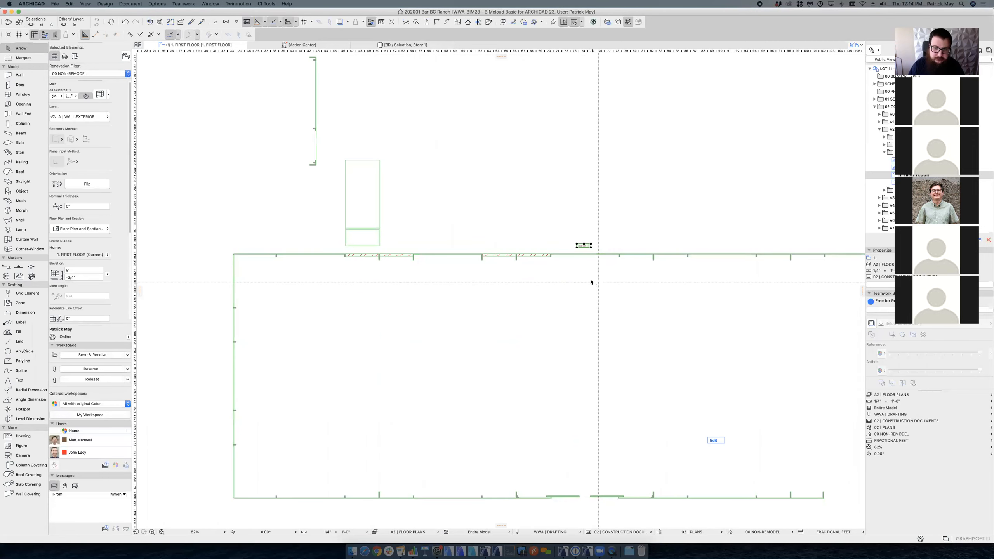
Step: Deselect the panel label and switch to the WWA Template 23 Beta project in the other ARCHICAD instance
{"action": "left_click", "coordinate": [580, 275]}
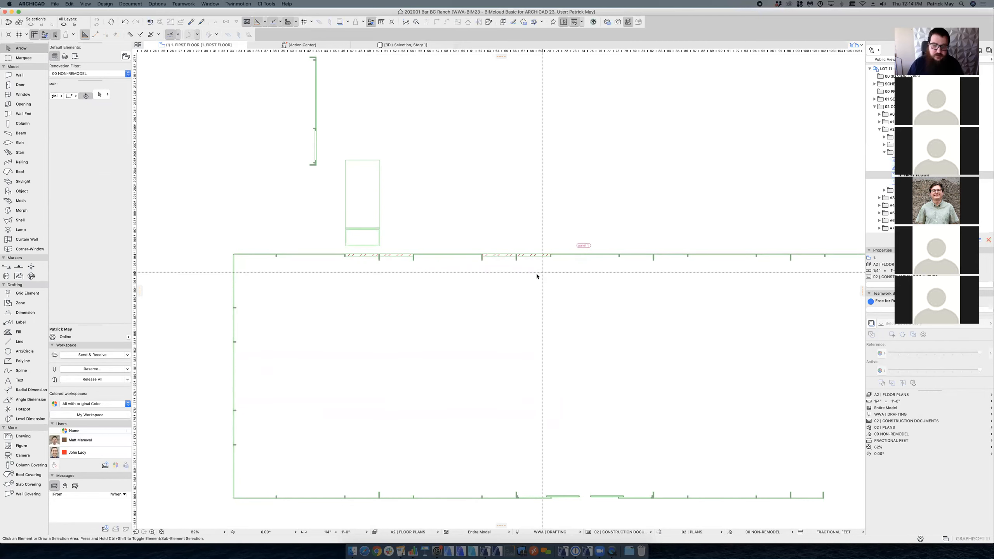
{"action": "scroll", "coordinate": [542, 274], "scroll_direction": "down", "scroll_amount": 5}
{"action": "scroll", "coordinate": [542, 277], "scroll_direction": "down", "scroll_amount": 2}
{"action": "scroll", "coordinate": [559, 282], "scroll_direction": "right", "scroll_amount": 3}
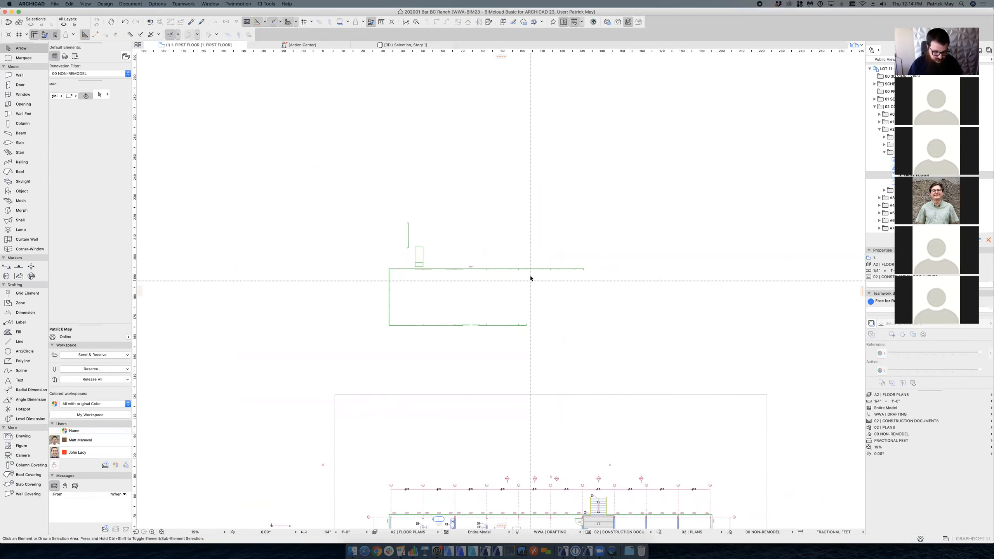
{"action": "key", "text": "super+Tab"}
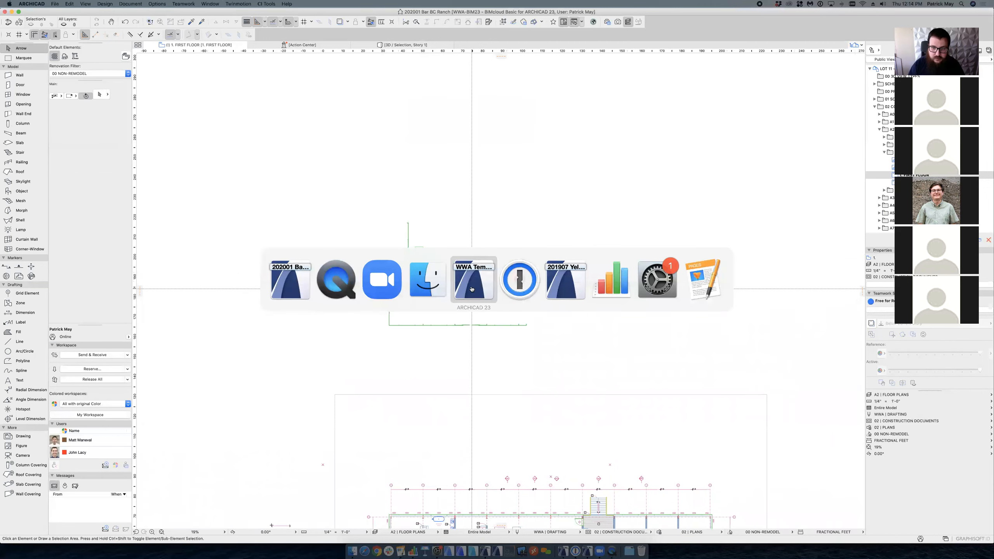
{"action": "left_click", "coordinate": [472, 289]}
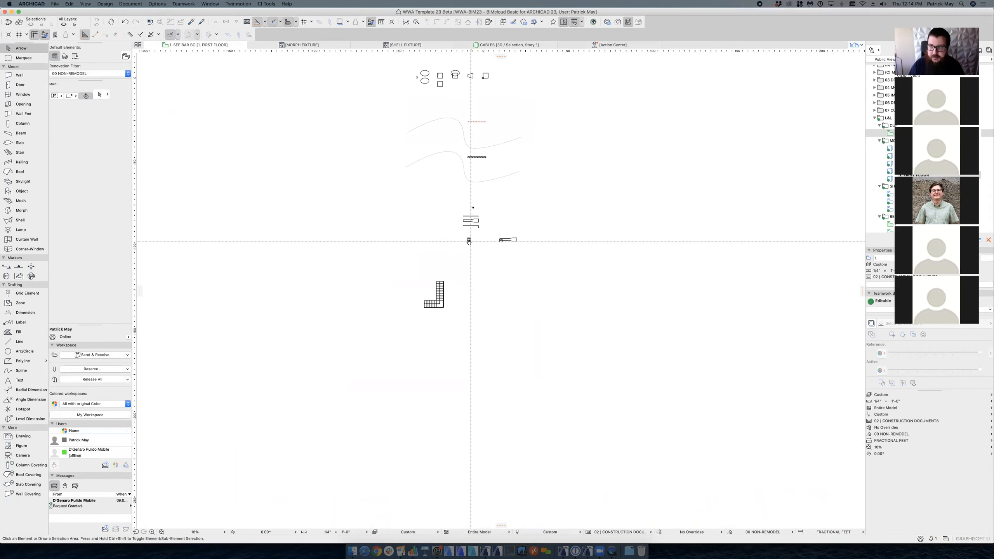
{"action": "middle_click_drag", "start_coordinate": [469, 240], "coordinate": [403, 328]}
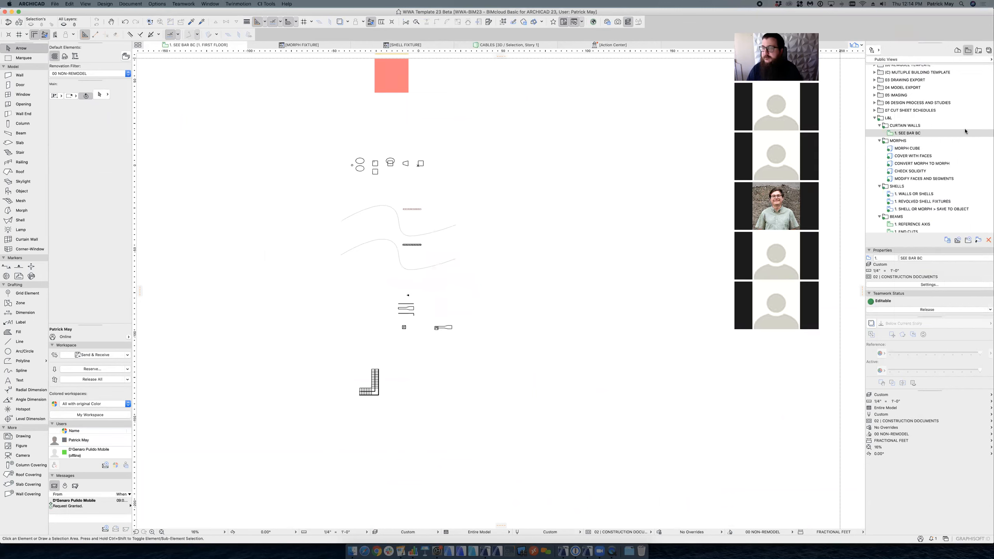
Step: Open the MORPH CUBE view and select the cube to examine its faces and edges
{"action": "scroll", "coordinate": [900, 139], "scroll_direction": "up", "scroll_amount": 1}
{"action": "left_click", "coordinate": [907, 152]}
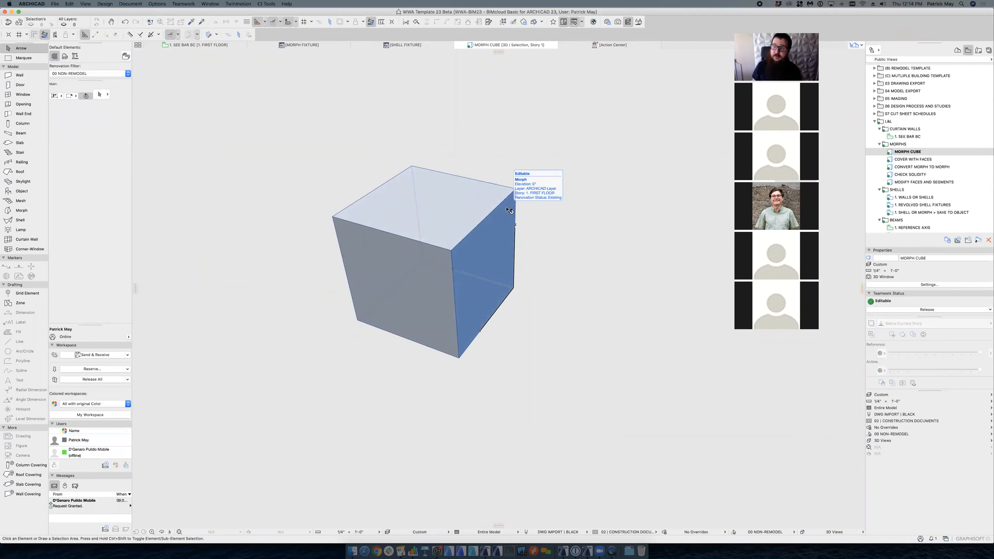
{"action": "middle_click_drag", "start_coordinate": [529, 215], "coordinate": [452, 247]}
{"action": "left_click", "coordinate": [445, 251]}
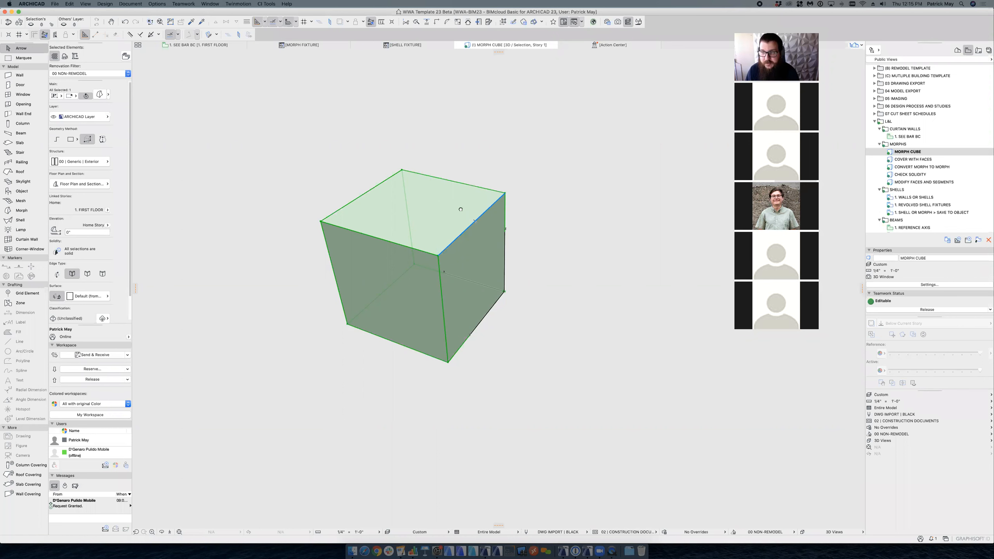
{"action": "middle_click_drag", "start_coordinate": [478, 211], "coordinate": [462, 212]}
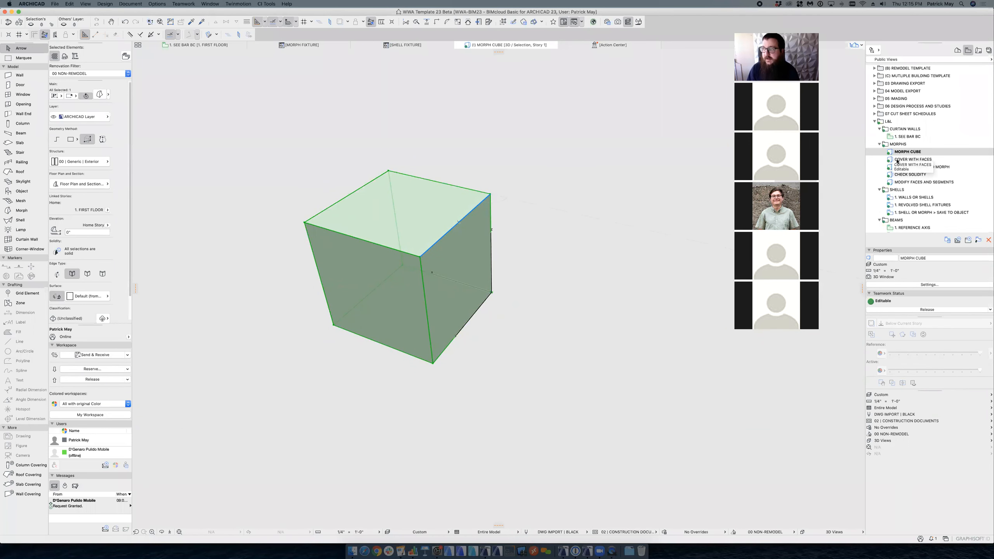
Step: Open the COVER WITH FACES view and select the open morph with the curved sides
{"action": "left_click", "coordinate": [902, 159]}
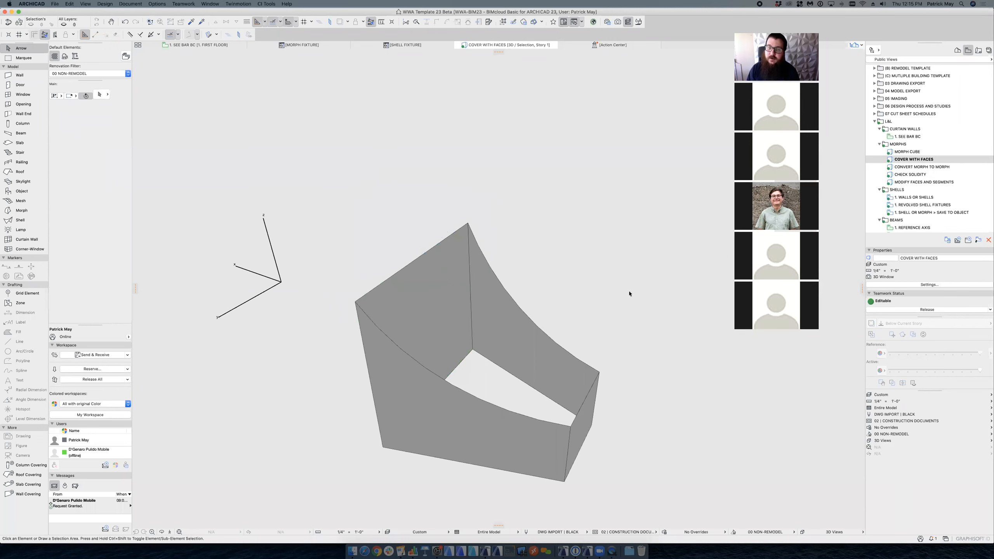
{"action": "scroll", "coordinate": [629, 294], "scroll_direction": "down", "scroll_amount": 3}
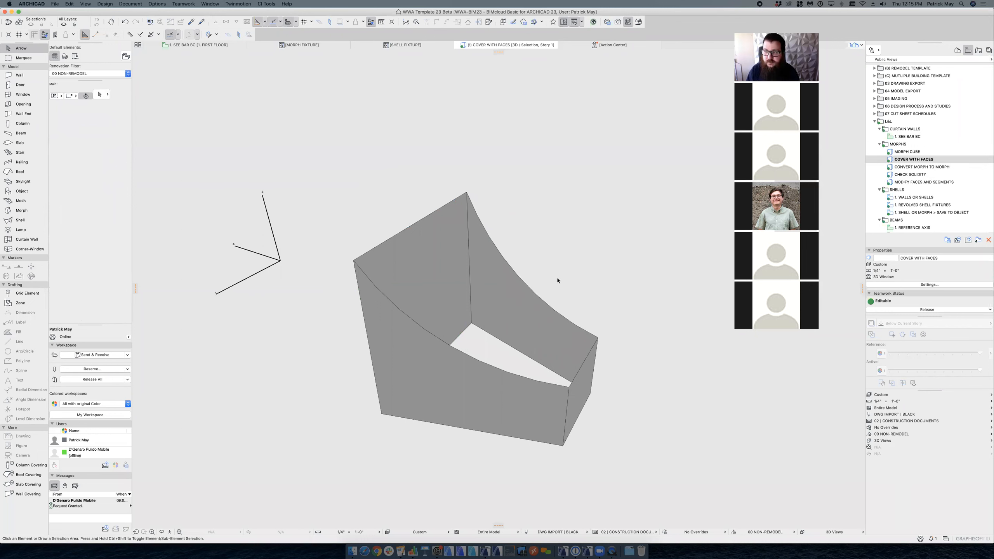
{"action": "left_click", "coordinate": [524, 299]}
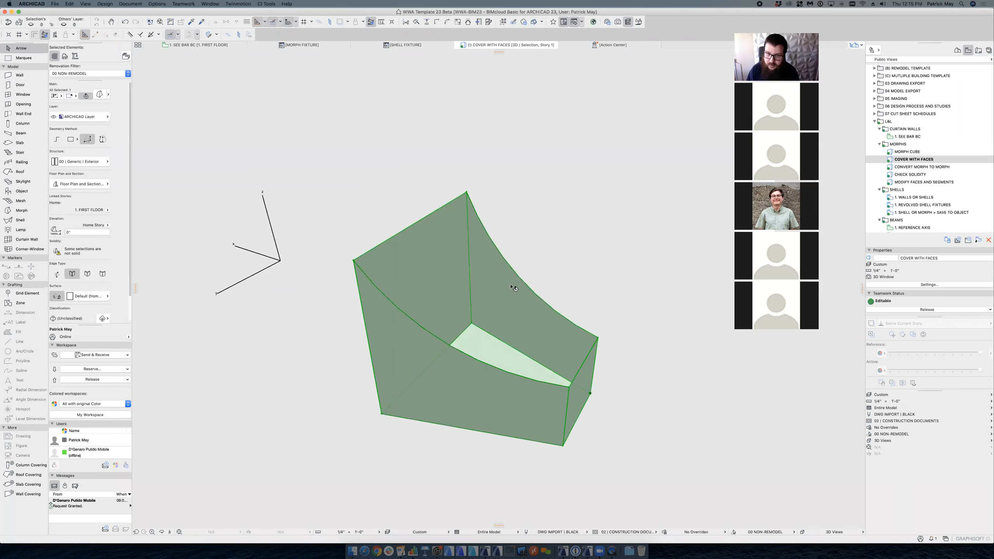
{"action": "middle_click_drag", "start_coordinate": [533, 278], "coordinate": [491, 232], "text": "shift"}
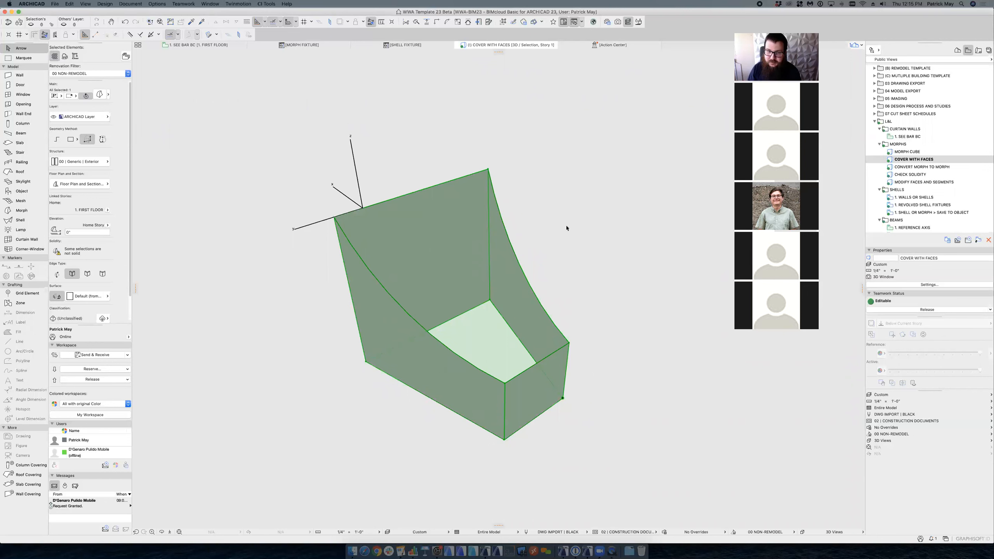
{"action": "middle_click_drag", "start_coordinate": [534, 241], "coordinate": [438, 346], "text": "shift"}
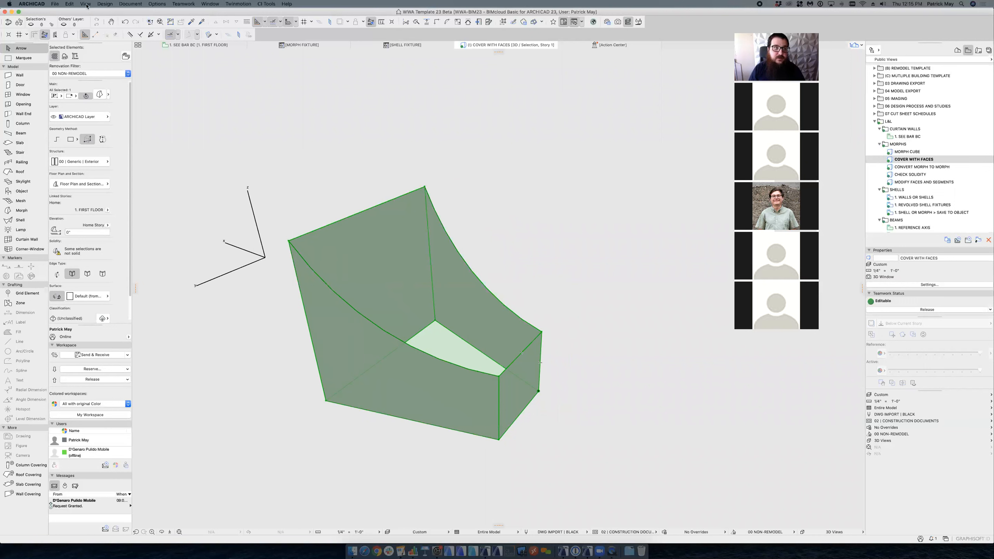
Step: Close the selected morph's open sides with the Cover with Faces command, using the Smooth surface option
{"action": "left_click", "coordinate": [69, 5]}
{"action": "mouse_move", "coordinate": [105, 4]}
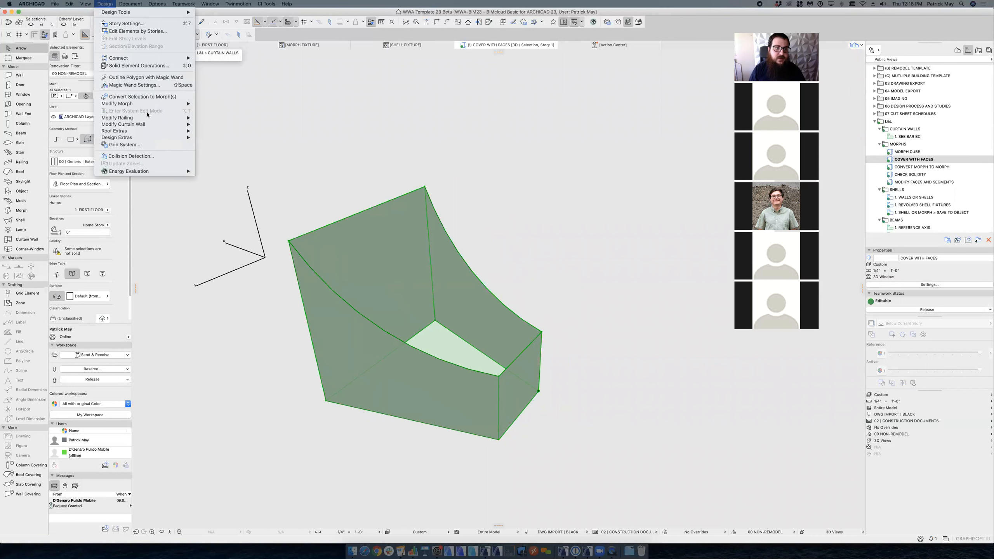
{"action": "mouse_move", "coordinate": [149, 104]}
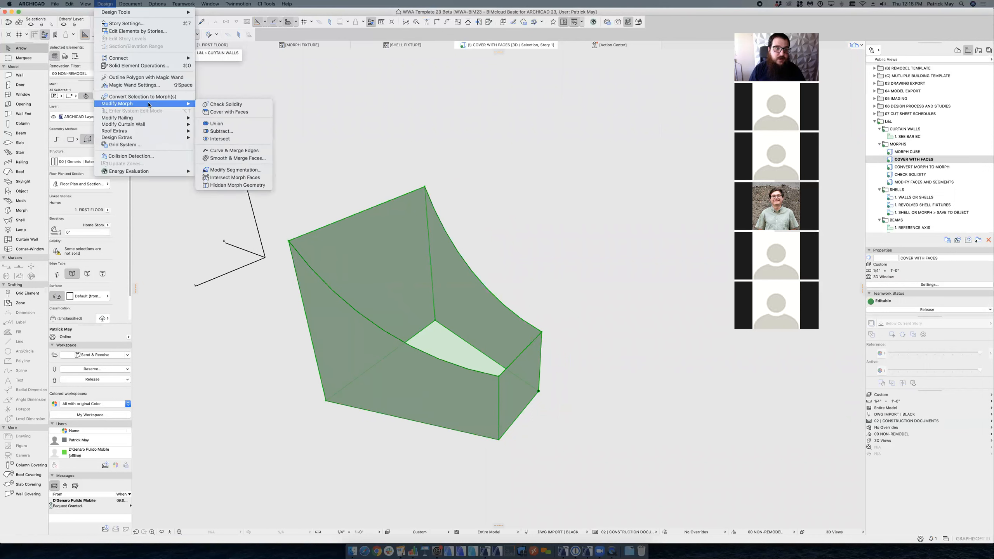
{"action": "left_click", "coordinate": [215, 112]}
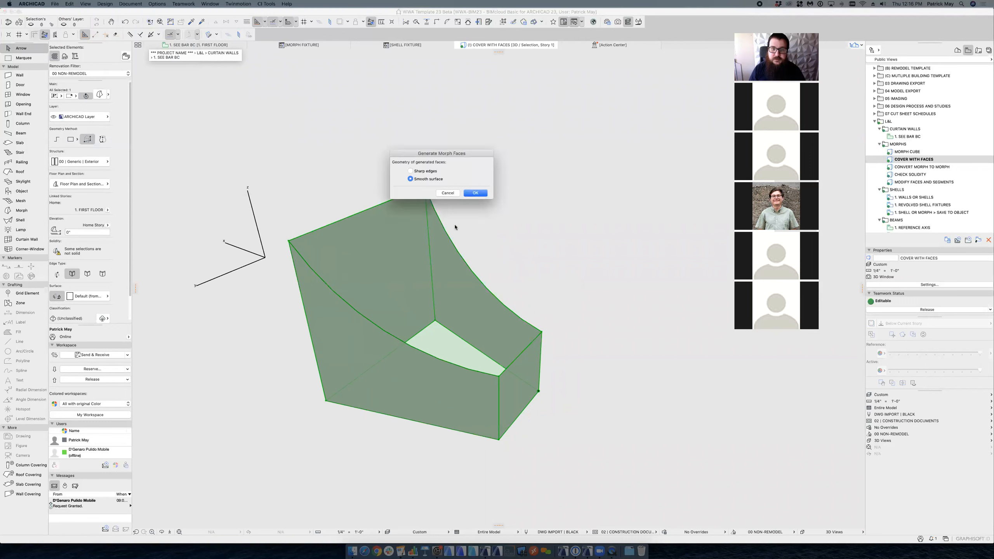
{"action": "left_click", "coordinate": [476, 193]}
Step: Rotate the closed morph 180° in the vertical plane so its curved surface faces downward, and deselect it
{"action": "middle_click_drag", "start_coordinate": [564, 273], "coordinate": [519, 378], "text": "shift"}
{"action": "key", "text": "Escape"}
{"action": "left_click", "coordinate": [511, 382]}
{"action": "key", "text": "super+e"}
{"action": "left_click", "coordinate": [502, 382]}
{"action": "left_click", "coordinate": [605, 365]}
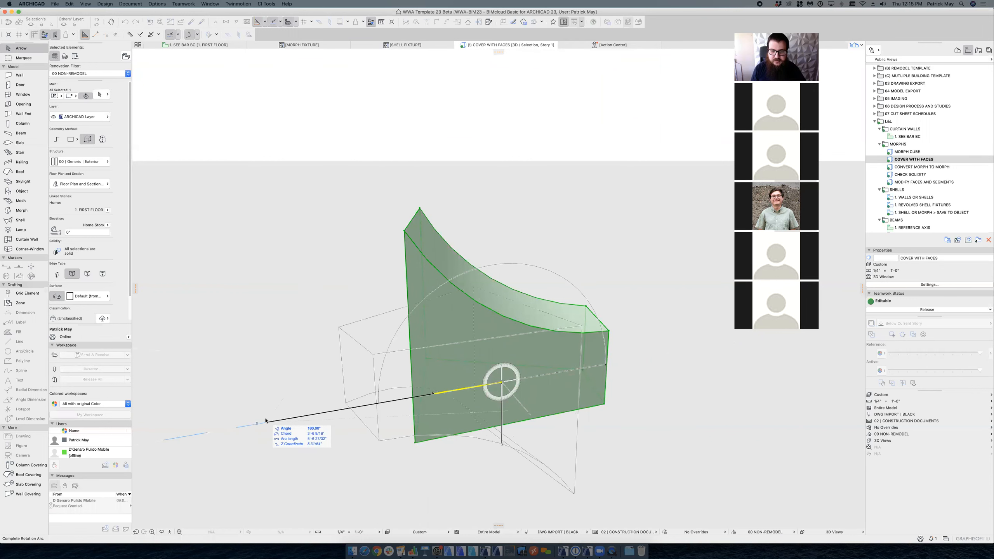
{"action": "left_click", "coordinate": [359, 346]}
{"action": "middle_click_drag", "start_coordinate": [589, 306], "coordinate": [504, 279]}
{"action": "key", "text": "Escape"}
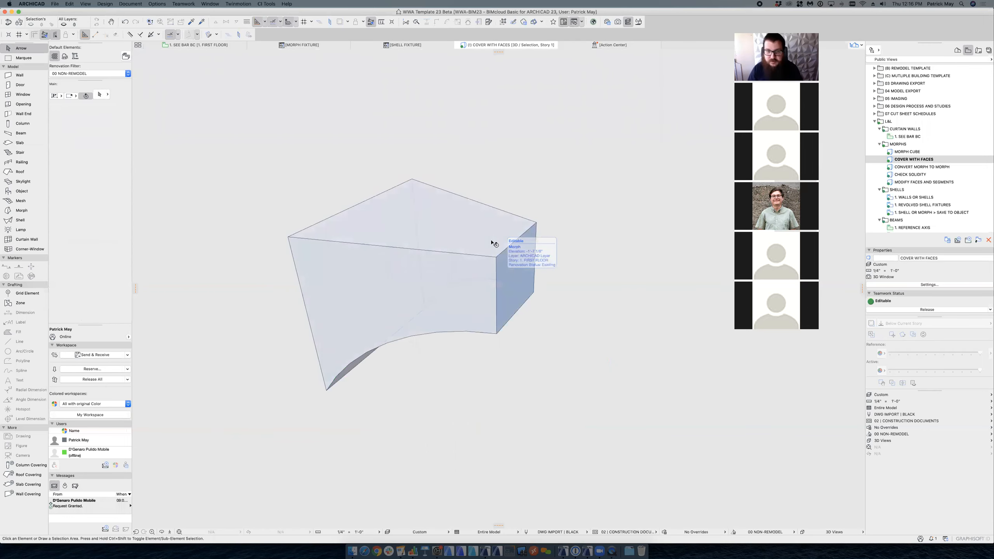
Step: Mirror a copy of the morph along the top edge of its short end face to form an arch, and deselect it
{"action": "left_click", "coordinate": [497, 259]}
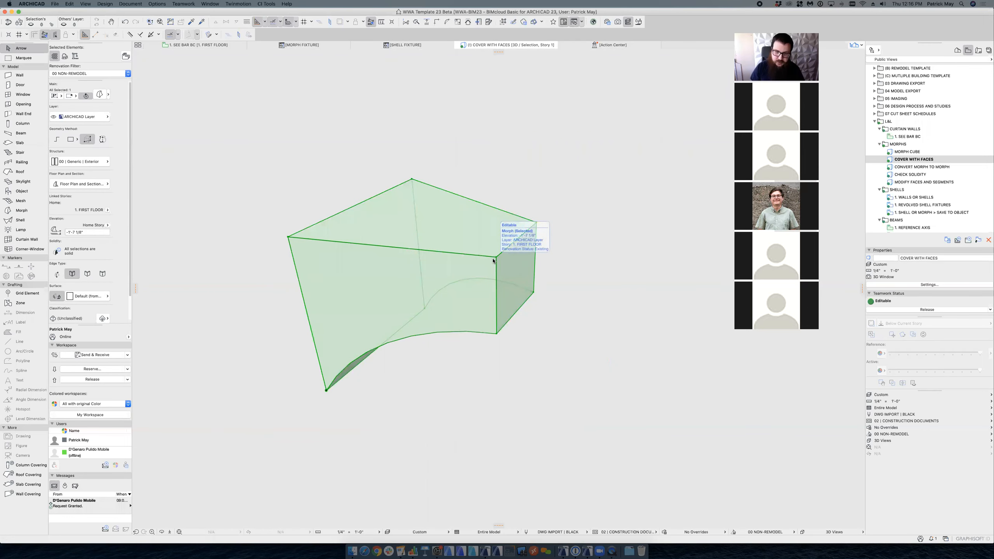
{"action": "key", "text": "super+shift+m"}
{"action": "left_click", "coordinate": [496, 258]}
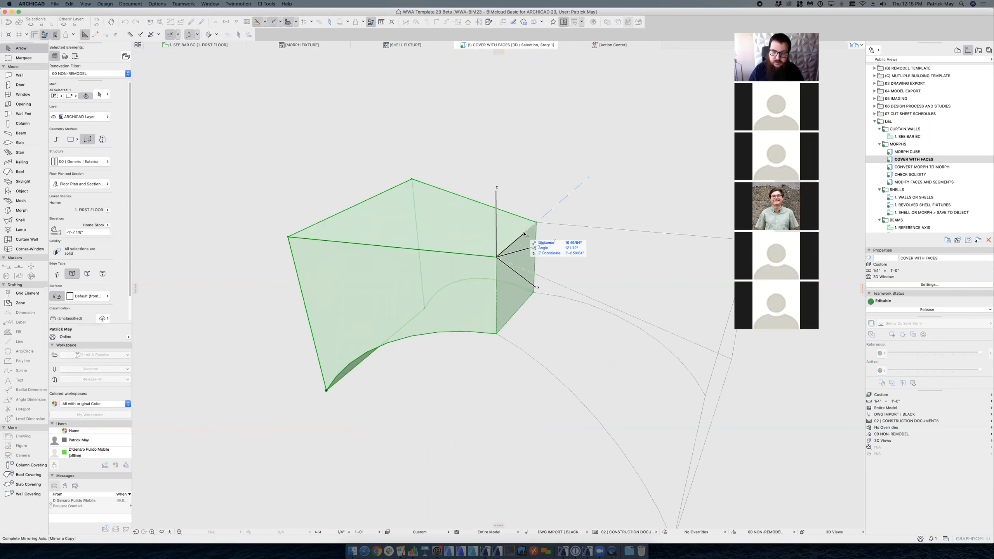
{"action": "left_click", "coordinate": [526, 238]}
{"action": "middle_click_drag", "start_coordinate": [470, 238], "coordinate": [428, 316], "text": "shift"}
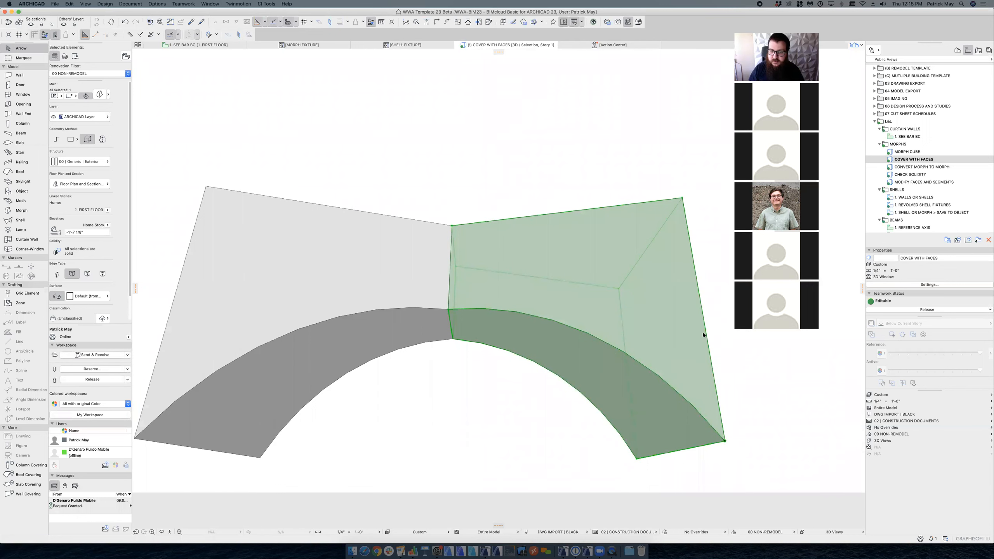
{"action": "key", "text": "Escape"}
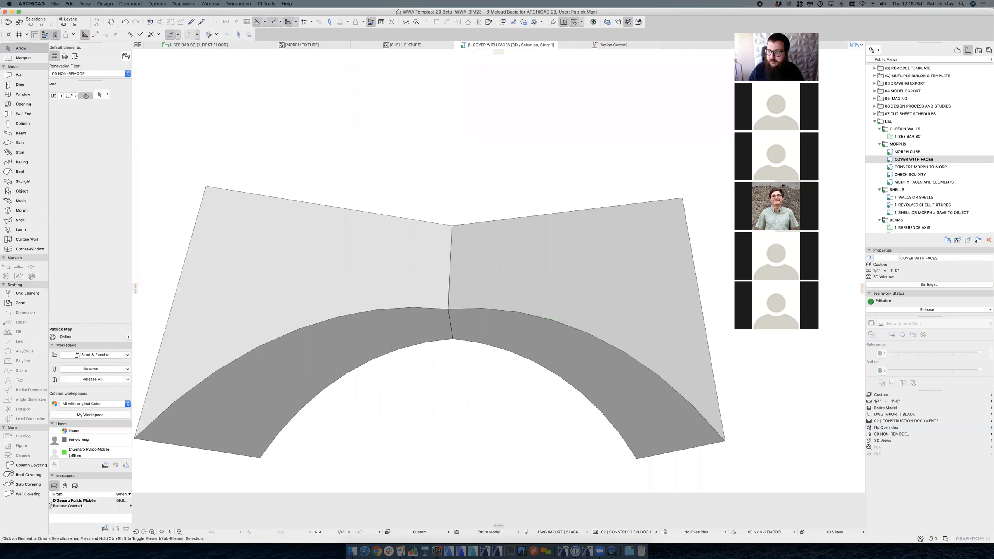
Step: Open the CONVERT MORPH TO MORPH view and examine the rounded morph overlapping the box
{"action": "double_click", "coordinate": [912, 167]}
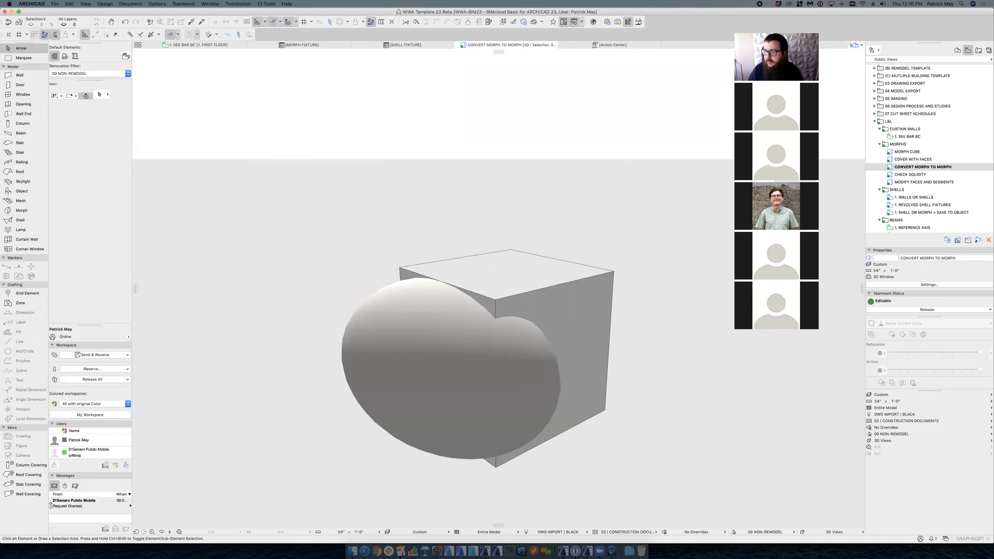
{"action": "middle_click_drag", "start_coordinate": [573, 286], "coordinate": [594, 304], "text": "shift"}
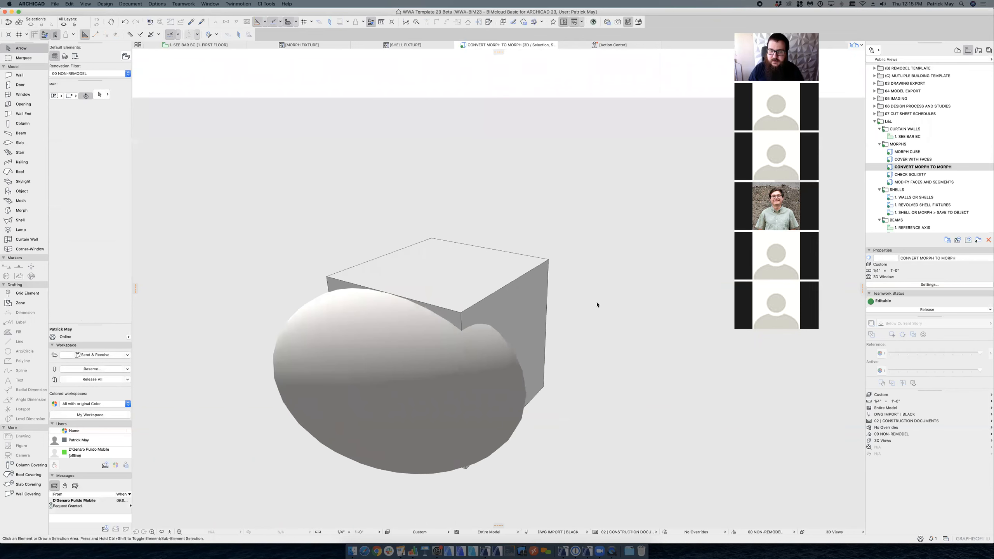
{"action": "left_click", "coordinate": [497, 342]}
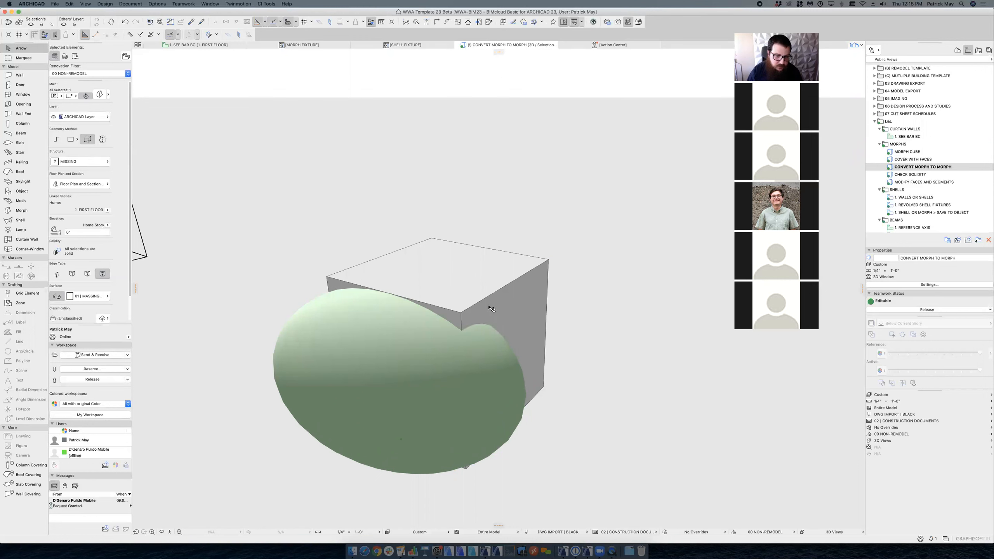
{"action": "key", "text": "Escape"}
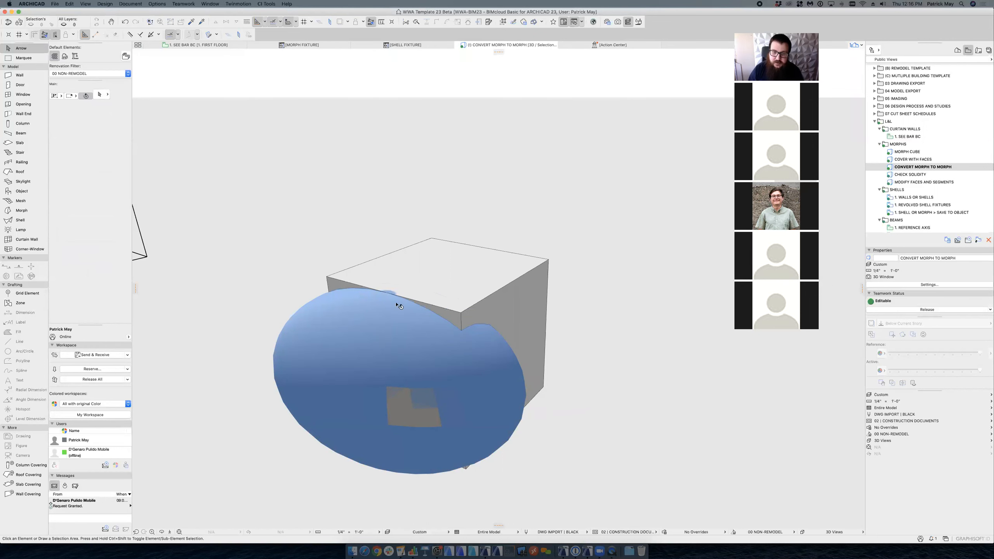
Step: Assign the rounded morph as the operator of a Subtraction in Solid Element Operations, and select the box
{"action": "left_click", "coordinate": [391, 328]}
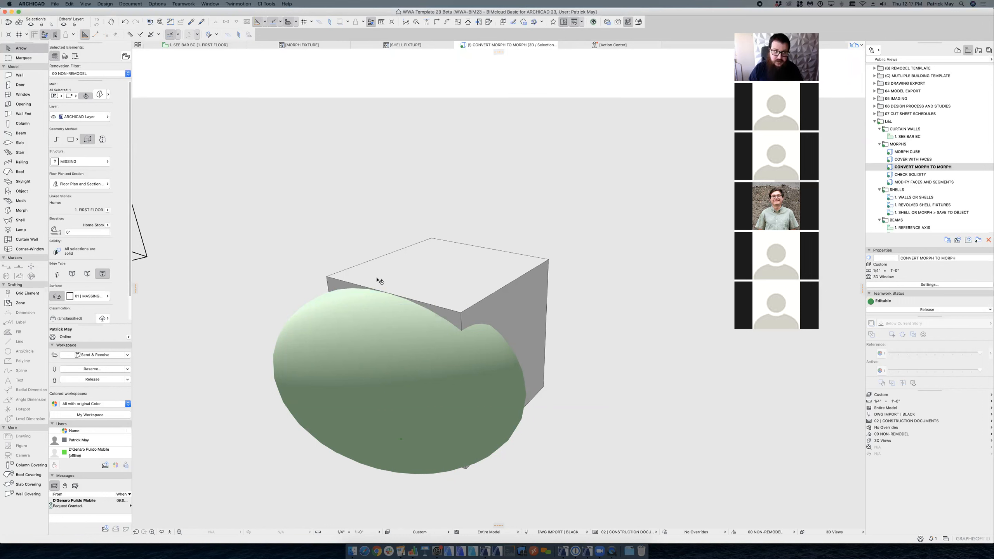
{"action": "key", "text": "alt+super+o"}
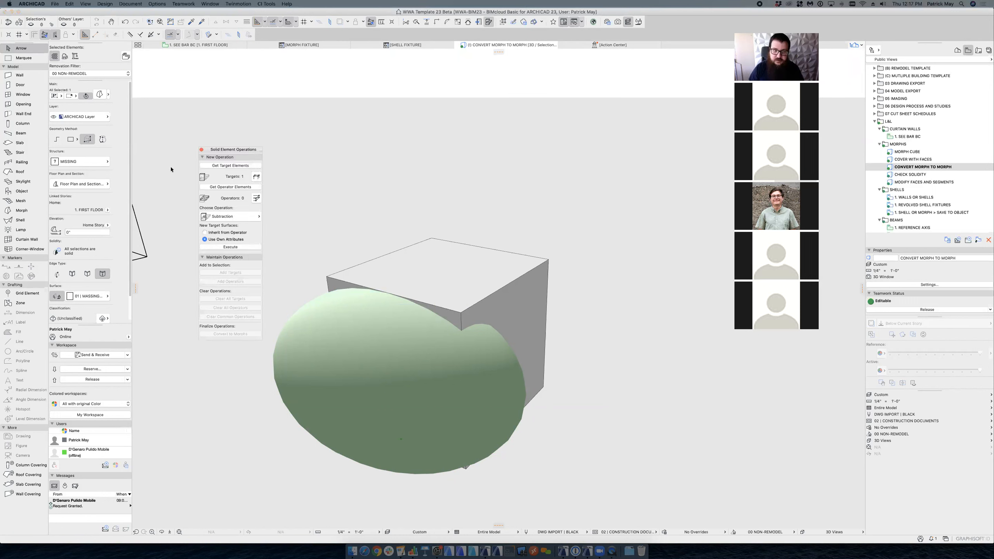
{"action": "left_click", "coordinate": [252, 188]}
{"action": "left_click", "coordinate": [484, 279]}
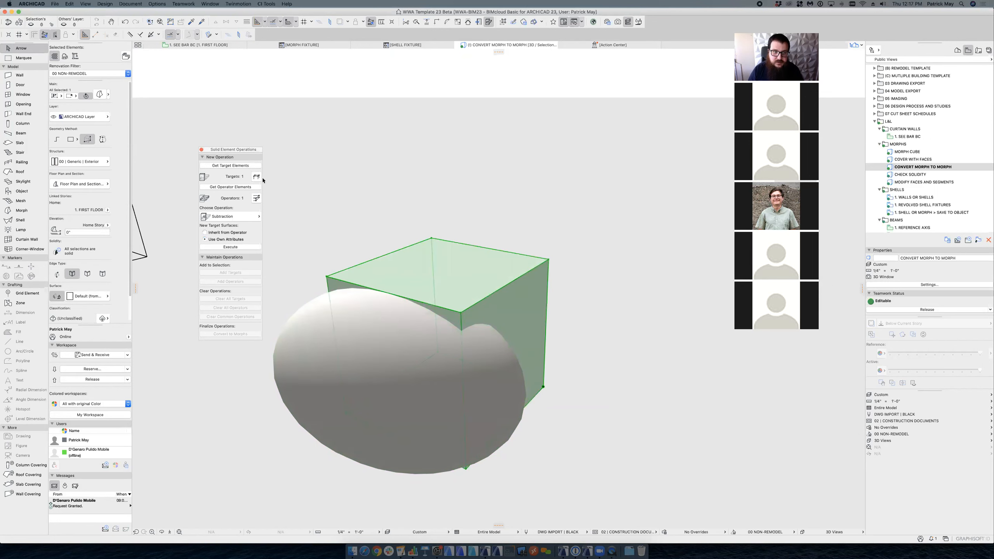
{"action": "left_click", "coordinate": [235, 218]}
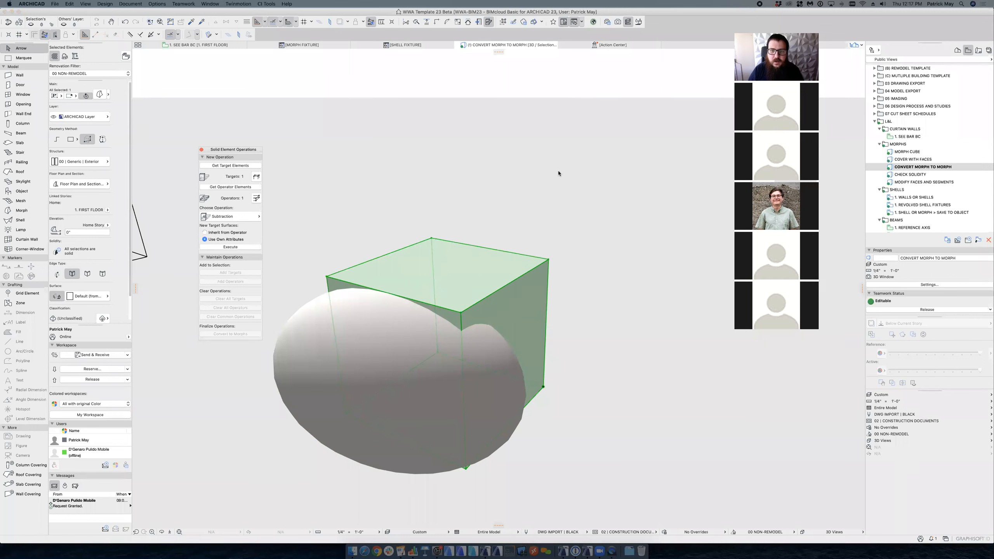
{"action": "key", "text": "super+Tab"}
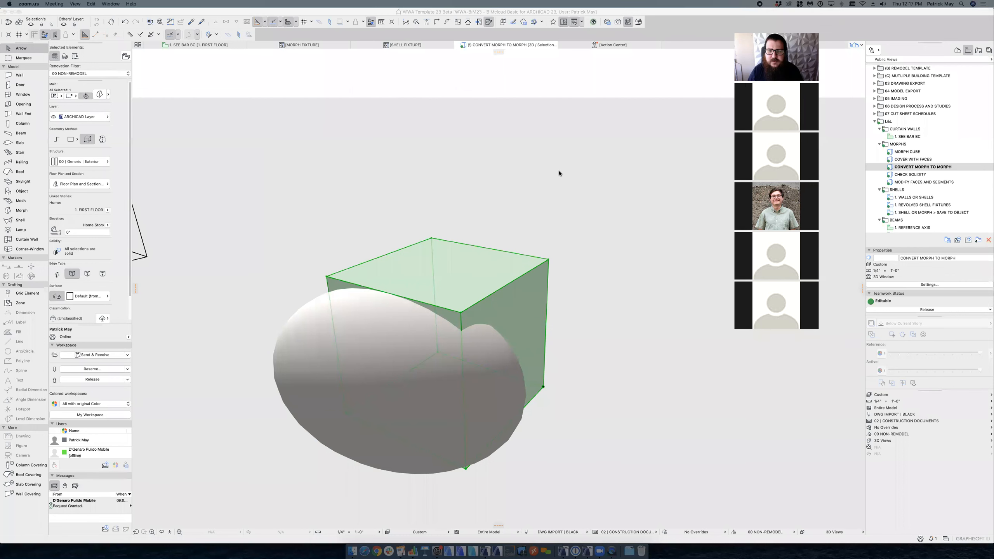
{"action": "key", "text": "super+Tab"}
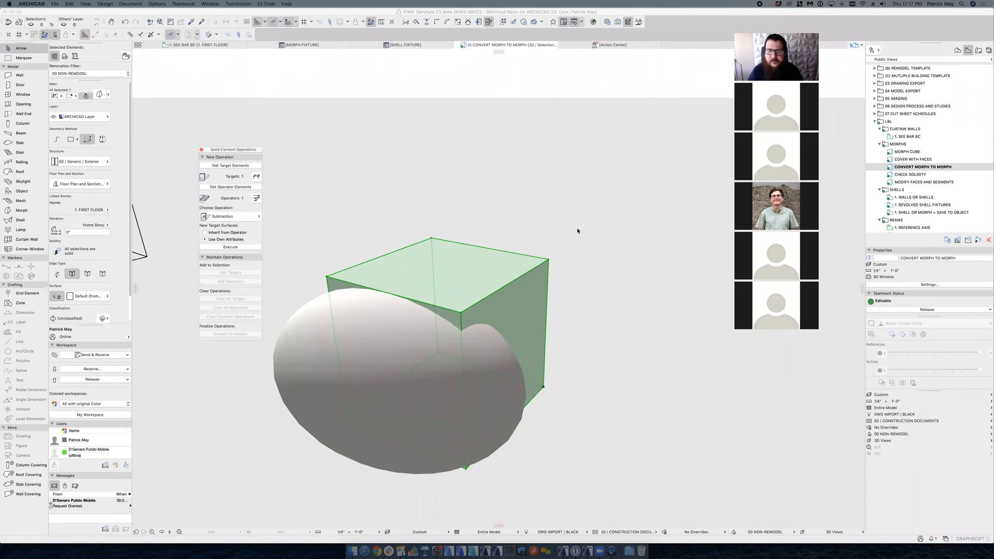
Step: Assign the selected box as the target and execute the subtraction of the rounded morph from it
{"action": "middle_click_drag", "start_coordinate": [562, 243], "coordinate": [534, 262]}
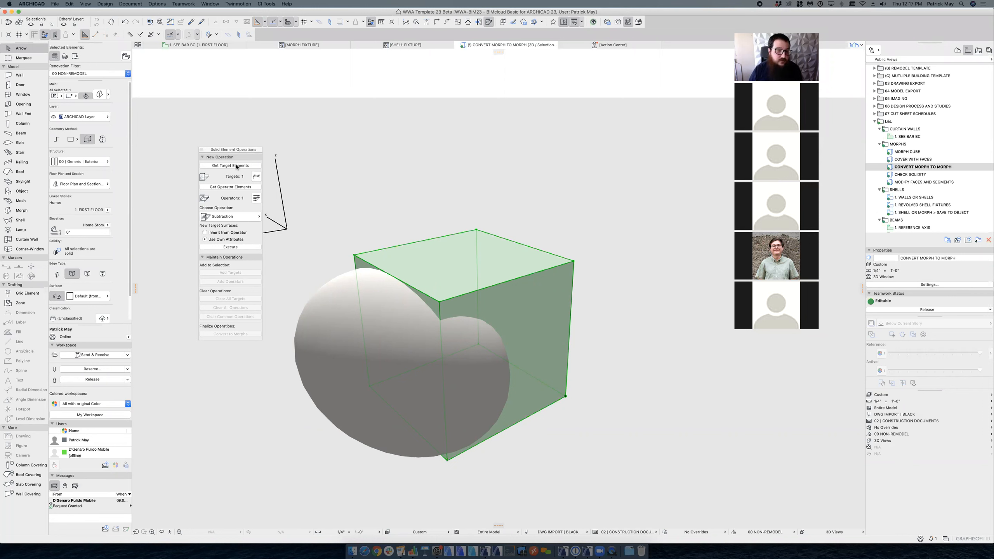
{"action": "left_click", "coordinate": [237, 166]}
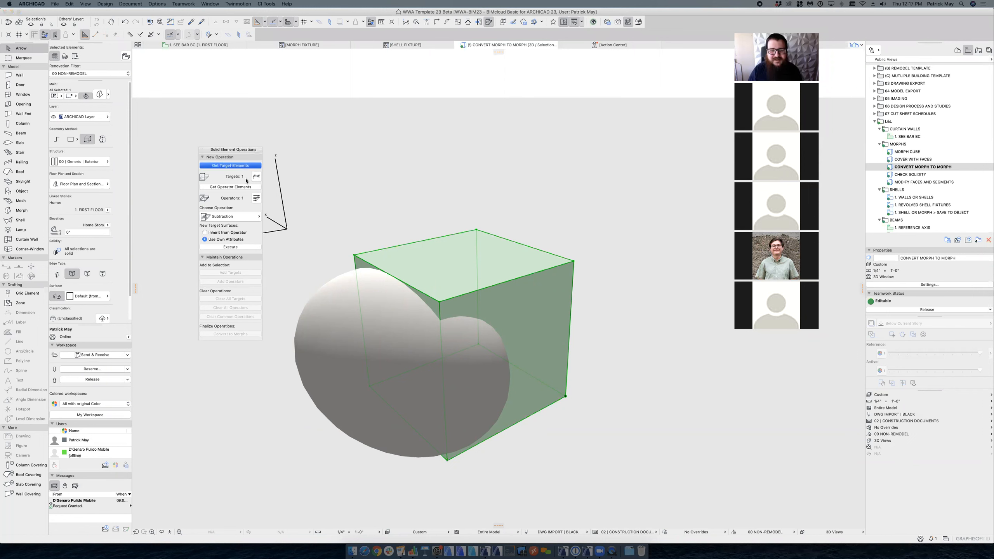
{"action": "left_click", "coordinate": [230, 246]}
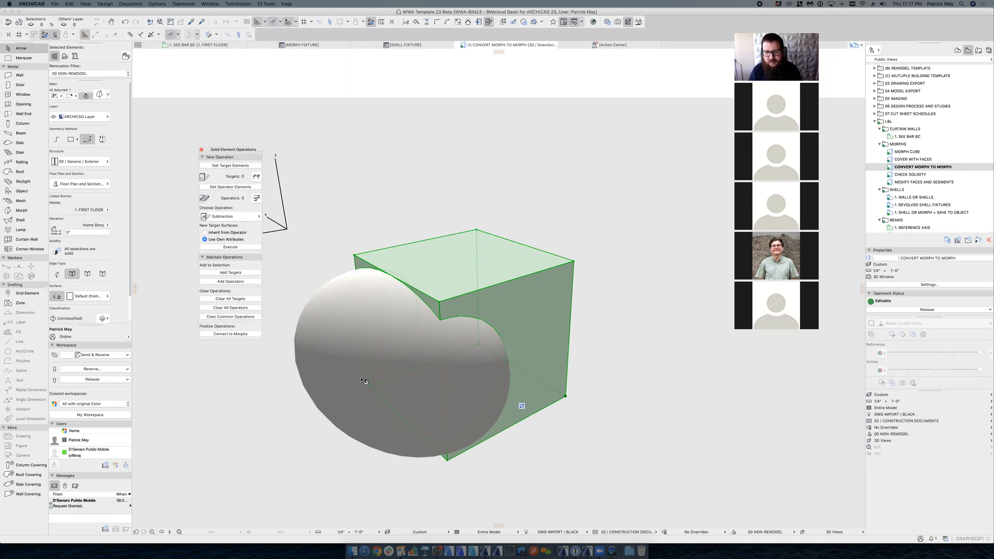
Step: Move the rounded morph to the far side of the box to test the live subtraction, and undo the move
{"action": "left_click", "coordinate": [458, 352]}
{"action": "key", "text": "Escape"}
{"action": "key", "text": "Escape"}
{"action": "left_click", "coordinate": [494, 400]}
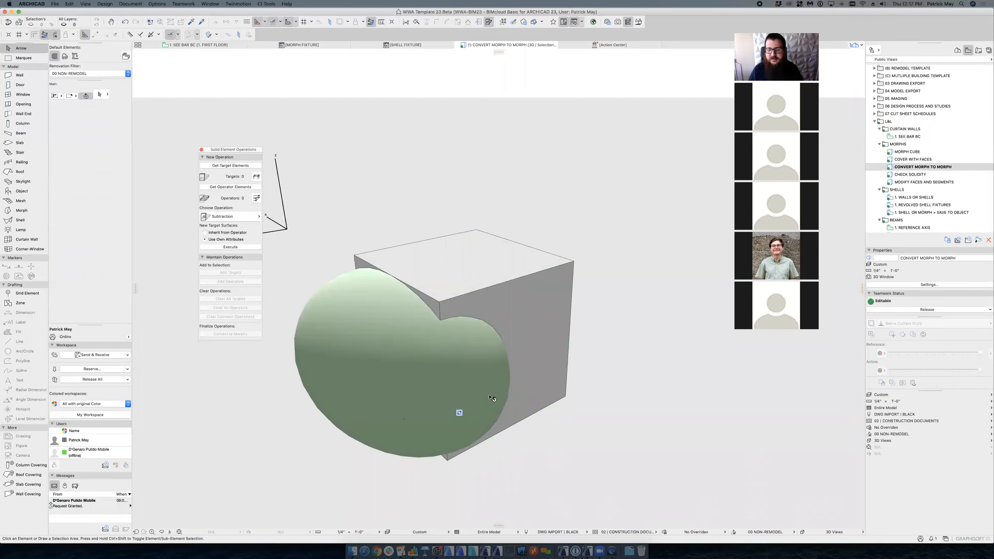
{"action": "key", "text": "super+d"}
{"action": "left_click", "coordinate": [474, 410]}
{"action": "left_click", "coordinate": [665, 344]}
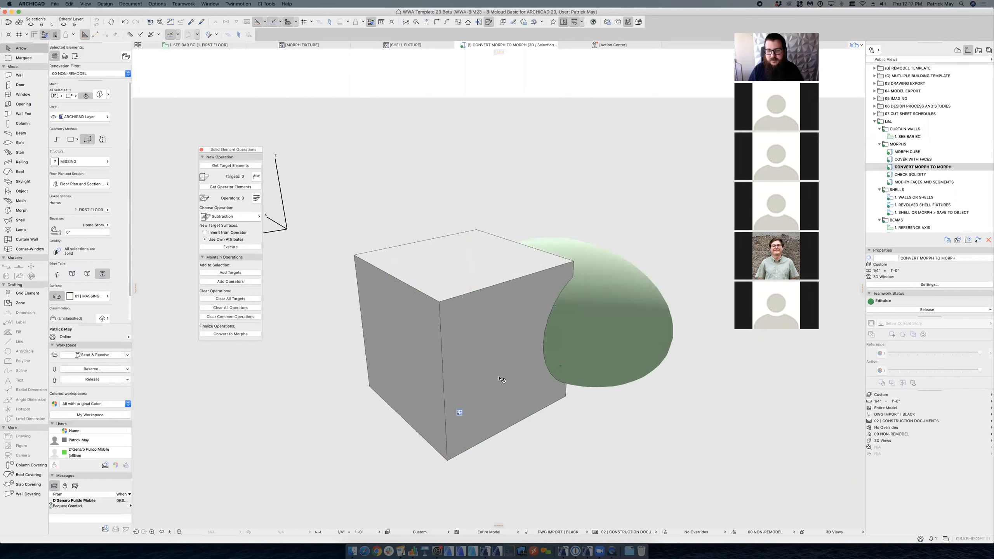
{"action": "key", "text": "super+z"}
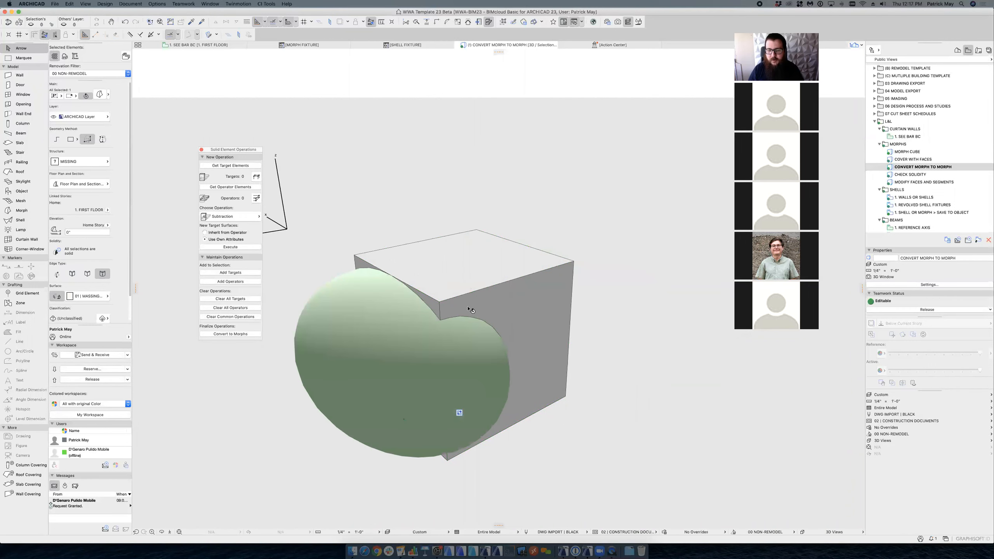
{"action": "key", "text": "super+d"}
{"action": "left_click", "coordinate": [509, 296]}
{"action": "key", "text": "Escape"}
{"action": "key", "text": "Escape"}
Step: Select the box with the subtraction applied and convert it to a morph
{"action": "left_click", "coordinate": [528, 278]}
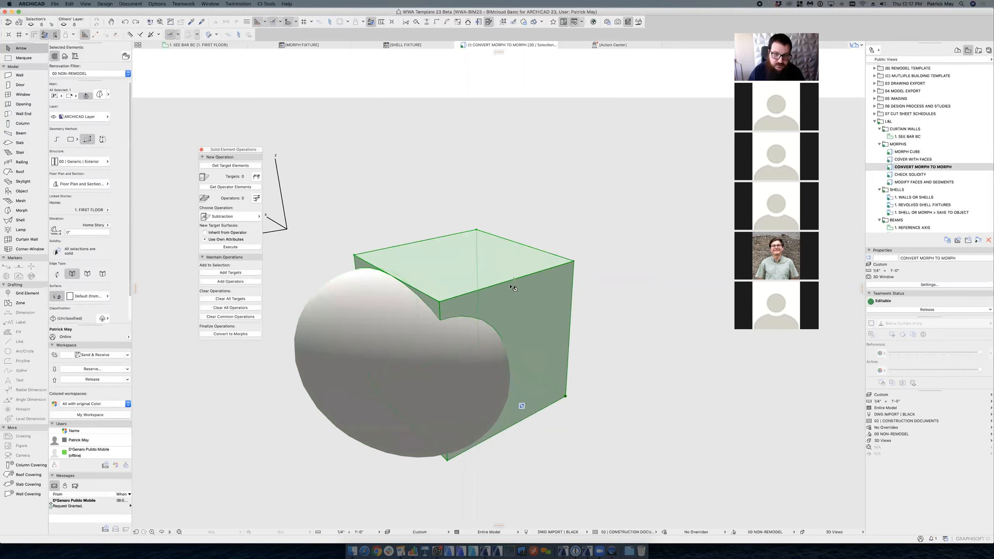
{"action": "right_click", "coordinate": [508, 292]}
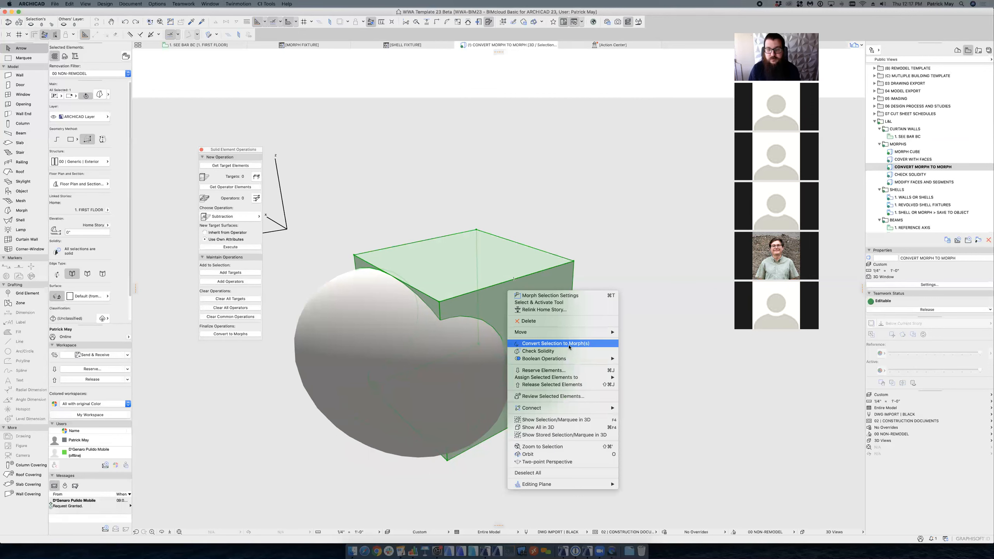
{"action": "left_click", "coordinate": [568, 346]}
{"action": "key", "text": "Return"}
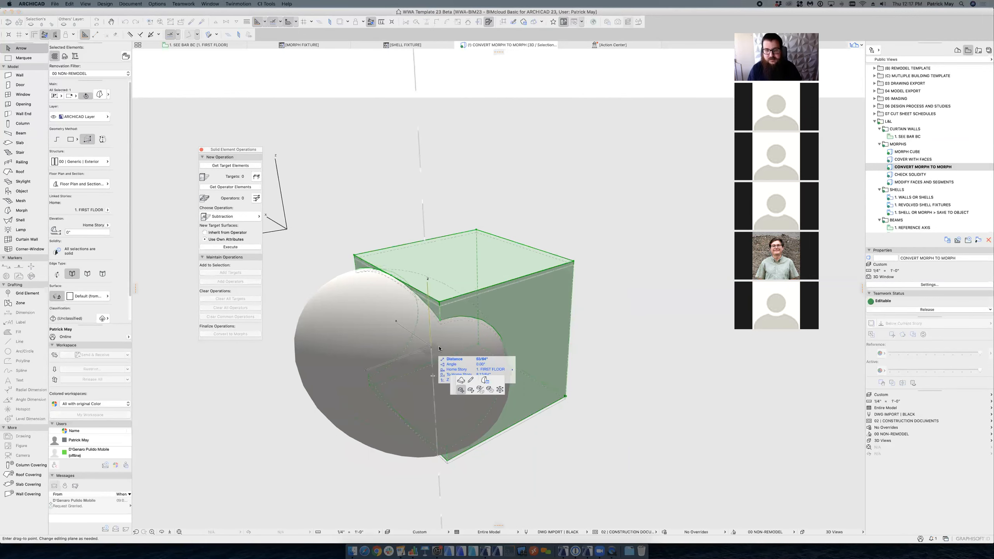
{"action": "key", "text": "Escape"}
Step: Delete the rounded operator morph and inspect the curved cut in the converted box
{"action": "left_click", "coordinate": [383, 331]}
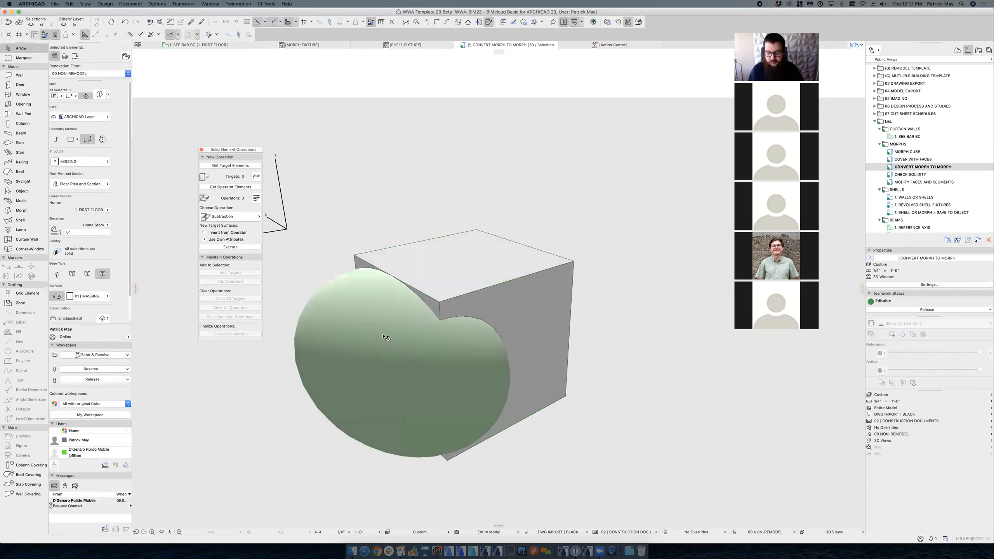
{"action": "key", "text": "Delete"}
{"action": "middle_click_drag", "start_coordinate": [501, 342], "coordinate": [526, 348], "text": "shift"}
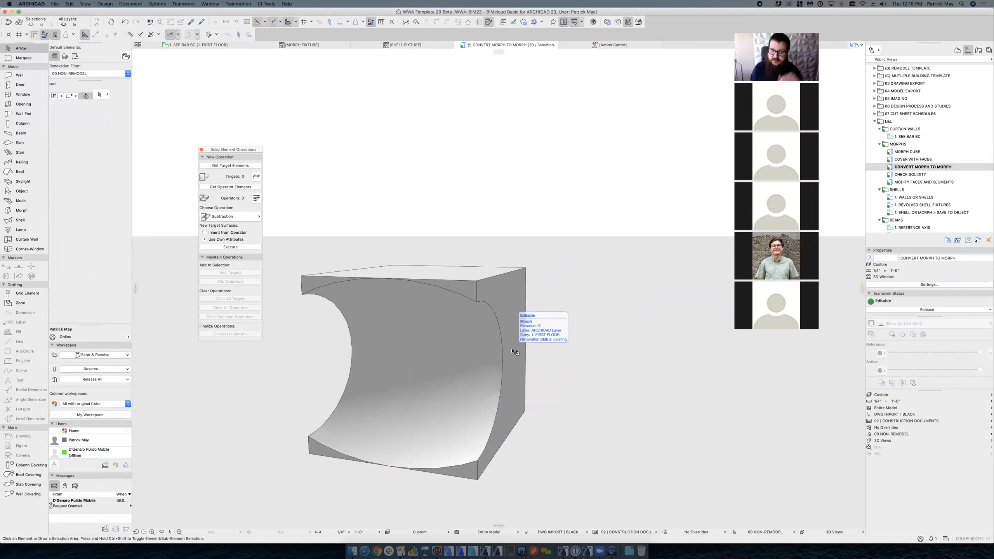
{"action": "left_click", "coordinate": [514, 352]}
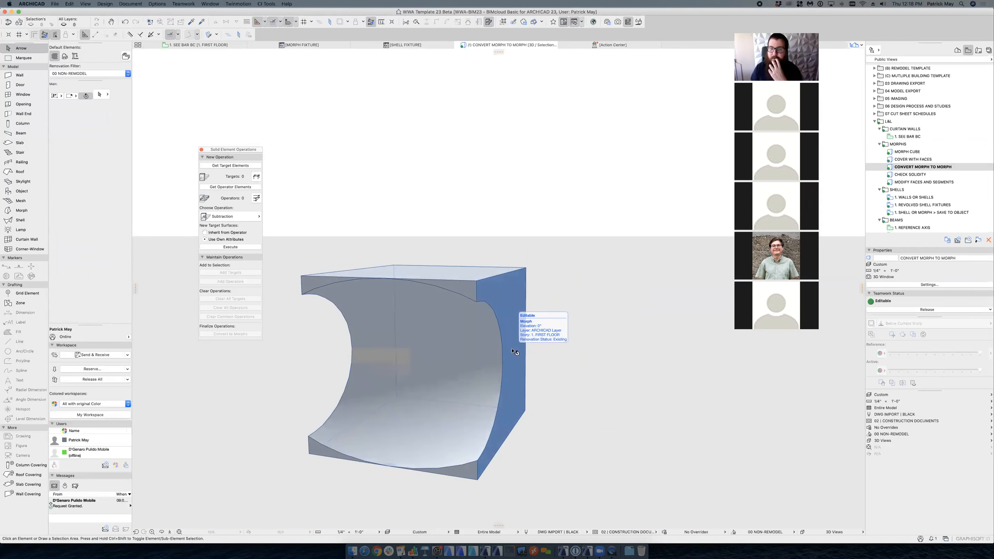
{"action": "middle_click_drag", "start_coordinate": [358, 391], "coordinate": [402, 388]}
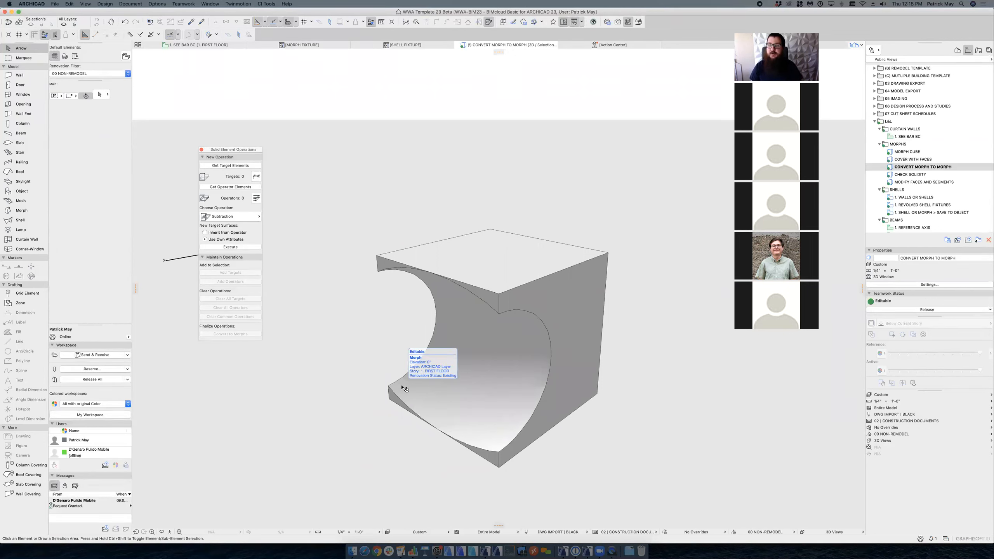
Step: Open the CHECK SOLIDITY view, check the front box's solidity and try to solidify it
{"action": "left_click", "coordinate": [904, 175]}
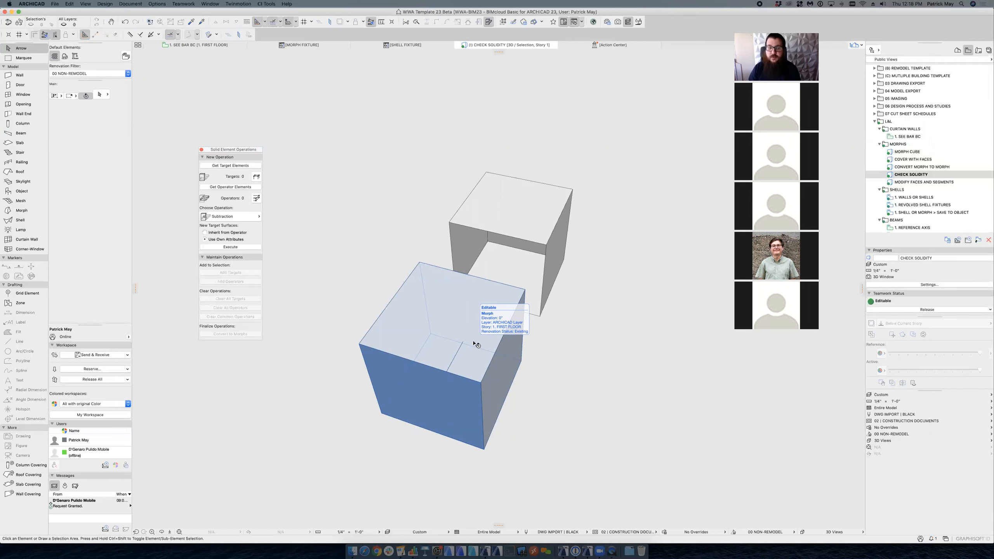
{"action": "left_click", "coordinate": [477, 344]}
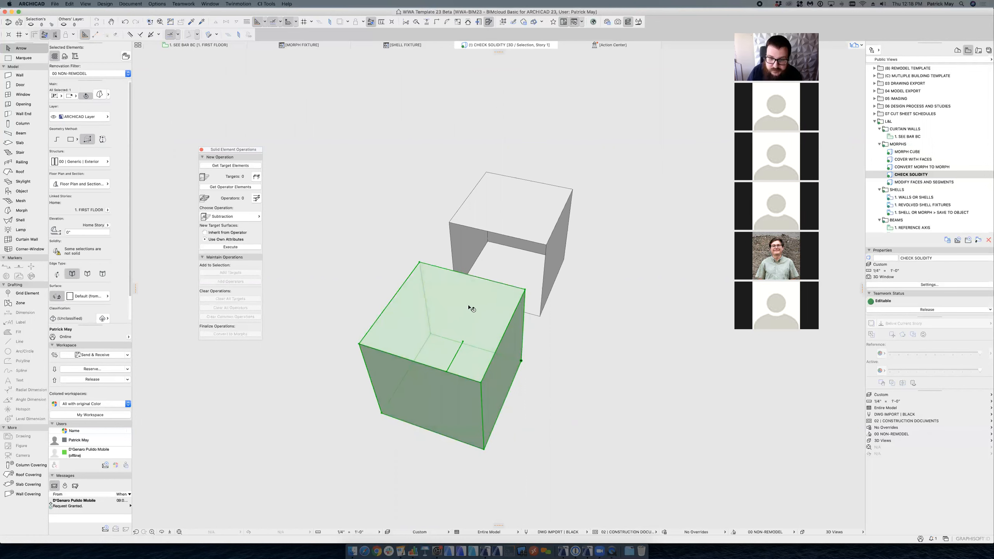
{"action": "mouse_move", "coordinate": [478, 359]}
{"action": "middle_mouse_down", "text": "shift"}
{"action": "mouse_move", "coordinate": [442, 248]}
{"action": "mouse_move", "coordinate": [469, 278]}
{"action": "mouse_move", "coordinate": [500, 475]}
{"action": "mouse_move", "coordinate": [472, 371]}
{"action": "middle_mouse_up", "text": "shift"}
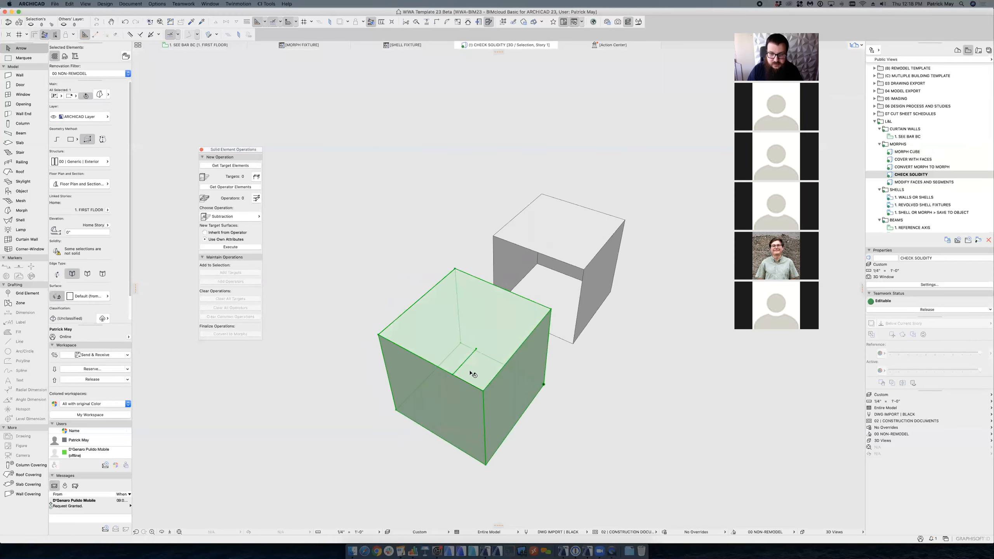
{"action": "right_click", "coordinate": [474, 368]}
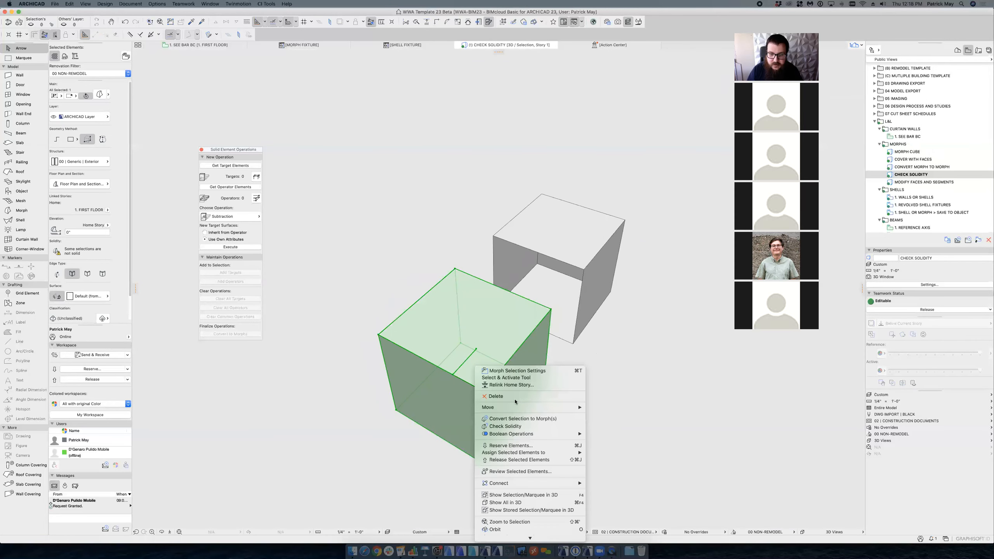
{"action": "left_click", "coordinate": [561, 423]}
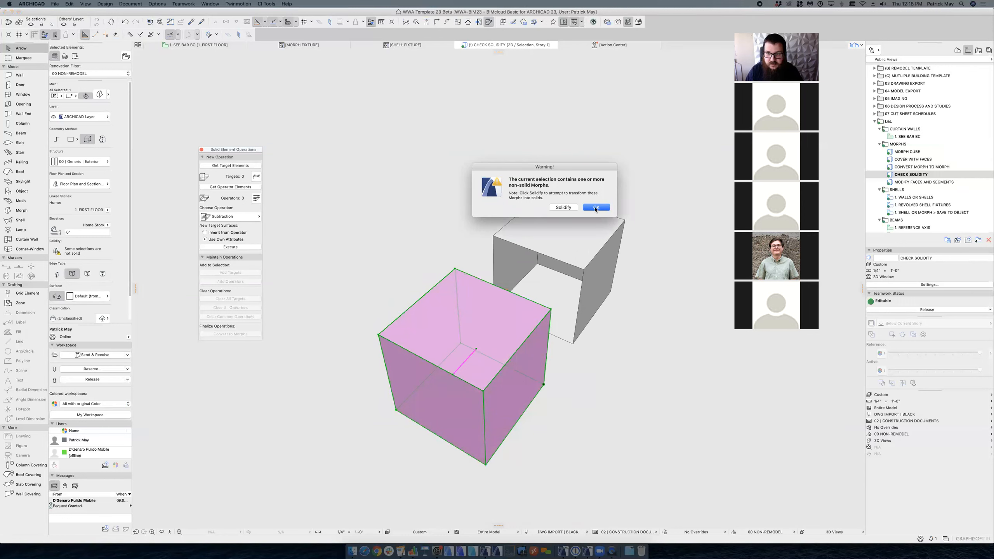
{"action": "left_click", "coordinate": [567, 207]}
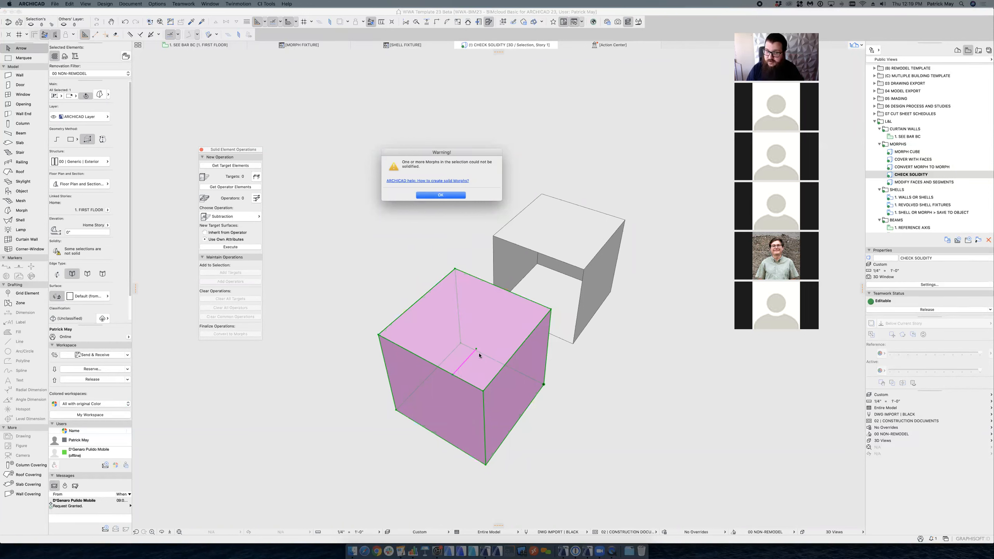
{"action": "left_click", "coordinate": [450, 196]}
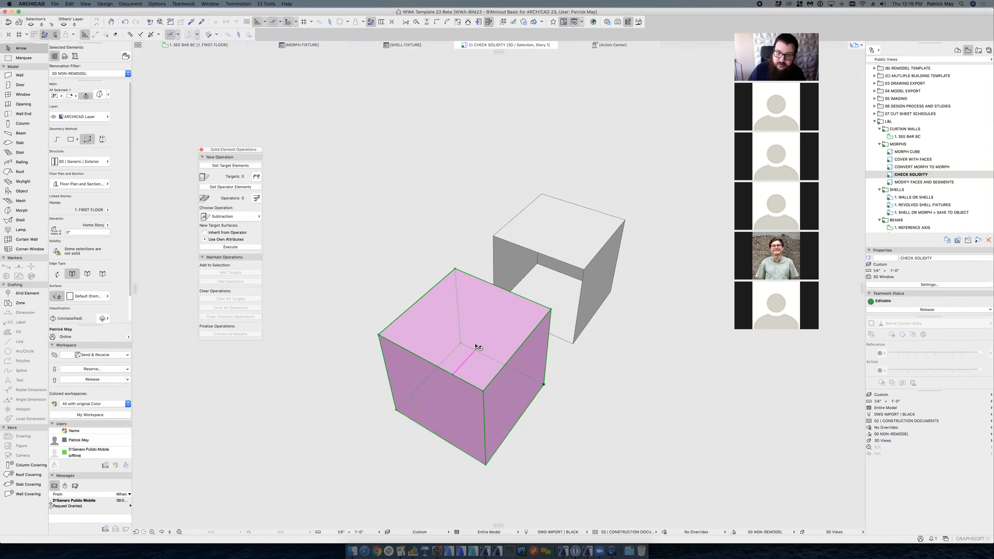
Step: Delete the stray edge segment on the top face of the front box
{"action": "left_click", "coordinate": [468, 363]}
{"action": "left_click", "coordinate": [469, 363]}
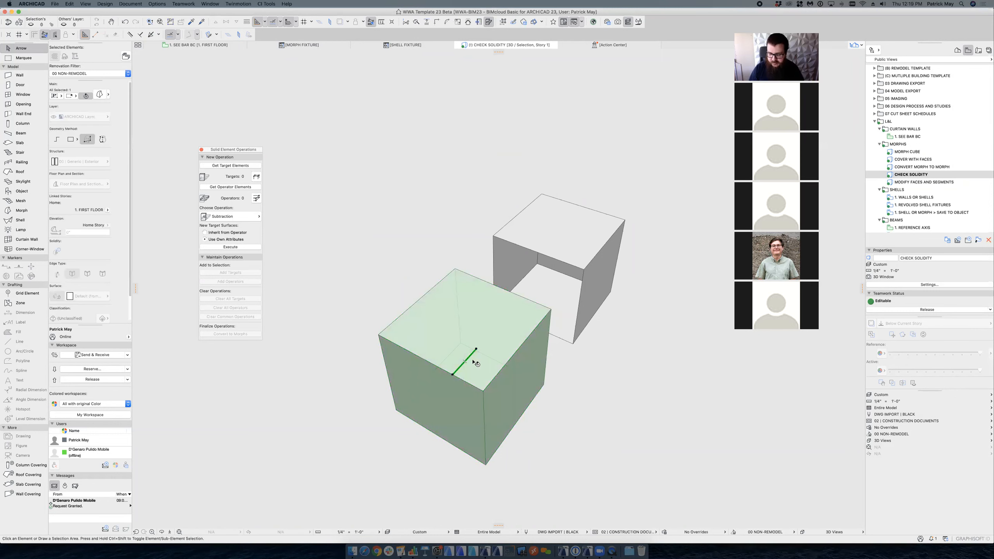
{"action": "key", "text": "Delete"}
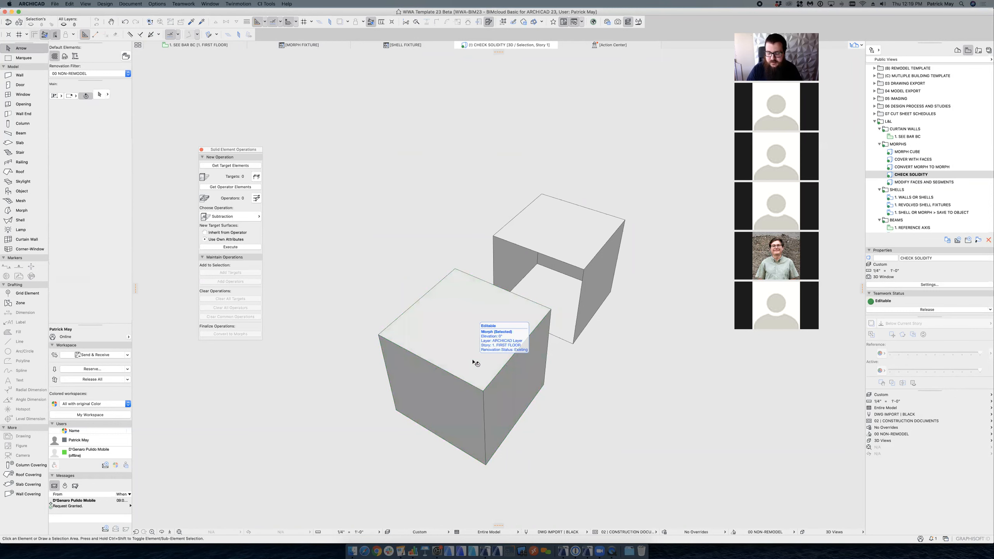
Step: Select the cleaned-up front box and check its solidity again
{"action": "left_click", "coordinate": [473, 361]}
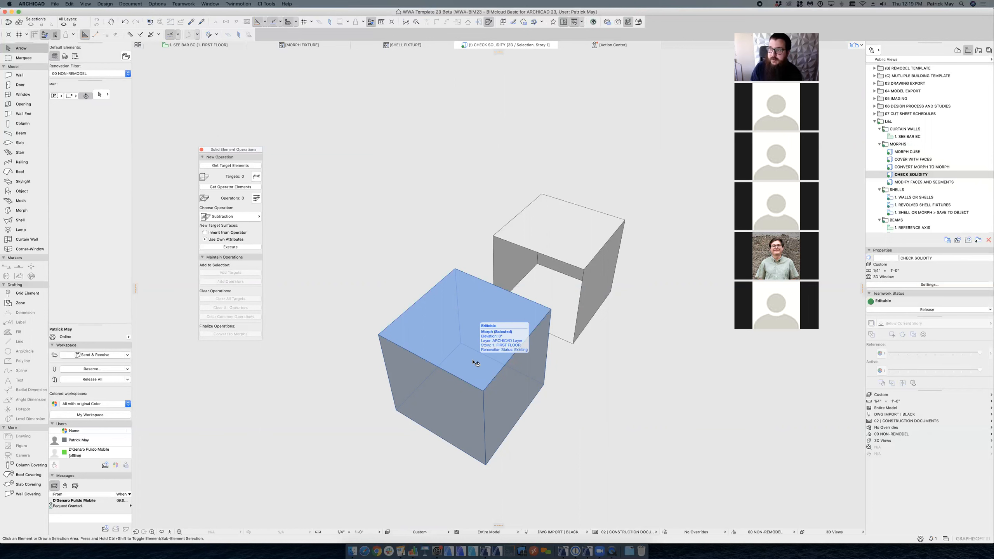
{"action": "left_click", "coordinate": [466, 357]}
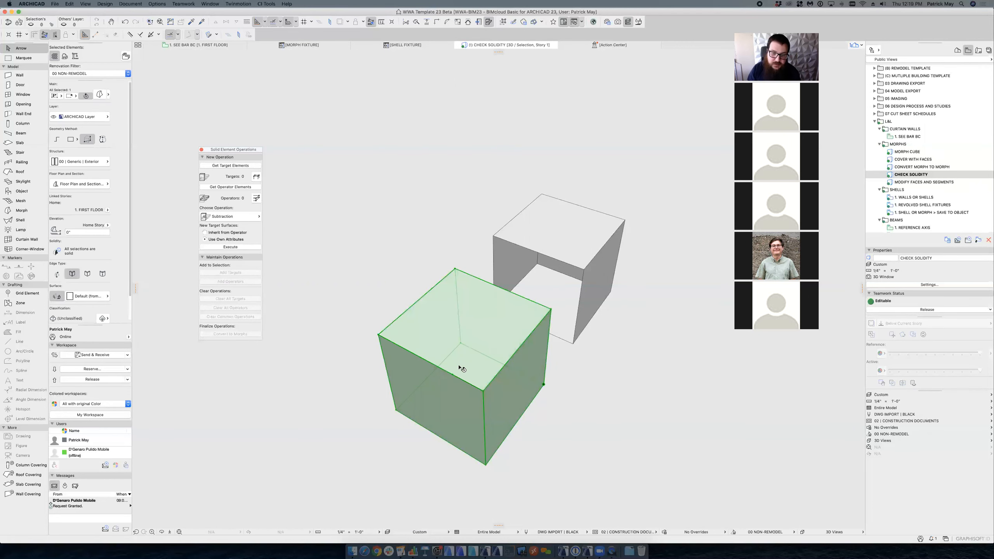
{"action": "right_click", "coordinate": [472, 361]}
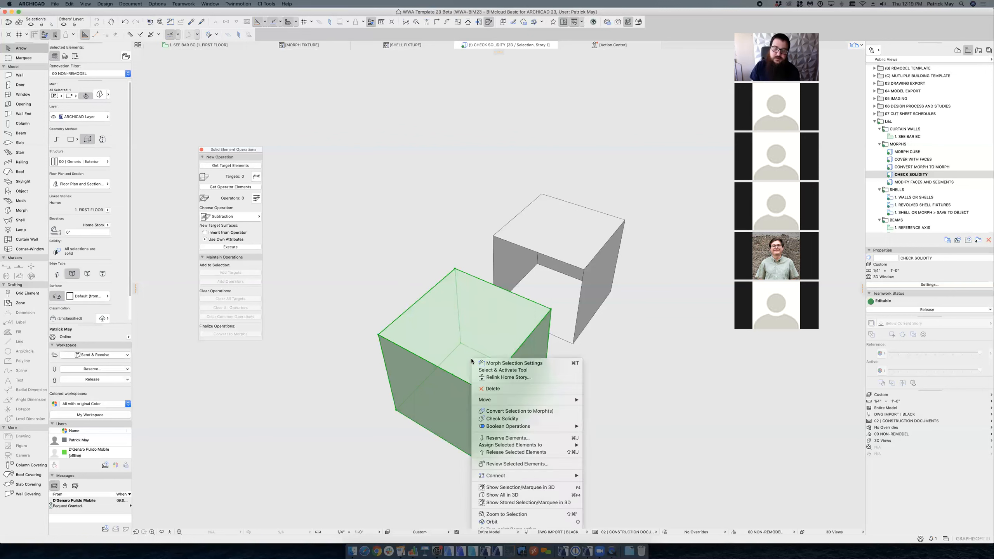
{"action": "left_click", "coordinate": [508, 419]}
{"action": "left_click", "coordinate": [596, 205]}
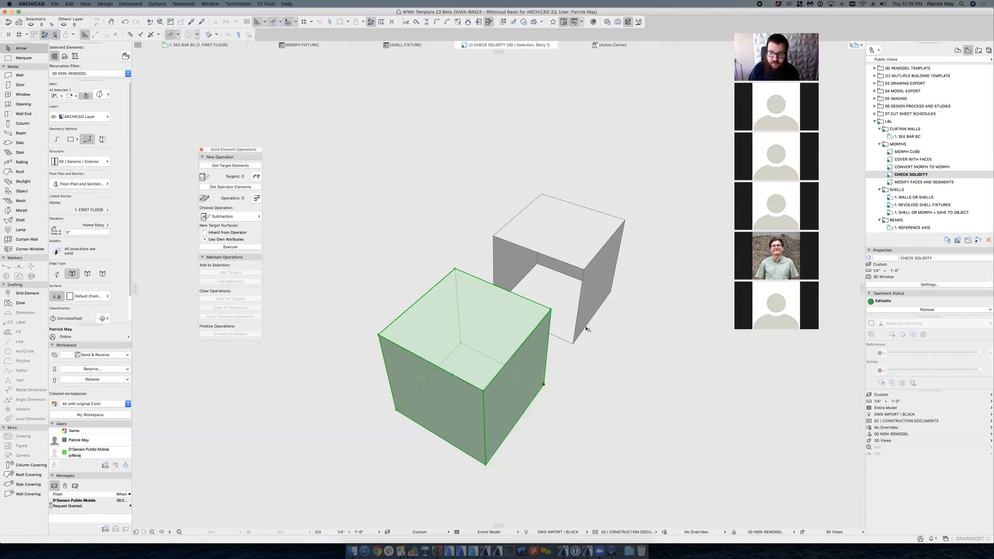
Step: Check the solidity of the open rear box and solidify it to close its missing face
{"action": "left_click", "coordinate": [579, 266]}
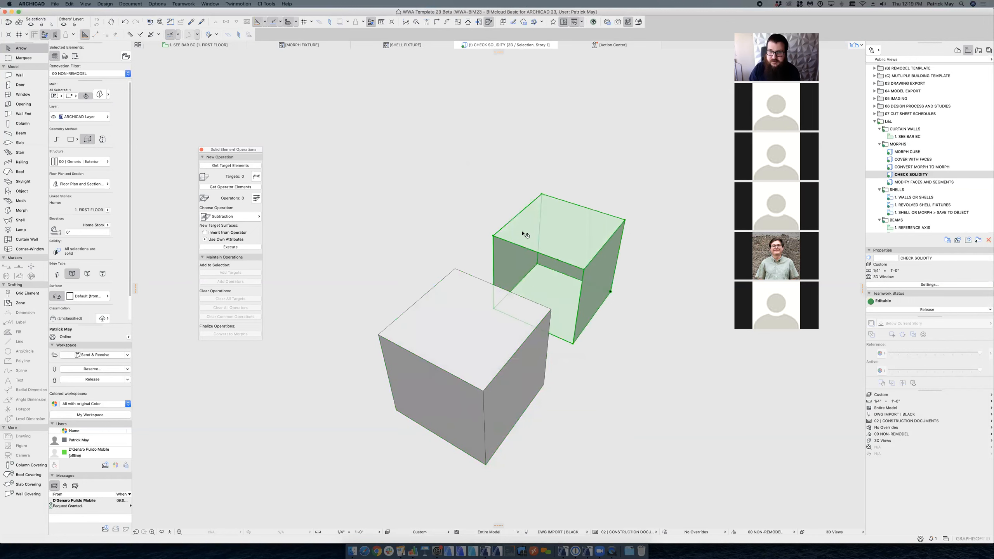
{"action": "right_click", "coordinate": [575, 231]}
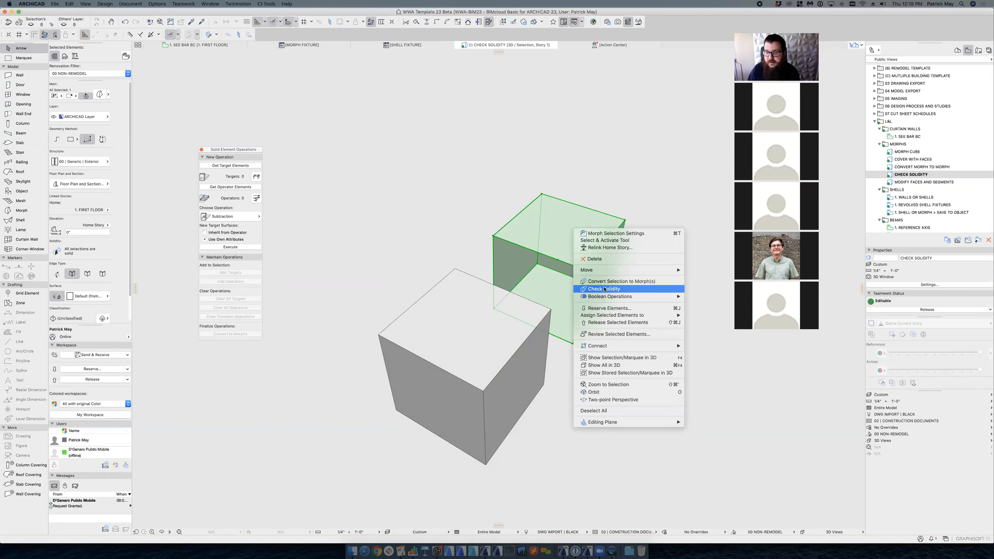
{"action": "left_click", "coordinate": [604, 290]}
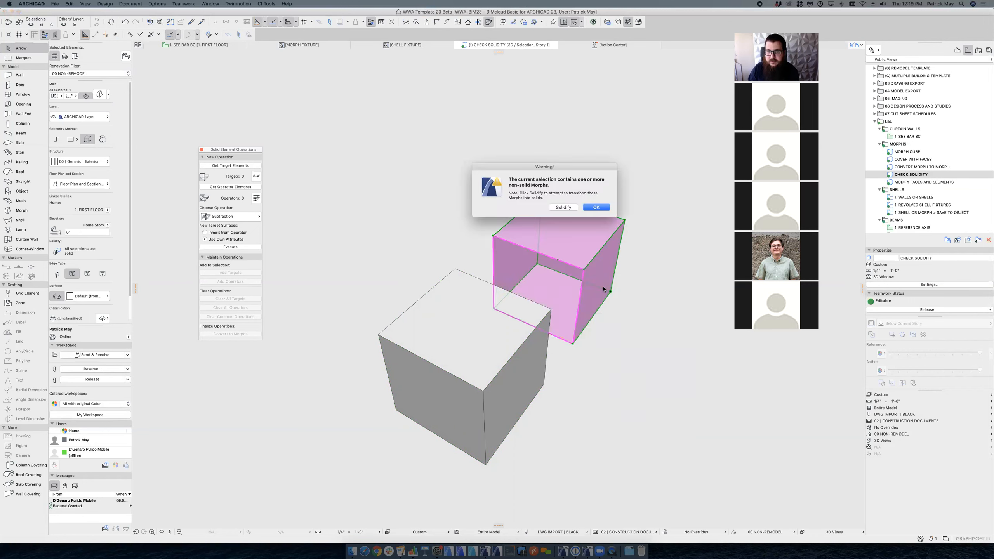
{"action": "left_click", "coordinate": [566, 209]}
{"action": "scroll", "coordinate": [573, 269], "scroll_direction": "right", "scroll_amount": 3}
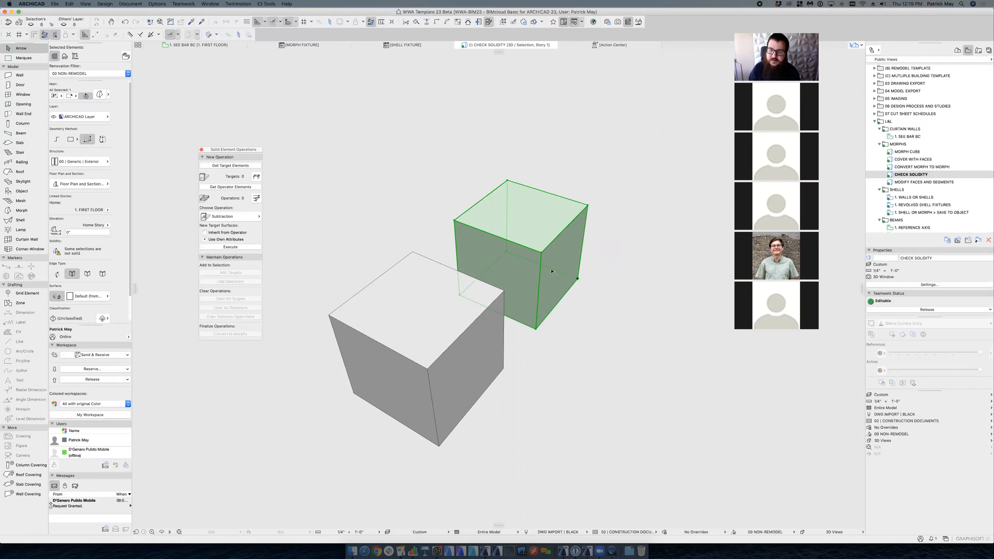
Step: Copy the rear box's upper front edge downward onto its front face
{"action": "middle_click_drag", "start_coordinate": [553, 270], "coordinate": [539, 259]}
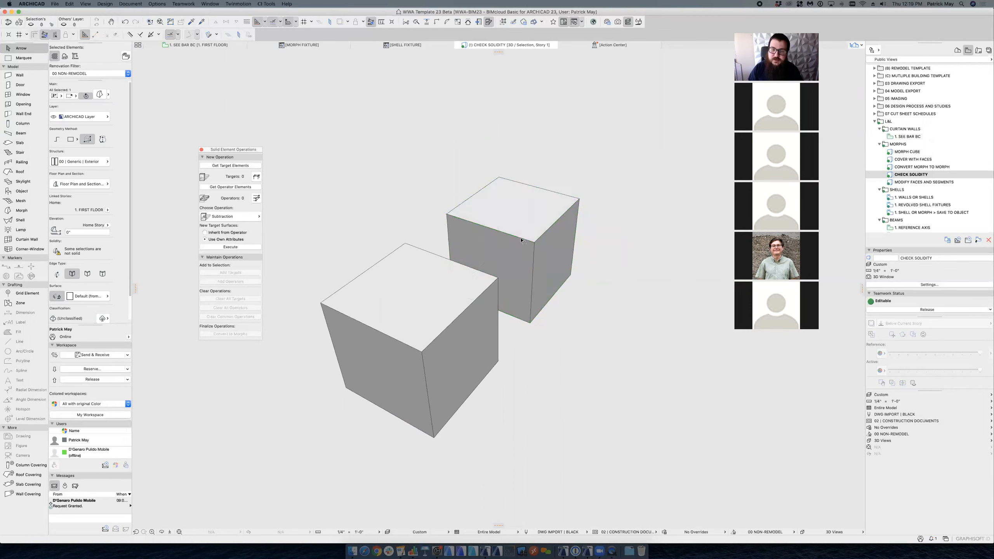
{"action": "left_click", "coordinate": [521, 238], "text": "ctrl+shift"}
{"action": "key", "text": "super+shift+d"}
{"action": "left_click", "coordinate": [535, 242]}
{"action": "left_click", "coordinate": [527, 268]}
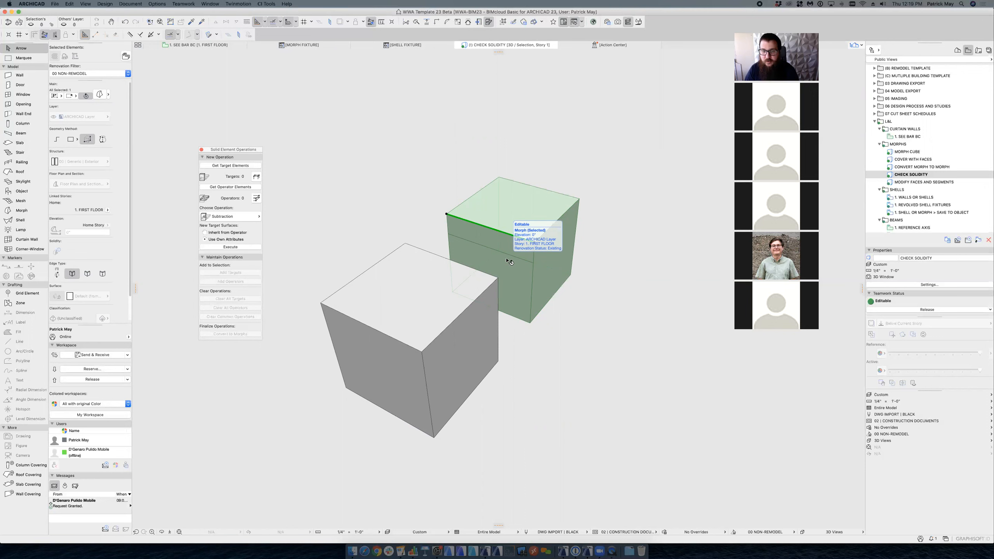
Step: Draw a short line with the polygonal geometry method on the front box's top face, inward from its front edge
{"action": "left_click", "coordinate": [393, 336]}
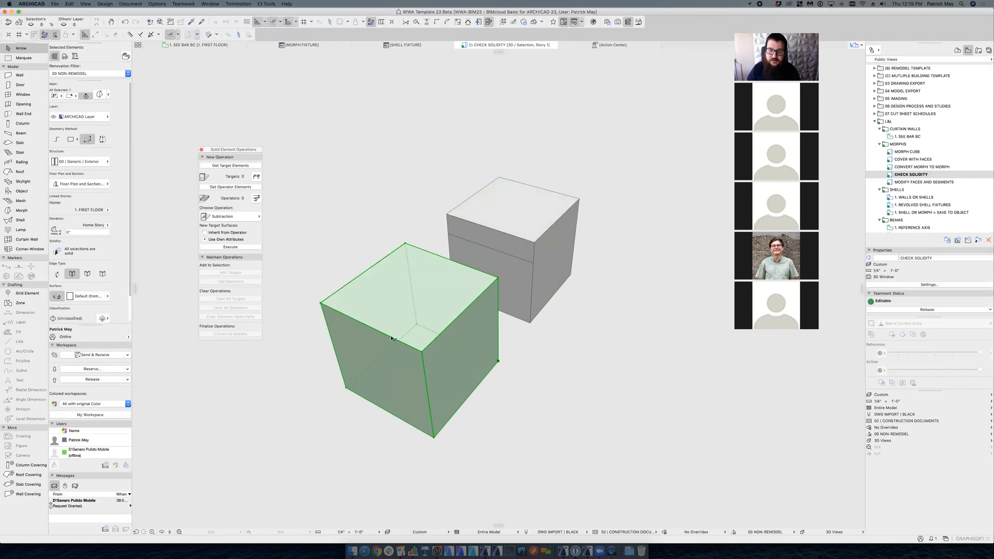
{"action": "left_click", "coordinate": [393, 337]}
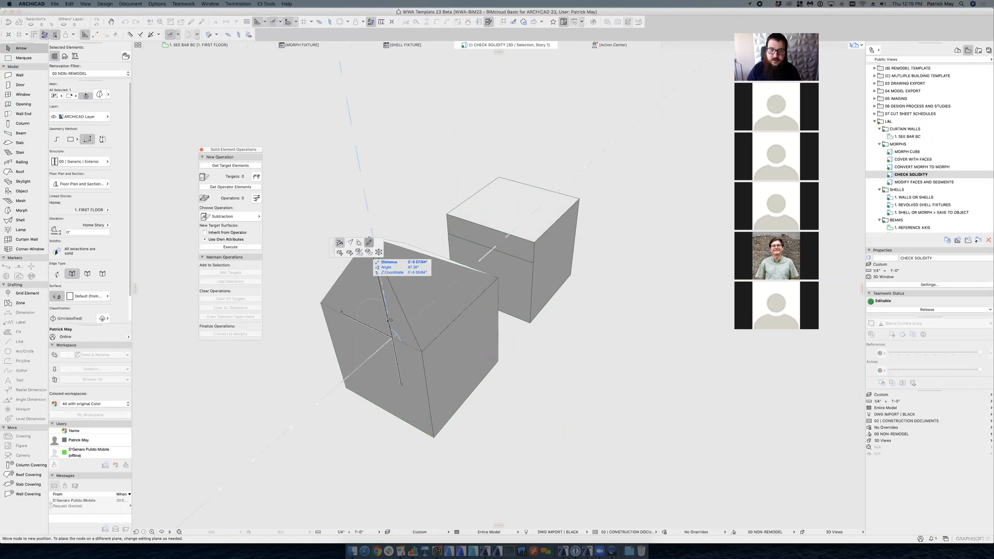
{"action": "left_click", "coordinate": [369, 242]}
{"action": "left_click", "coordinate": [57, 139]}
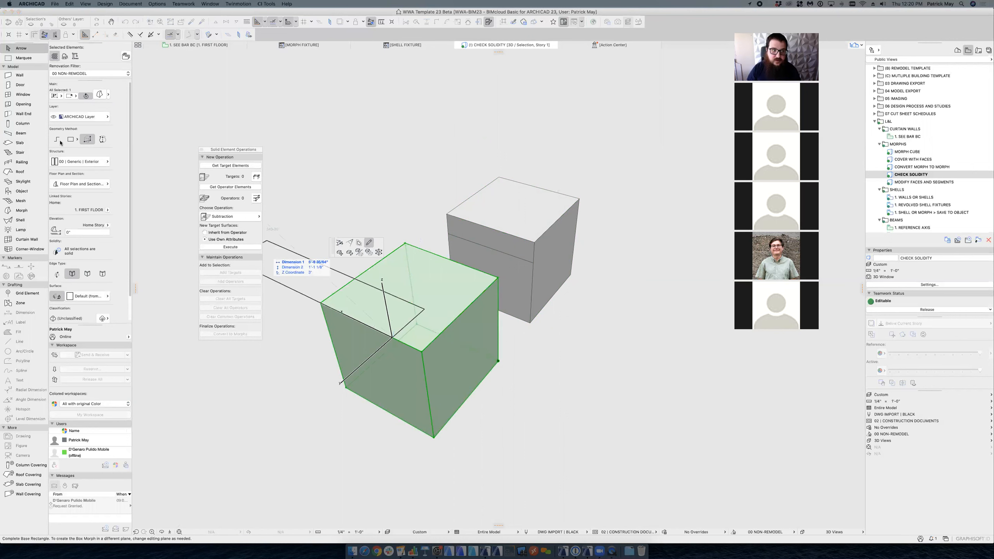
{"action": "left_click", "coordinate": [404, 324]}
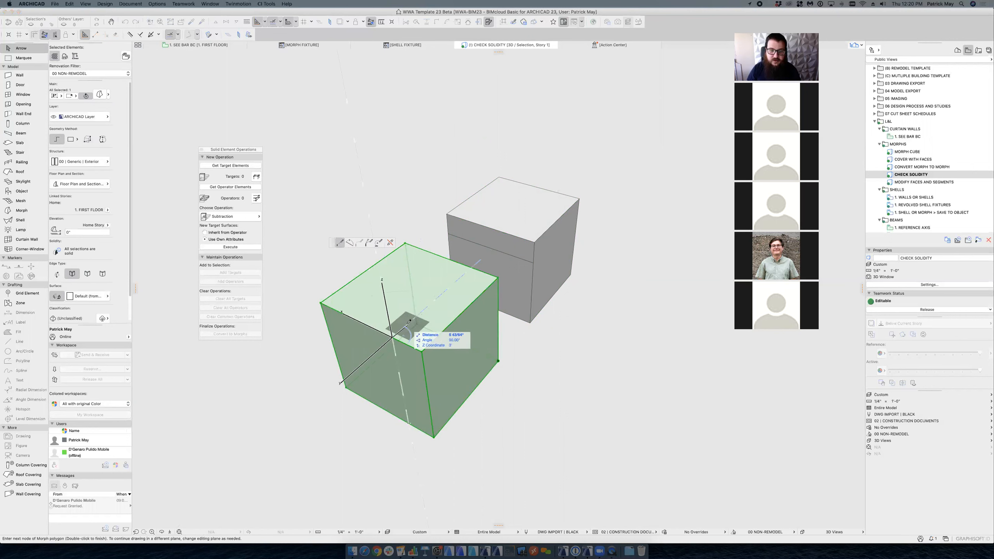
{"action": "double_click", "coordinate": [406, 326]}
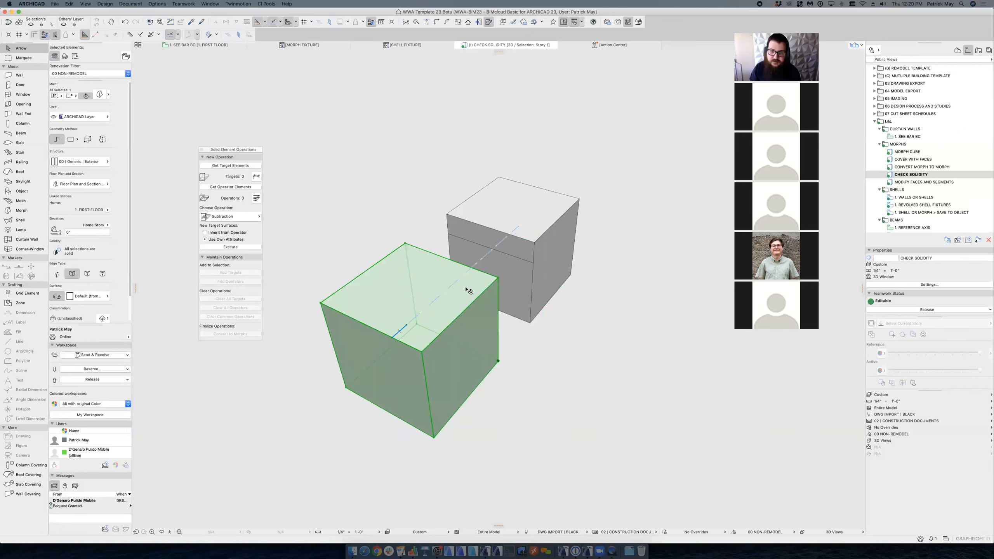
Step: Open the MODIFY FACES AND SEGMENTS view
{"action": "double_click", "coordinate": [927, 182]}
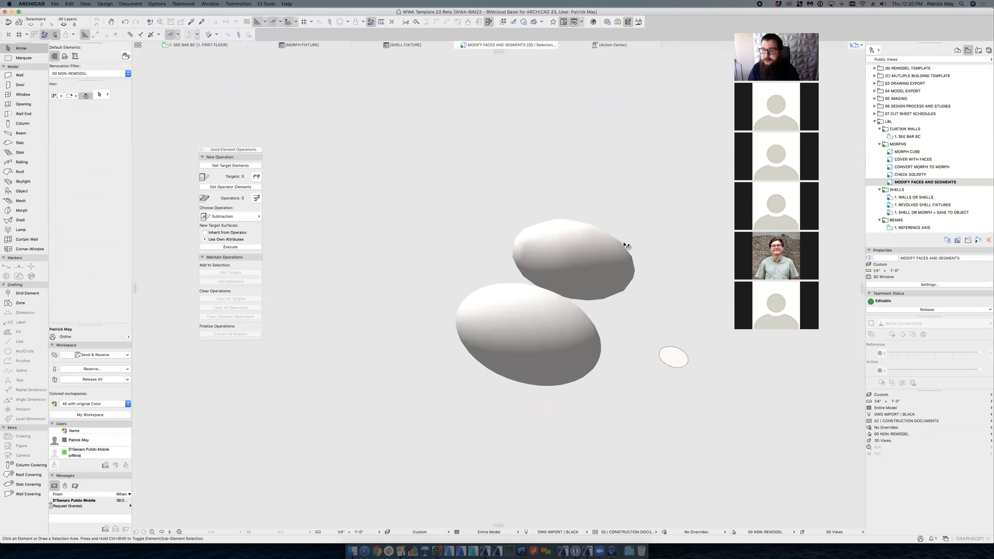
Step: Open the CHECK SOLIDITY view and raise the rear box's top back-left corner slightly by moving its node vertically
{"action": "double_click", "coordinate": [926, 175]}
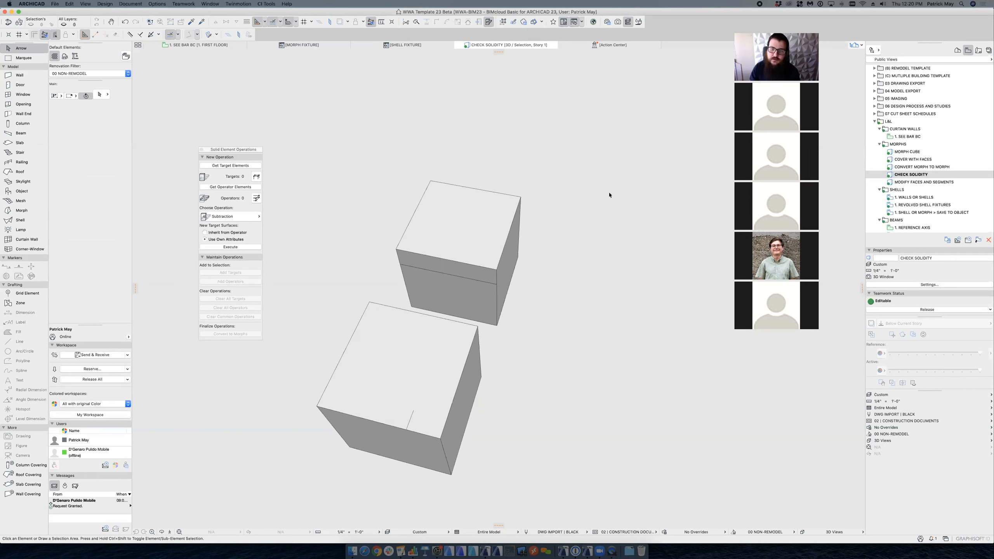
{"action": "left_click", "coordinate": [415, 251]}
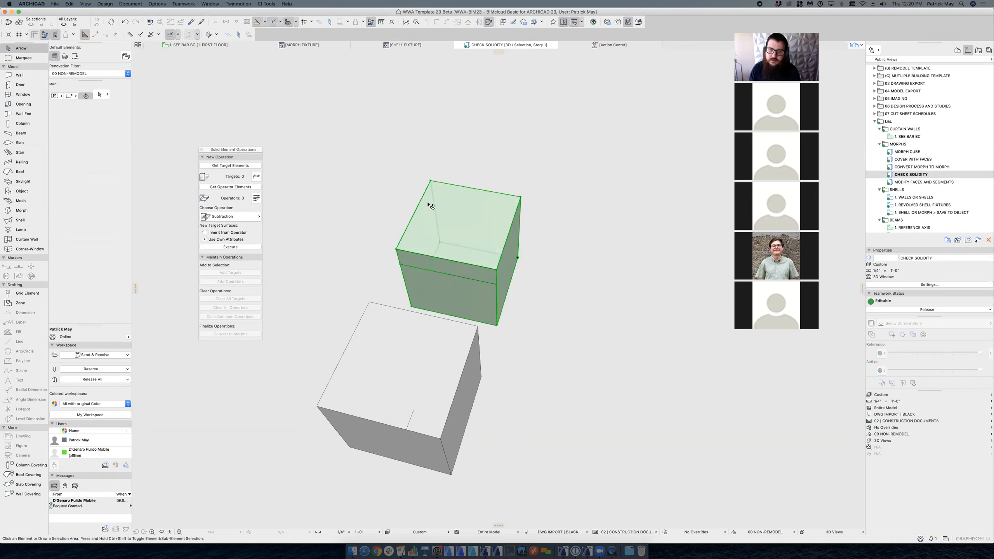
{"action": "left_click", "coordinate": [431, 180]}
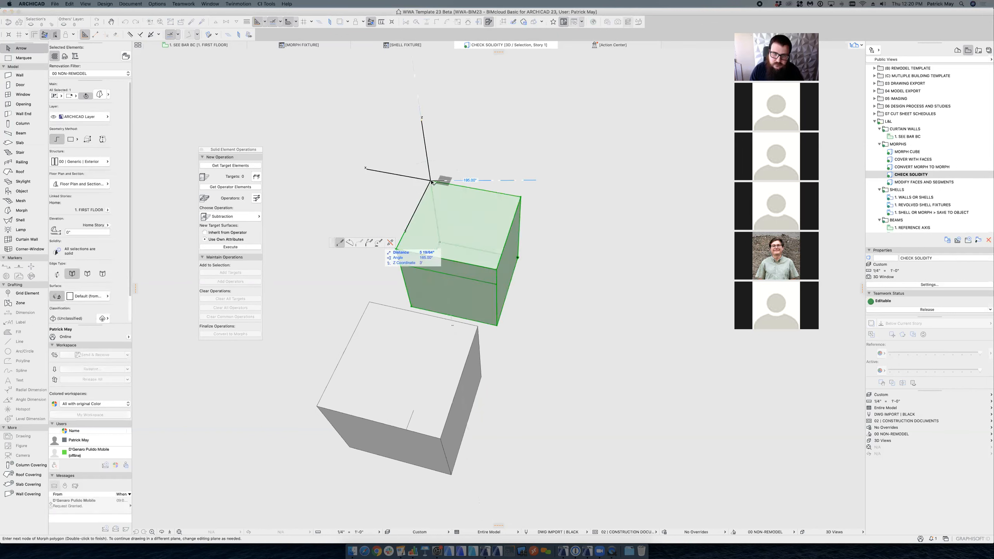
{"action": "key", "text": "Escape"}
{"action": "left_click", "coordinate": [431, 181]}
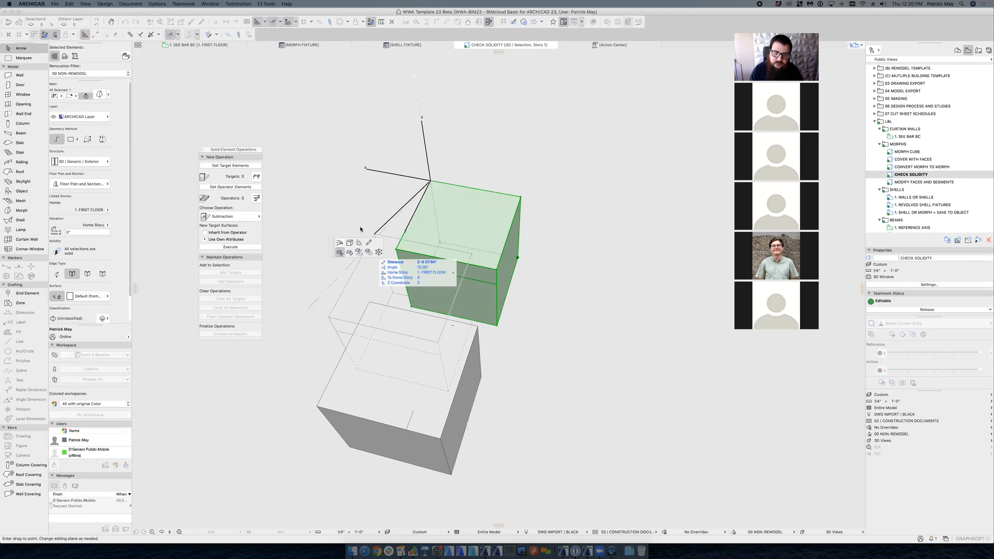
{"action": "left_click", "coordinate": [339, 242]}
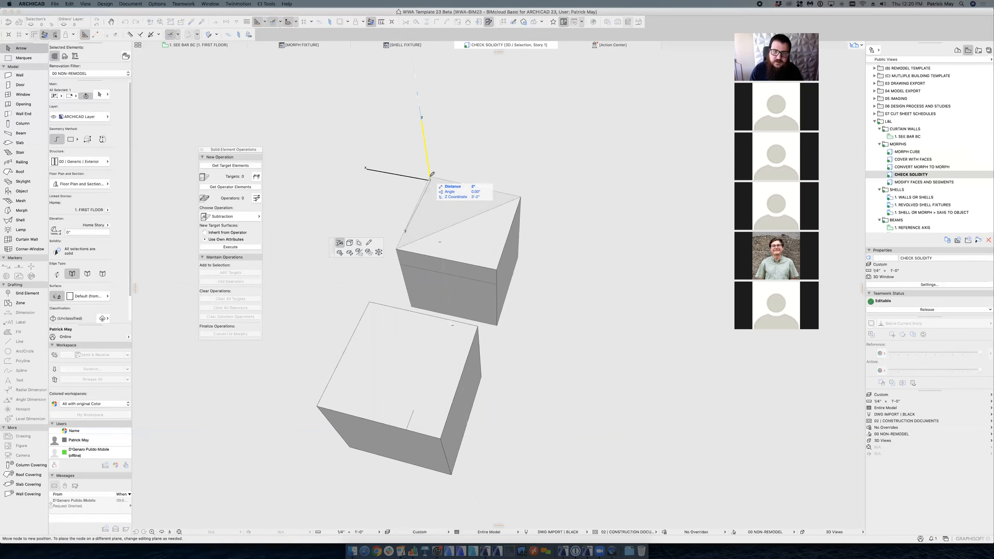
{"action": "left_click", "coordinate": [431, 176]}
{"action": "middle_click_drag", "start_coordinate": [444, 204], "coordinate": [629, 162], "text": "shift"}
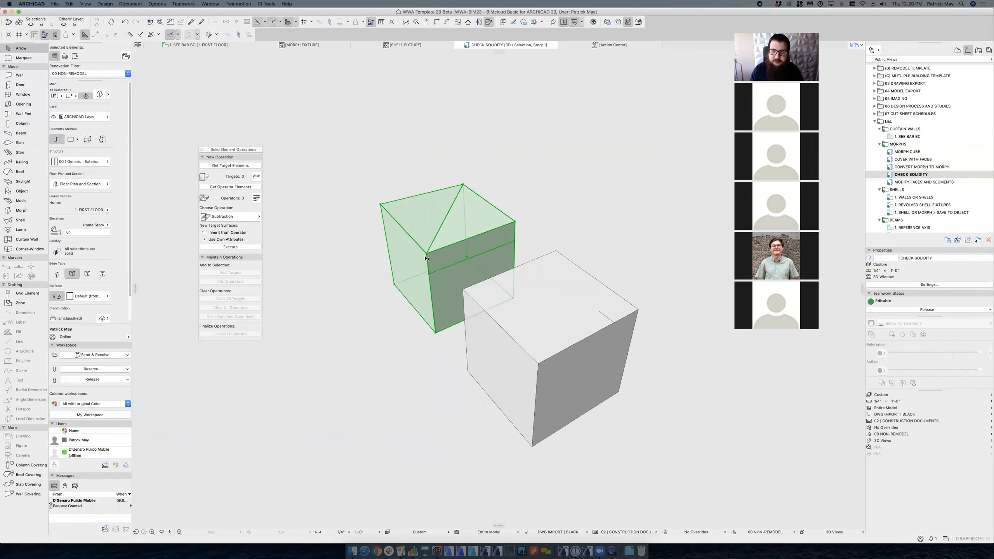
{"action": "mouse_move", "coordinate": [411, 227]}
{"action": "middle_mouse_down", "text": "shift"}
{"action": "mouse_move", "coordinate": [573, 214]}
{"action": "mouse_move", "coordinate": [405, 224]}
{"action": "middle_mouse_up", "text": "shift"}
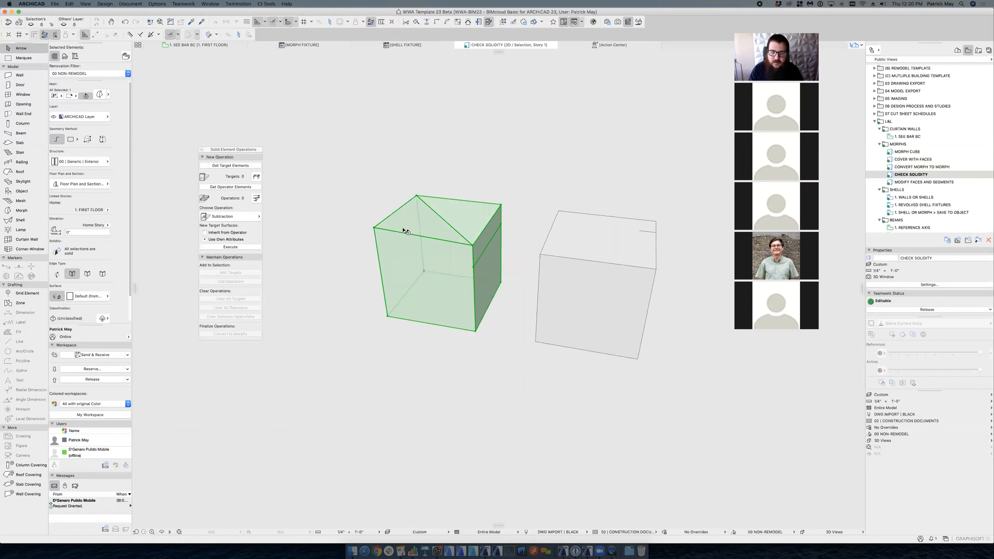
Step: Lower the rear box's raised corner back level with the top face and try to adjust the diagonal edge
{"action": "left_click", "coordinate": [375, 230]}
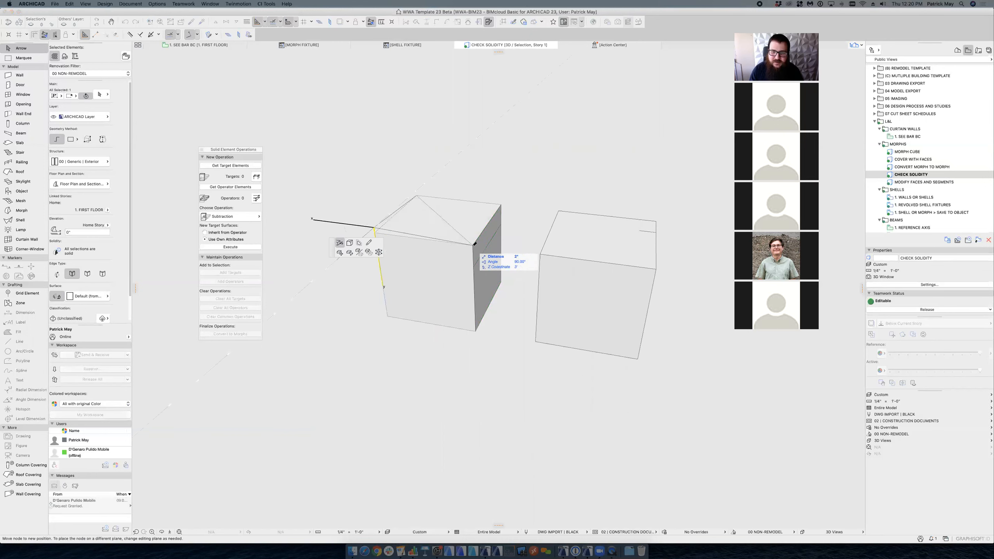
{"action": "key", "text": "Escape"}
{"action": "left_click", "coordinate": [453, 228]}
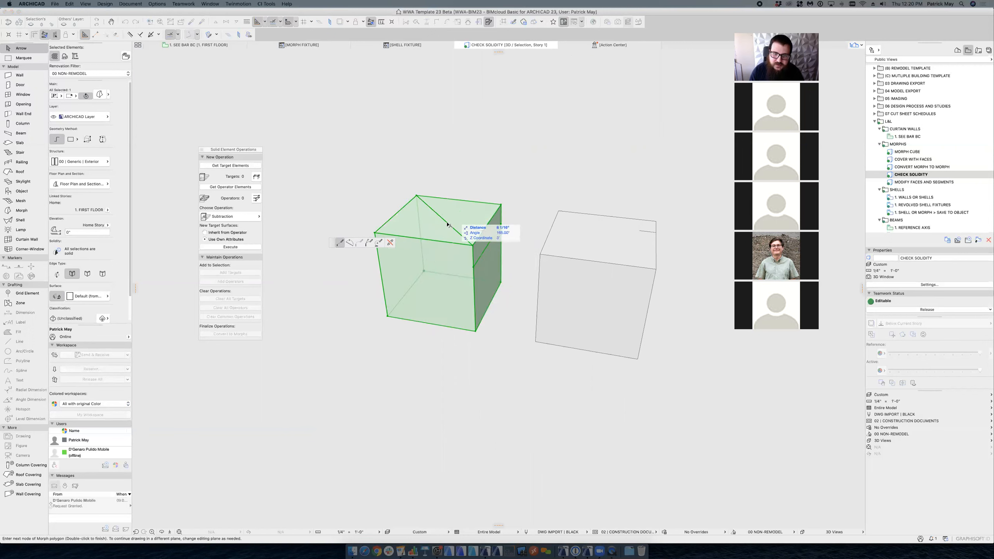
{"action": "key", "text": "Escape"}
{"action": "left_click", "coordinate": [447, 223]}
{"action": "left_click", "coordinate": [340, 243]}
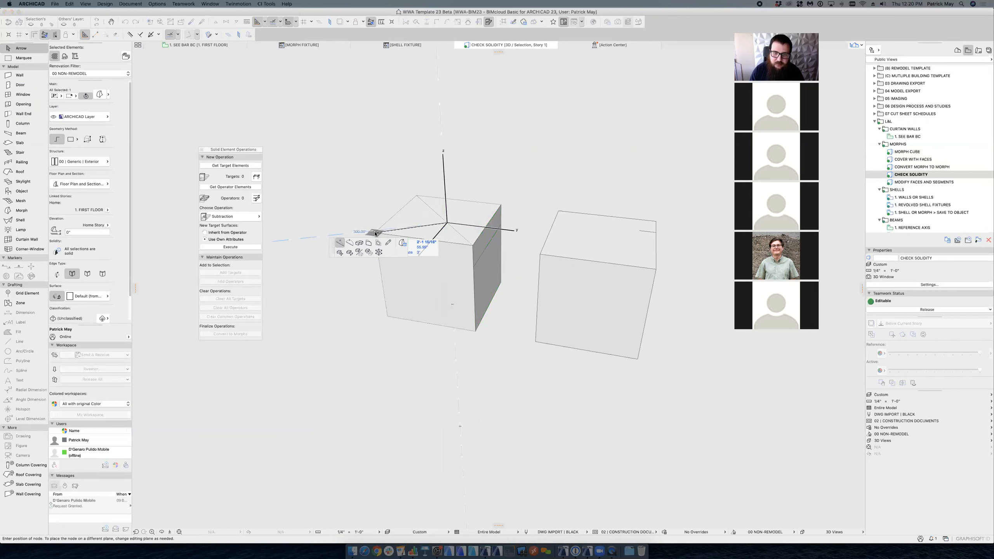
{"action": "left_click", "coordinate": [375, 234]}
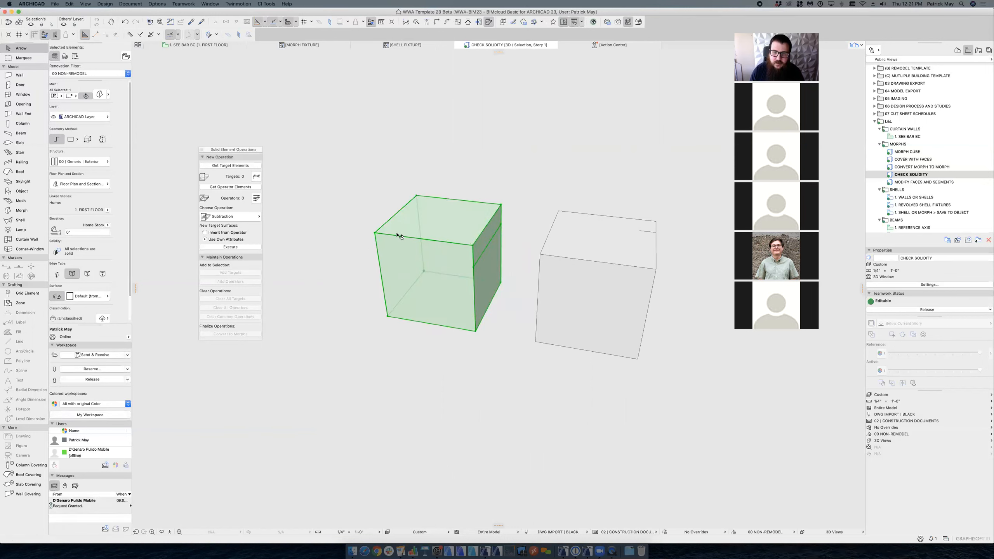
Step: Select the diagonal edge on the rear box's top, and undo its deletion and the lowering of the corner
{"action": "left_click", "coordinate": [464, 235], "text": "ctrl+shift"}
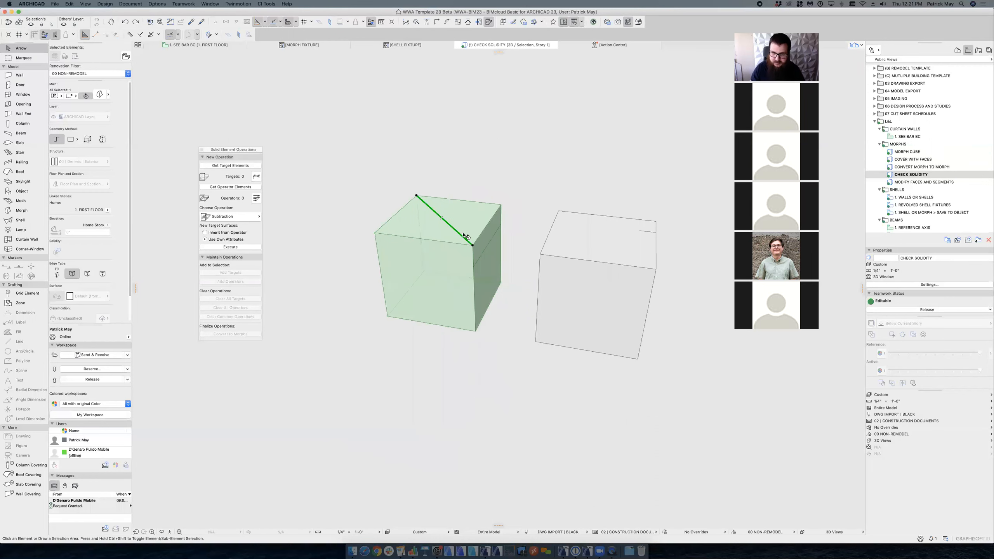
{"action": "key", "text": "Escape"}
{"action": "left_click", "coordinate": [464, 236]}
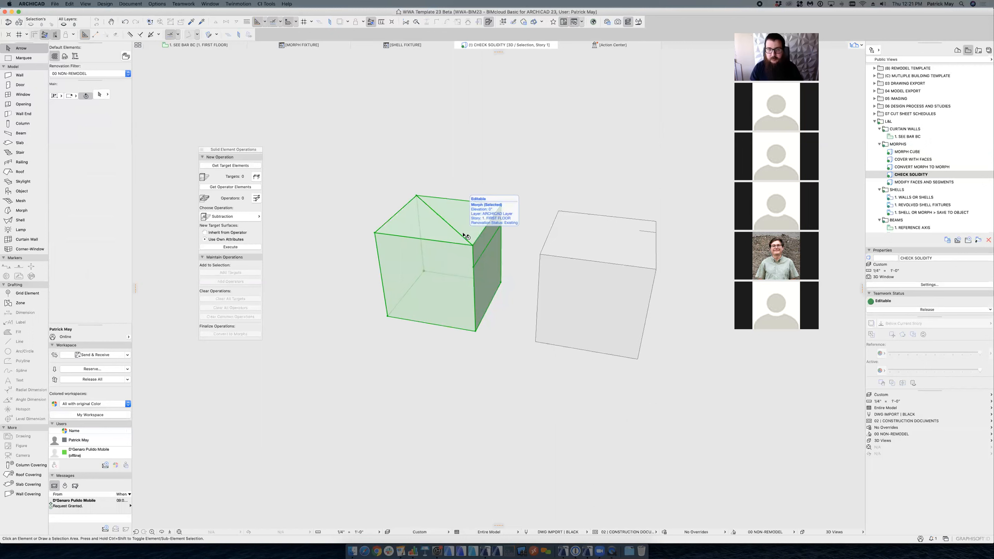
{"action": "key", "text": "super+z"}
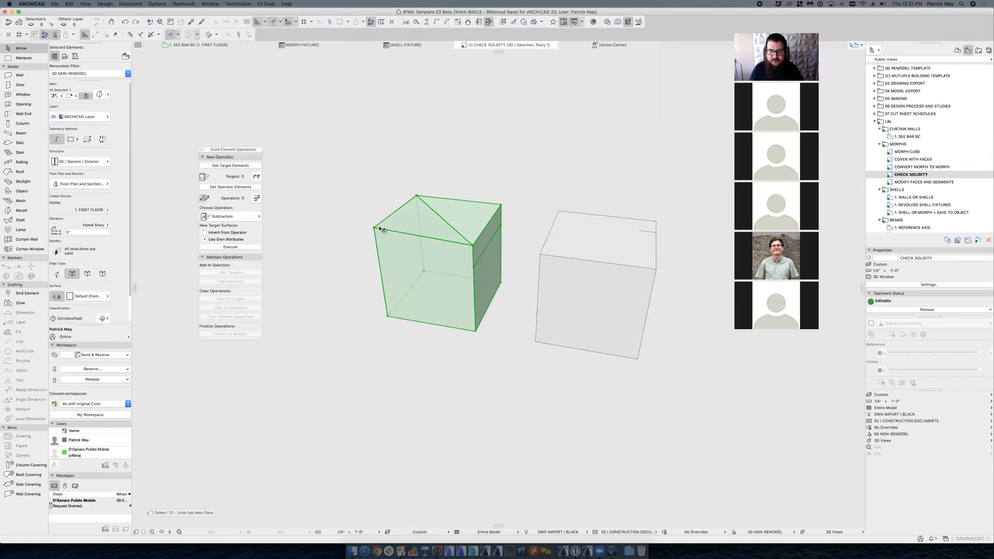
{"action": "key", "text": "Escape"}
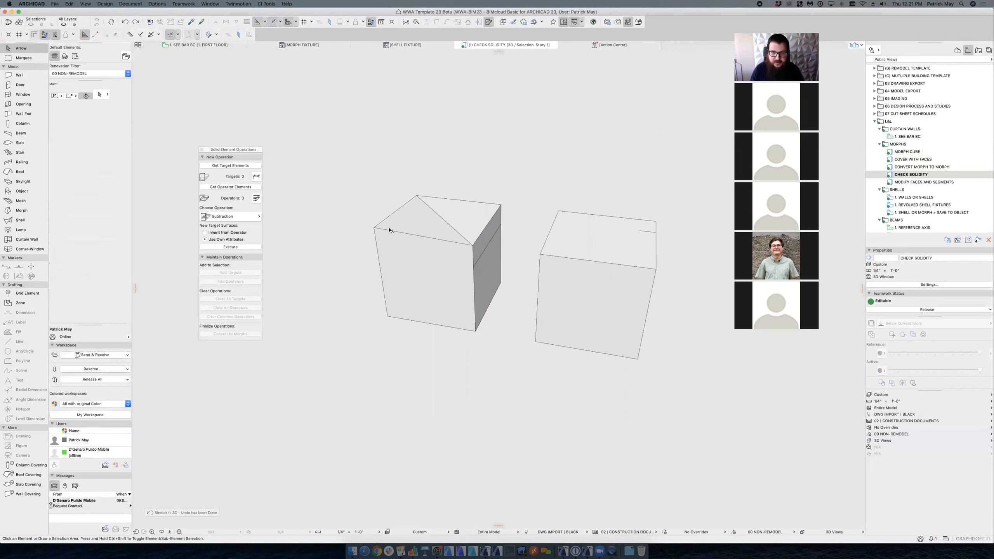
Step: Delete the diagonal edge across the rear box's top, look inside the opened box, and undo the deletion
{"action": "left_click", "coordinate": [461, 235]}
{"action": "key", "text": "Delete"}
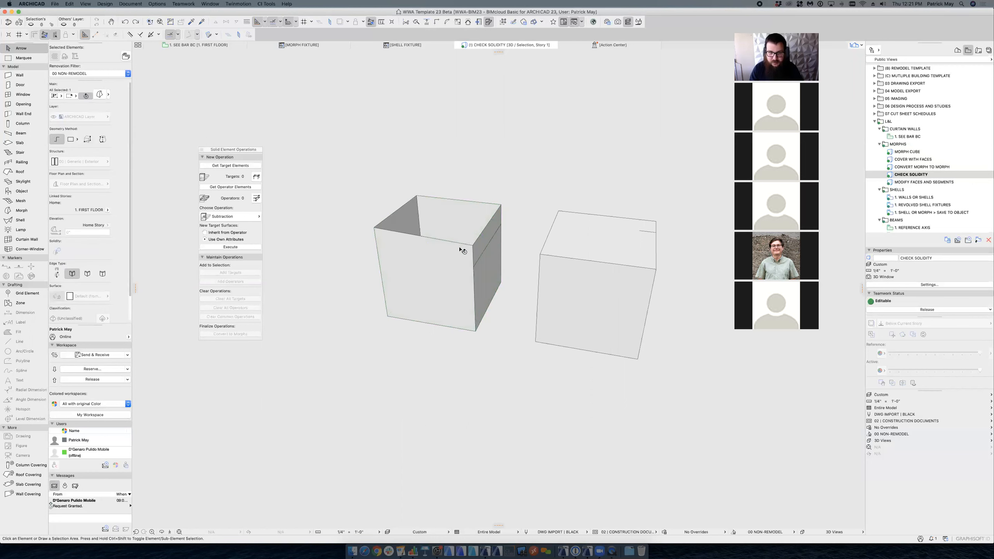
{"action": "middle_click_drag", "start_coordinate": [419, 236], "coordinate": [385, 220], "text": "shift"}
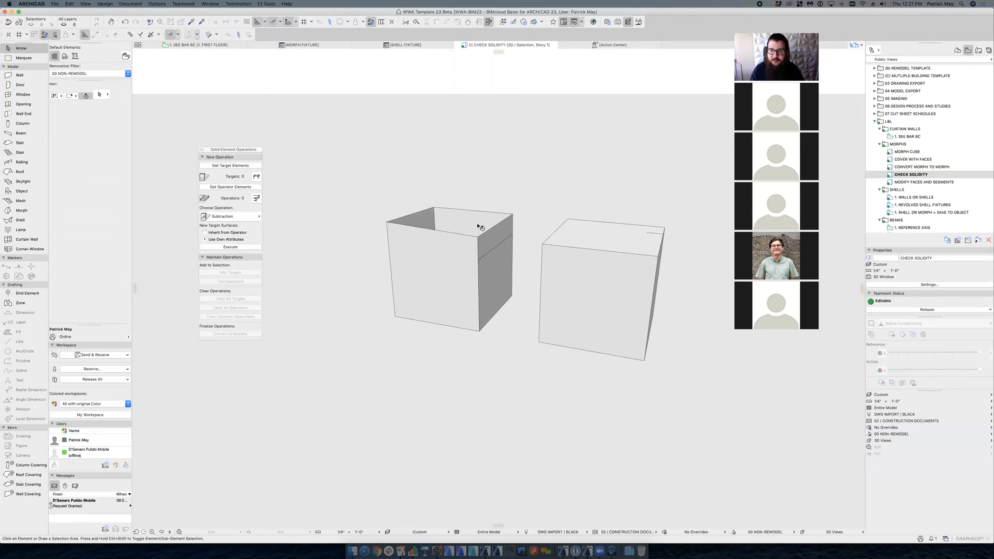
{"action": "key", "text": "super+z"}
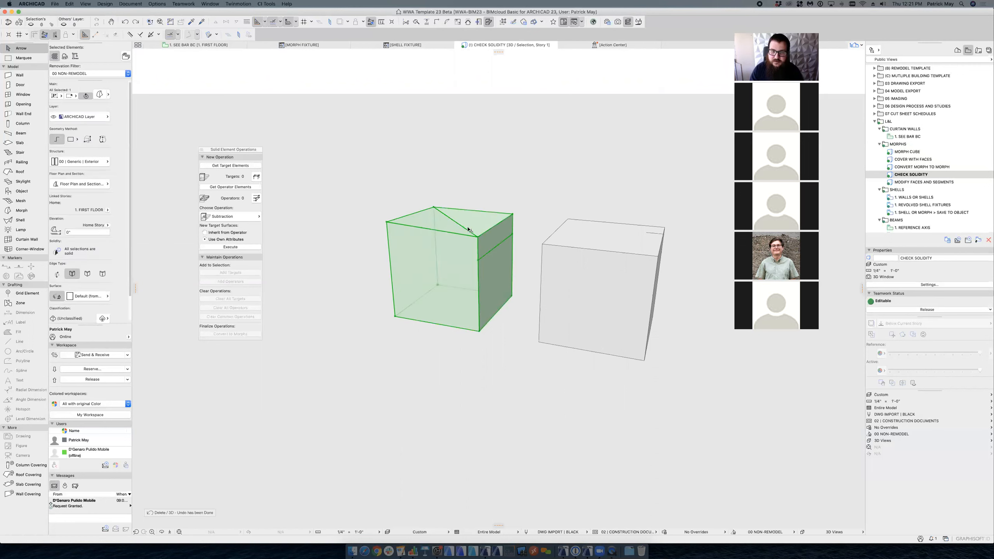
Step: Split the rear box with a horizontal plane taken from the neighbouring box's top face and delete the upper piece
{"action": "left_click", "coordinate": [459, 226]}
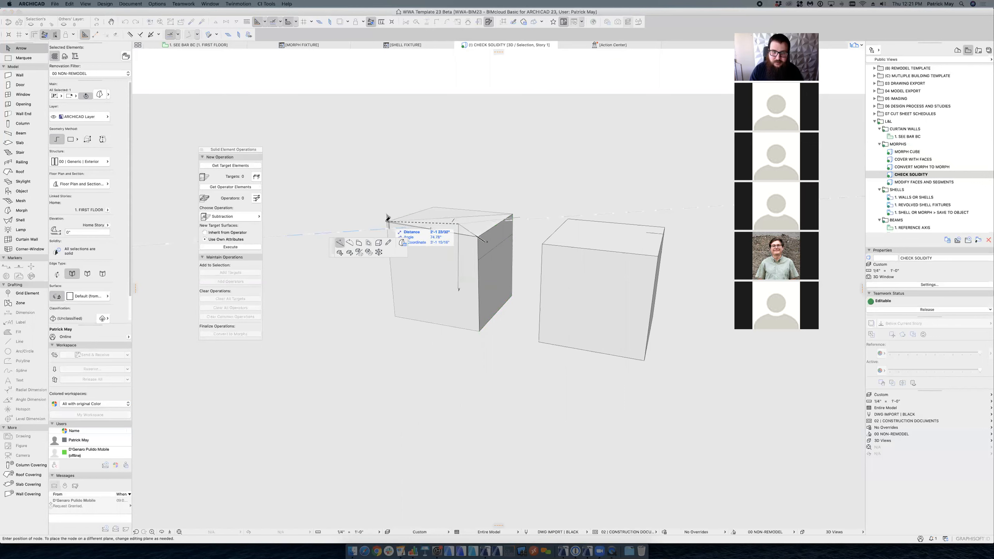
{"action": "key", "text": "Escape"}
{"action": "middle_click_drag", "start_coordinate": [478, 218], "coordinate": [622, 221], "text": "shift"}
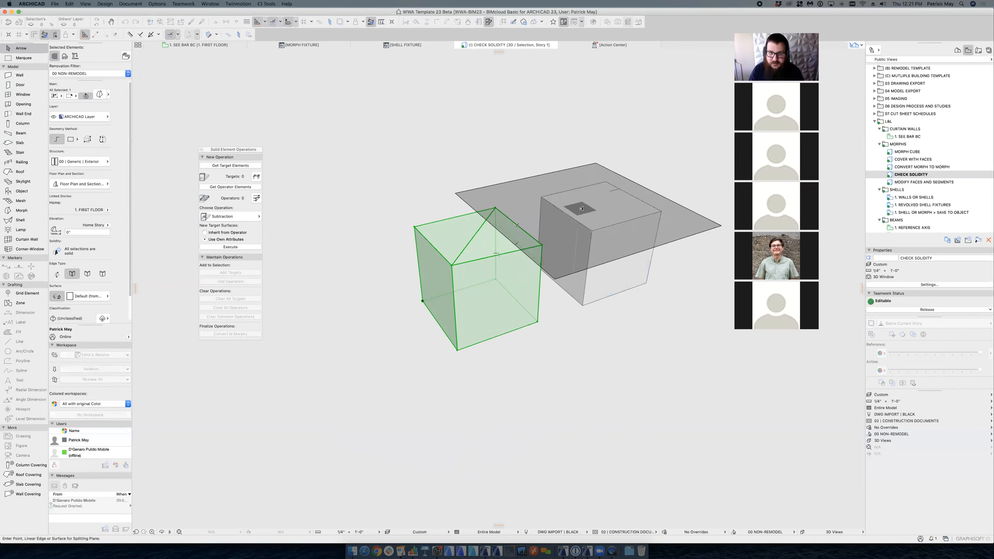
{"action": "left_click", "coordinate": [580, 208]}
{"action": "left_click", "coordinate": [578, 109]}
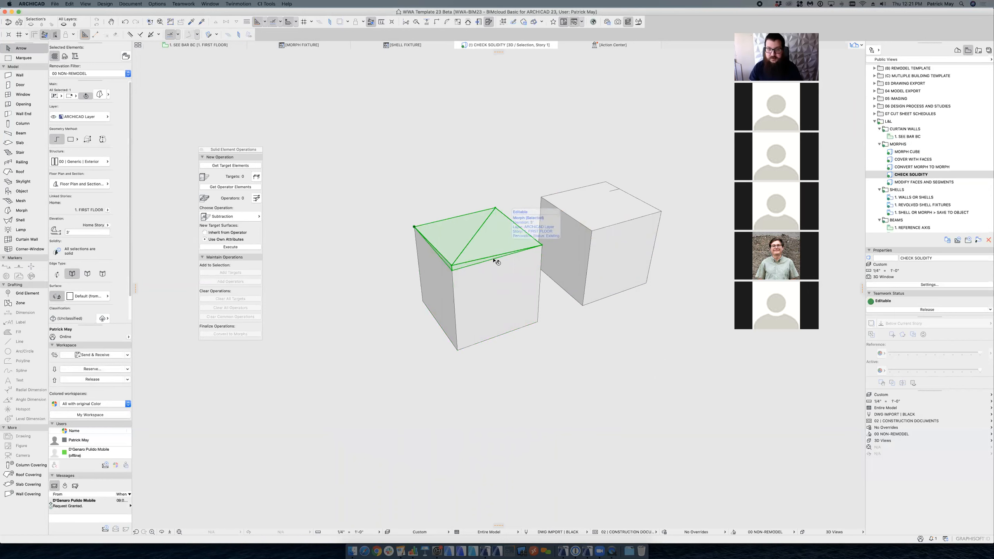
{"action": "key", "text": "Delete"}
{"action": "left_click", "coordinate": [468, 239]}
{"action": "key", "text": "Escape"}
{"action": "middle_click_drag", "start_coordinate": [517, 246], "coordinate": [633, 296], "text": "shift"}
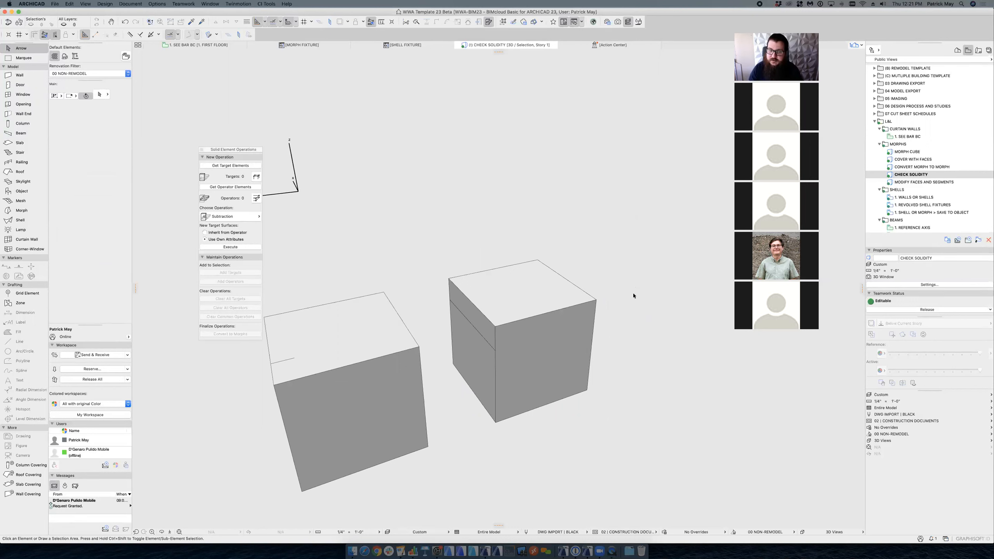
Step: Copy the rear box's nearest vertical edge a short distance inward onto the face that carries the horizontal line
{"action": "left_click", "coordinate": [493, 368]}
{"action": "middle_click_drag", "start_coordinate": [493, 369], "coordinate": [531, 334], "text": "shift"}
{"action": "left_click", "coordinate": [531, 333], "text": "ctrl+shift"}
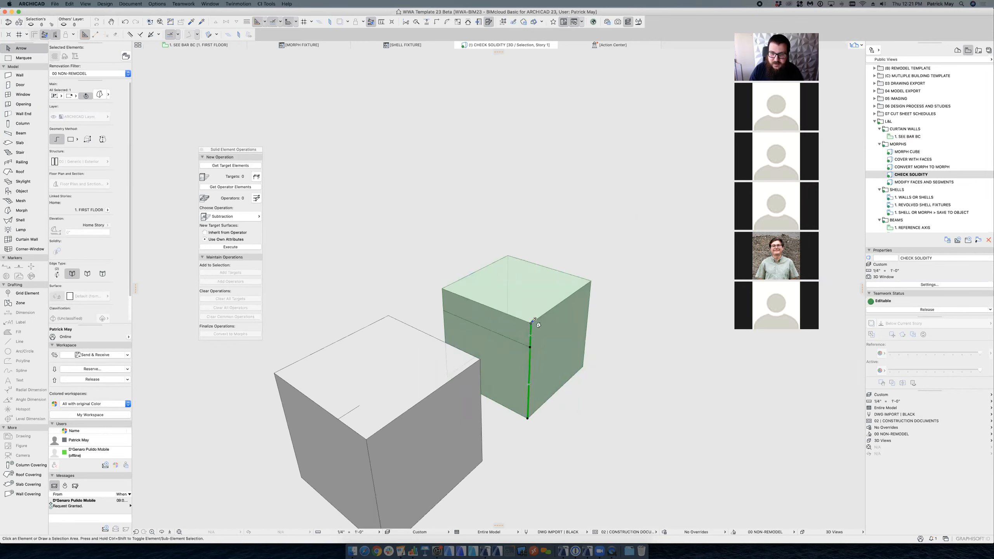
{"action": "left_click_drag", "start_coordinate": [531, 323], "coordinate": [517, 320], "text": "alt+super"}
{"action": "left_click", "coordinate": [518, 319]}
{"action": "key", "text": "Escape"}
Step: Delete the two short segments where the lines cross on the rear box's face to form one L-shaped face
{"action": "left_click", "coordinate": [517, 332], "text": "shift+super"}
{"action": "left_click", "coordinate": [525, 345], "text": "shift+super"}
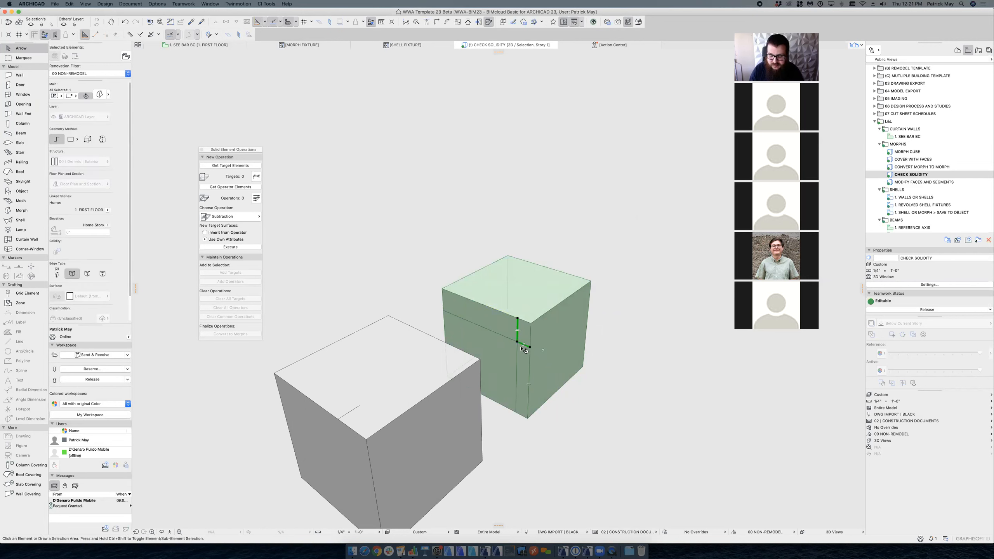
{"action": "key", "text": "Escape"}
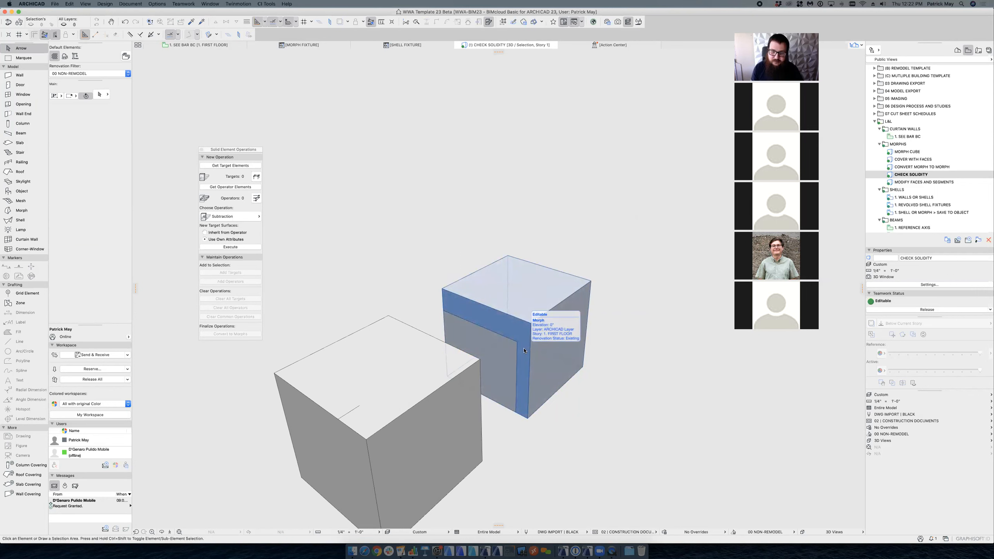
{"action": "left_click", "coordinate": [525, 334]}
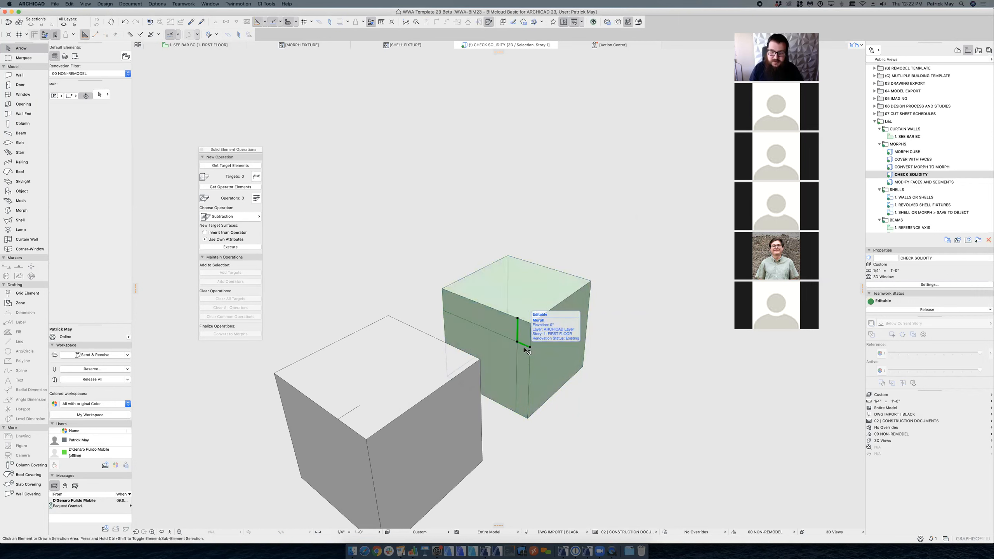
{"action": "left_click", "coordinate": [517, 330]}
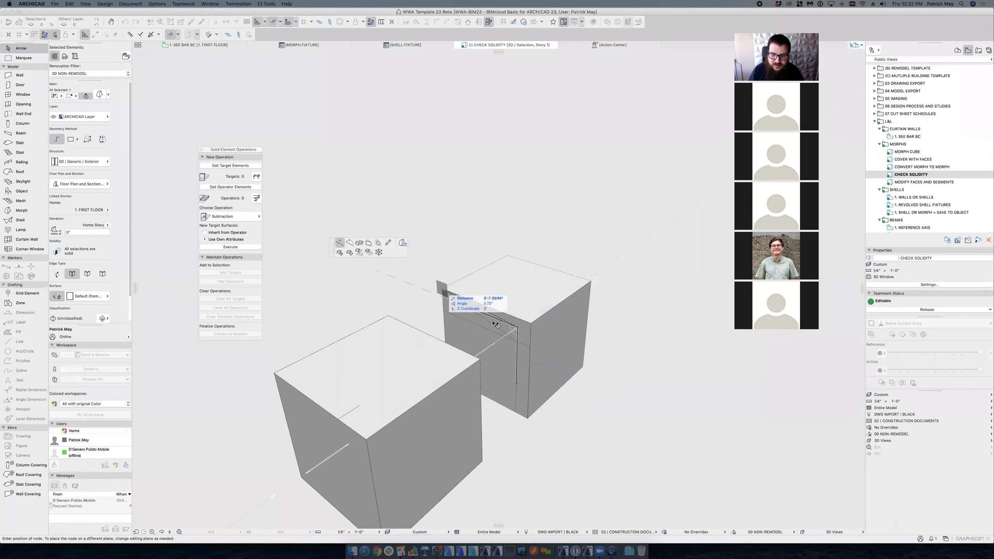
{"action": "key", "text": "Escape"}
{"action": "left_click", "coordinate": [490, 324]}
{"action": "left_click", "coordinate": [445, 310]}
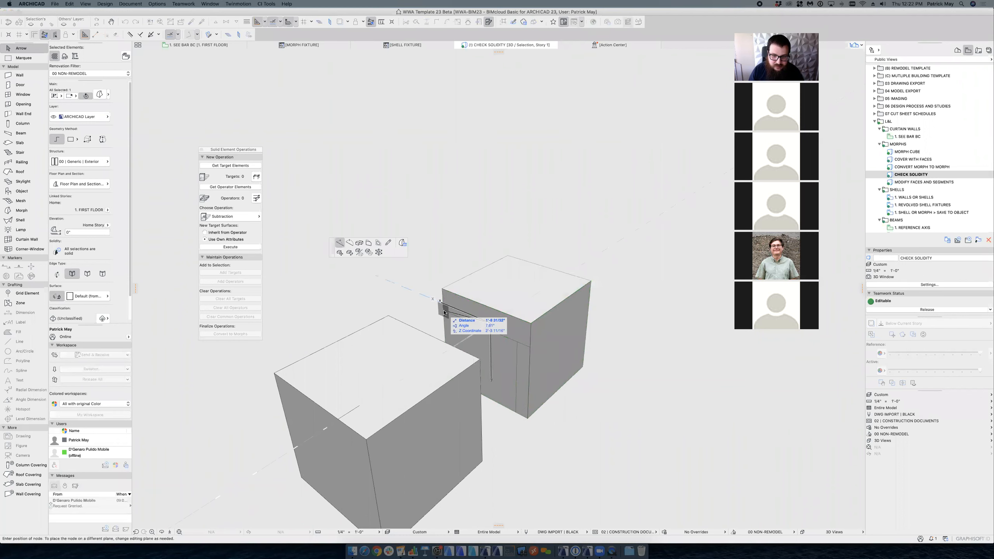
{"action": "key", "text": "Escape"}
{"action": "left_click", "coordinate": [531, 347]}
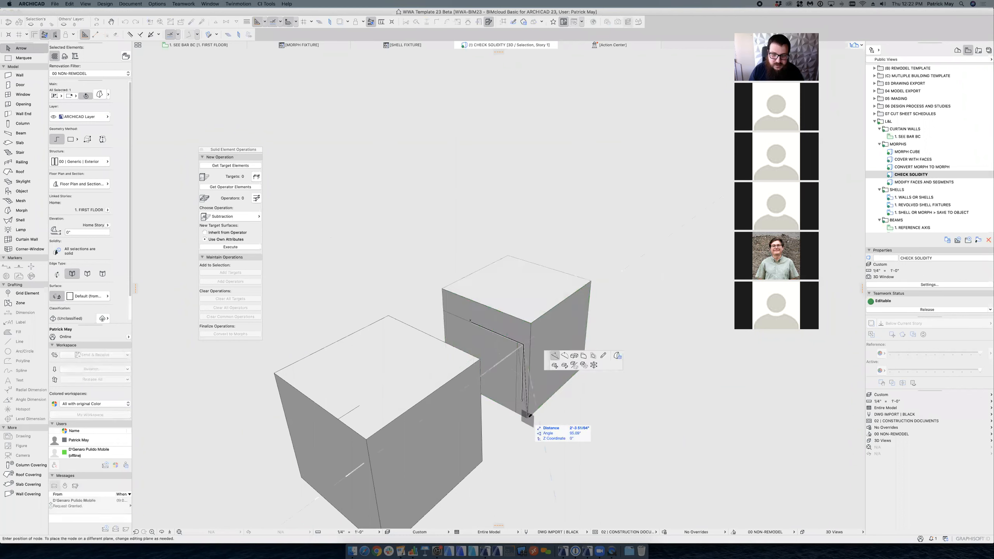
{"action": "left_click", "coordinate": [528, 418]}
{"action": "left_click", "coordinate": [524, 390]}
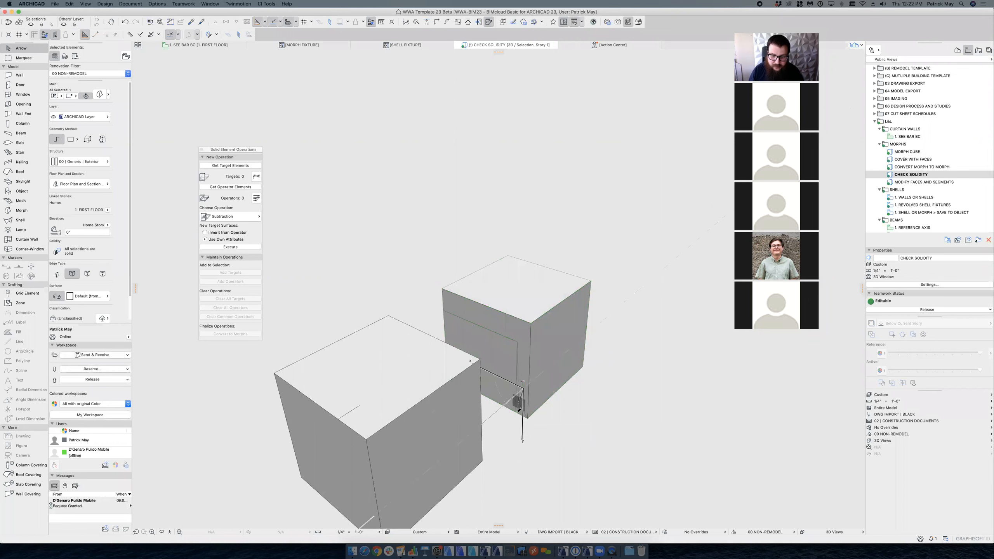
{"action": "left_click", "coordinate": [517, 414]}
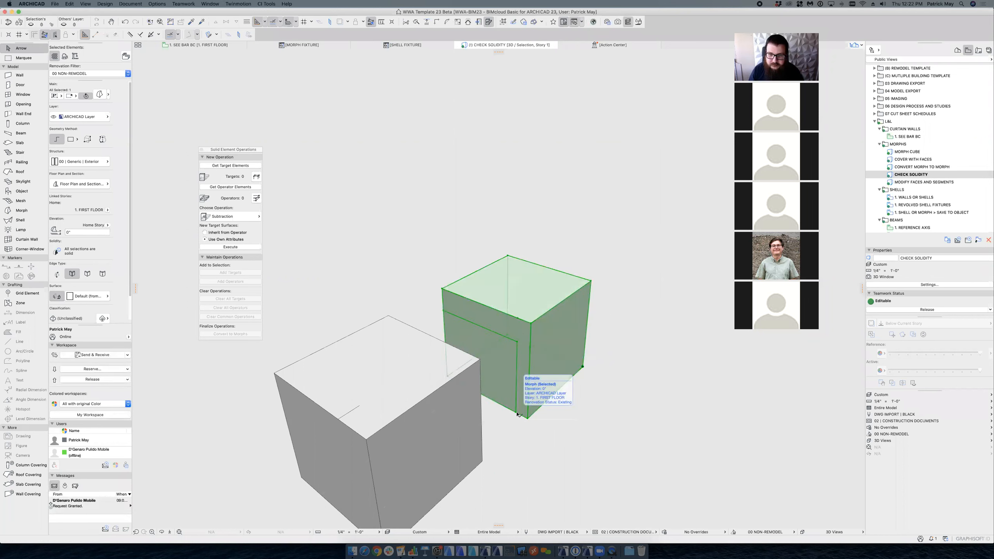
{"action": "key", "text": "Escape"}
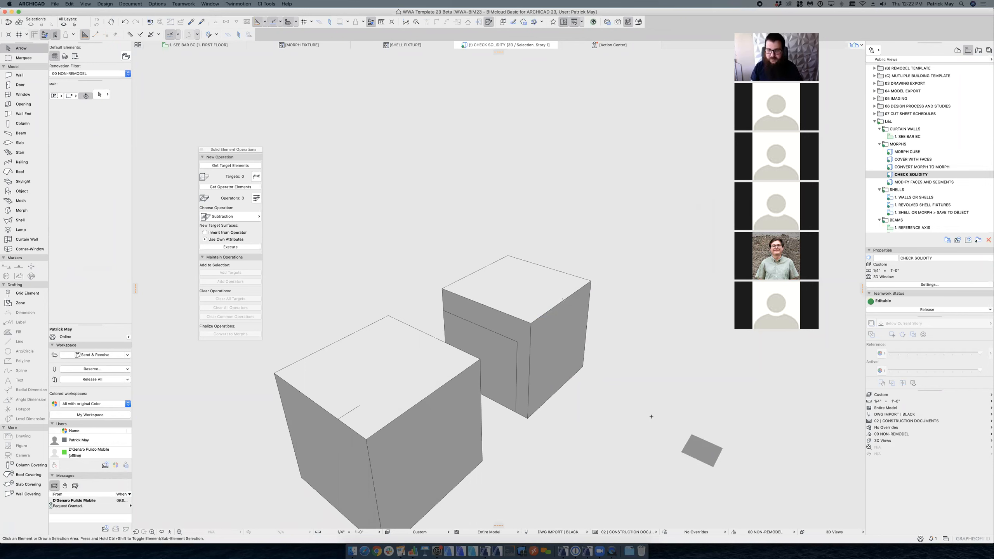
Step: Draw a rectangular slab on the ARCHICAD Layer on the open ground beside the rear box
{"action": "key", "text": "s"}
{"action": "left_click", "coordinate": [702, 387]}
{"action": "key", "text": "Escape"}
{"action": "left_click", "coordinate": [94, 119]}
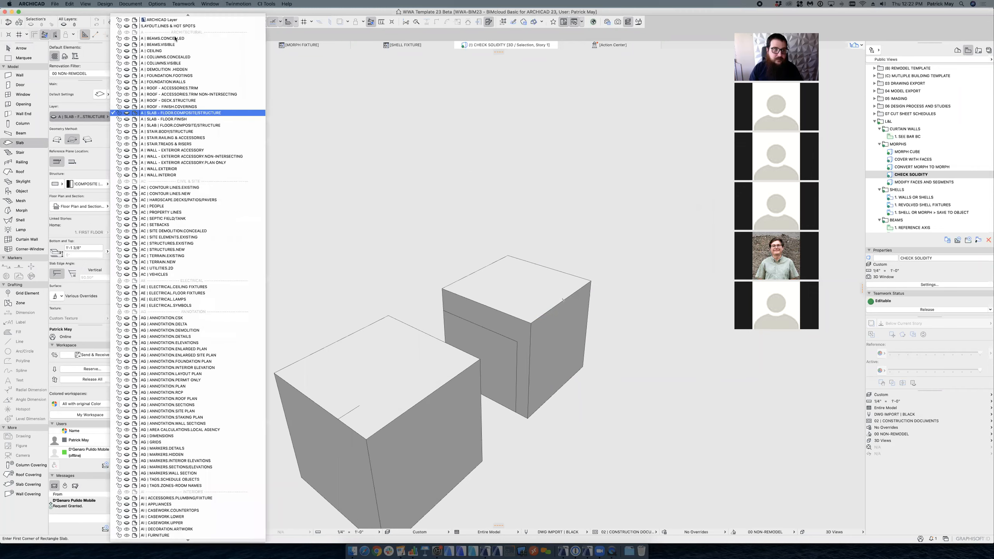
{"action": "left_click", "coordinate": [175, 19]}
{"action": "left_click", "coordinate": [573, 403]}
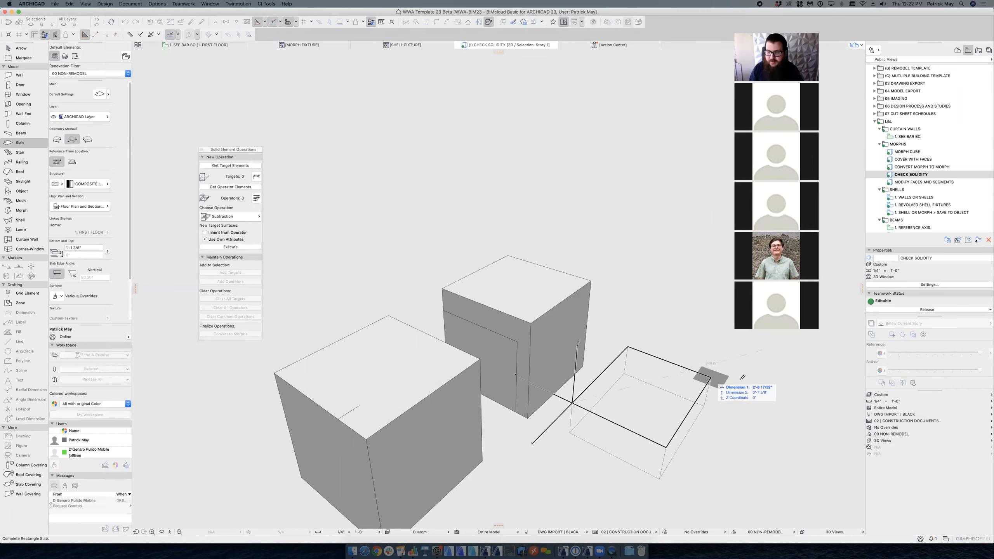
{"action": "left_click", "coordinate": [740, 380]}
{"action": "key", "text": "Escape"}
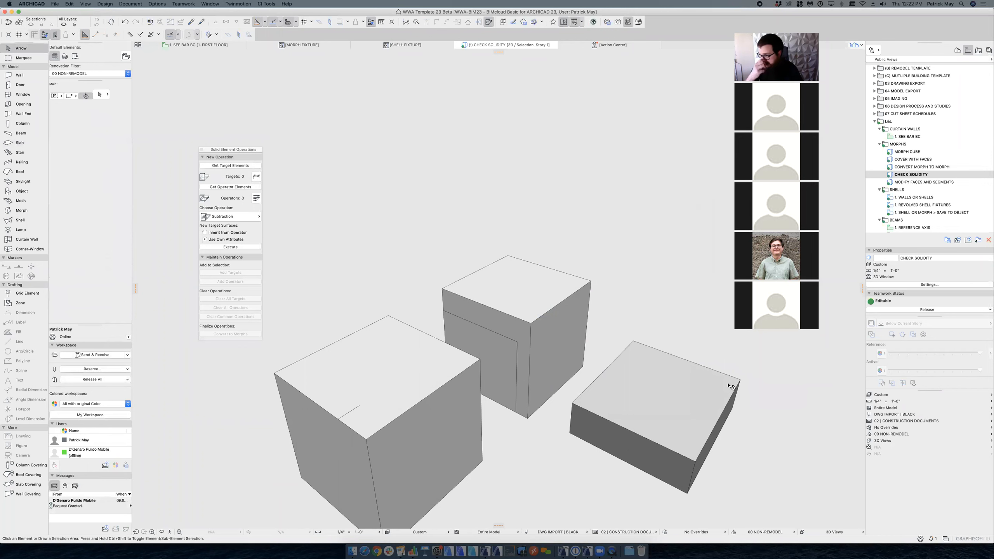
Step: Convert the slab beside the rear box into a morph and delete it
{"action": "left_click", "coordinate": [670, 384]}
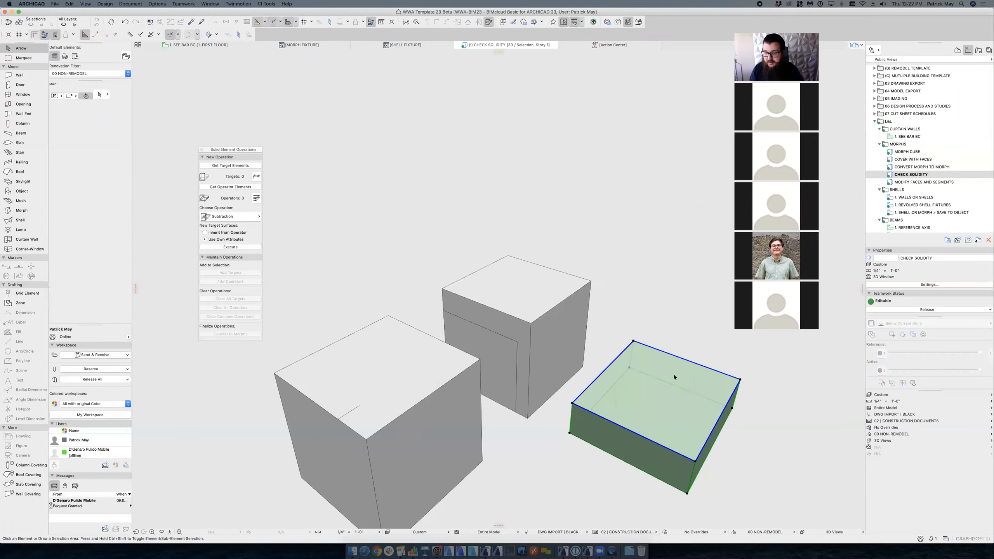
{"action": "right_click", "coordinate": [671, 370]}
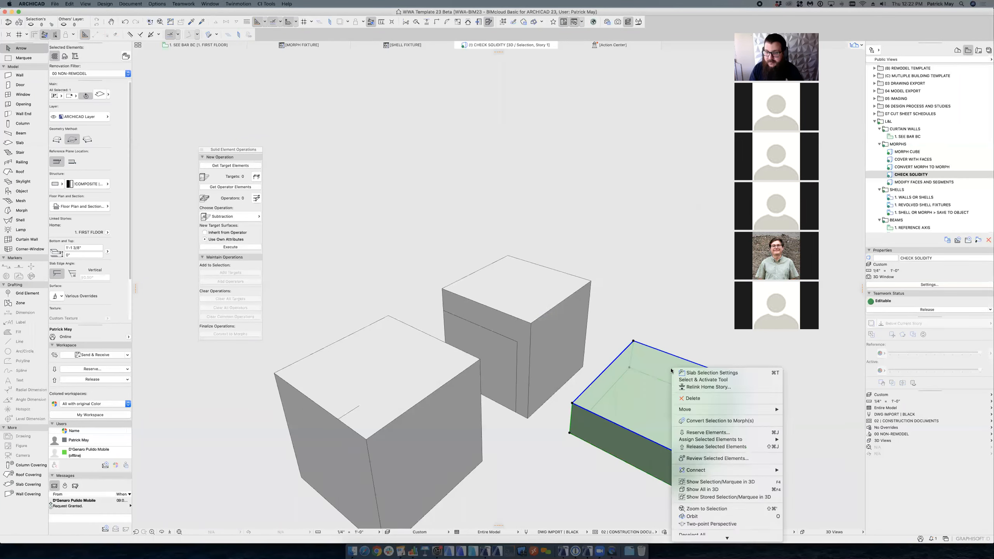
{"action": "left_click", "coordinate": [734, 420]}
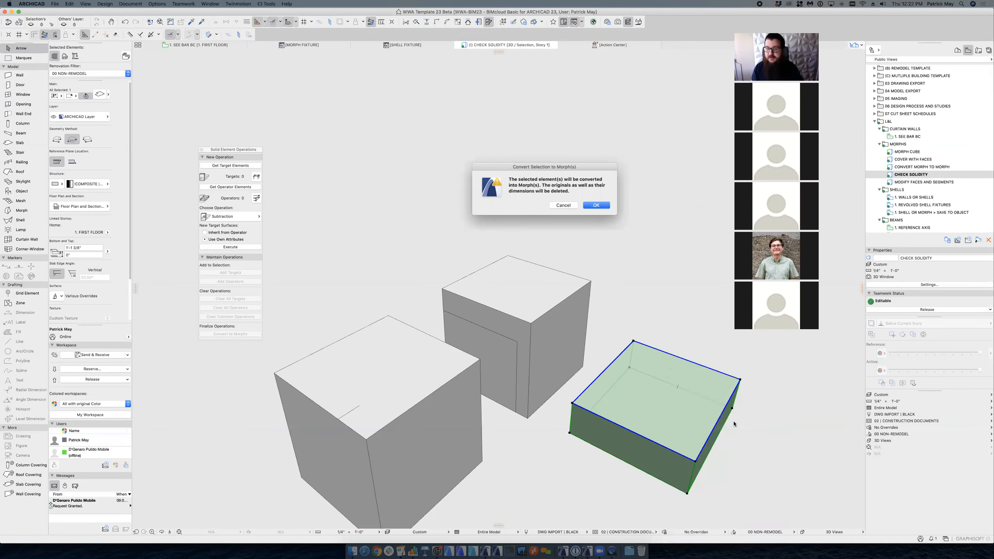
{"action": "key", "text": "Return"}
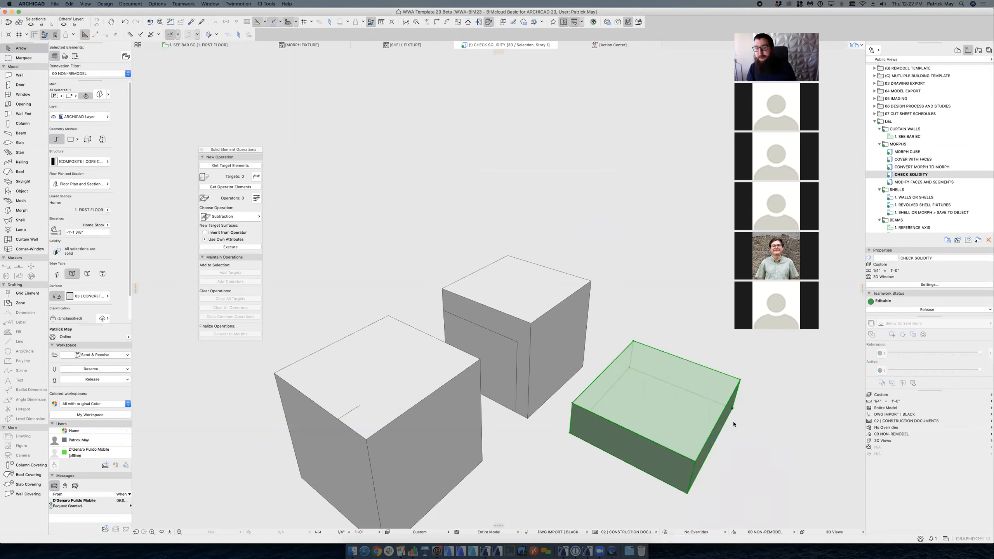
{"action": "key", "text": "Delete"}
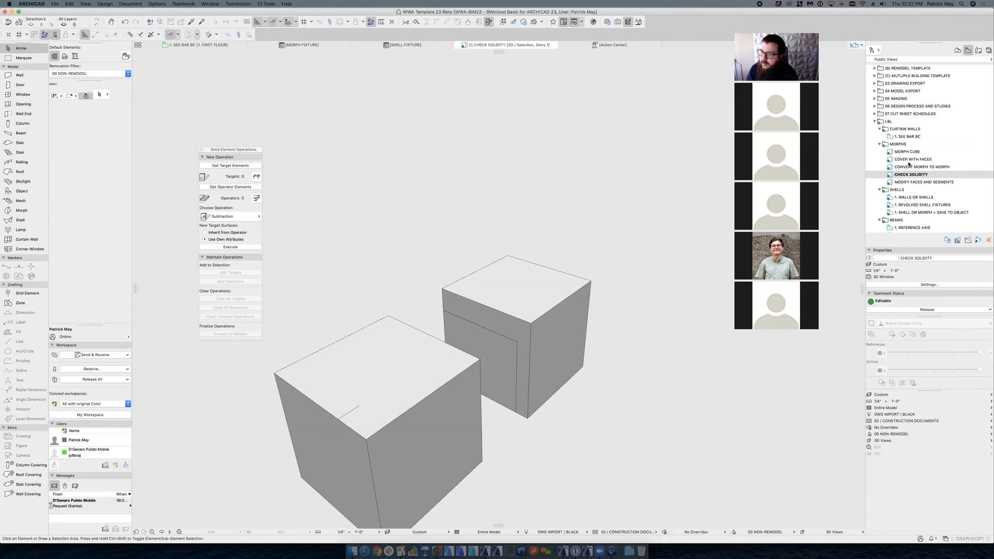
Step: Open the MODIFY FACES AND SEGMENTS view and examine the facets of the two ellipsoid morphs
{"action": "double_click", "coordinate": [906, 183]}
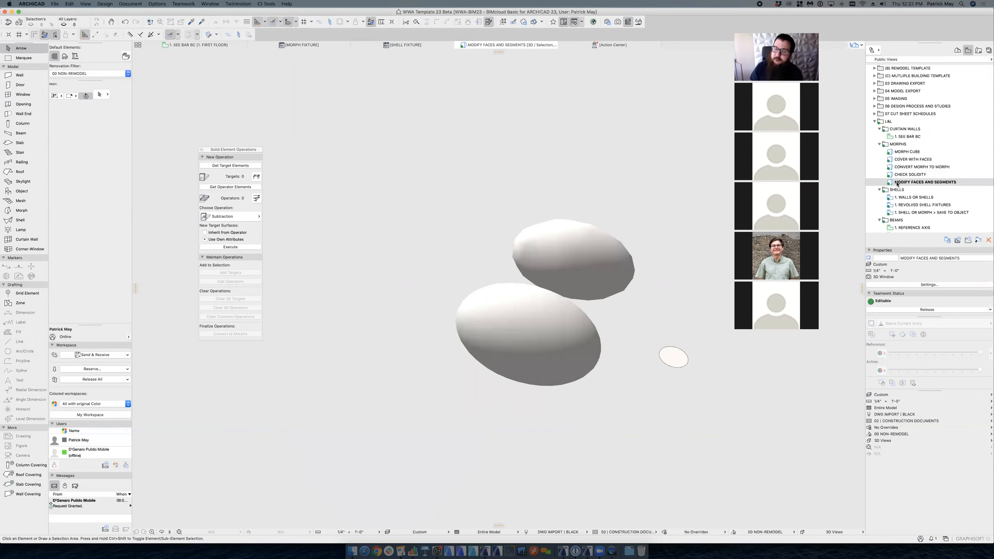
{"action": "scroll", "coordinate": [606, 270], "scroll_direction": "up", "scroll_amount": 5}
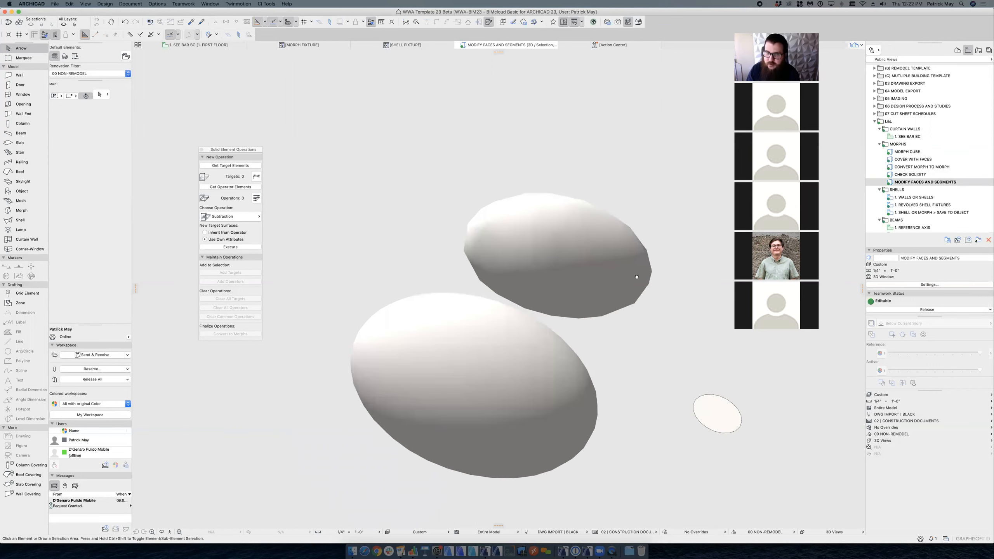
{"action": "mouse_move", "coordinate": [592, 261]}
{"action": "middle_mouse_down", "text": "shift"}
{"action": "mouse_move", "coordinate": [566, 234]}
{"action": "mouse_move", "coordinate": [581, 262]}
{"action": "middle_mouse_up", "text": "shift"}
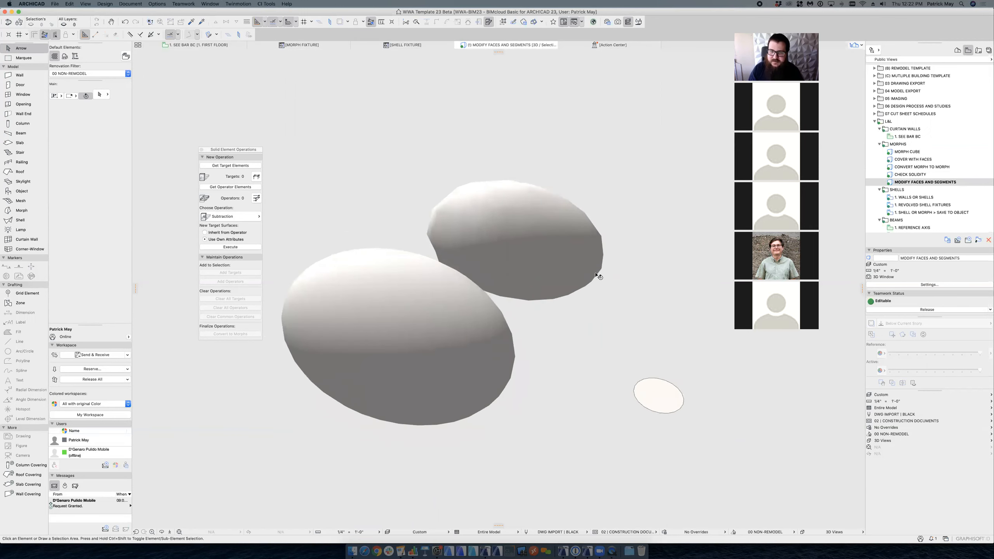
{"action": "middle_click_drag", "start_coordinate": [414, 291], "coordinate": [433, 336], "text": "shift"}
{"action": "left_click", "coordinate": [511, 330]}
{"action": "left_click", "coordinate": [507, 275]}
{"action": "middle_click_drag", "start_coordinate": [495, 244], "coordinate": [464, 351], "text": "shift"}
{"action": "key", "text": "Escape"}
Step: Open the default object settings and browse the BIMcloud libraries to WWA Library 23's 13 Special Construction WWA folder
{"action": "key", "text": "o"}
{"action": "key", "text": "super+t"}
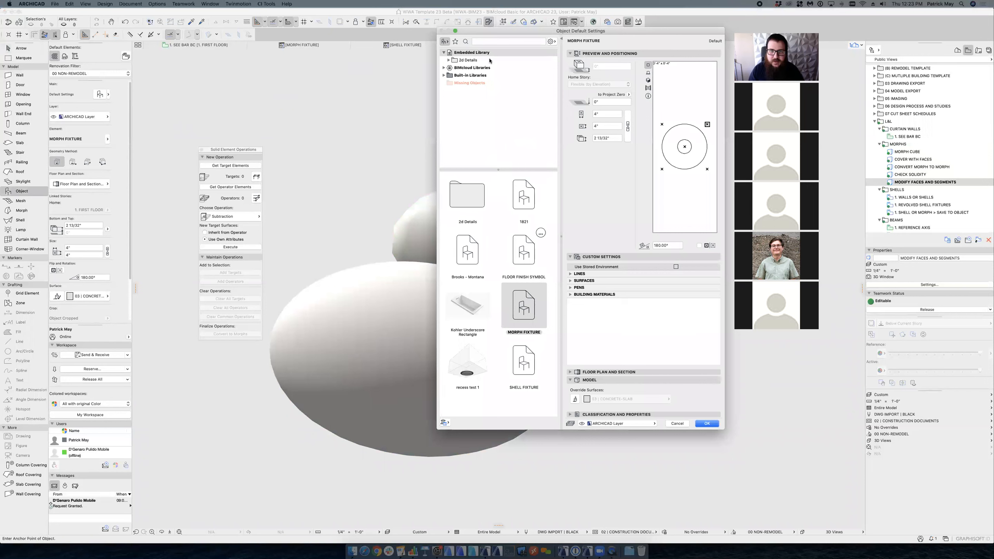
{"action": "left_click", "coordinate": [471, 68]}
{"action": "left_click", "coordinate": [524, 208]}
{"action": "double_click", "coordinate": [524, 208]}
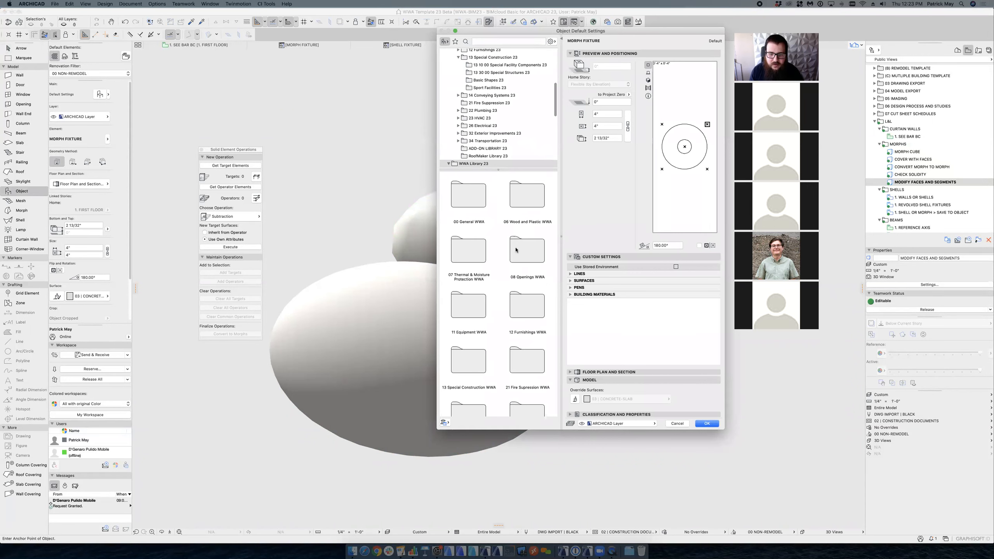
{"action": "scroll", "coordinate": [501, 245], "scroll_direction": "down", "scroll_amount": 3}
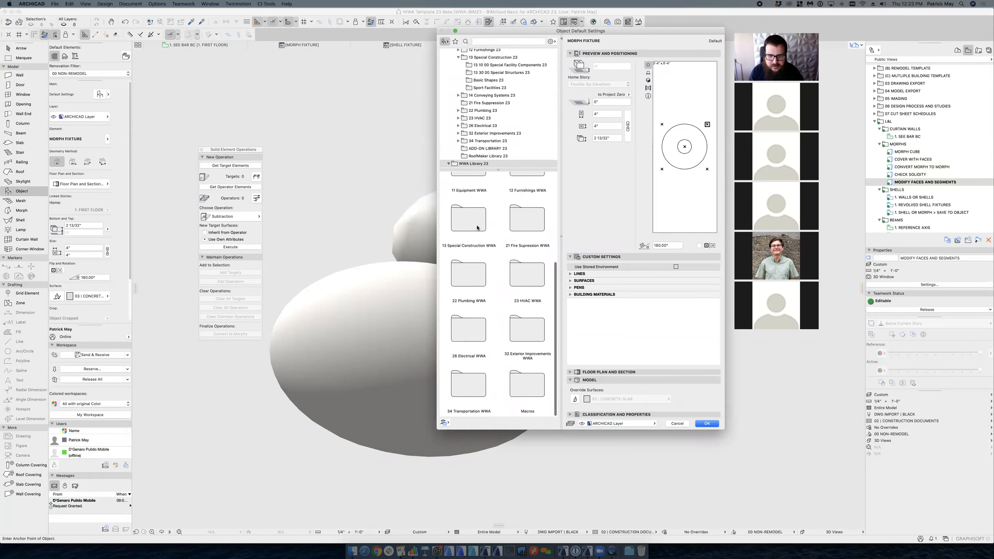
{"action": "double_click", "coordinate": [477, 227]}
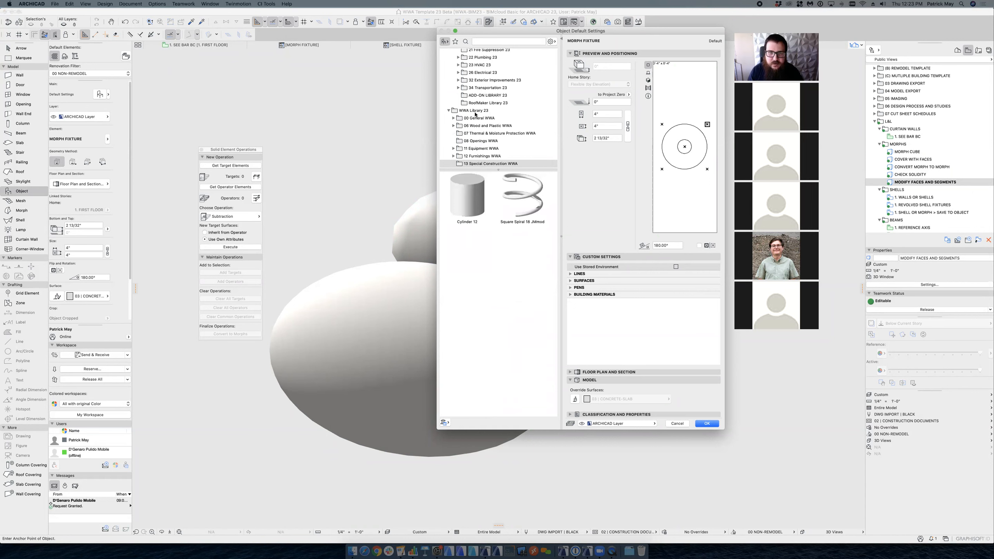
Step: Choose the Elbow 23 object from the Basic Shapes 23 folder under 13 Special Construction 23
{"action": "scroll", "coordinate": [475, 114], "scroll_direction": "up", "scroll_amount": 3}
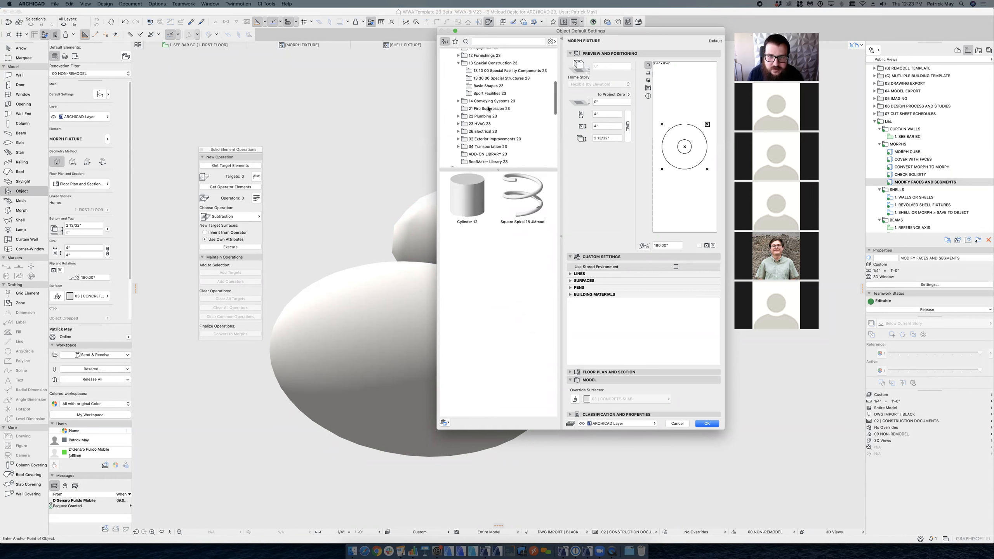
{"action": "scroll", "coordinate": [491, 105], "scroll_direction": "up", "scroll_amount": 1}
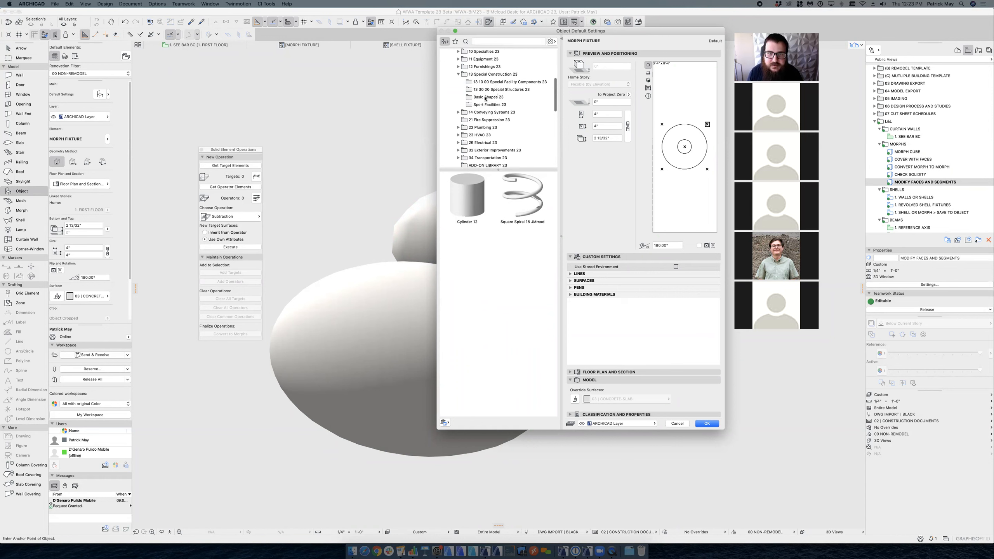
{"action": "left_click", "coordinate": [485, 98]}
{"action": "scroll", "coordinate": [506, 288], "scroll_direction": "down", "scroll_amount": 5}
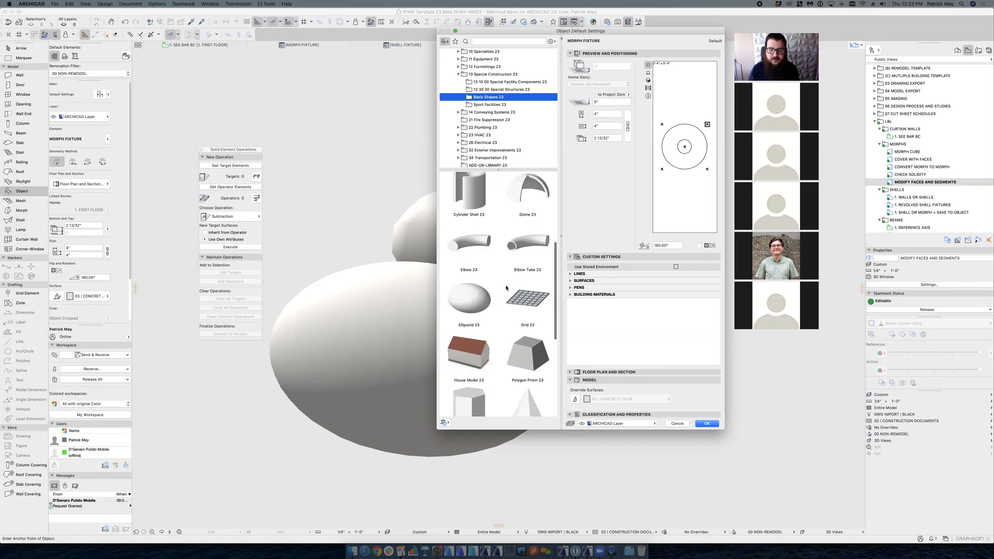
{"action": "scroll", "coordinate": [506, 288], "scroll_direction": "down", "scroll_amount": 1}
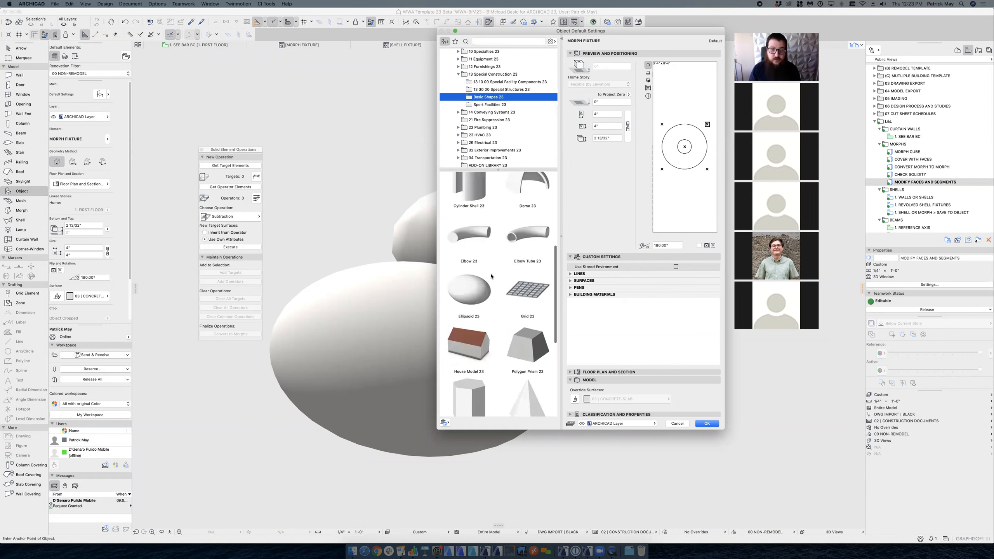
{"action": "left_click", "coordinate": [485, 254]}
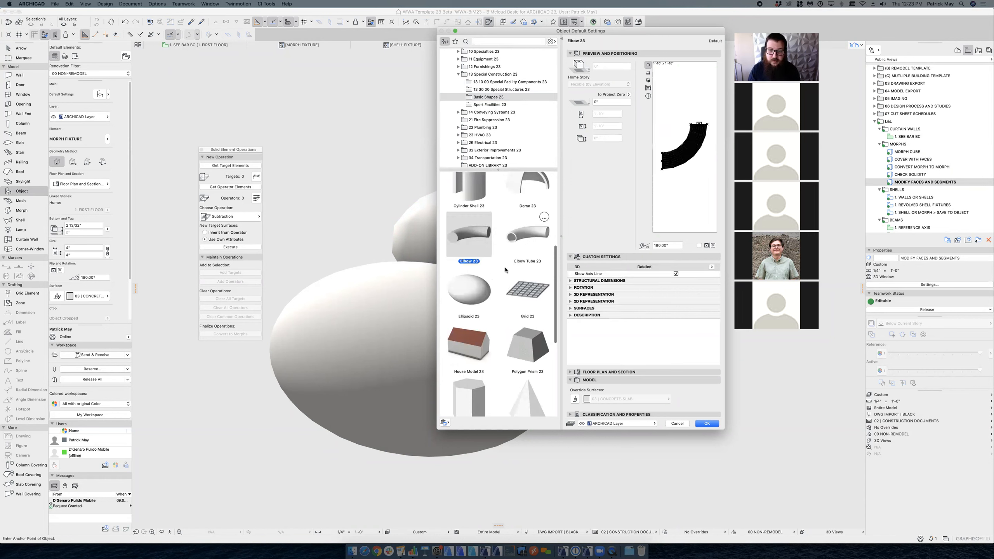
Step: Set the Elbow 23 object's 3D representation resolution to 64 and leave the object settings without applying them
{"action": "scroll", "coordinate": [505, 270], "scroll_direction": "up", "scroll_amount": 5}
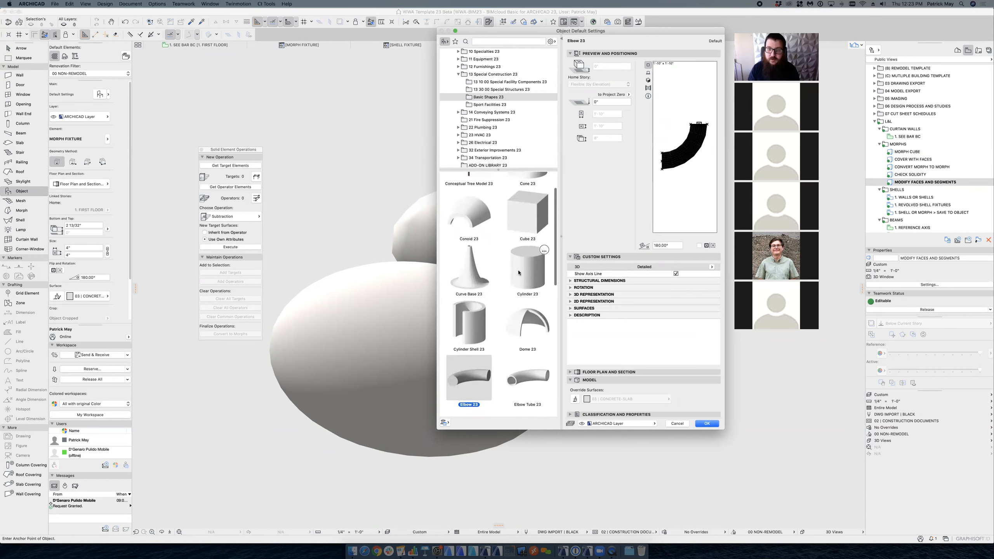
{"action": "left_click", "coordinate": [570, 294]}
{"action": "left_click", "coordinate": [642, 301]}
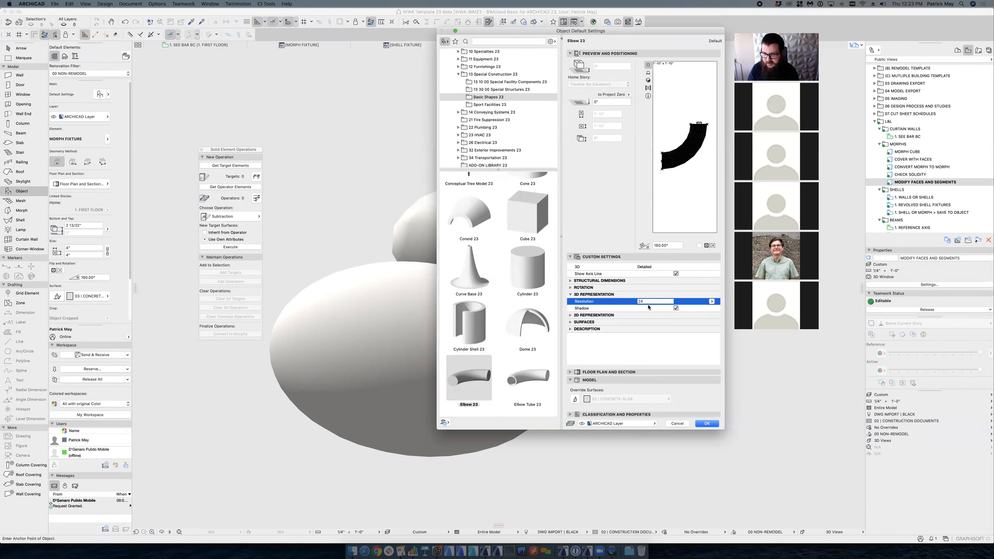
{"action": "type", "text": "64"}
{"action": "key", "text": "Return"}
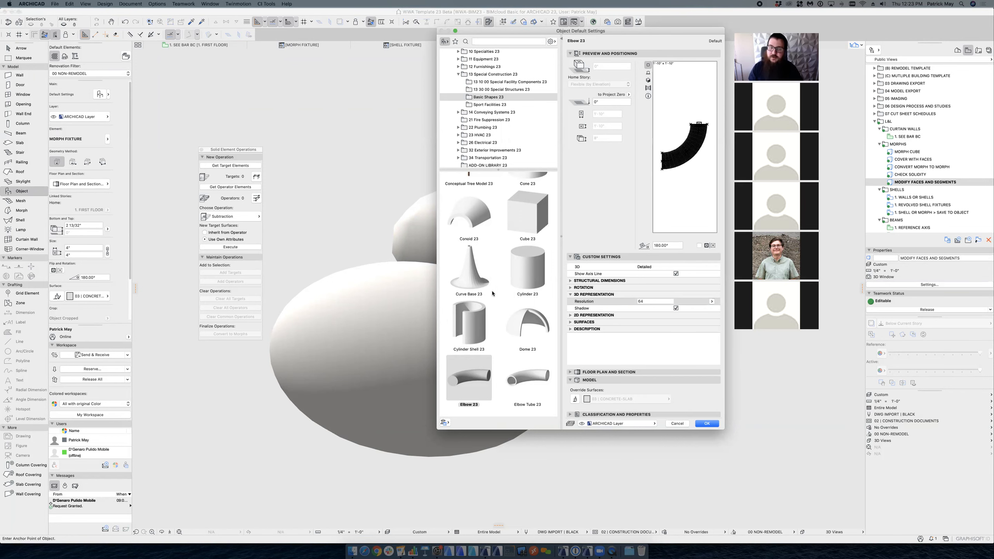
{"action": "key", "text": "Escape"}
{"action": "key", "text": "Escape"}
Step: Modify the segmentation of the flat round morph using More Segments with Double Segments enabled
{"action": "left_click", "coordinate": [681, 380]}
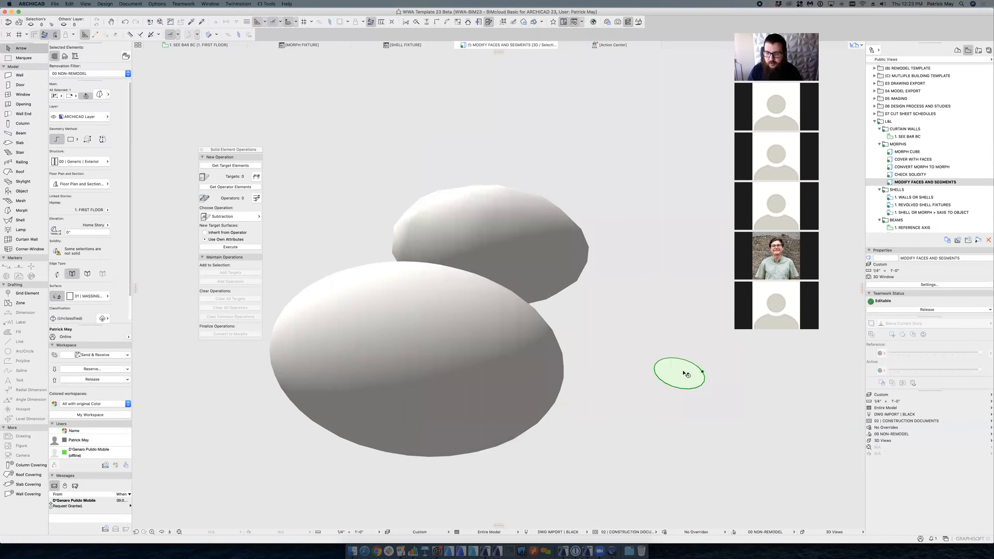
{"action": "scroll", "coordinate": [685, 374], "scroll_direction": "up", "scroll_amount": 5}
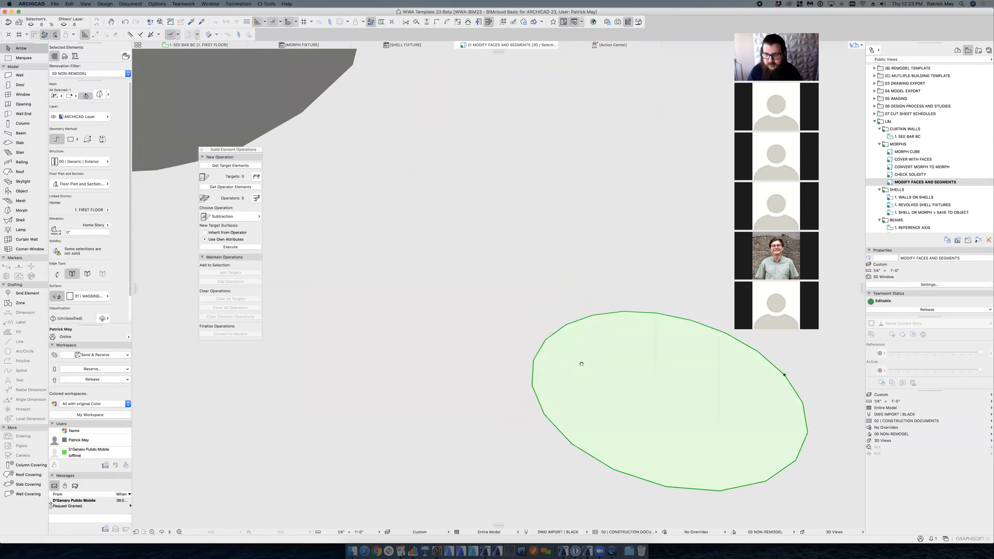
{"action": "middle_click_drag", "start_coordinate": [582, 364], "coordinate": [533, 348]}
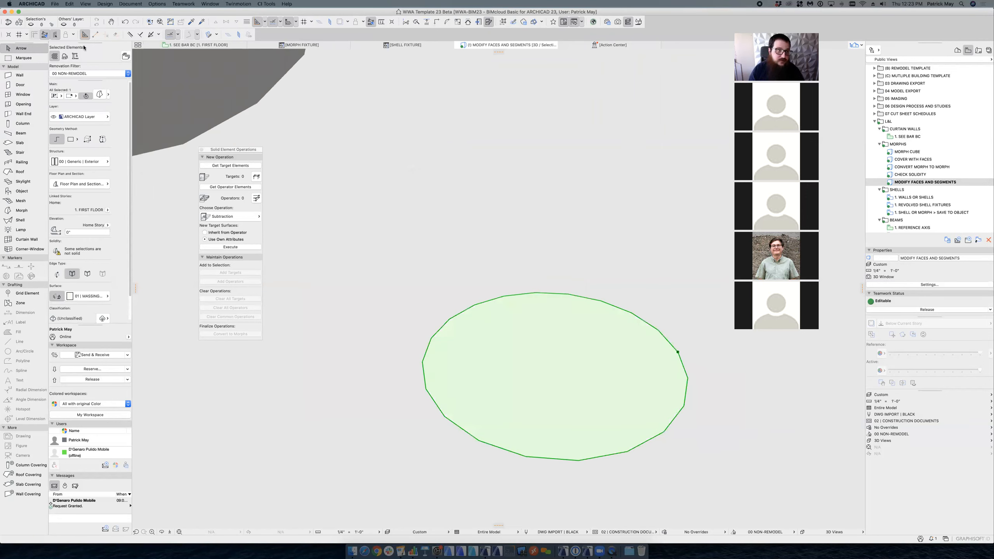
{"action": "left_click", "coordinate": [105, 5]}
{"action": "mouse_move", "coordinate": [145, 108]}
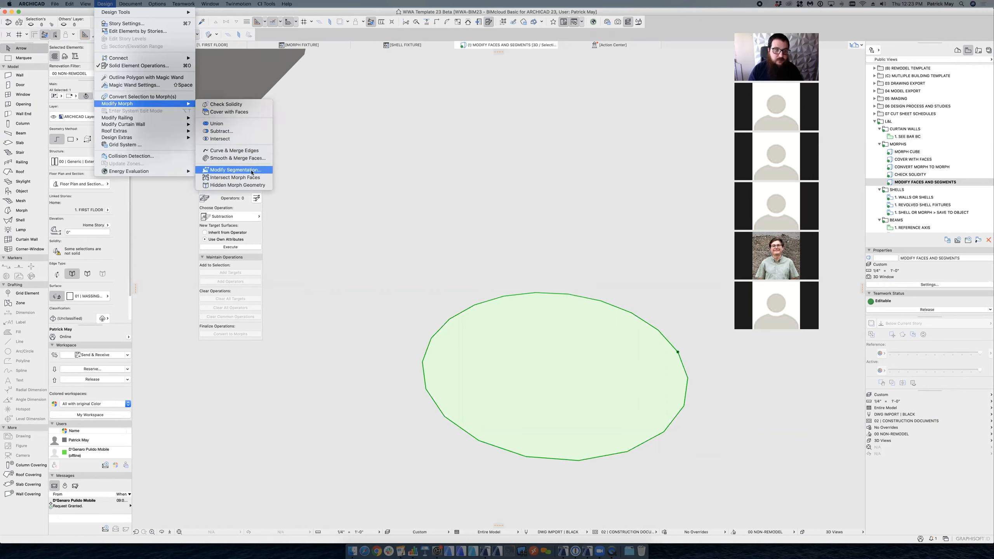
{"action": "key", "text": "Return"}
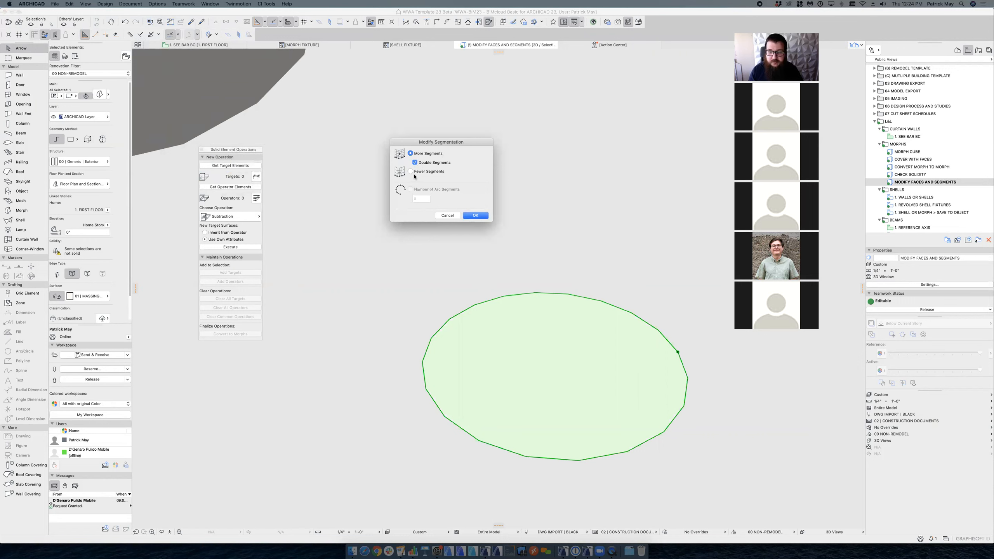
{"action": "left_click", "coordinate": [475, 216]}
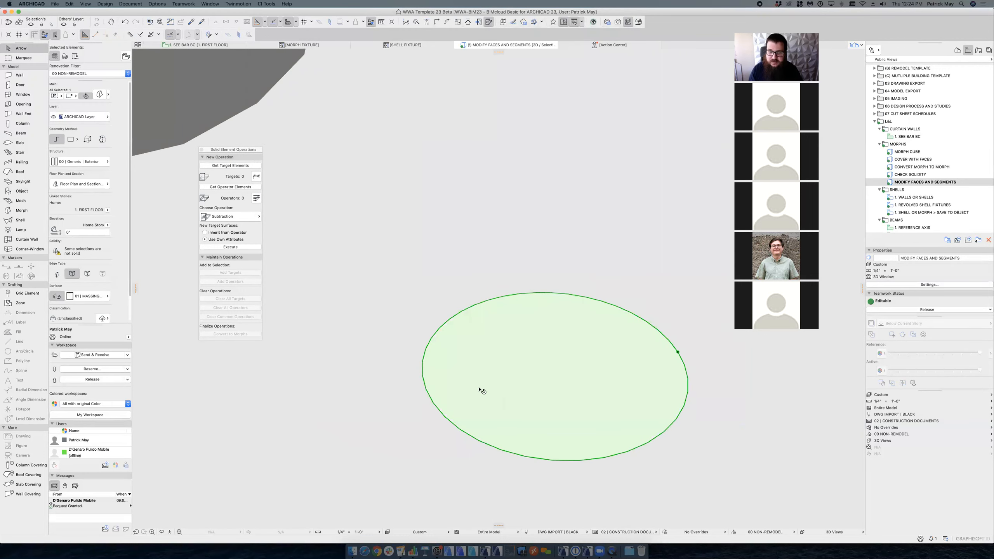
Step: Modify the segmentation of the rear ellipsoid morph using More Segments with Double Segments enabled
{"action": "scroll", "coordinate": [552, 340], "scroll_direction": "down", "scroll_amount": 5}
{"action": "middle_click_drag", "start_coordinate": [622, 325], "coordinate": [423, 266], "text": "shift"}
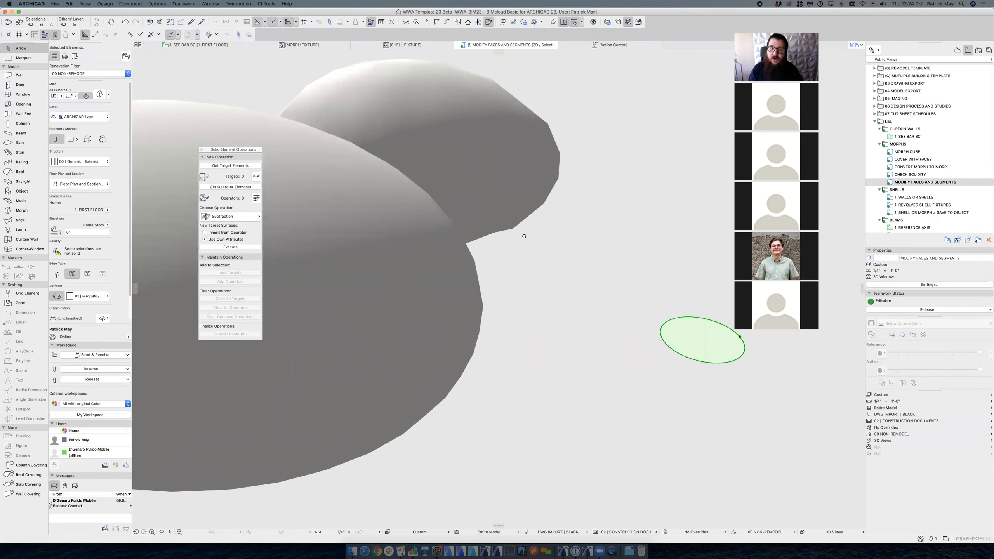
{"action": "left_click", "coordinate": [508, 250]}
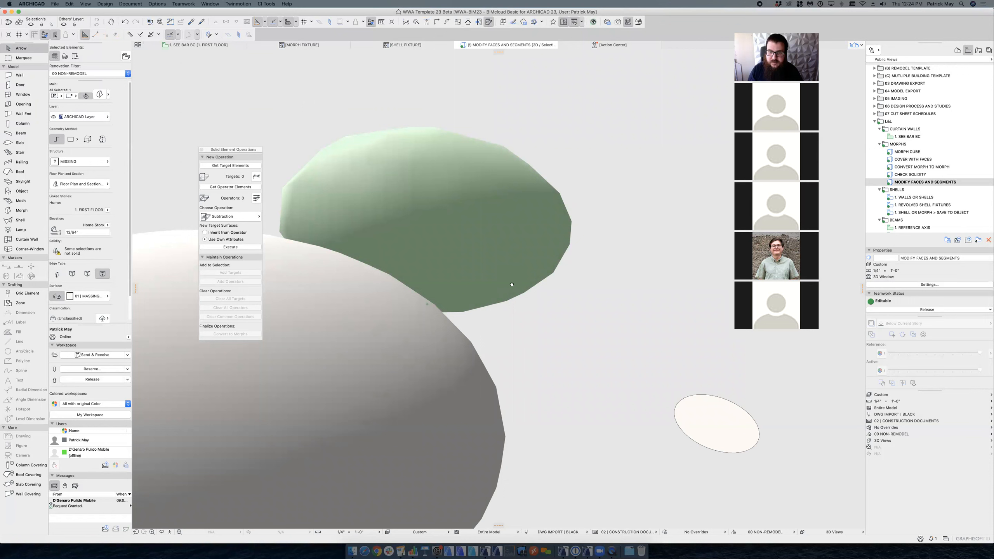
{"action": "middle_click_drag", "start_coordinate": [512, 284], "coordinate": [511, 285]}
{"action": "left_click", "coordinate": [465, 253]}
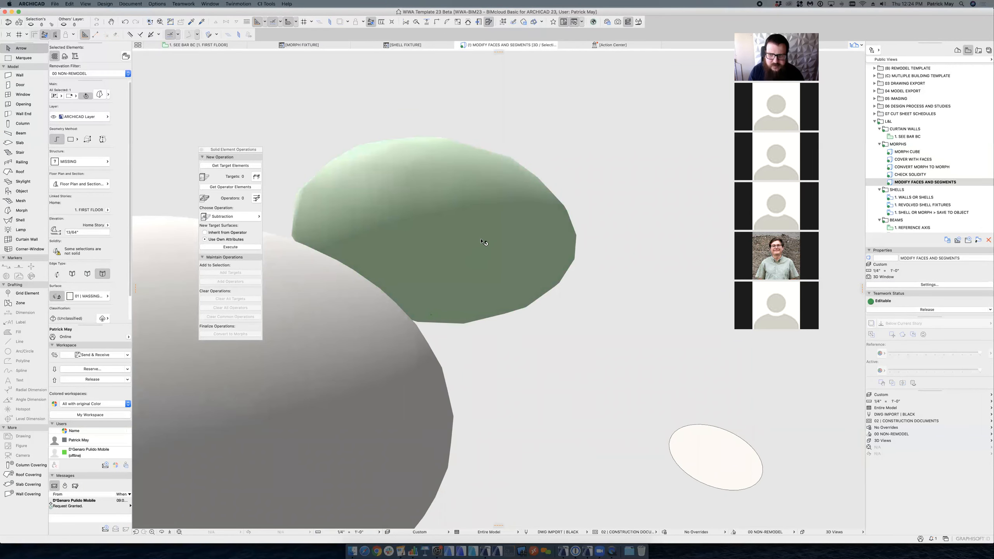
{"action": "left_click", "coordinate": [101, 4]}
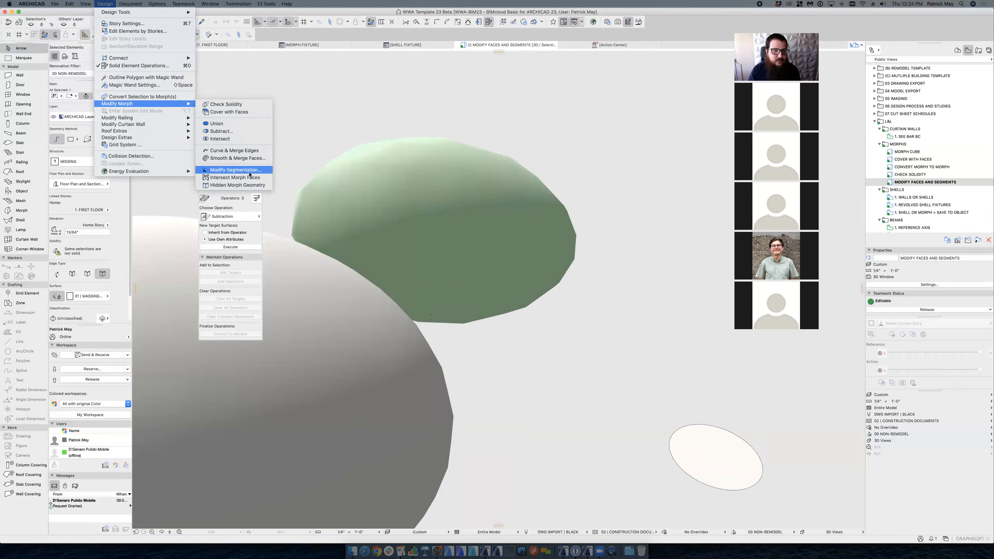
{"action": "left_click", "coordinate": [235, 170]}
{"action": "left_click", "coordinate": [475, 216]}
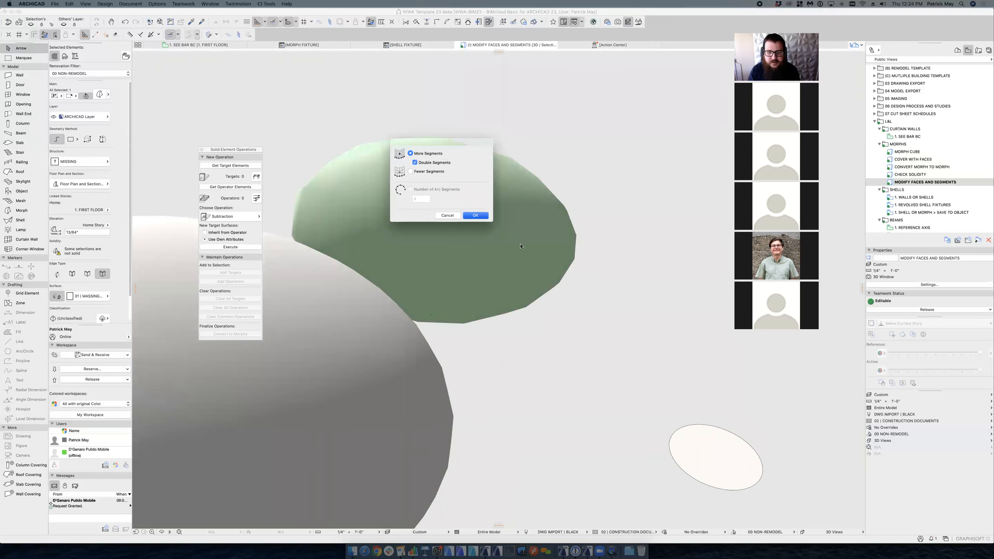
Step: Modify the segmentation of the front ellipsoid morph using the Fewer Segments option, and deselect the morph
{"action": "middle_click_drag", "start_coordinate": [507, 221], "coordinate": [427, 152], "text": "shift"}
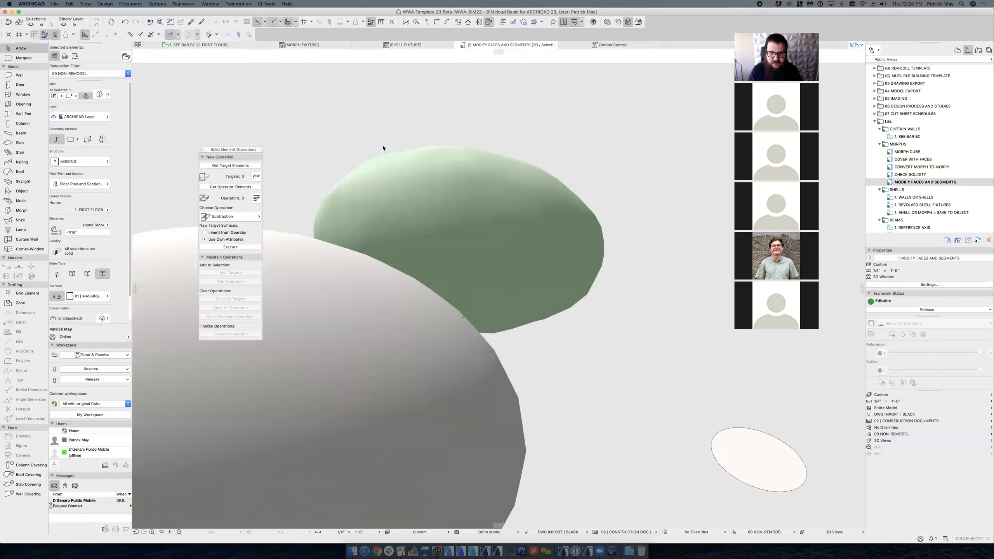
{"action": "scroll", "coordinate": [395, 195], "scroll_direction": "down", "scroll_amount": 8}
{"action": "middle_click_drag", "start_coordinate": [455, 213], "coordinate": [494, 255], "text": "shift"}
{"action": "left_click", "coordinate": [533, 291]}
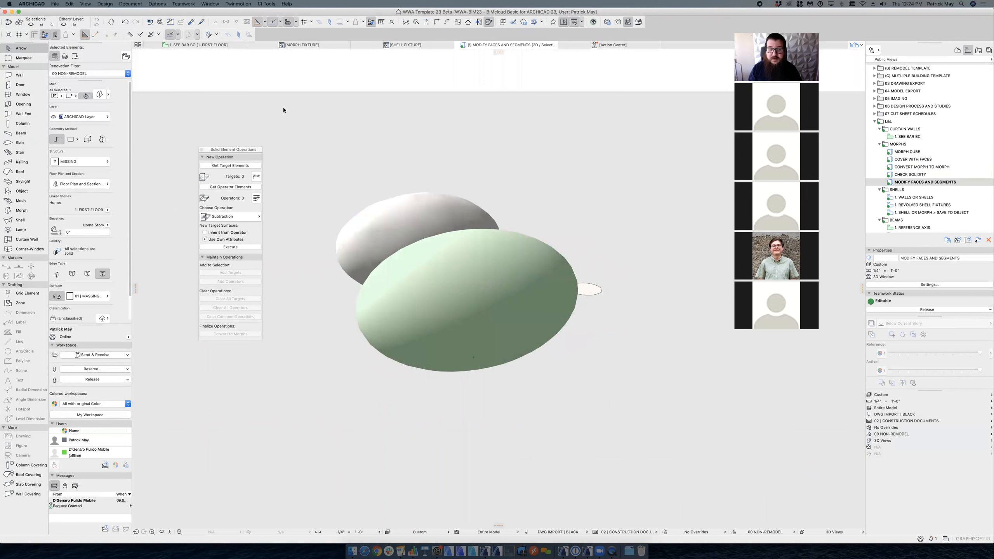
{"action": "left_click", "coordinate": [103, 3]}
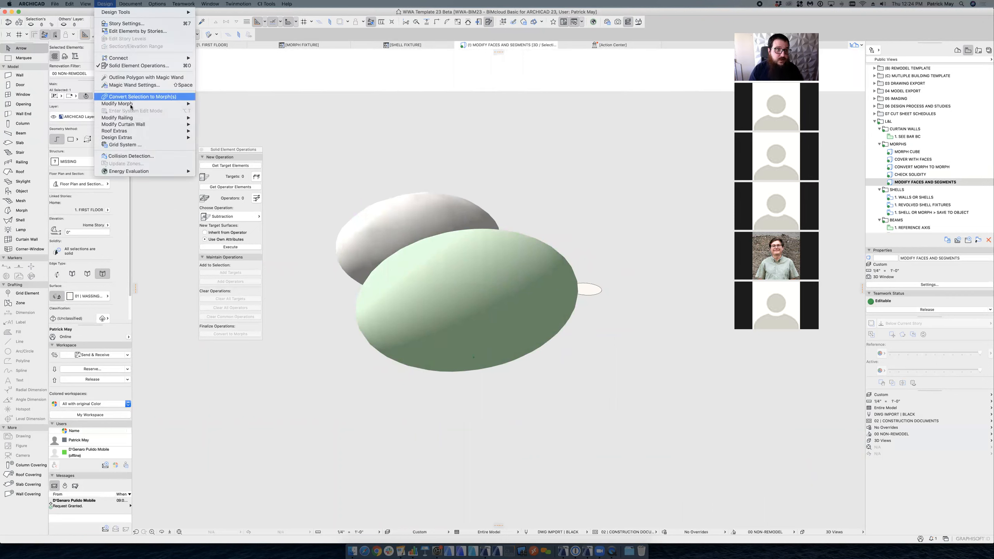
{"action": "mouse_move", "coordinate": [156, 104]}
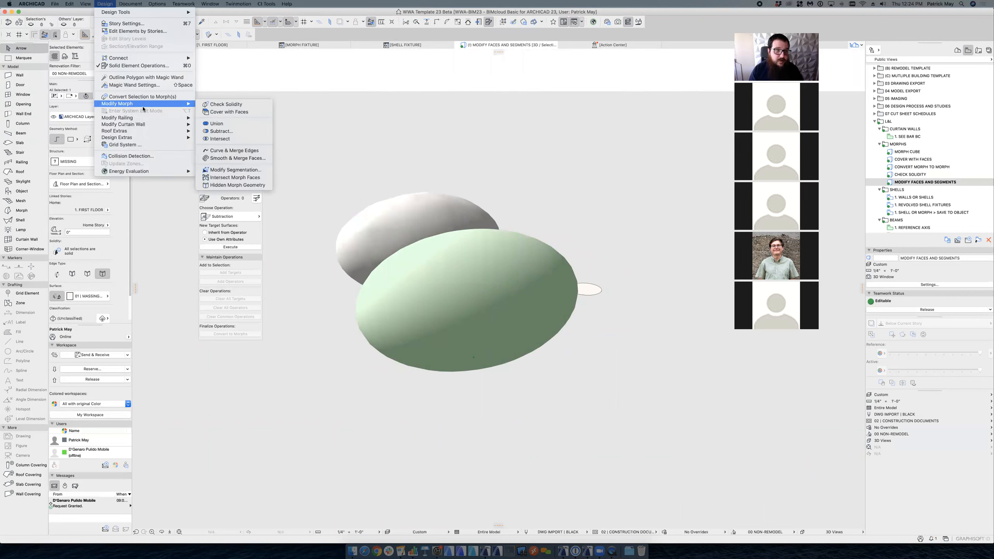
{"action": "left_click", "coordinate": [250, 171]}
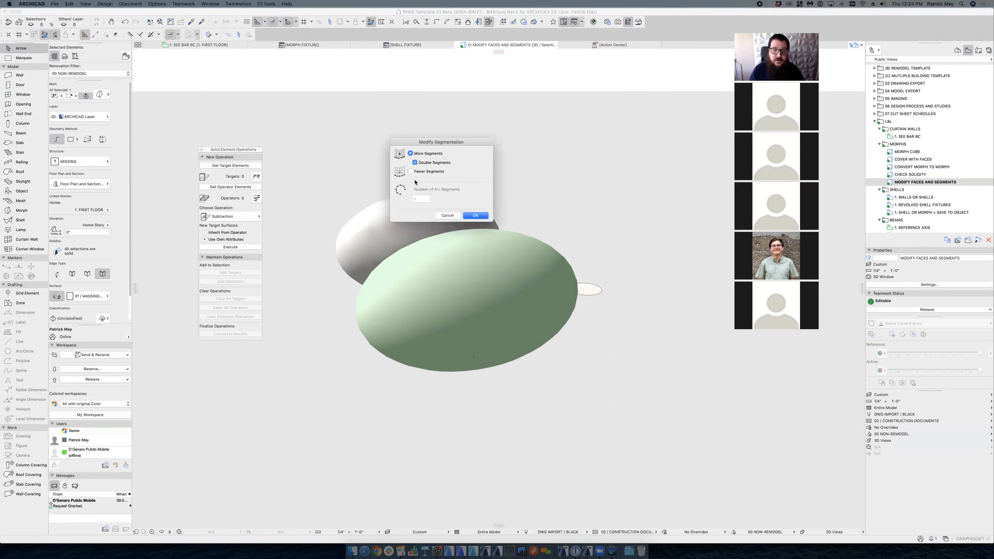
{"action": "left_click", "coordinate": [411, 171]}
{"action": "left_click", "coordinate": [476, 216]}
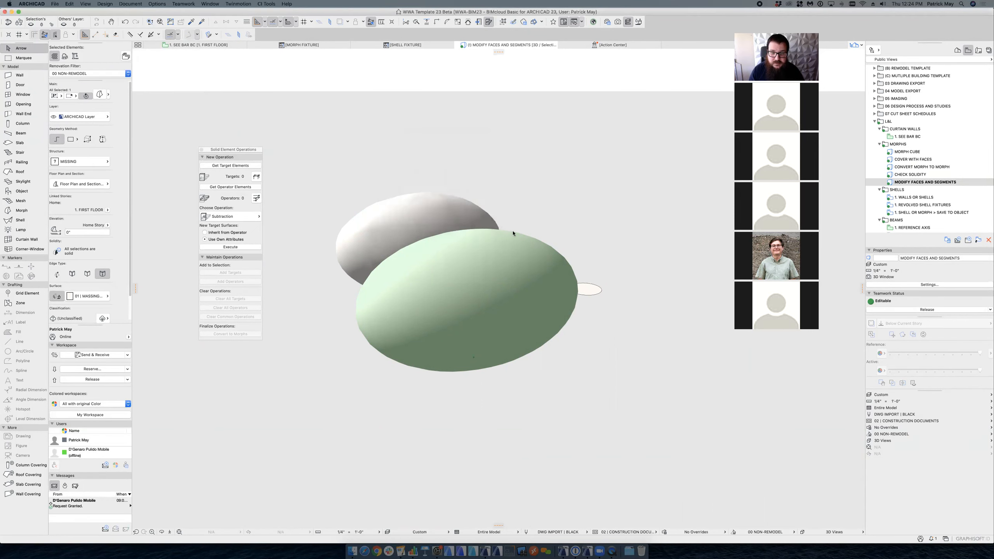
{"action": "middle_click_drag", "start_coordinate": [508, 224], "coordinate": [417, 328], "text": "shift"}
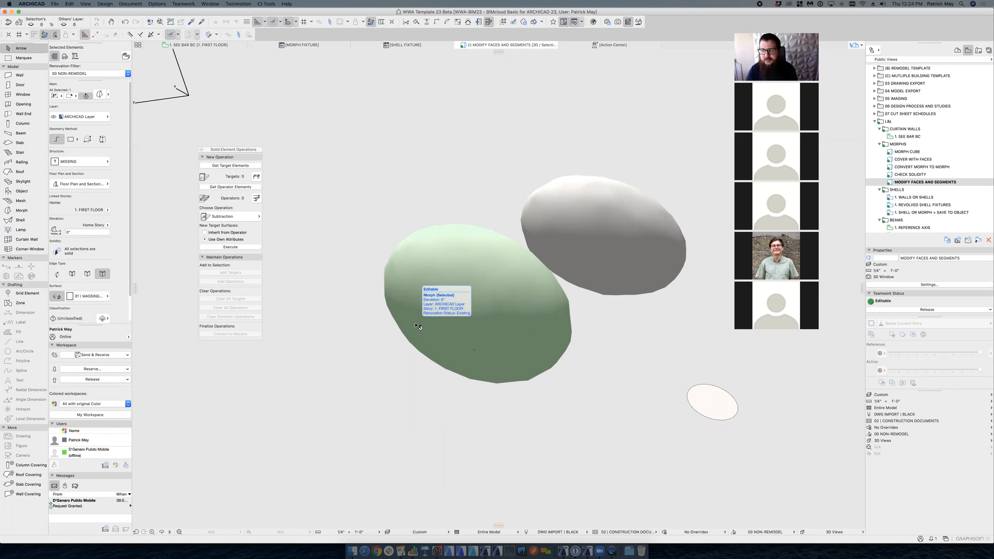
{"action": "left_click", "coordinate": [355, 254]}
Step: Open the 1. WALLS OR SHELLS view from the SHELLS folder of the saved views
{"action": "middle_click_drag", "start_coordinate": [650, 265], "coordinate": [555, 265]}
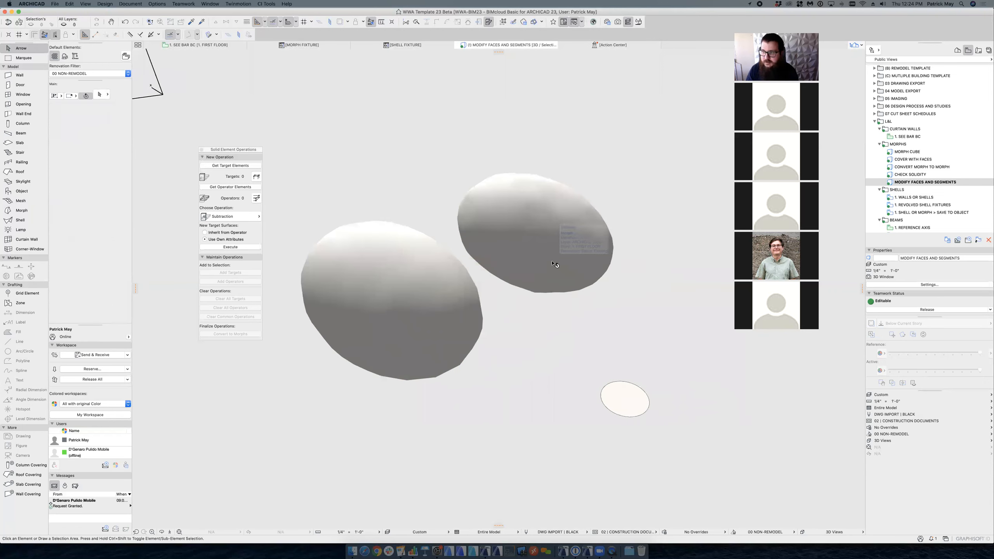
{"action": "scroll", "coordinate": [547, 284], "scroll_direction": "down", "scroll_amount": 5}
{"action": "mouse_move", "coordinate": [558, 283]}
{"action": "middle_mouse_down"}
{"action": "mouse_move", "coordinate": [528, 283]}
{"action": "mouse_move", "coordinate": [606, 257]}
{"action": "middle_mouse_up"}
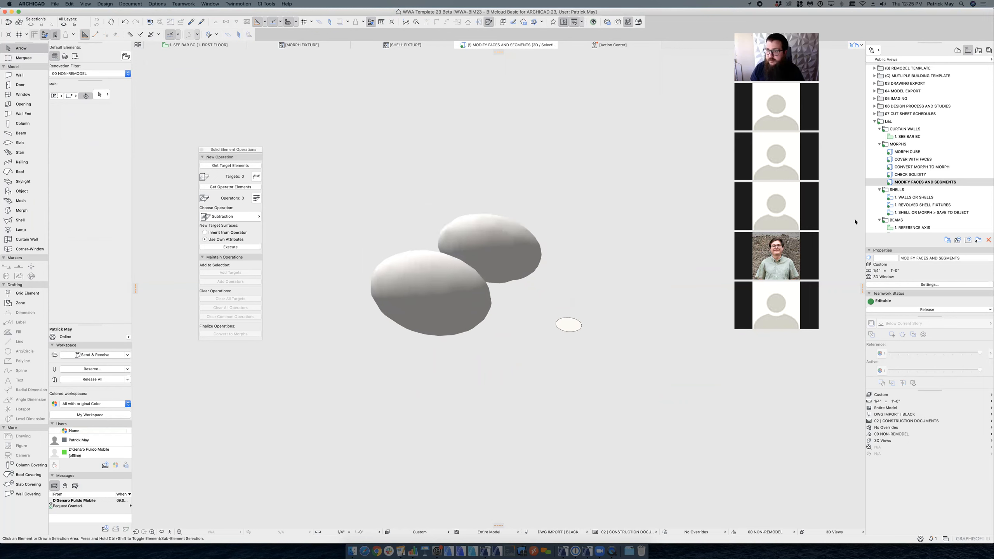
{"action": "left_click", "coordinate": [907, 198]}
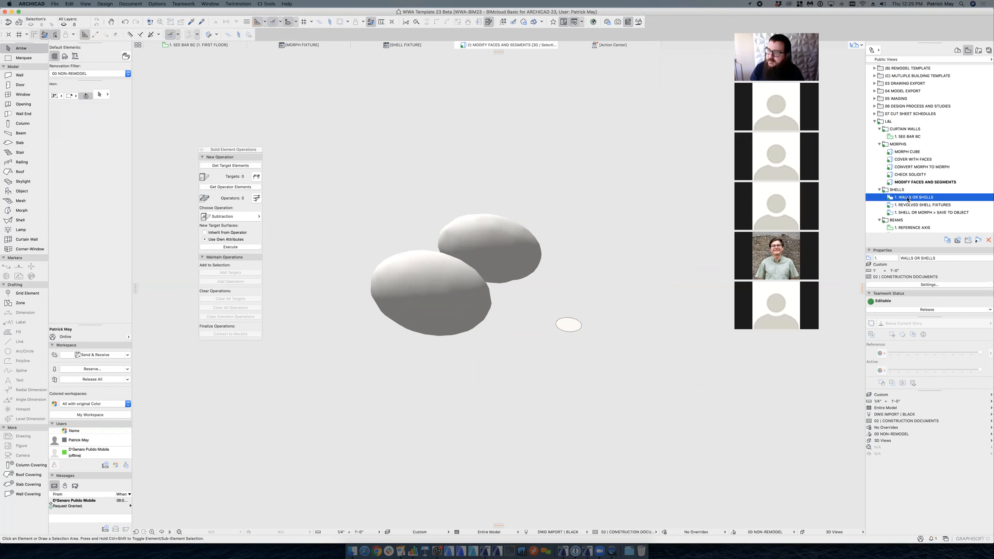
{"action": "double_click", "coordinate": [907, 198]}
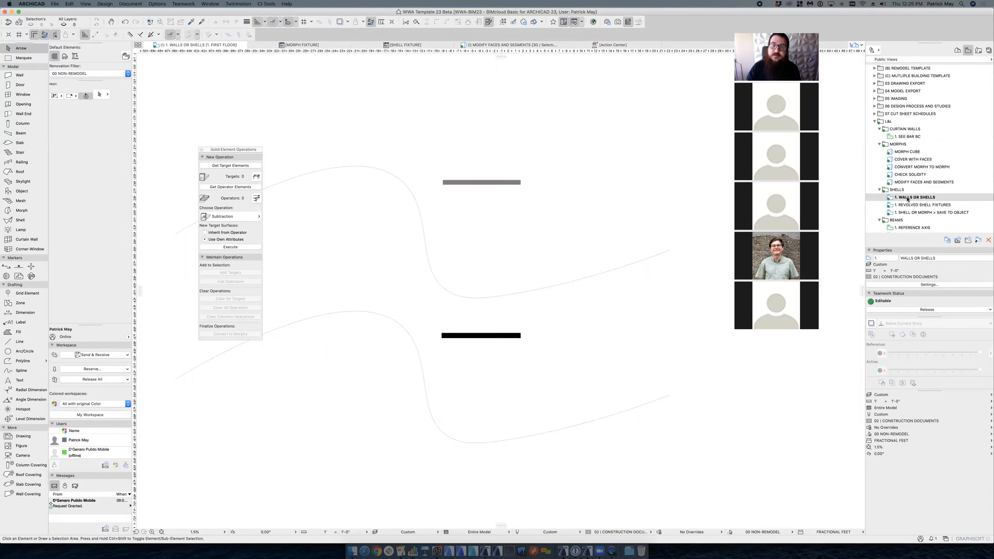
Step: Create a curved wall along the upper spline using the settings of the short grey wall
{"action": "left_click", "coordinate": [521, 183], "text": "alt"}
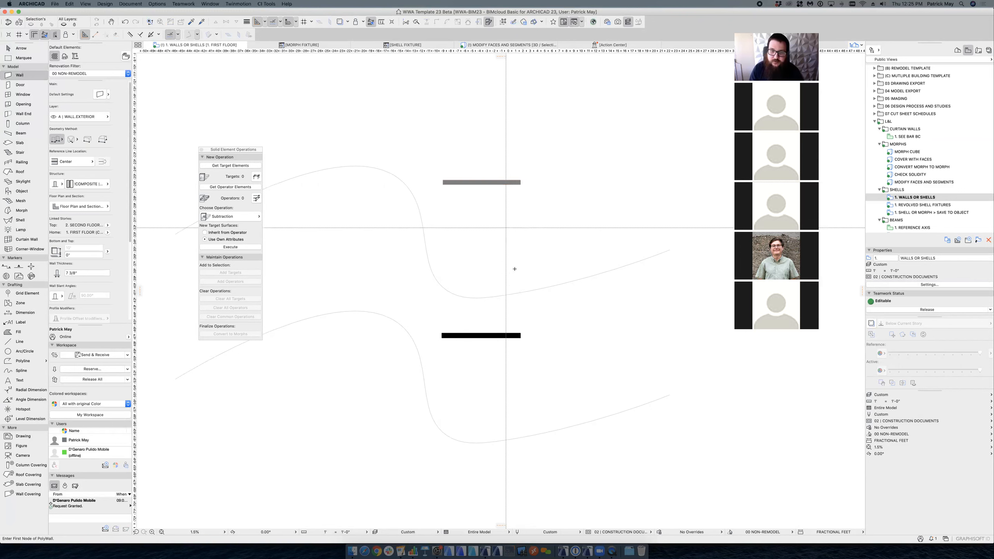
{"action": "left_click", "coordinate": [541, 292]}
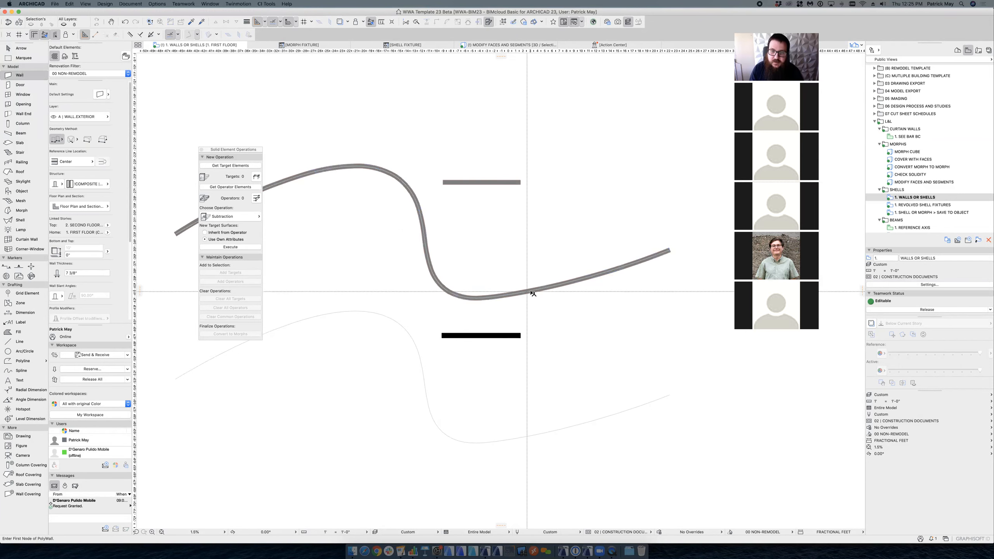
{"action": "key", "text": "Escape"}
Step: Show all the walls together in 3D and examine the curved wall up close
{"action": "key", "text": "super+a"}
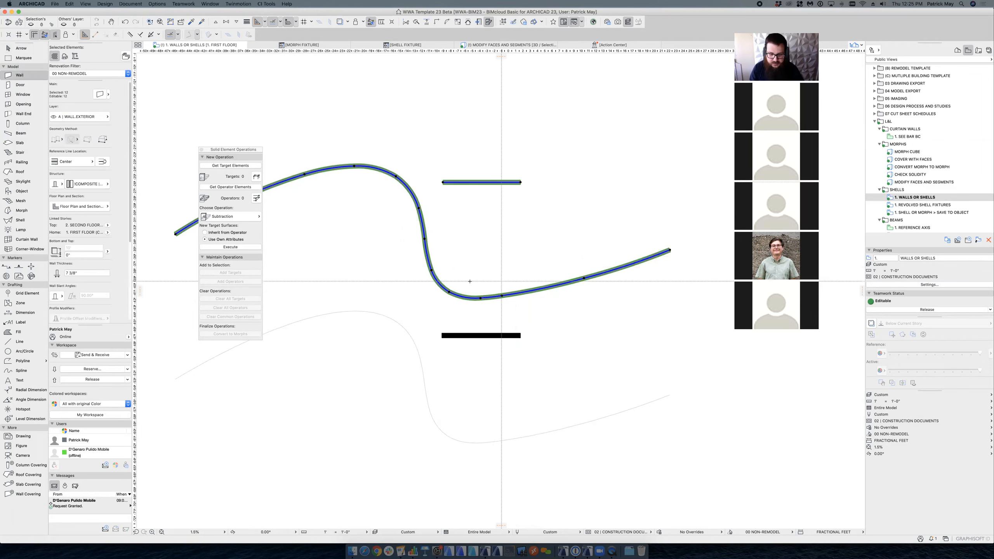
{"action": "key", "text": "F5"}
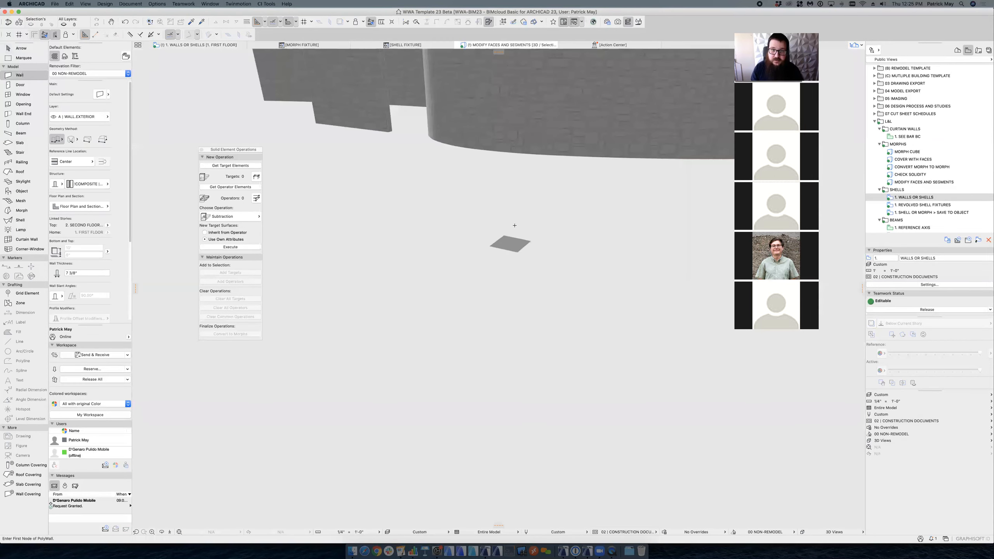
{"action": "middle_click_drag", "start_coordinate": [499, 282], "coordinate": [428, 265], "text": "shift"}
{"action": "key", "text": "Escape"}
{"action": "left_click", "coordinate": [447, 260]}
{"action": "left_click", "coordinate": [377, 268], "text": "shift"}
{"action": "key", "text": "Escape"}
{"action": "scroll", "coordinate": [408, 267], "scroll_direction": "up", "scroll_amount": 3}
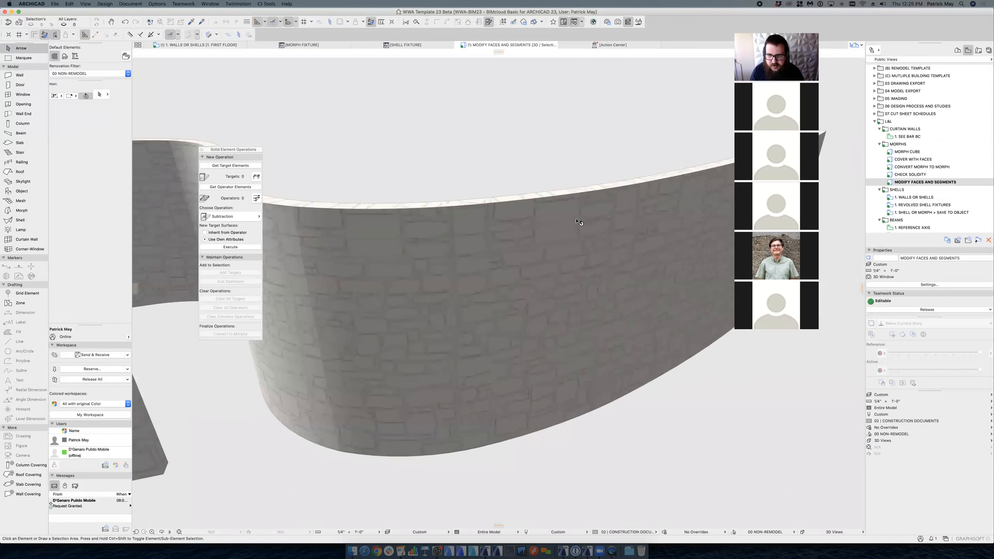
{"action": "middle_click_drag", "start_coordinate": [554, 259], "coordinate": [529, 250], "text": "shift"}
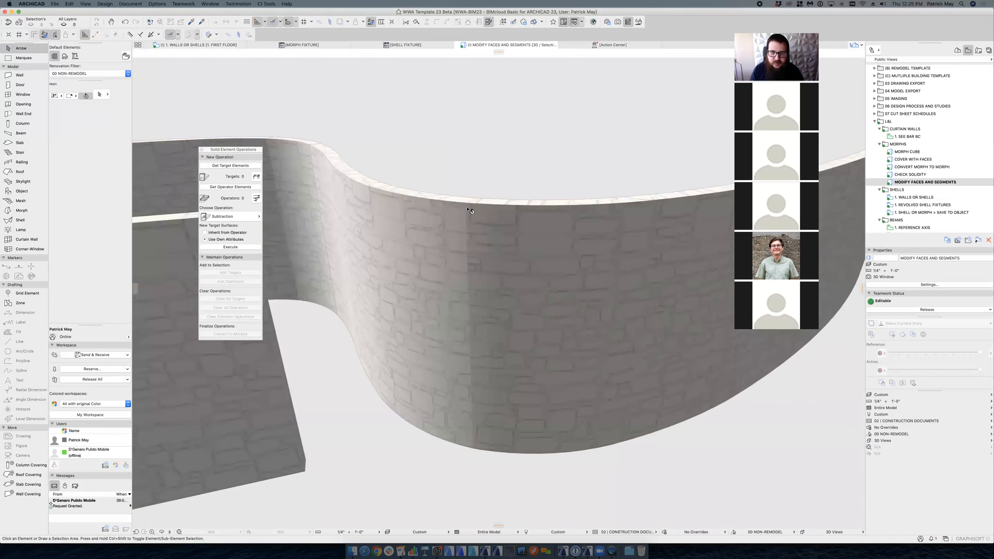
Step: Examine how the curved wall is divided into separate segments around its bends
{"action": "left_click", "coordinate": [494, 225]}
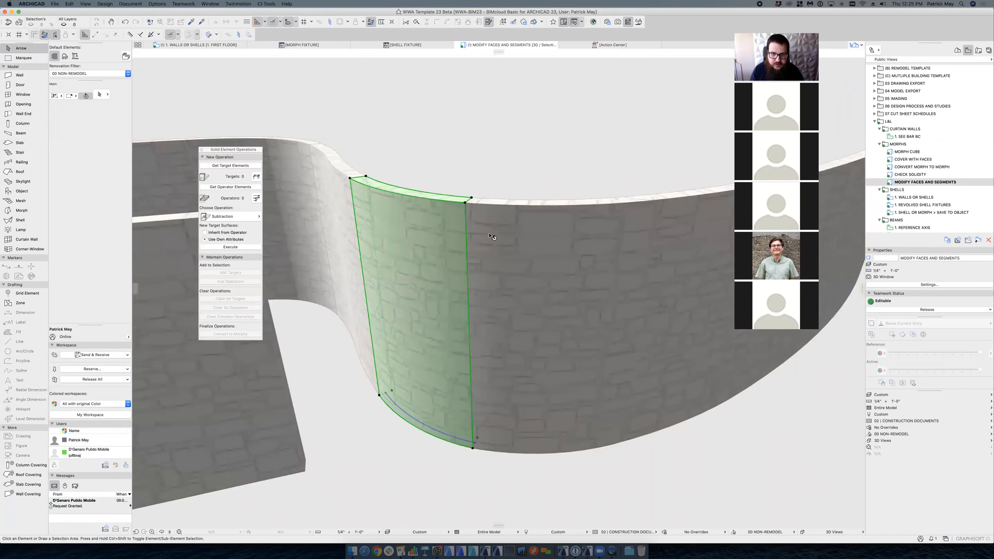
{"action": "left_click", "coordinate": [522, 247], "text": "shift"}
{"action": "middle_click_drag", "start_coordinate": [448, 311], "coordinate": [512, 303], "text": "shift"}
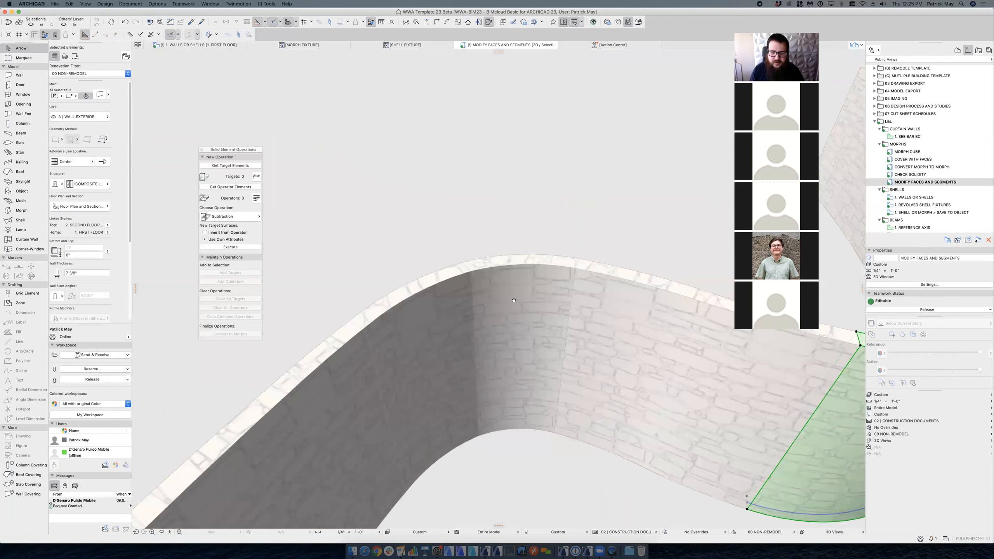
{"action": "left_click", "coordinate": [496, 269]}
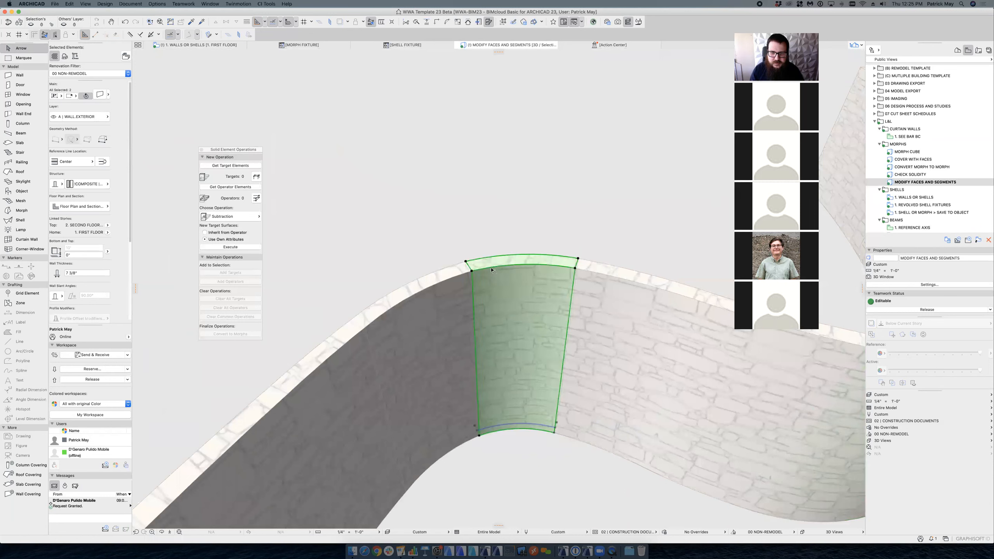
{"action": "left_click", "coordinate": [472, 427], "text": "shift"}
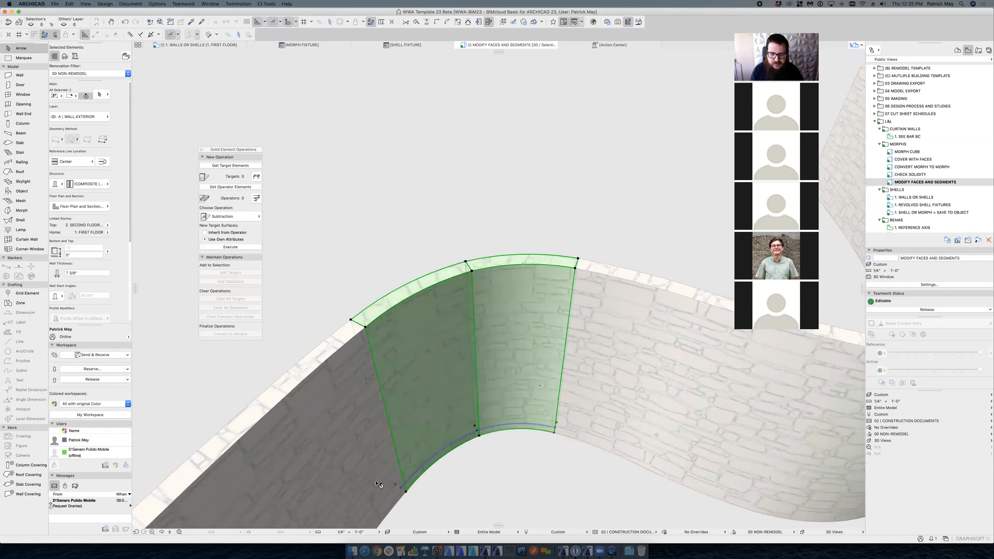
{"action": "left_click", "coordinate": [370, 421], "text": "shift"}
Step: Check the remaining wall segments from the near end through to the far bend, and clear the selection
{"action": "scroll", "coordinate": [388, 354], "scroll_direction": "down", "scroll_amount": 6}
{"action": "middle_click_drag", "start_coordinate": [395, 356], "coordinate": [463, 383], "text": "shift"}
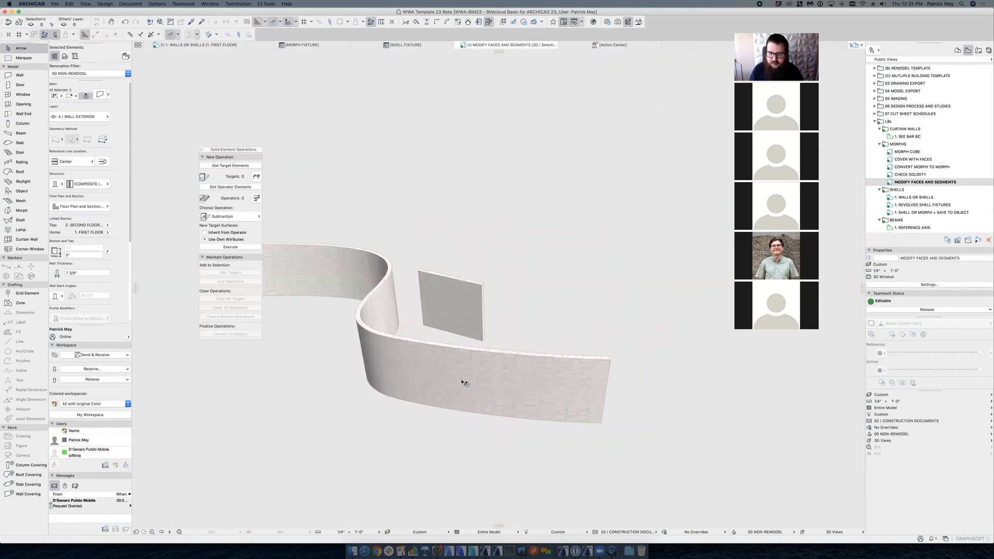
{"action": "left_click", "coordinate": [456, 378], "text": "shift"}
{"action": "left_click", "coordinate": [545, 379], "text": "shift"}
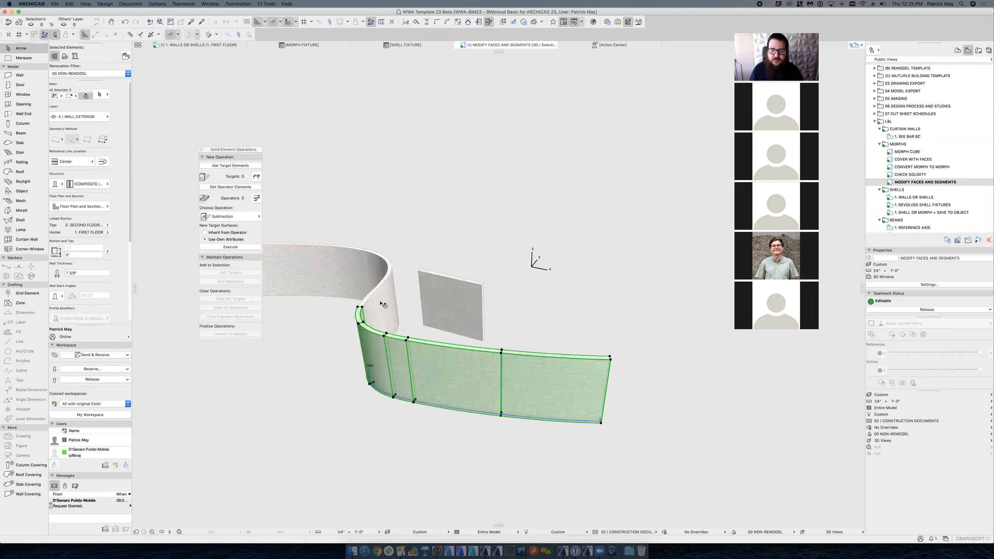
{"action": "left_click", "coordinate": [384, 304], "text": "shift"}
{"action": "left_click", "coordinate": [378, 264], "text": "shift"}
{"action": "left_click", "coordinate": [375, 262], "text": "shift"}
{"action": "left_click", "coordinate": [351, 261], "text": "shift"}
{"action": "left_click", "coordinate": [407, 289]}
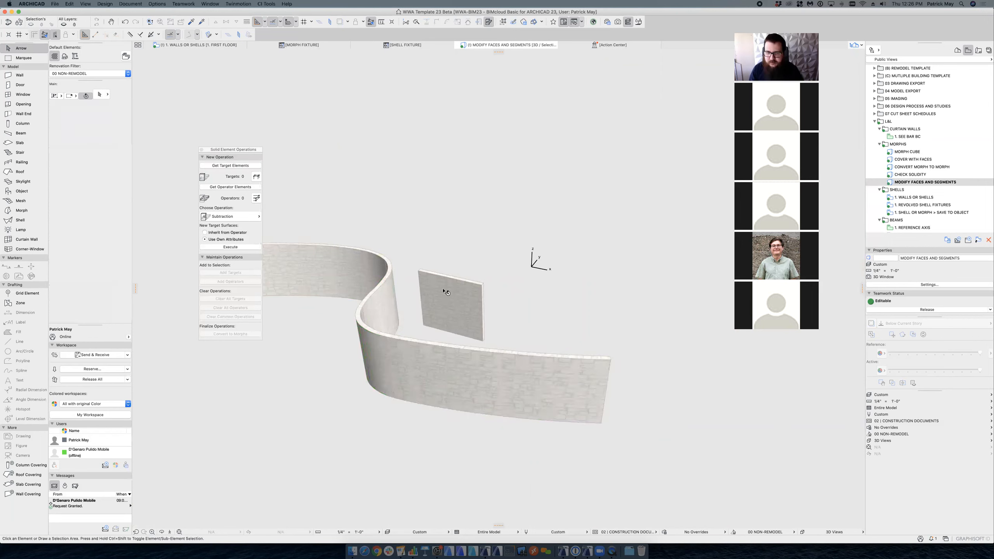
Step: Create an extruded shell along the lower spline on the floor plan
{"action": "key", "text": "F2"}
{"action": "key", "text": "Escape"}
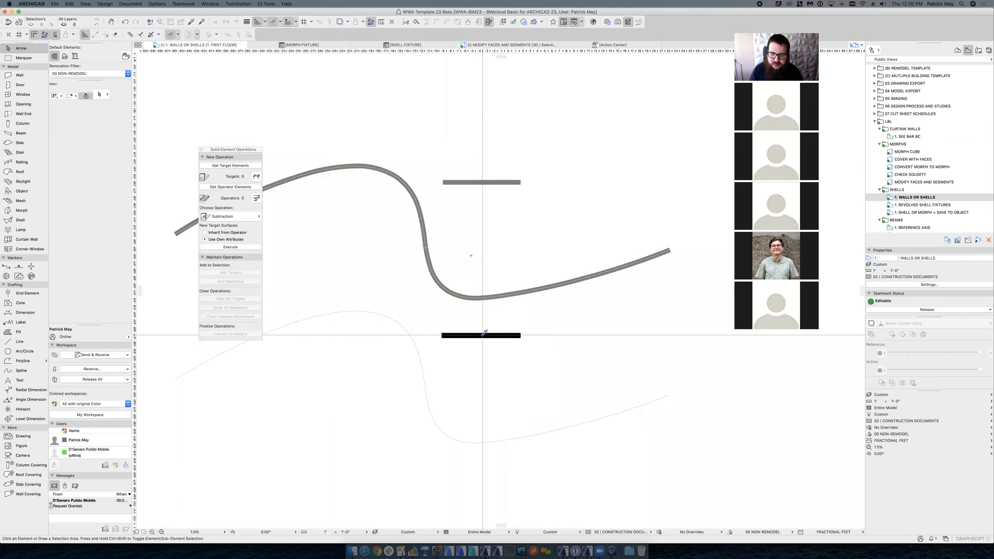
{"action": "left_click", "coordinate": [20, 220]}
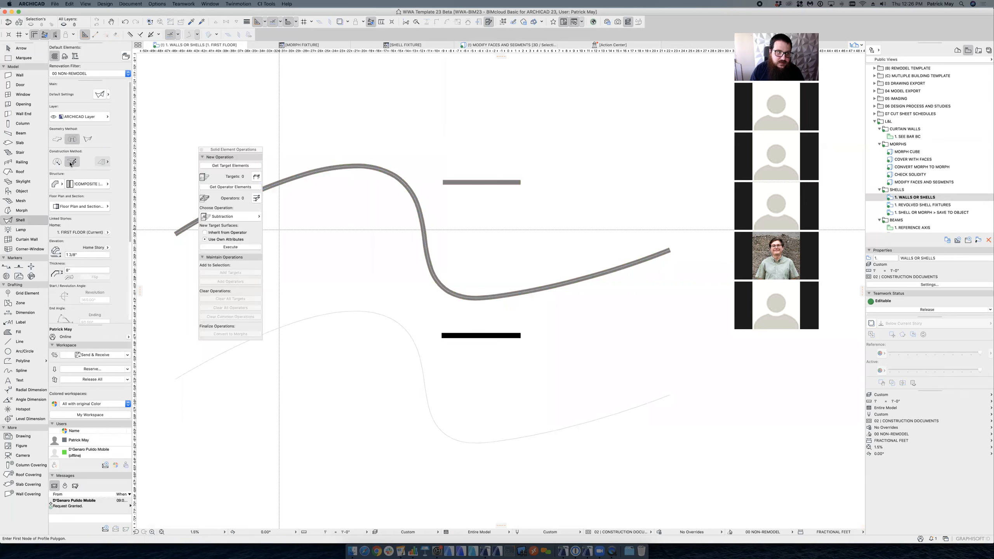
{"action": "left_click", "coordinate": [59, 141]}
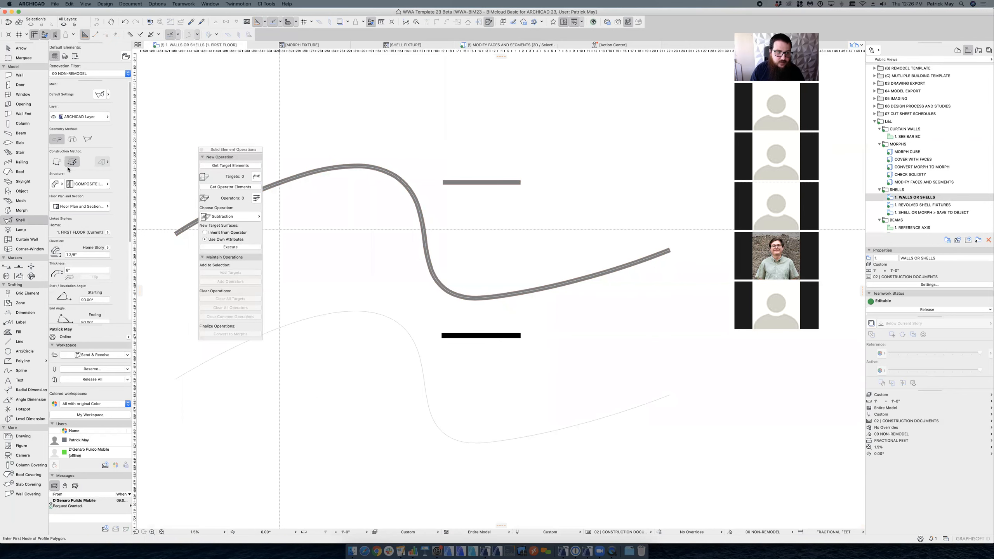
{"action": "scroll", "coordinate": [426, 276], "scroll_direction": "left", "scroll_amount": 3}
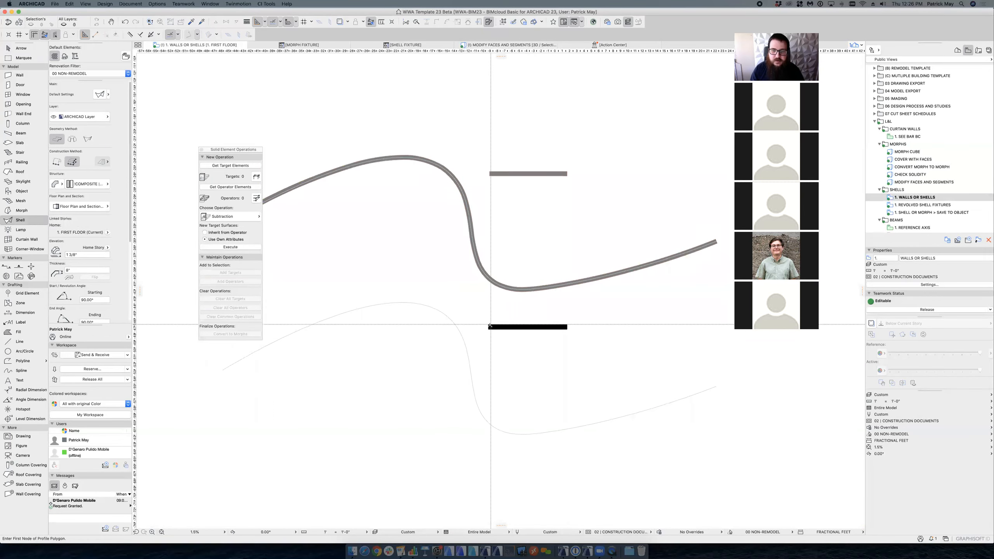
{"action": "left_click", "coordinate": [449, 317]}
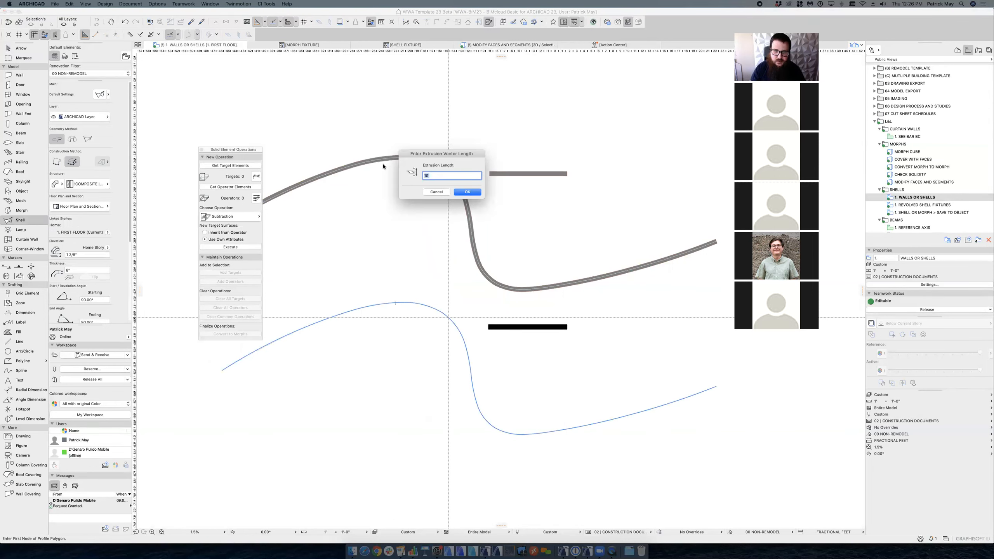
{"action": "type", "text": "1"}
{"action": "key", "text": "Return"}
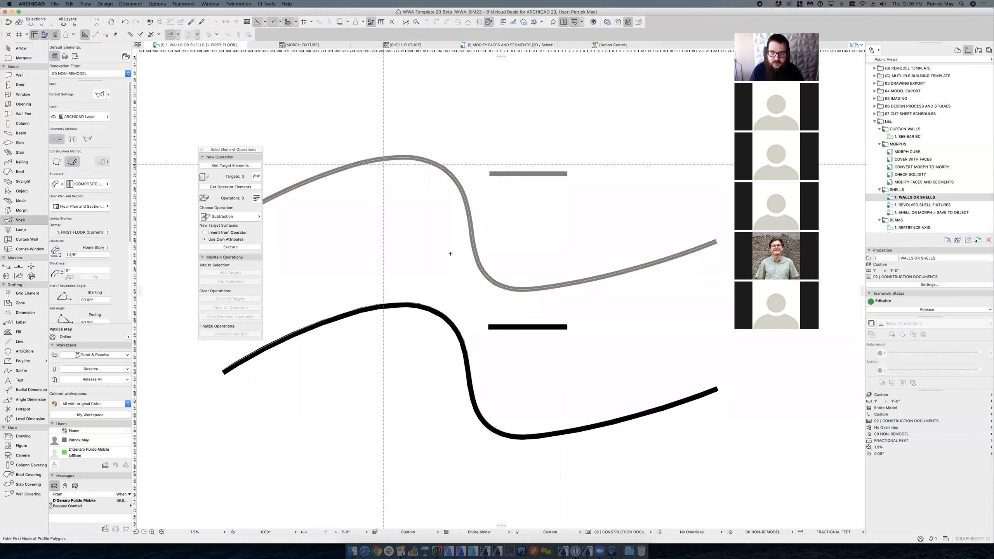
Step: Show the new shell on its own in 3D and move it vertically up to an elevation of about 3'-4"
{"action": "left_click", "coordinate": [466, 362]}
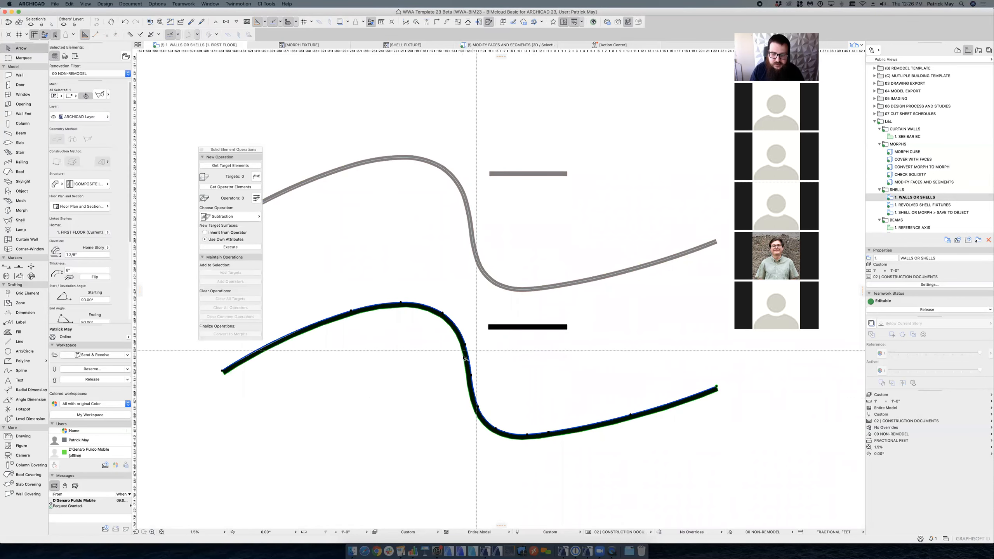
{"action": "key", "text": "F5"}
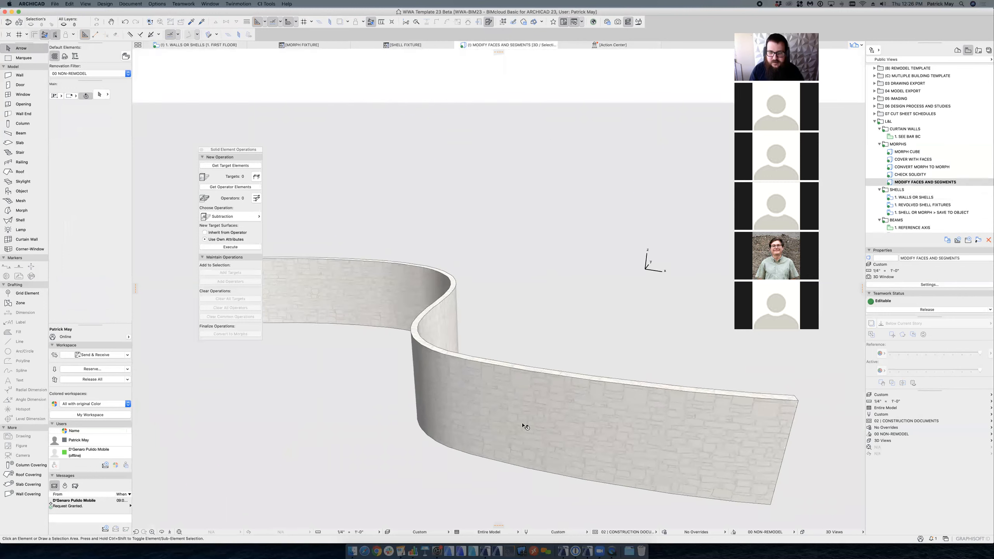
{"action": "left_click", "coordinate": [544, 378]}
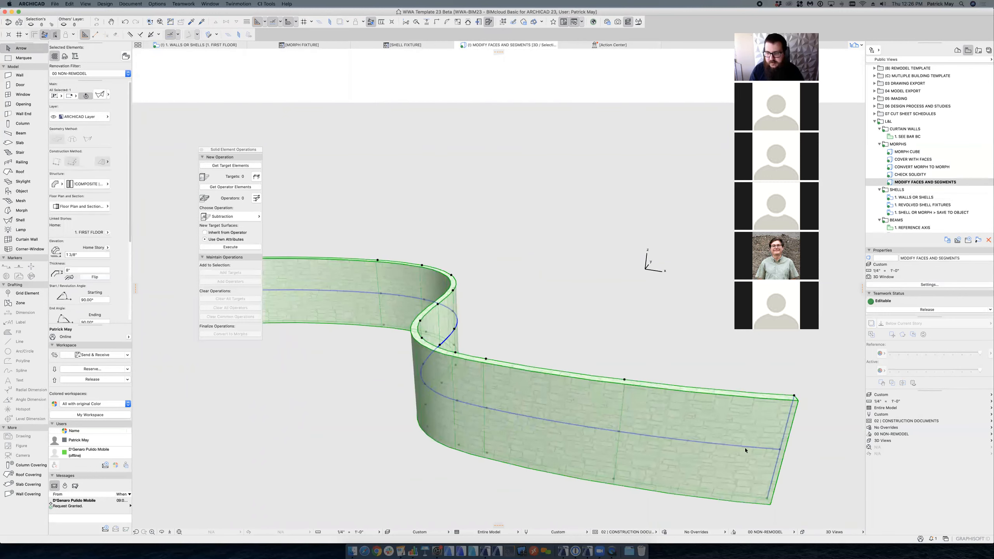
{"action": "key", "text": "super+d"}
{"action": "left_click", "coordinate": [767, 500]}
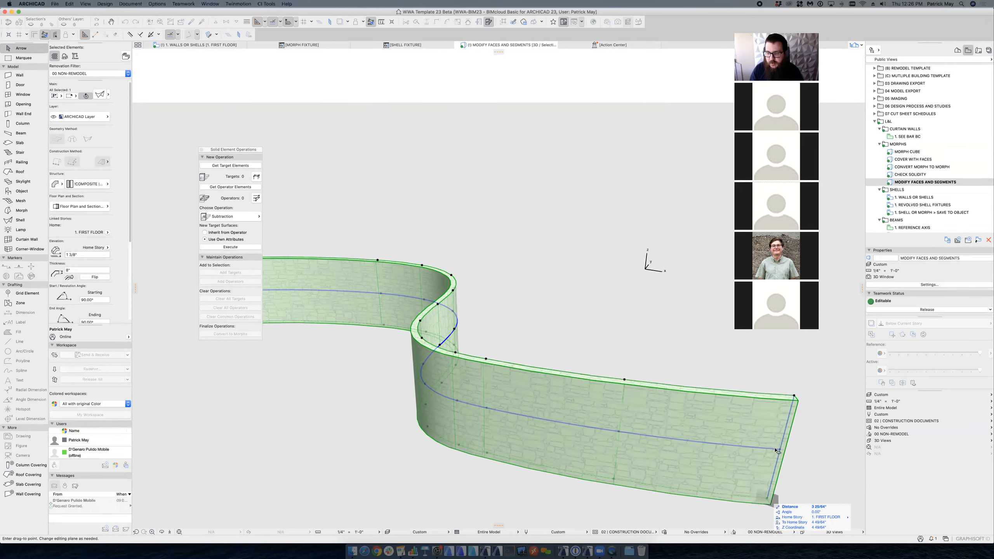
{"action": "left_click", "coordinate": [705, 424]}
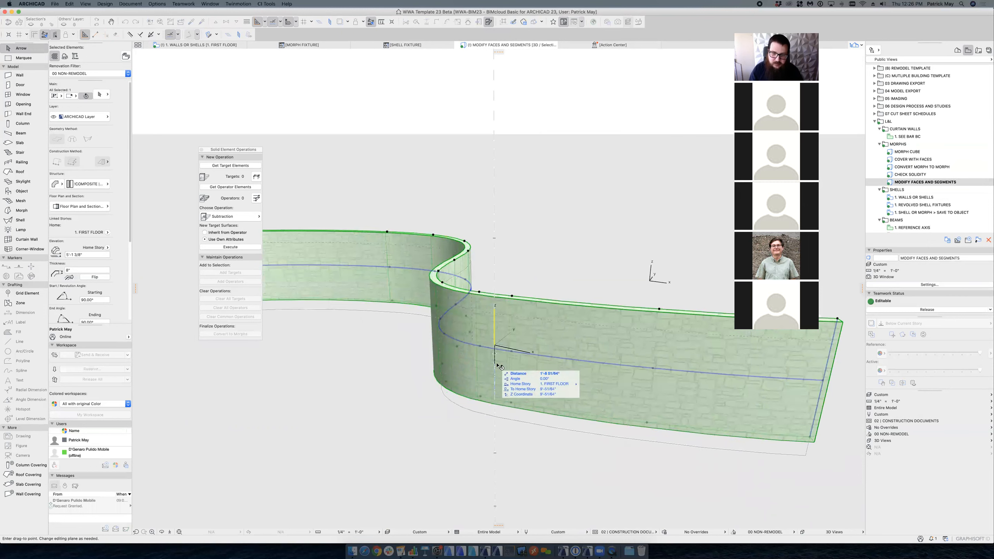
{"action": "left_click", "coordinate": [497, 365]}
{"action": "middle_click_drag", "start_coordinate": [563, 378], "coordinate": [554, 392], "text": "shift"}
{"action": "middle_click_drag", "start_coordinate": [661, 353], "coordinate": [533, 352], "text": "shift"}
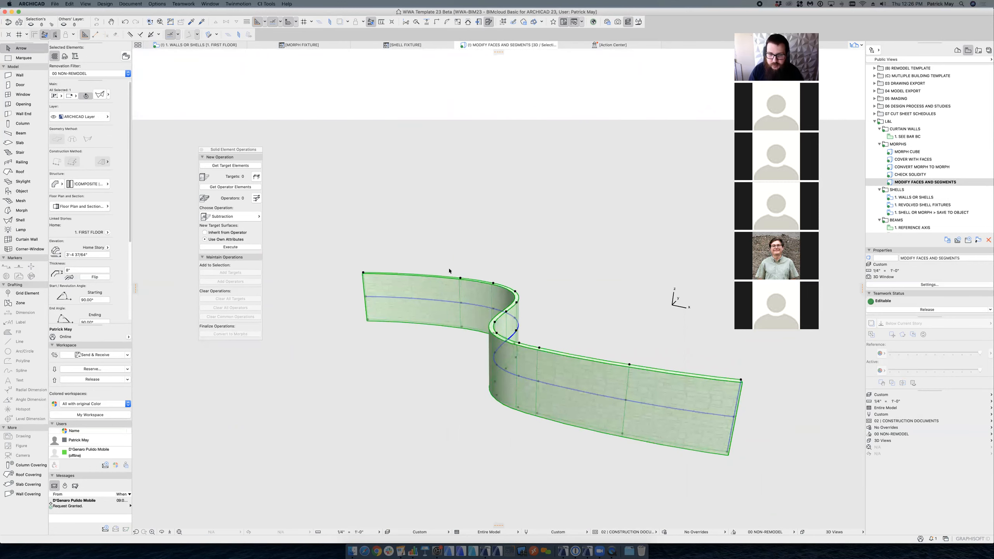
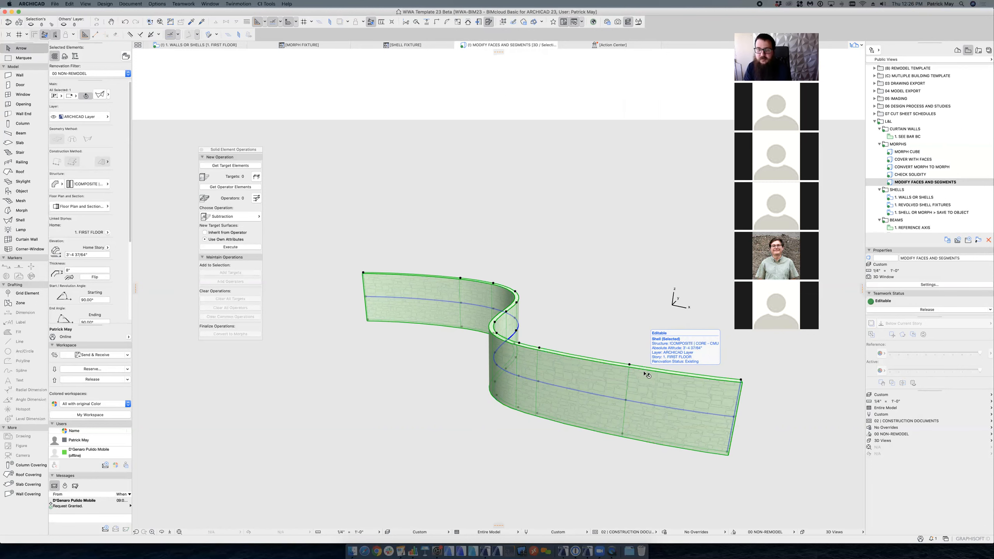
Step: Examine the curved shell from several angles, checking its selection extent and reference line
{"action": "key", "text": "Escape"}
{"action": "left_click", "coordinate": [495, 310]}
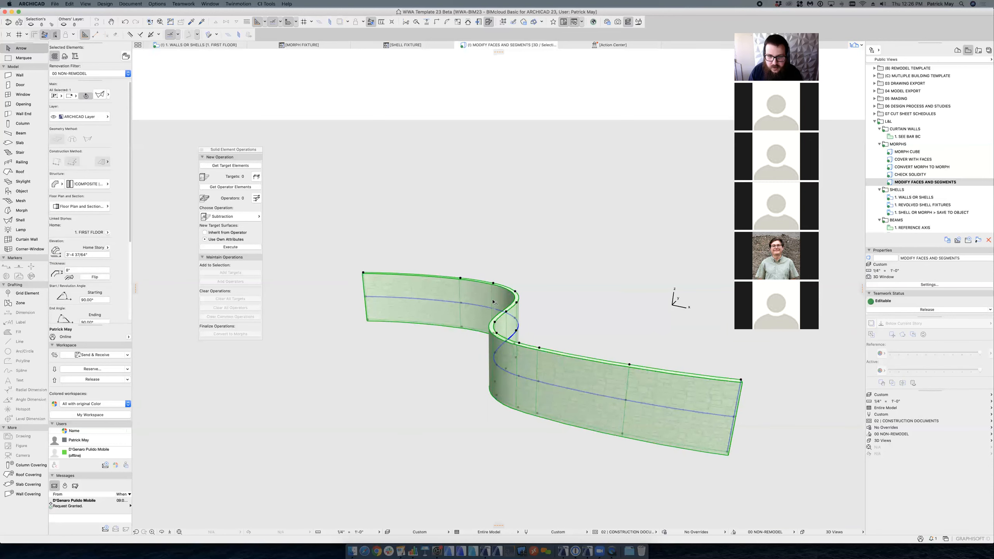
{"action": "key", "text": "Escape"}
{"action": "middle_click_drag", "start_coordinate": [408, 345], "coordinate": [360, 345], "text": "shift"}
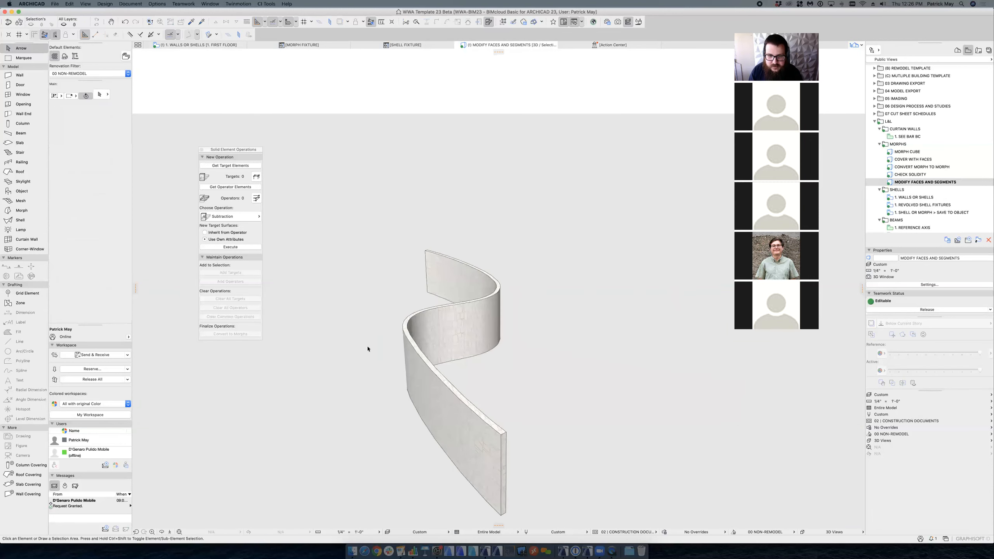
{"action": "middle_click_drag", "start_coordinate": [703, 341], "coordinate": [535, 341], "text": "shift"}
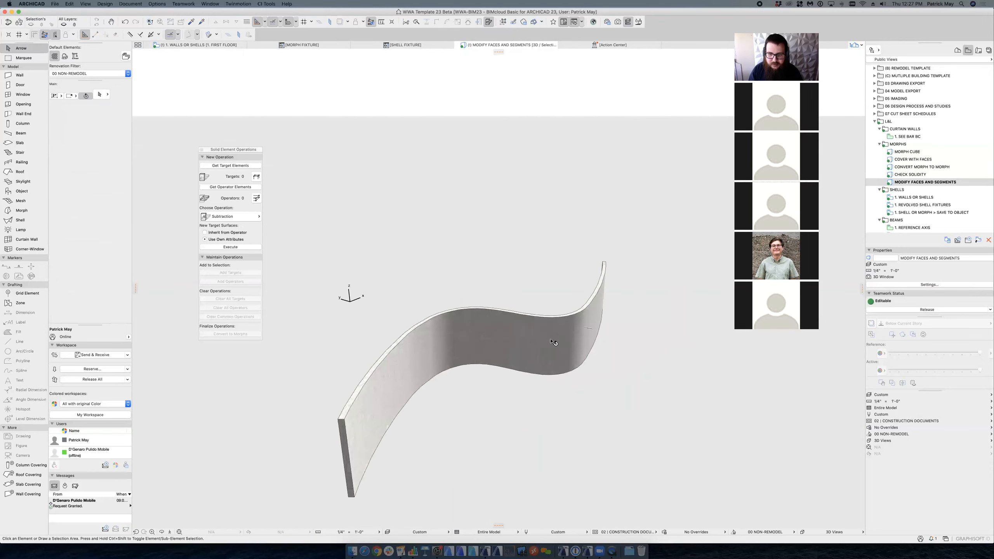
{"action": "left_click", "coordinate": [504, 340]}
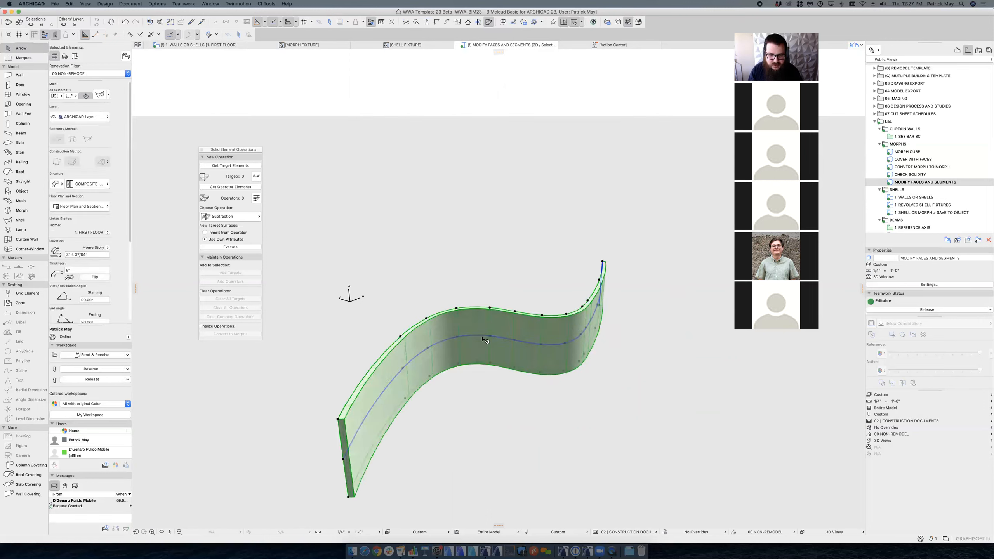
{"action": "key", "text": "Escape"}
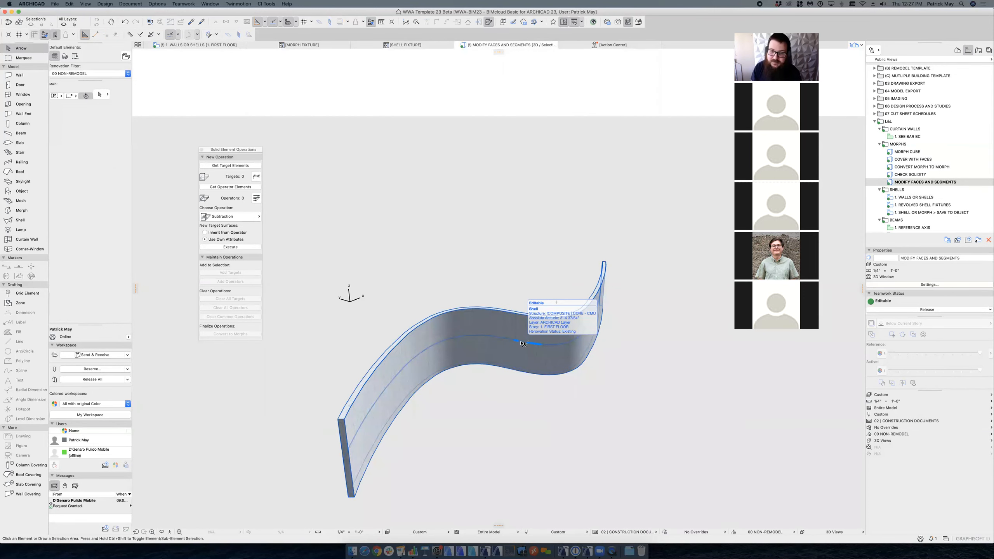
{"action": "left_click", "coordinate": [523, 343]}
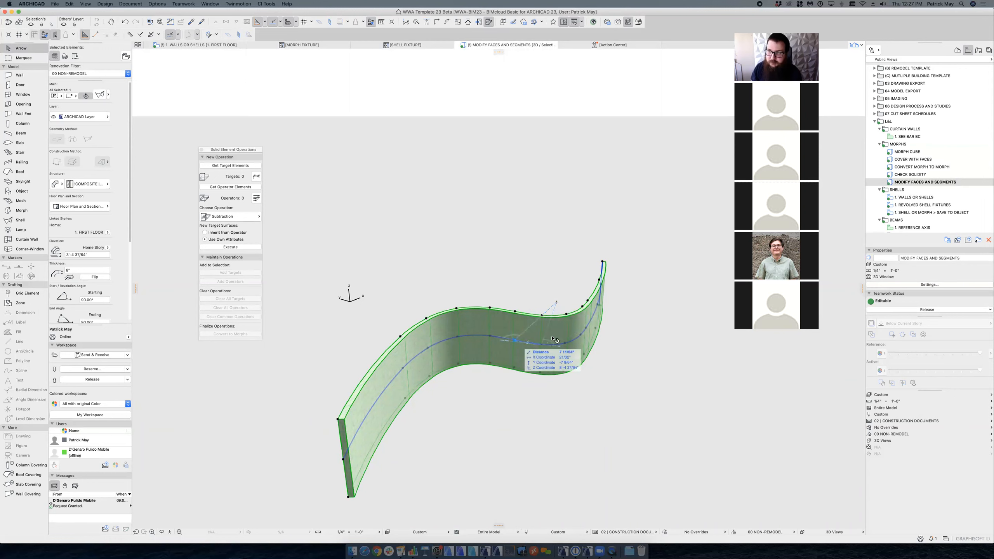
{"action": "middle_click_drag", "start_coordinate": [570, 318], "coordinate": [598, 339], "text": "shift"}
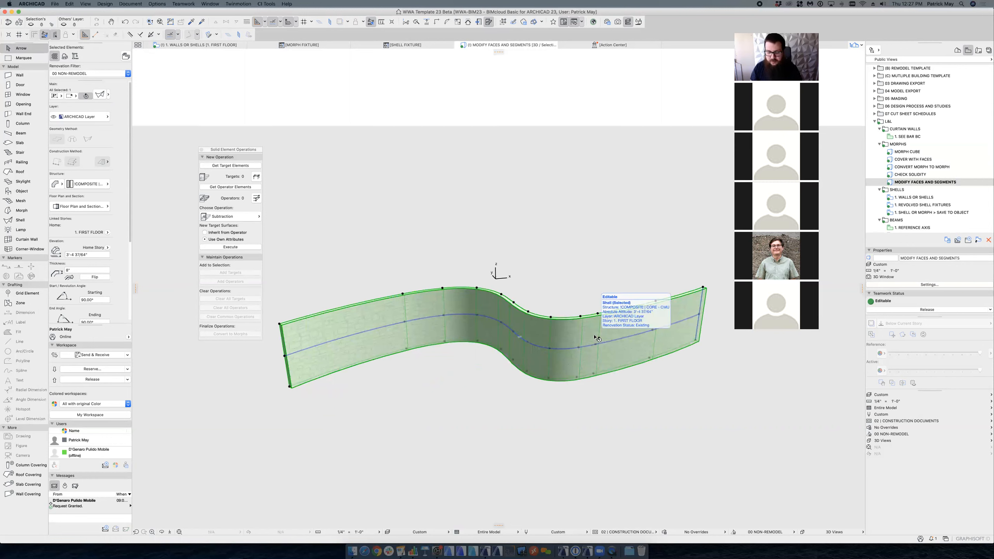
{"action": "key", "text": "Escape"}
{"action": "middle_click_drag", "start_coordinate": [638, 338], "coordinate": [504, 331]}
{"action": "middle_click_drag", "start_coordinate": [640, 326], "coordinate": [565, 267], "text": "shift"}
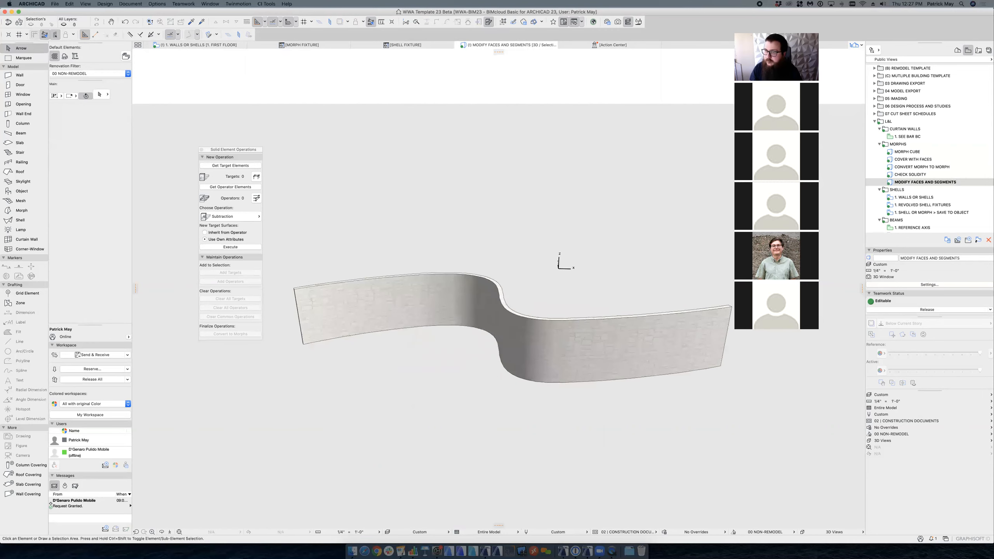
Step: Open the 1. REVOLVED SHELL FIXTURES view
{"action": "left_click", "coordinate": [919, 206]}
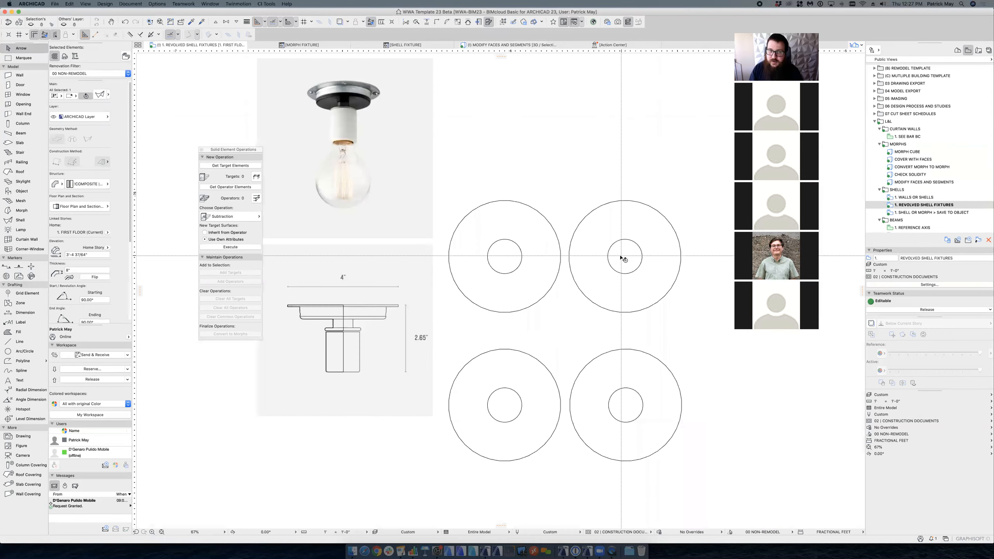
Step: Pick up the settings of the upper-left fixture's shell and switch the Shell tool to revolved geometry
{"action": "scroll", "coordinate": [597, 286], "scroll_direction": "up", "scroll_amount": 3}
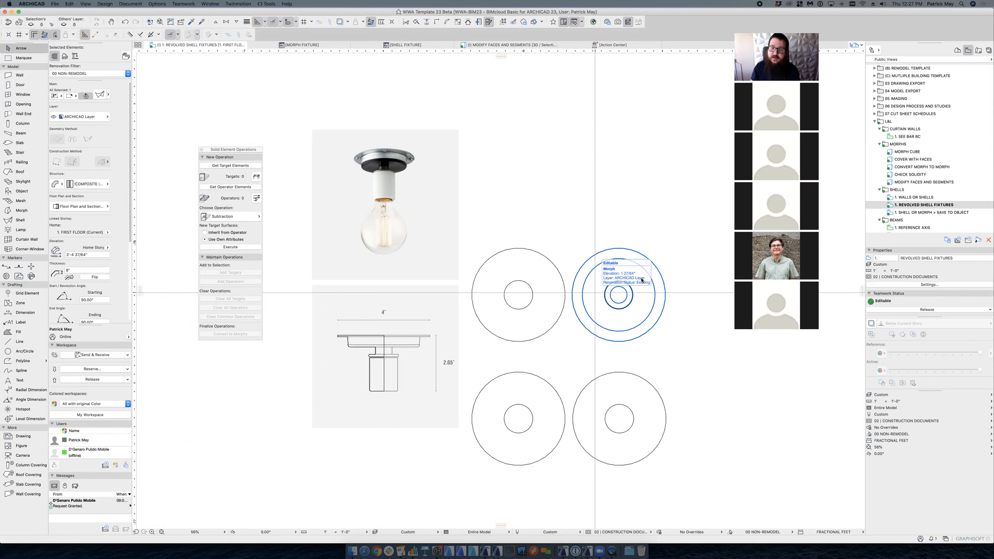
{"action": "left_click", "coordinate": [520, 292], "text": "alt"}
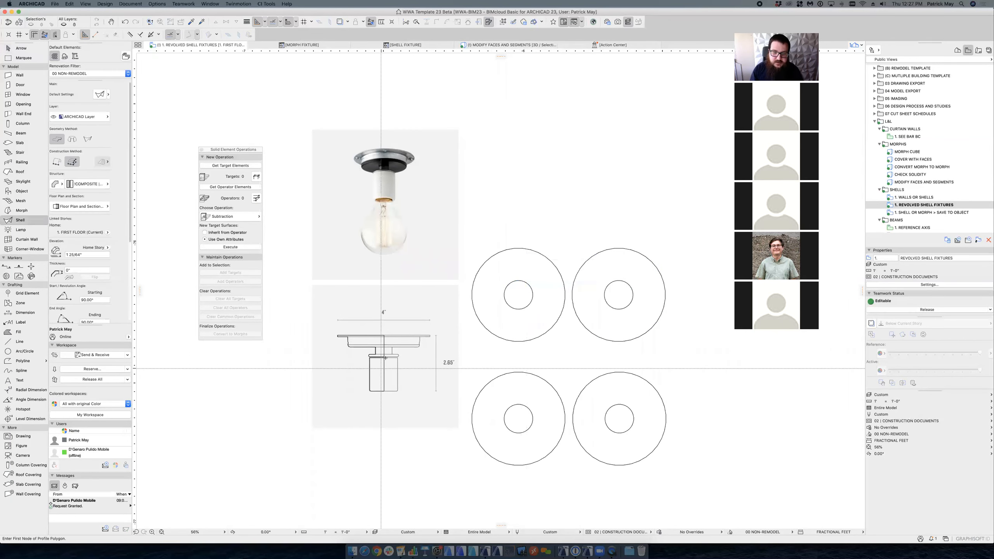
{"action": "scroll", "coordinate": [382, 355], "scroll_direction": "up", "scroll_amount": 4}
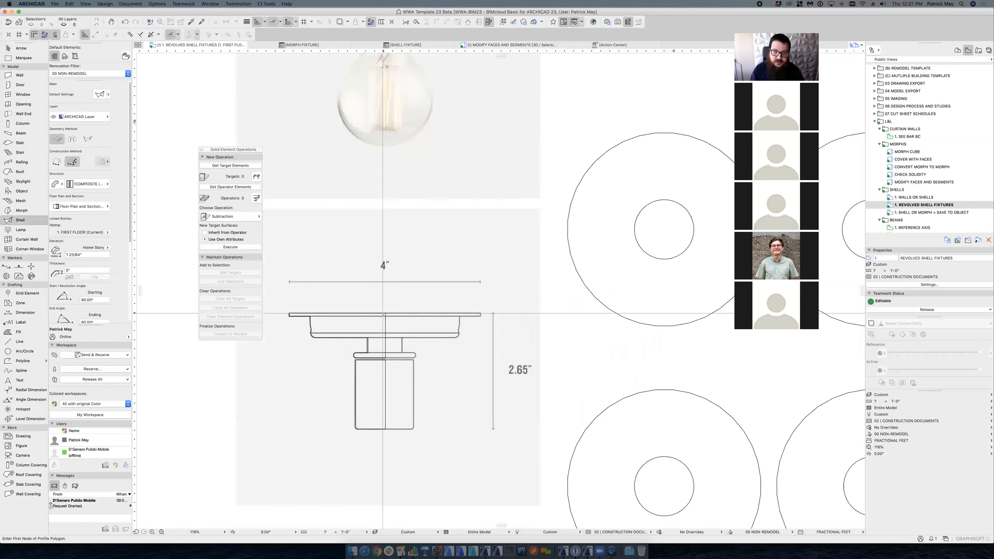
{"action": "scroll", "coordinate": [374, 314], "scroll_direction": "down", "scroll_amount": 1}
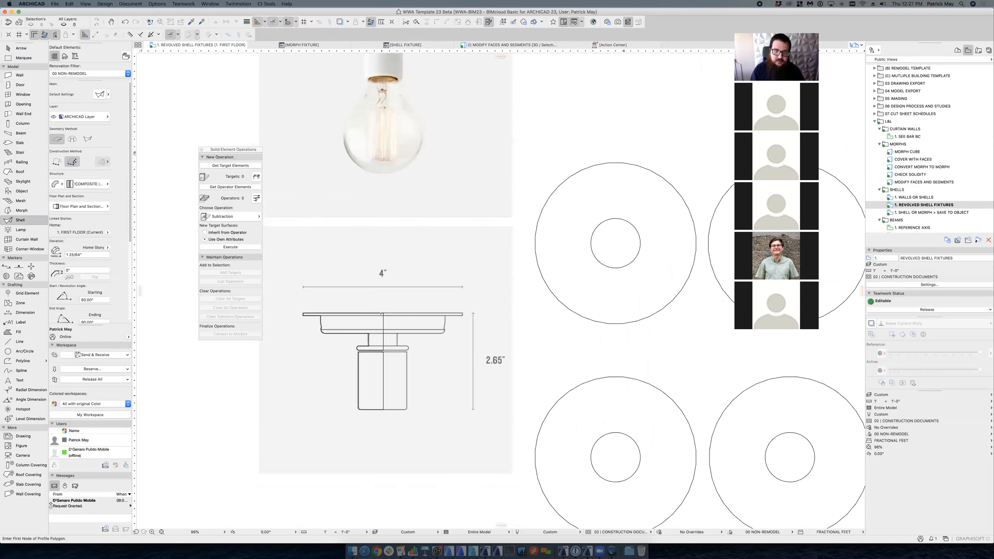
{"action": "scroll", "coordinate": [380, 355], "scroll_direction": "up", "scroll_amount": 3}
{"action": "scroll", "coordinate": [380, 356], "scroll_direction": "up", "scroll_amount": 2}
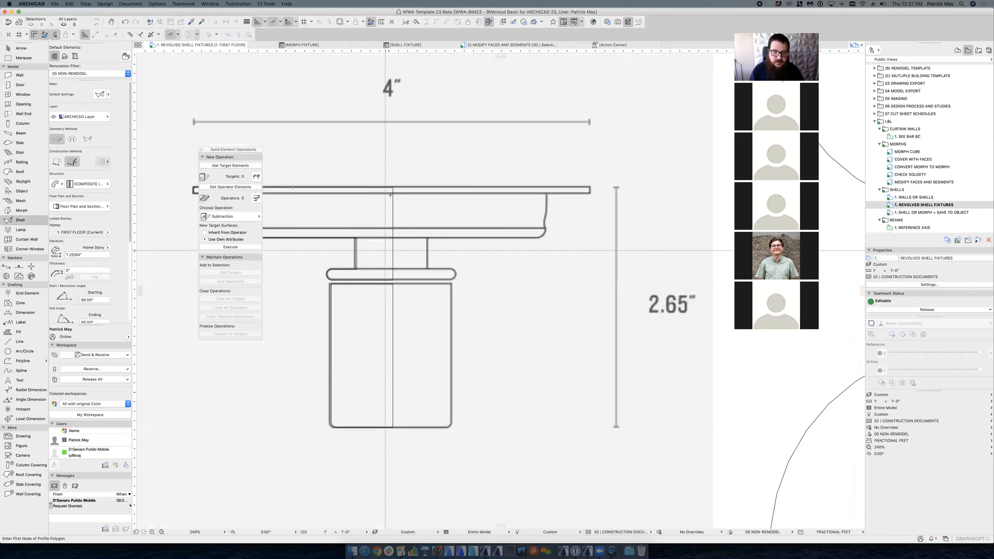
{"action": "left_click", "coordinate": [72, 139]}
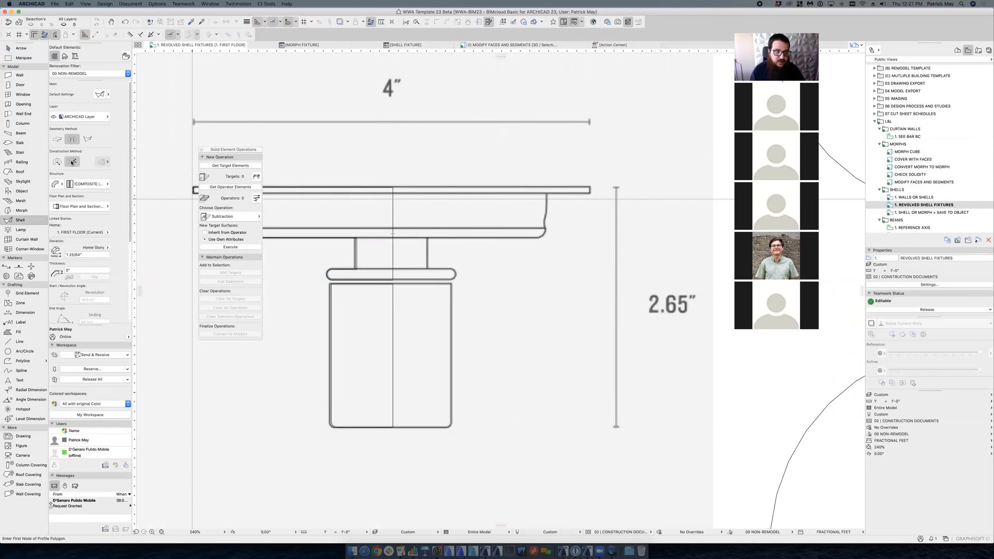
{"action": "left_click", "coordinate": [389, 212]}
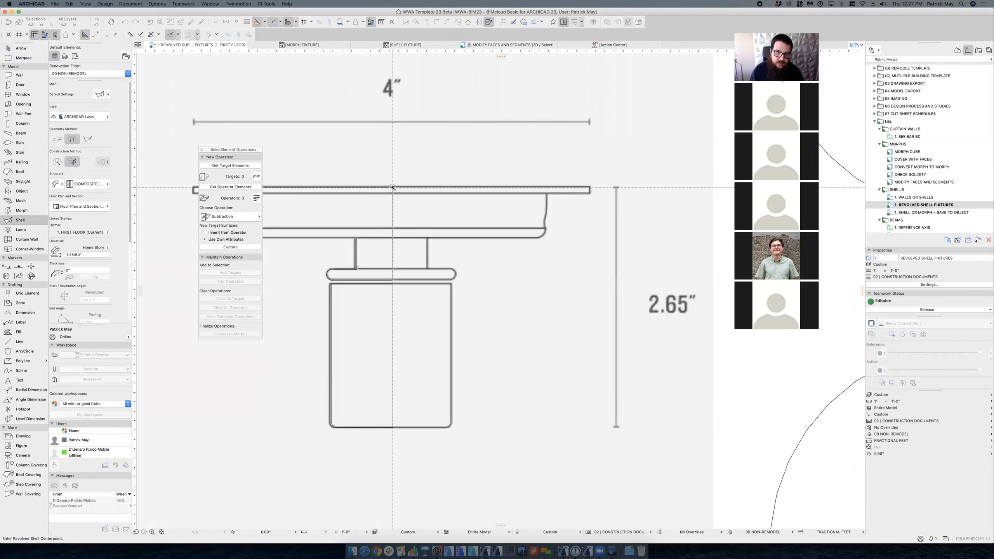
{"action": "middle_click_drag", "start_coordinate": [399, 223], "coordinate": [501, 256]}
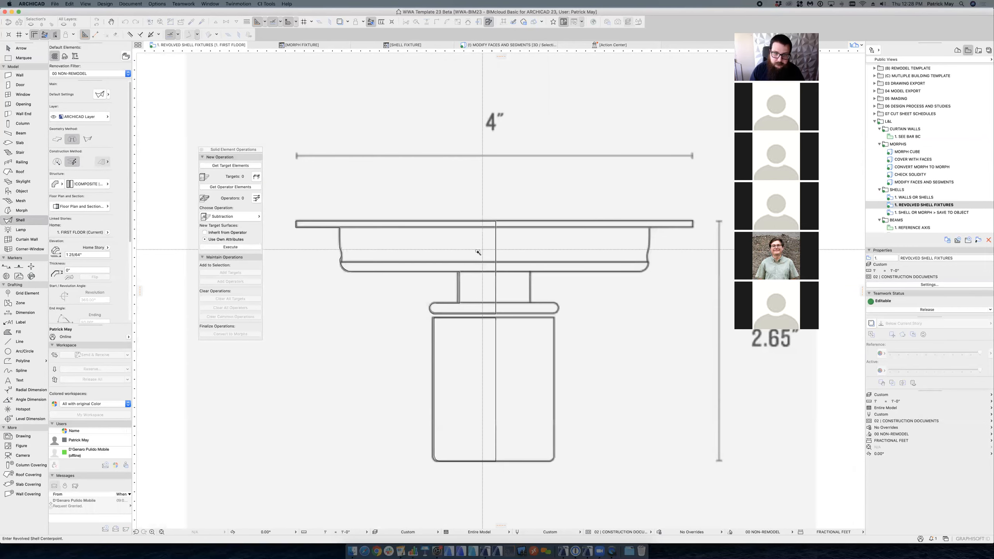
{"action": "key", "text": "Escape"}
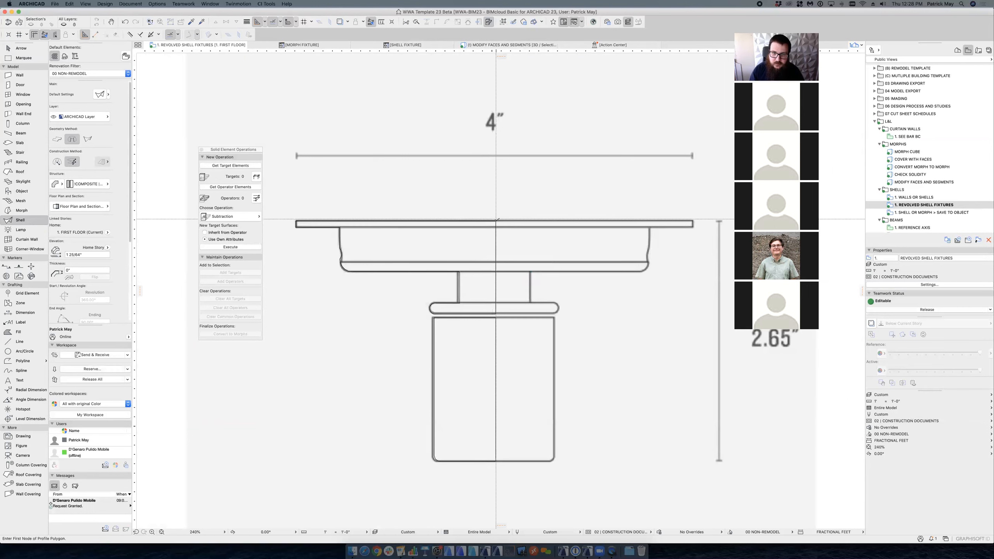
{"action": "left_click", "coordinate": [489, 233]}
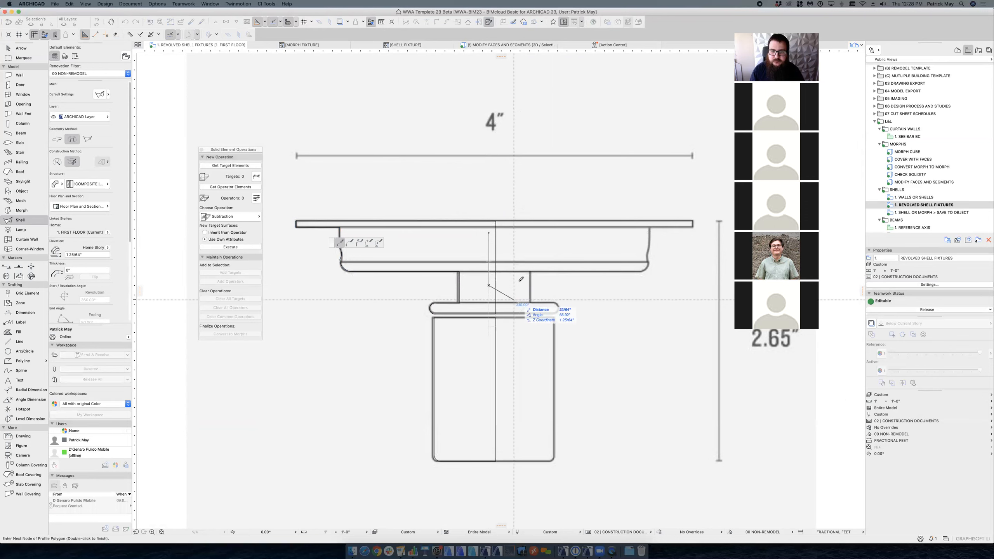
{"action": "key", "text": "Escape"}
Step: Create a revolved shell from the fixture's half profile around the drawing's vertical centerline with a 360° revolution angle
{"action": "left_click", "coordinate": [496, 235]}
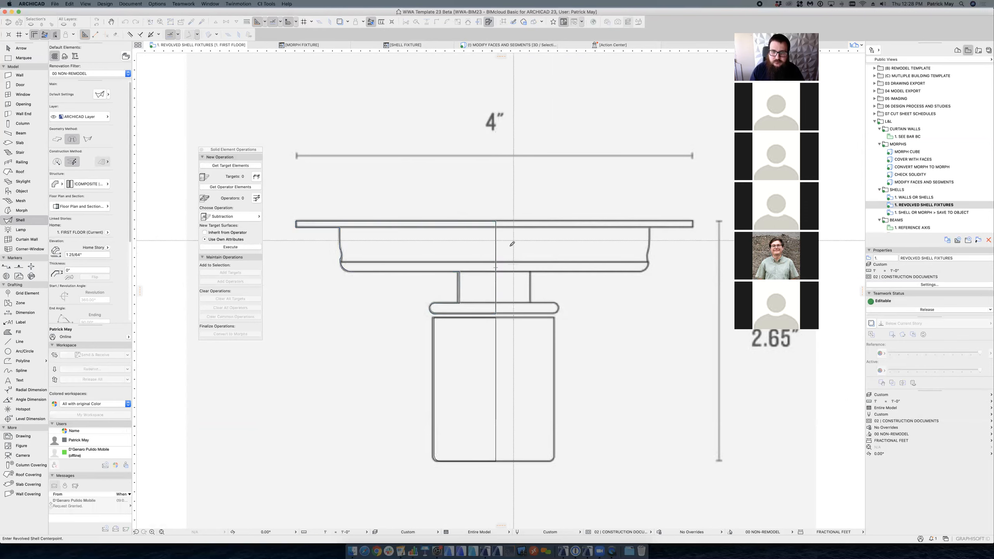
{"action": "left_click", "coordinate": [496, 221]}
{"action": "left_click", "coordinate": [499, 275]}
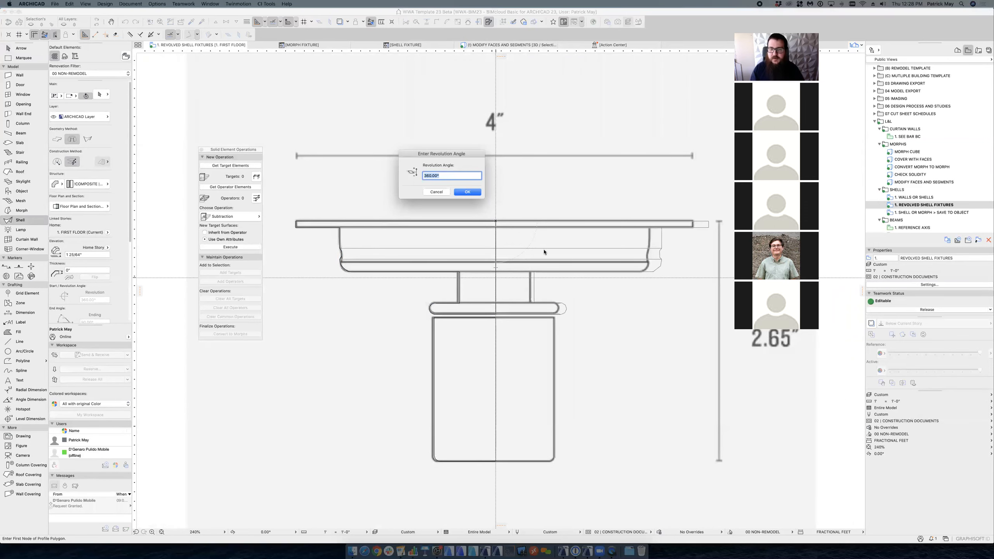
{"action": "key", "text": "Return"}
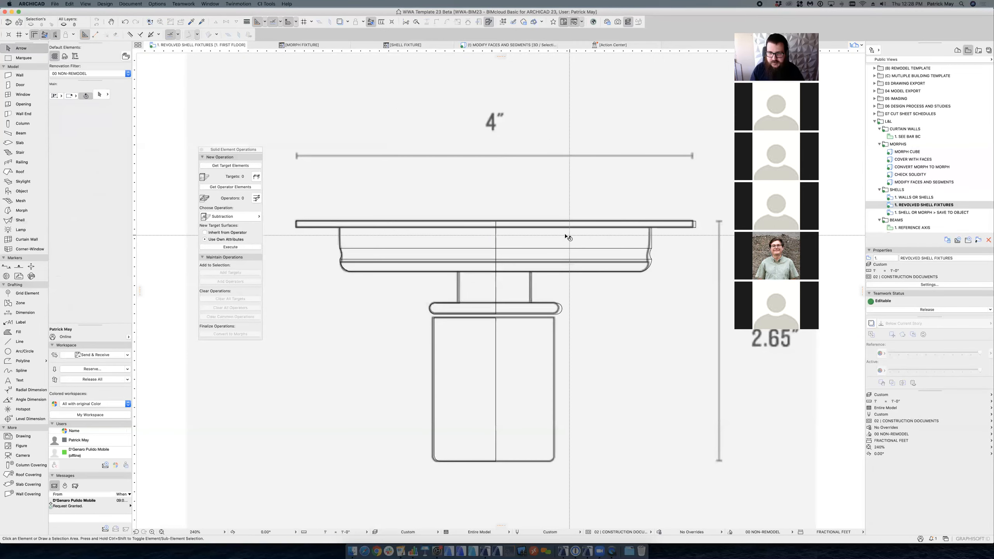
{"action": "key", "text": "Escape"}
Step: Show the upper-left fixture's shells on their own in 3D and examine the base and socket profiles from below
{"action": "scroll", "coordinate": [565, 289], "scroll_direction": "down", "scroll_amount": 2}
{"action": "middle_click_drag", "start_coordinate": [565, 289], "coordinate": [259, 309]}
{"action": "scroll", "coordinate": [486, 264], "scroll_direction": "down", "scroll_amount": 6}
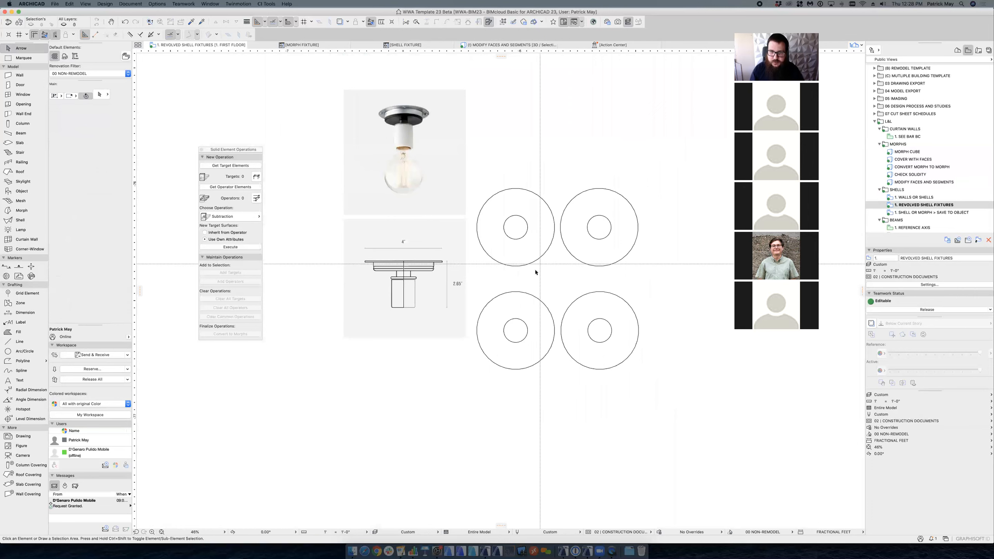
{"action": "left_click", "coordinate": [503, 199]}
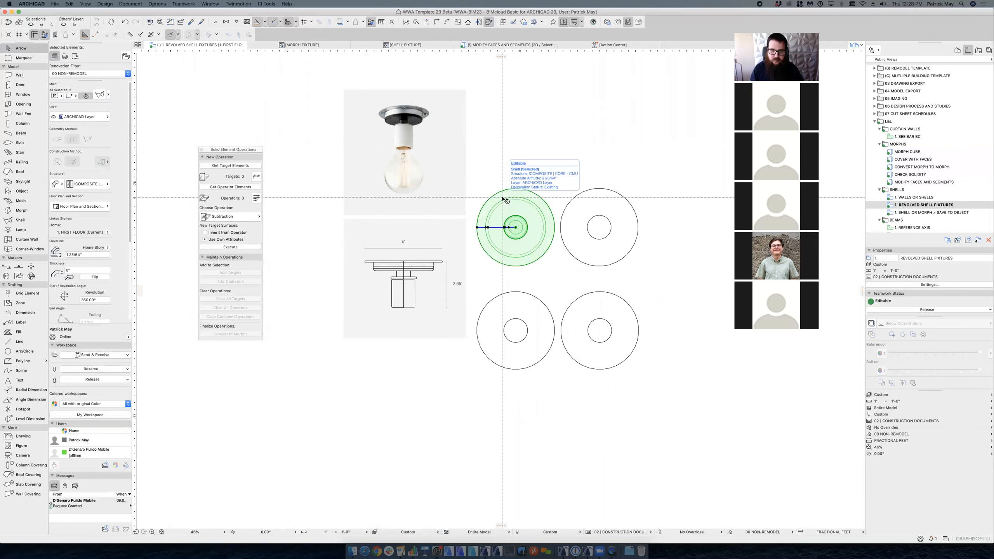
{"action": "key", "text": "F5"}
{"action": "middle_click_drag", "start_coordinate": [542, 284], "coordinate": [562, 198], "text": "shift"}
{"action": "left_click", "coordinate": [514, 387]}
{"action": "left_click", "coordinate": [505, 313], "text": "shift"}
{"action": "middle_click_drag", "start_coordinate": [481, 330], "coordinate": [459, 332], "text": "shift"}
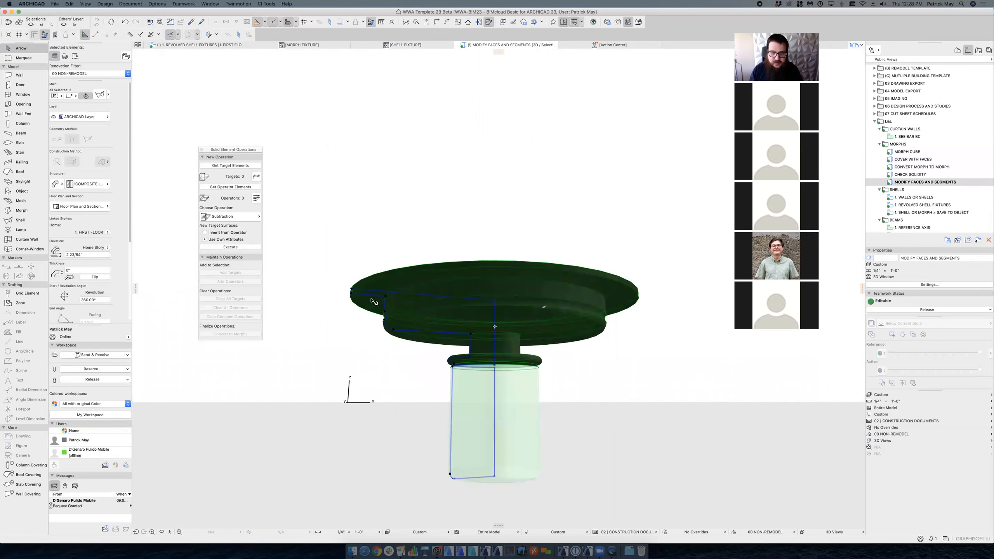
{"action": "key", "text": "Escape"}
Step: Try to move the vertical profile edge of the base shell near its plate, and undo the change
{"action": "scroll", "coordinate": [391, 293], "scroll_direction": "up", "scroll_amount": 10}
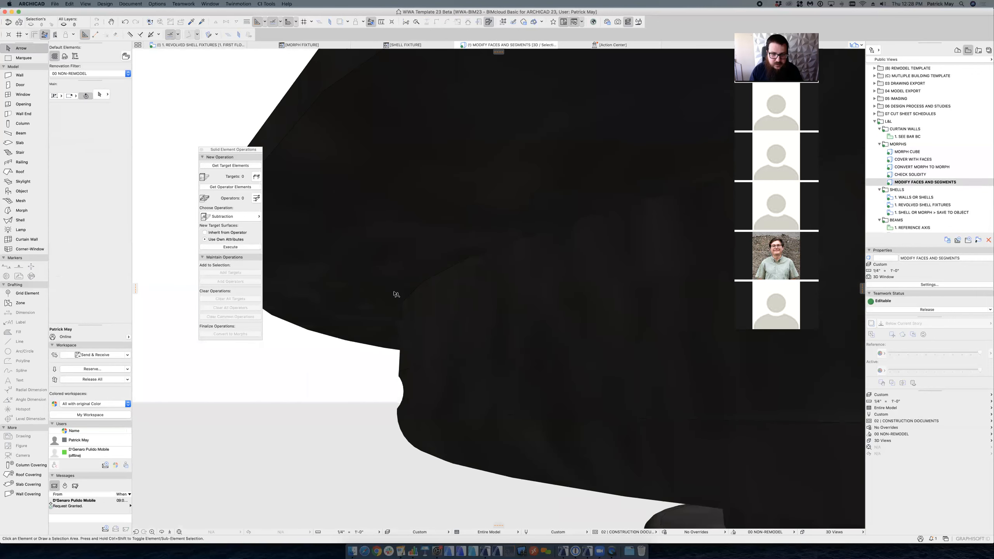
{"action": "left_click", "coordinate": [389, 295]}
{"action": "left_click", "coordinate": [391, 290]}
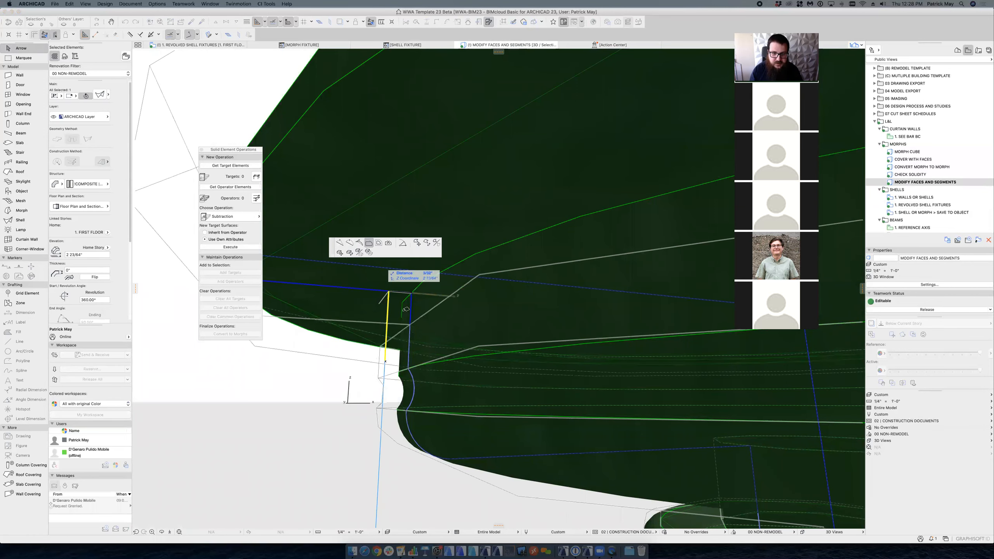
{"action": "left_click", "coordinate": [442, 311]}
{"action": "key", "text": "super+z"}
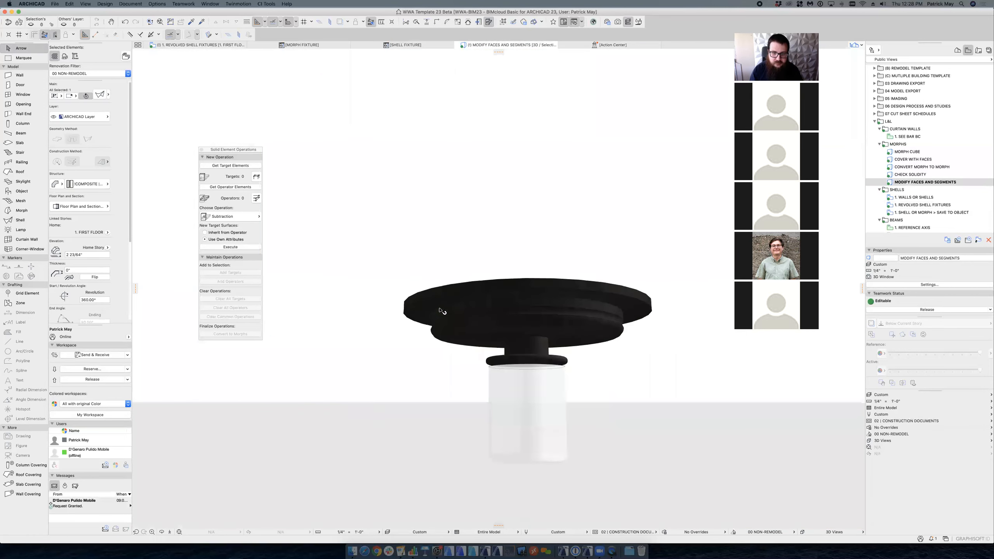
{"action": "key", "text": "Escape"}
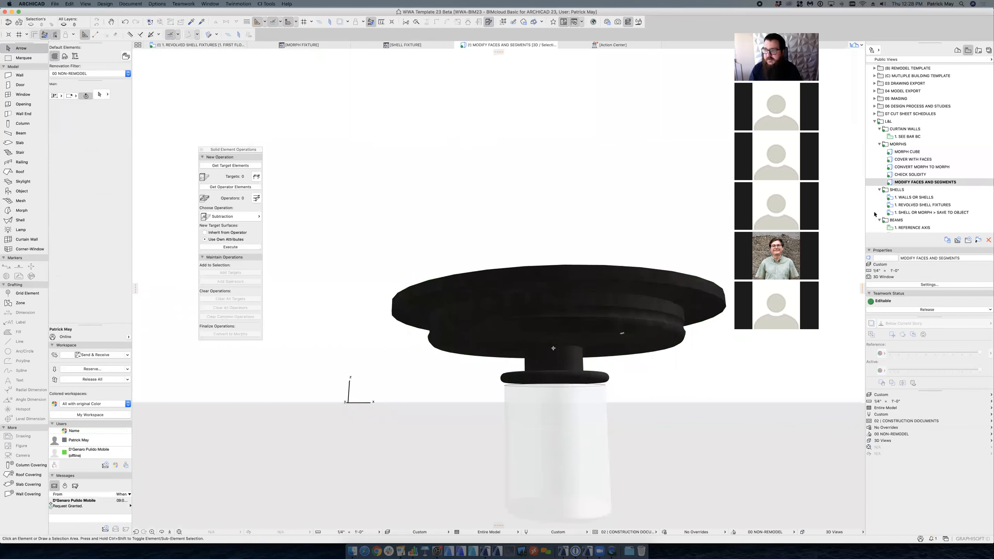
Step: Open the shell-or-morph save-to-object view and check the element types of the lower-left and upper-right fixtures
{"action": "left_click", "coordinate": [907, 213]}
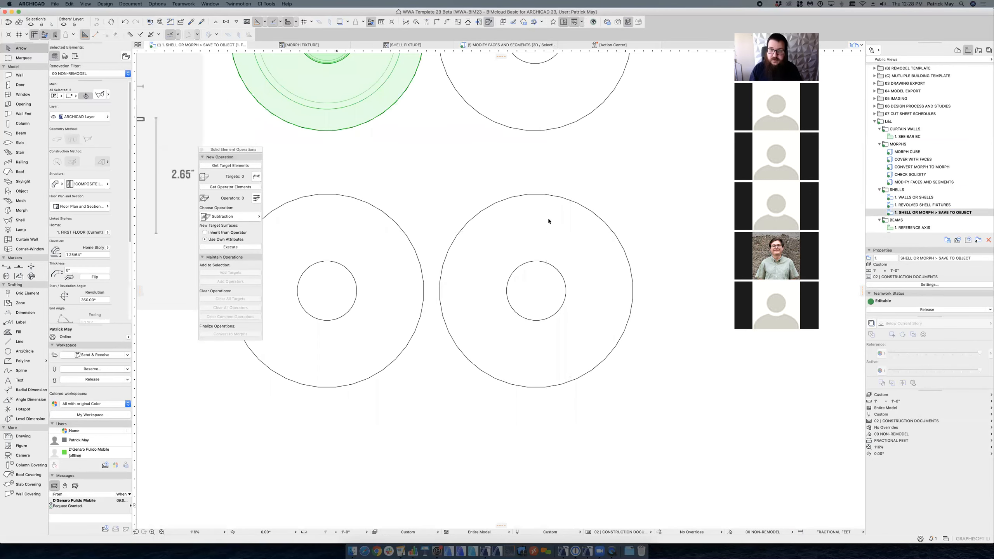
{"action": "scroll", "coordinate": [344, 141], "scroll_direction": "up", "scroll_amount": 5}
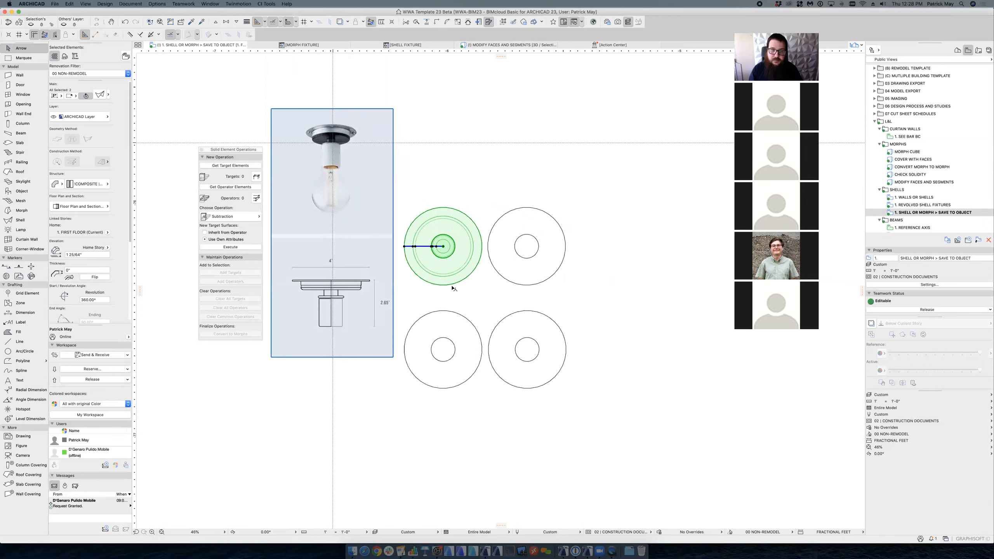
{"action": "left_click", "coordinate": [444, 350]}
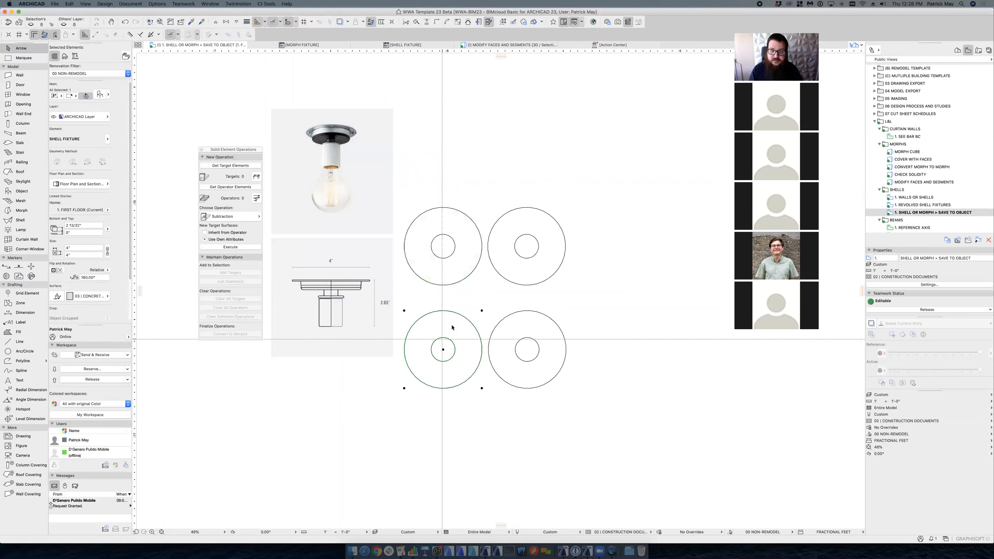
{"action": "left_click", "coordinate": [552, 252]}
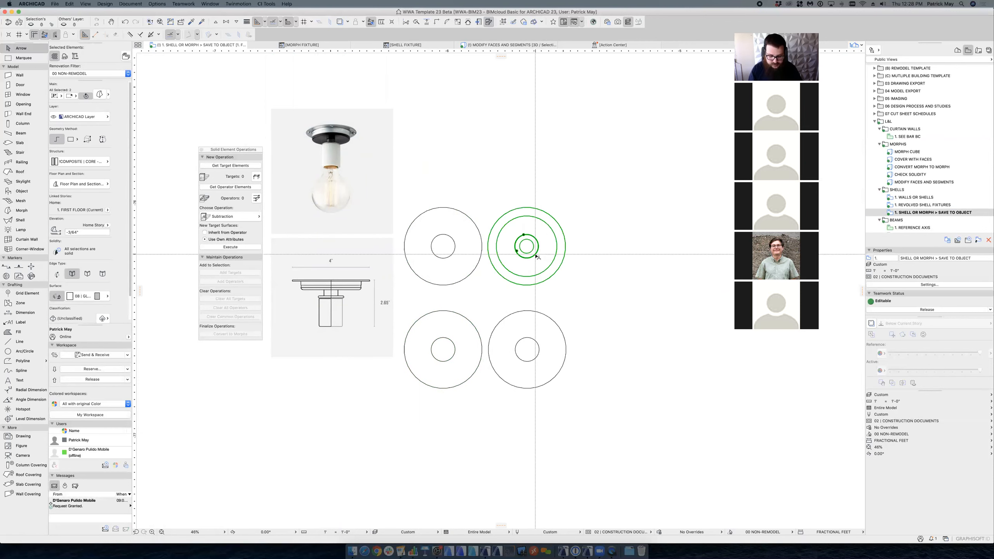
Step: Show the whole model in 3D and orbit to see the four fixtures and the sideways revolved shell
{"action": "key", "text": "F5"}
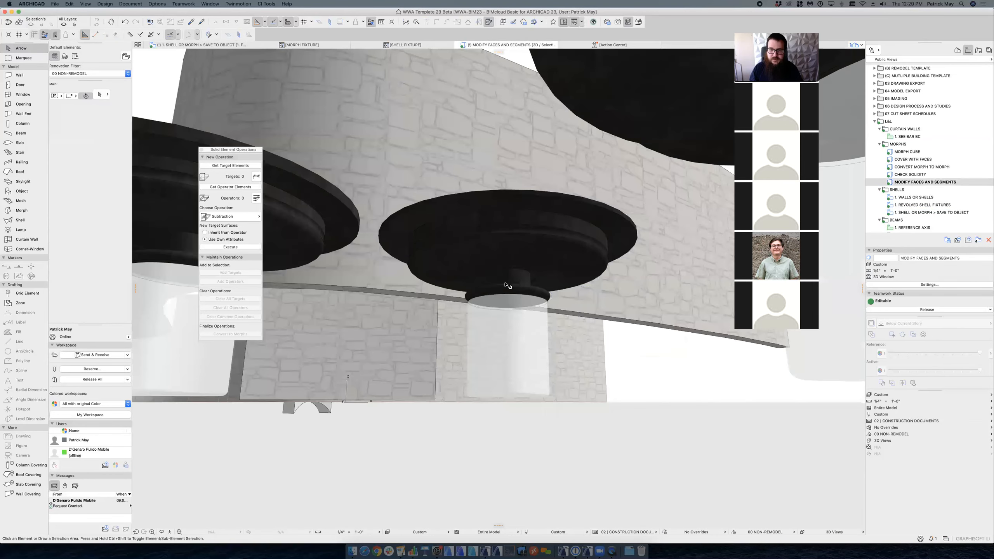
{"action": "scroll", "coordinate": [506, 285], "scroll_direction": "down", "scroll_amount": 5}
{"action": "middle_click_drag", "start_coordinate": [506, 285], "coordinate": [517, 229], "text": "shift"}
{"action": "scroll", "coordinate": [623, 413], "scroll_direction": "down", "scroll_amount": 5}
{"action": "scroll", "coordinate": [529, 149], "scroll_direction": "up", "scroll_amount": 5}
{"action": "scroll", "coordinate": [529, 149], "scroll_direction": "up", "scroll_amount": 3}
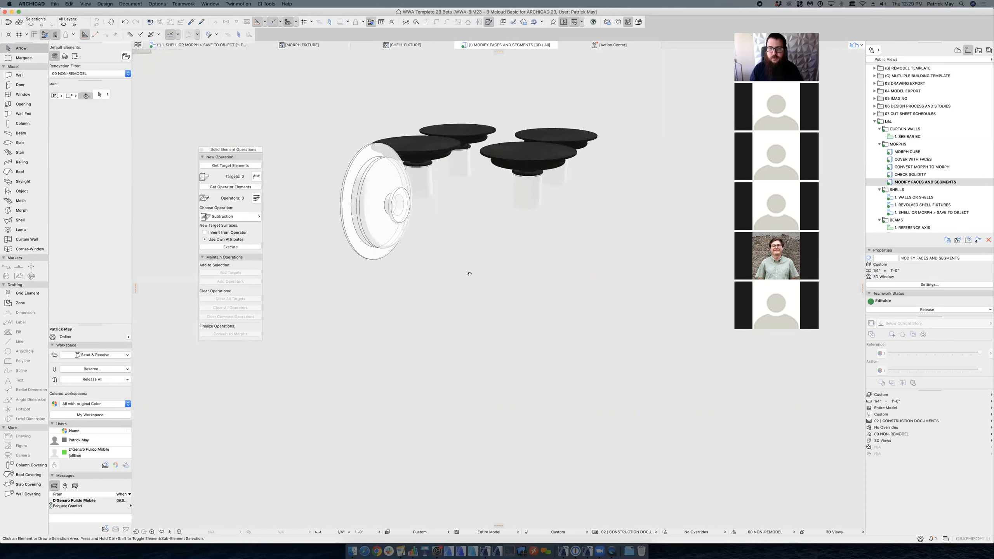
{"action": "middle_click_drag", "start_coordinate": [465, 270], "coordinate": [490, 282], "text": "shift"}
{"action": "left_click", "coordinate": [490, 282]}
{"action": "key", "text": "Escape"}
Step: Select the shell, morph and object fixtures in turn to compare their element types and surface smoothness in 3D
{"action": "left_click", "coordinate": [460, 310]}
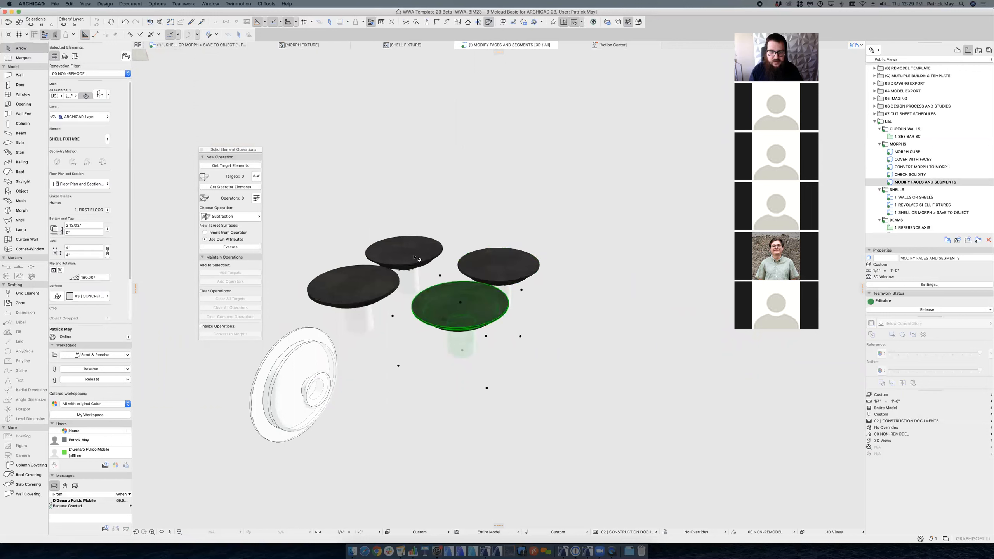
{"action": "key", "text": "Escape"}
{"action": "left_click", "coordinate": [417, 268]}
{"action": "scroll", "coordinate": [416, 268], "scroll_direction": "up", "scroll_amount": 5}
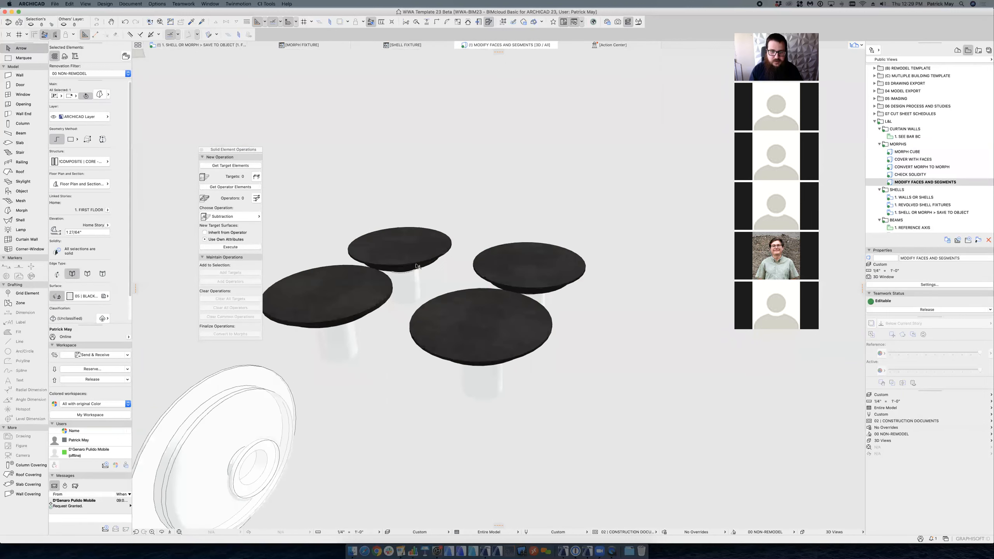
{"action": "mouse_move", "coordinate": [521, 266]}
{"action": "middle_mouse_down", "text": "shift"}
{"action": "mouse_move", "coordinate": [499, 247]}
{"action": "mouse_move", "coordinate": [509, 266]}
{"action": "middle_mouse_up", "text": "shift"}
{"action": "left_click", "coordinate": [418, 333]}
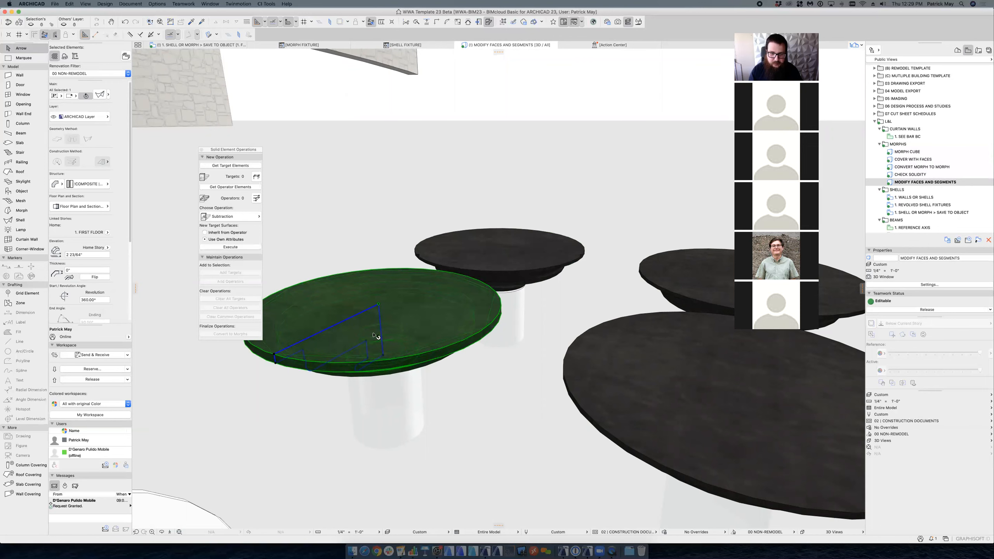
{"action": "middle_click_drag", "start_coordinate": [397, 337], "coordinate": [414, 370], "text": "shift"}
{"action": "left_click", "coordinate": [657, 313]}
{"action": "middle_click_drag", "start_coordinate": [664, 319], "coordinate": [425, 252], "text": "shift"}
{"action": "left_click", "coordinate": [380, 314], "text": "shift"}
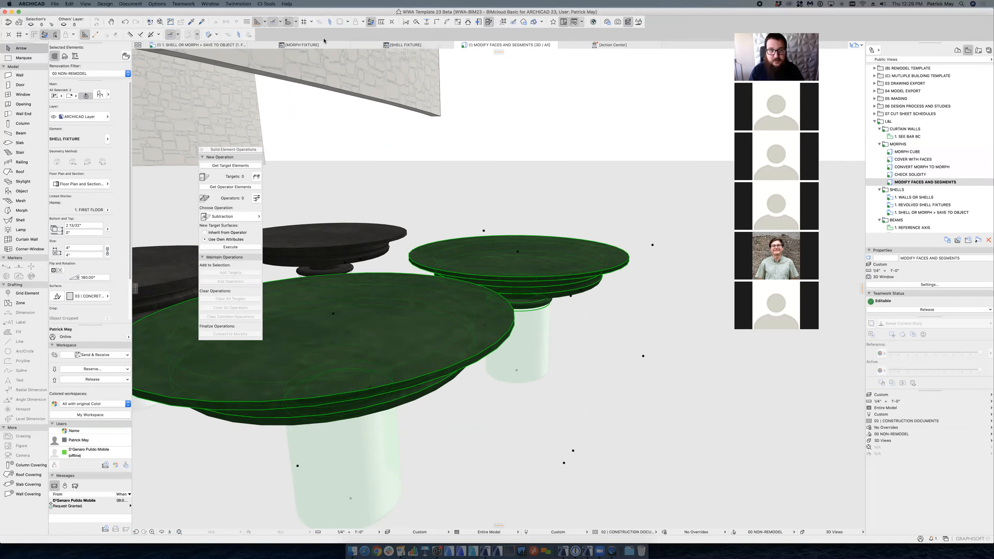
Step: Open the SHELL FIXTURE object's 3D script and compare its length with the MORPH FIXTURE object's 3D script
{"action": "key", "text": "Escape"}
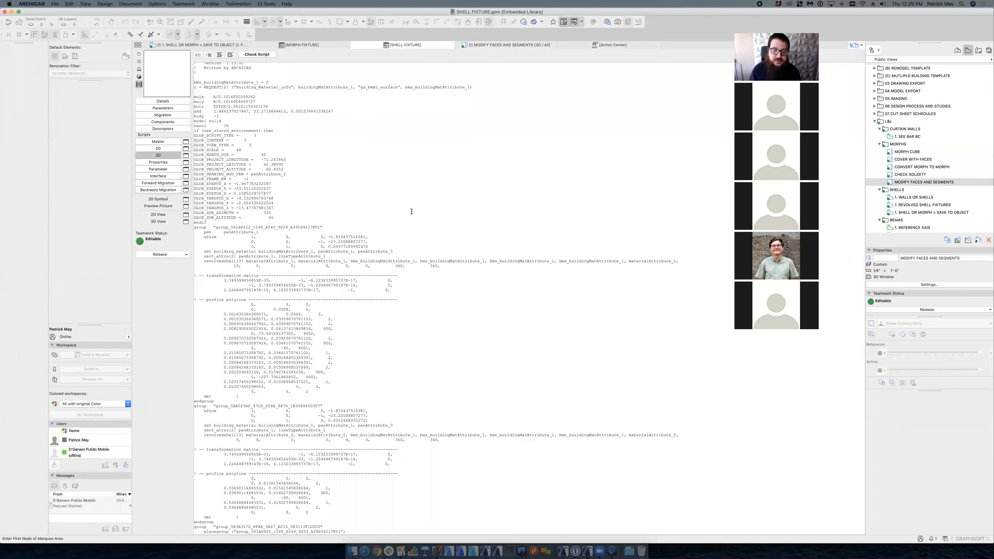
{"action": "scroll", "coordinate": [377, 330], "scroll_direction": "down", "scroll_amount": 2}
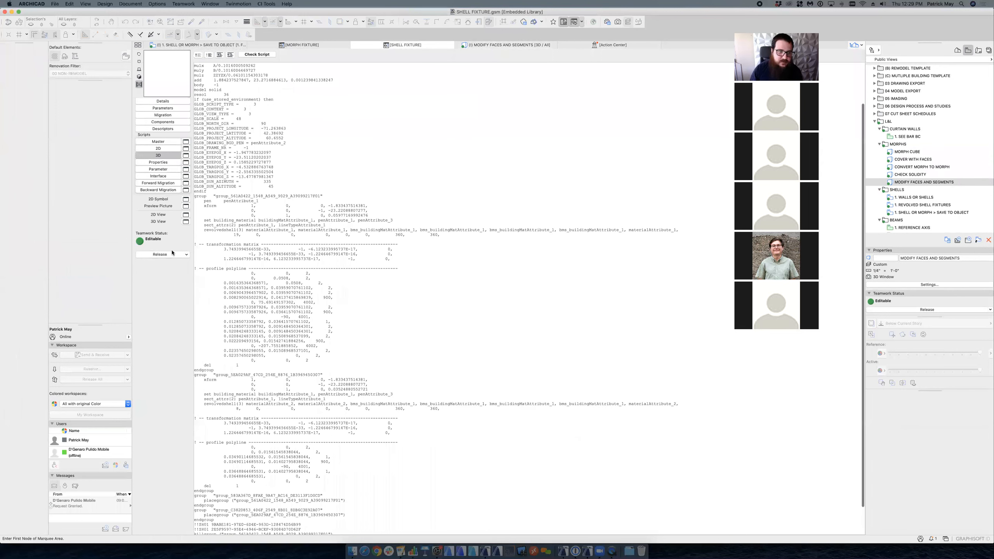
{"action": "left_click_drag", "start_coordinate": [194, 223], "coordinate": [389, 533]}
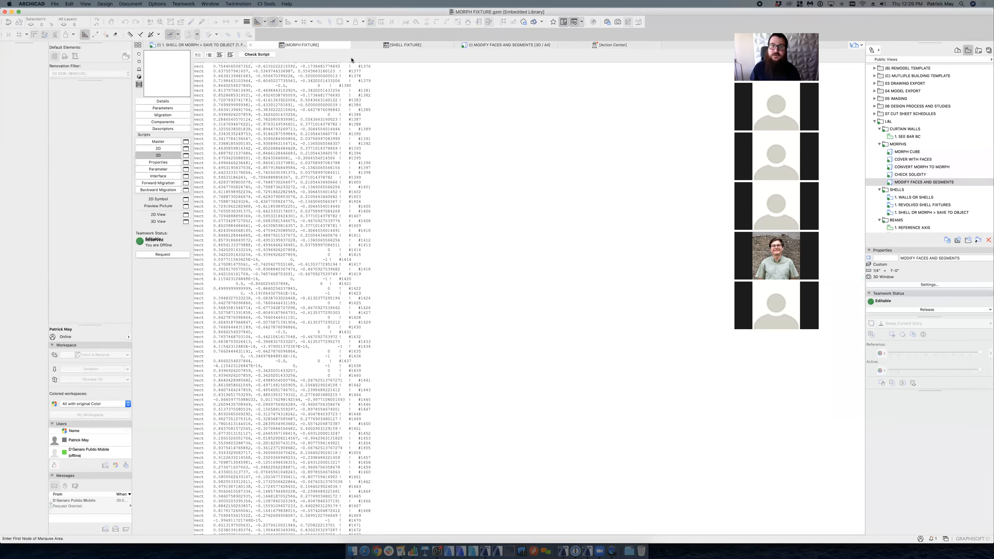
{"action": "left_click", "coordinate": [310, 47]}
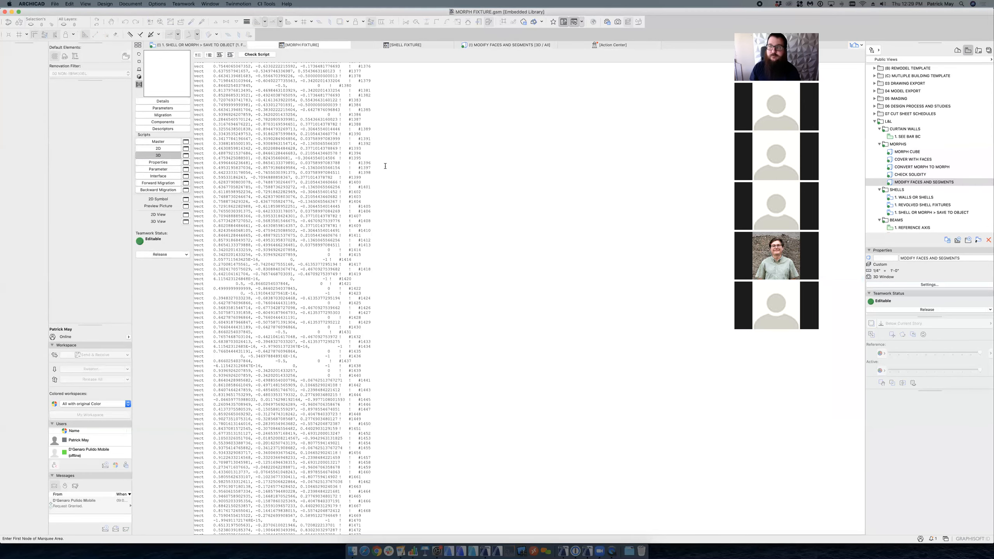
{"action": "scroll", "coordinate": [382, 162], "scroll_direction": "down", "scroll_amount": 15}
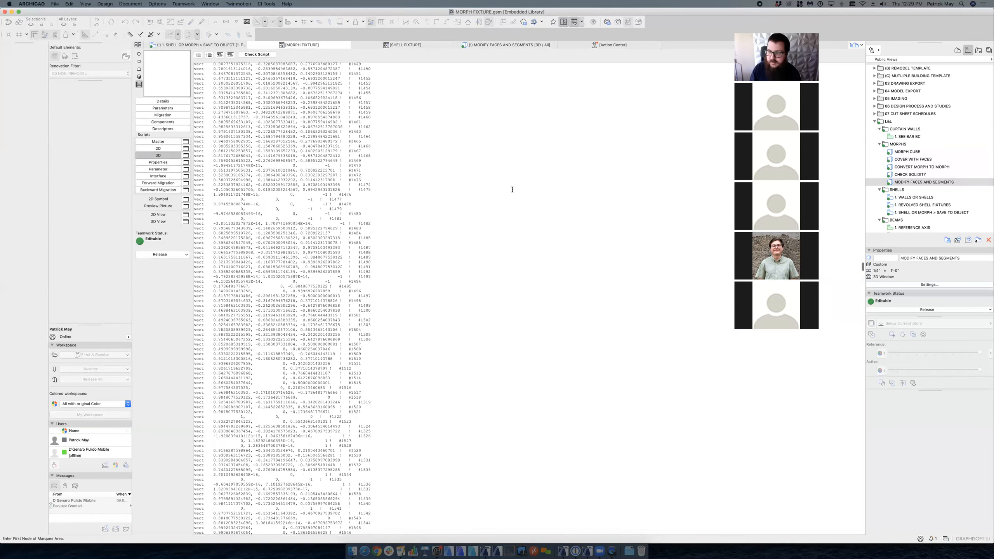
Step: Examine the MORPH FIXTURE object's 3D script from its current position to the end and back to the beginning
{"action": "scroll", "coordinate": [733, 251], "scroll_direction": "down", "scroll_amount": 3}
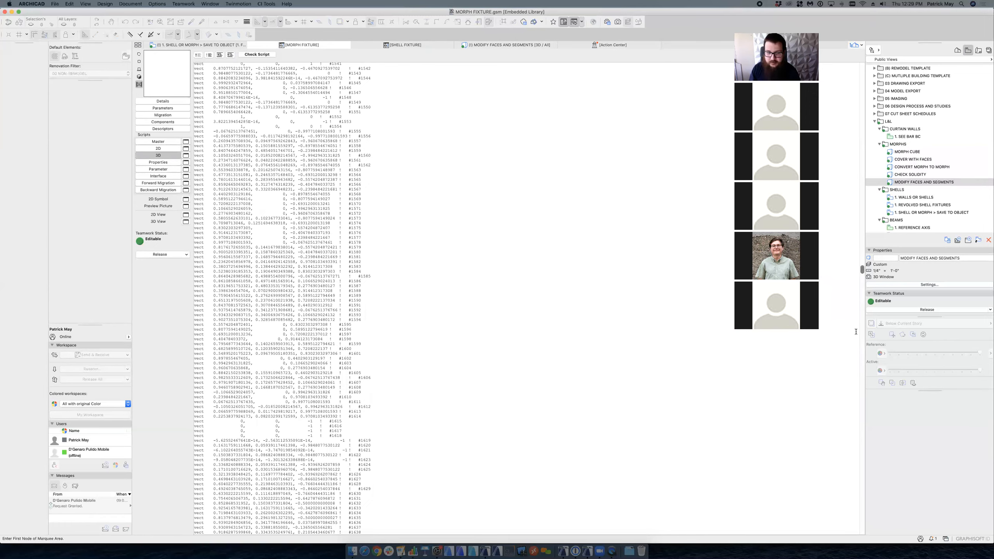
{"action": "scroll", "coordinate": [856, 332], "scroll_direction": "down", "scroll_amount": 20}
{"action": "scroll", "coordinate": [861, 505], "scroll_direction": "down", "scroll_amount": 15}
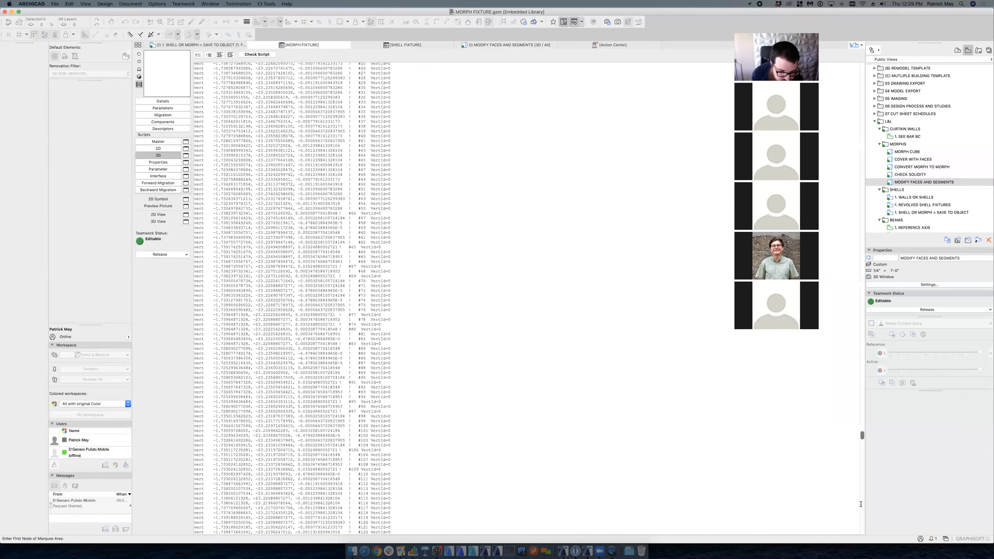
{"action": "scroll", "coordinate": [857, 520], "scroll_direction": "down", "scroll_amount": 15}
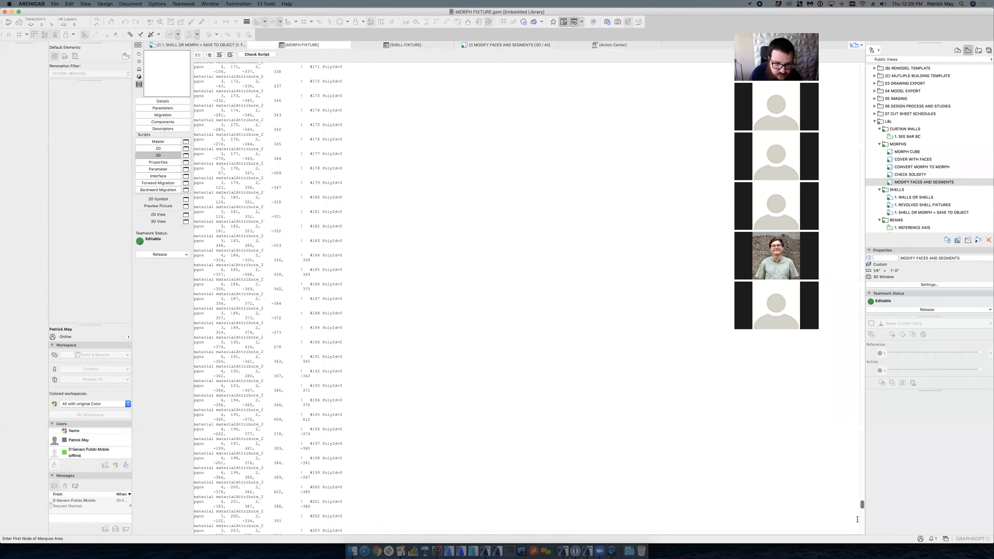
{"action": "scroll", "coordinate": [858, 524], "scroll_direction": "down", "scroll_amount": 15}
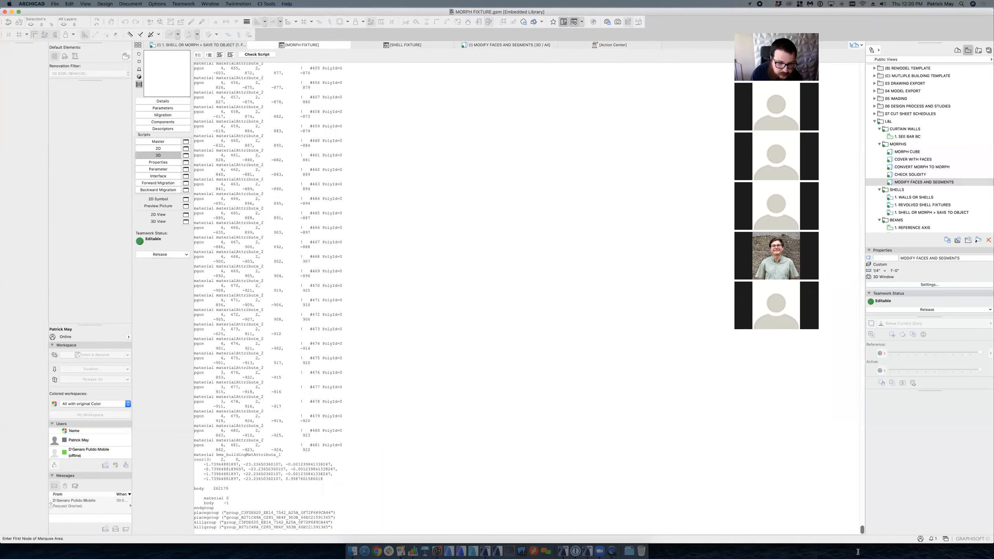
{"action": "scroll", "coordinate": [861, 501], "scroll_direction": "up", "scroll_amount": 15}
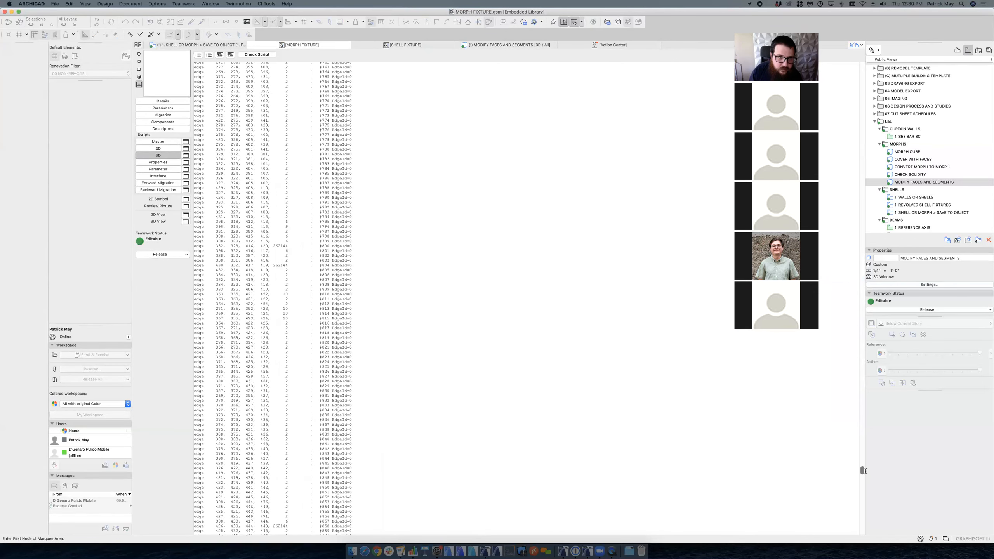
{"action": "scroll", "coordinate": [866, 484], "scroll_direction": "up", "scroll_amount": 20}
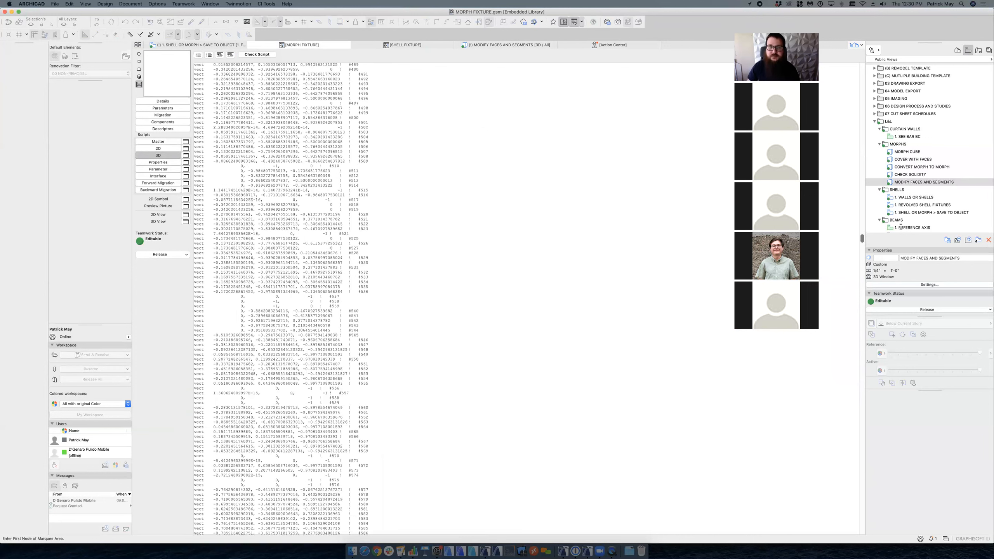
{"action": "left_click_drag", "start_coordinate": [902, 126], "coordinate": [880, 46]}
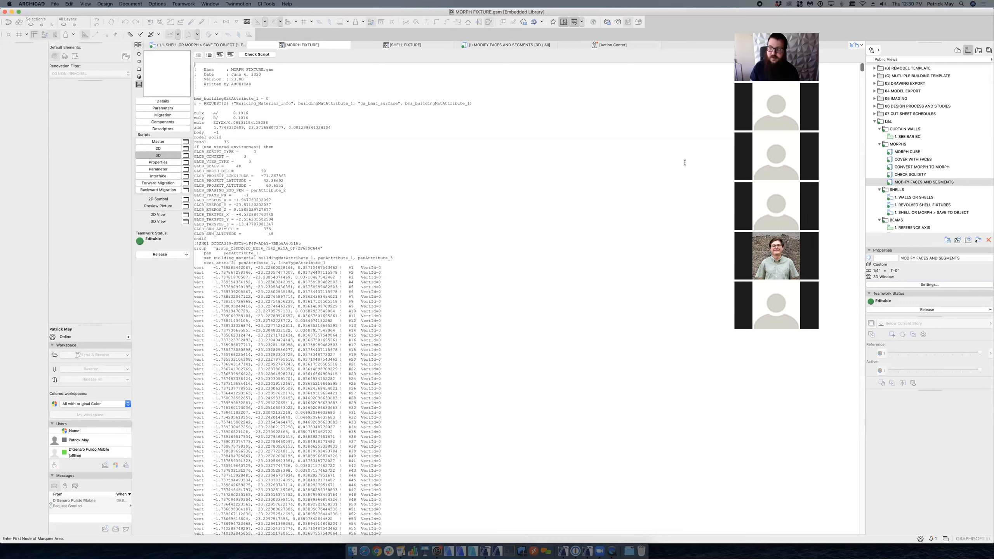
Step: Find the BEAMS folder among the saved views and open its REFERENCE AXIS view on the three beam examples
{"action": "scroll", "coordinate": [912, 213], "scroll_direction": "down", "scroll_amount": 3}
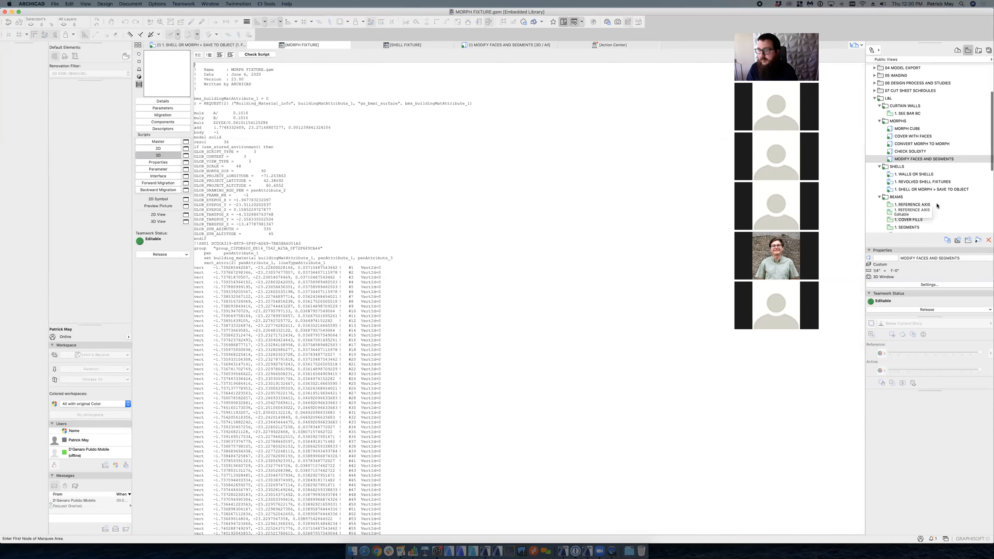
{"action": "scroll", "coordinate": [932, 202], "scroll_direction": "down", "scroll_amount": 3}
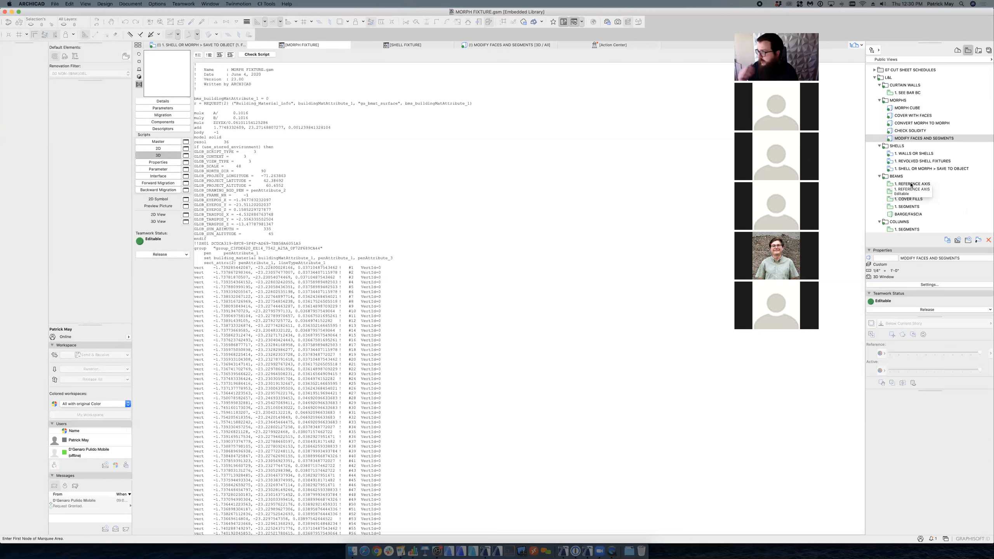
{"action": "scroll", "coordinate": [931, 176], "scroll_direction": "down", "scroll_amount": 8}
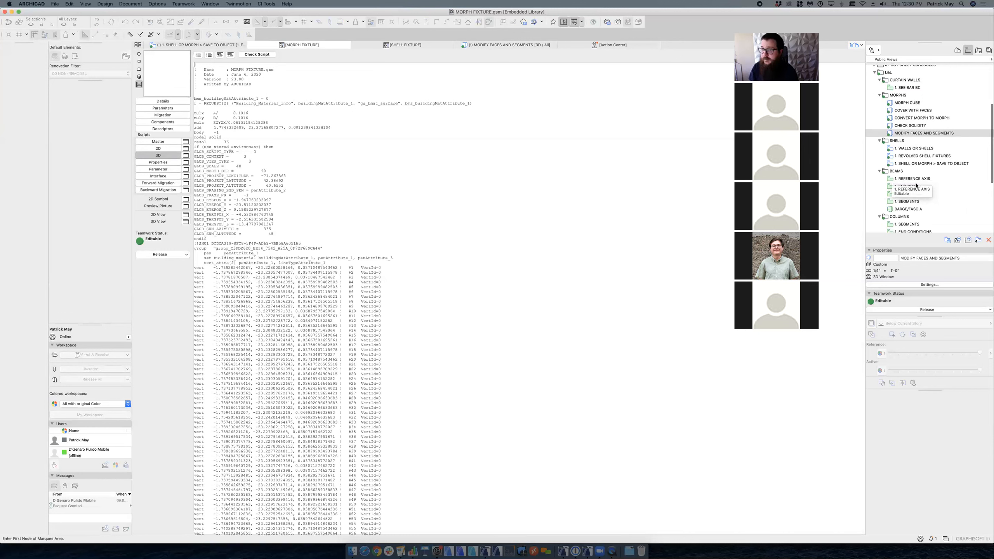
{"action": "scroll", "coordinate": [939, 168], "scroll_direction": "down", "scroll_amount": 3}
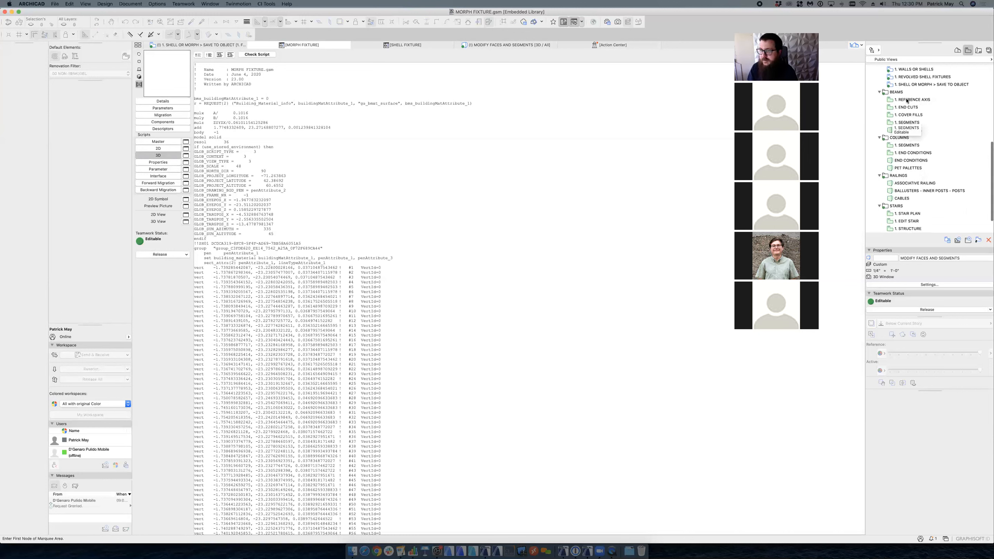
{"action": "scroll", "coordinate": [940, 118], "scroll_direction": "down", "scroll_amount": 3}
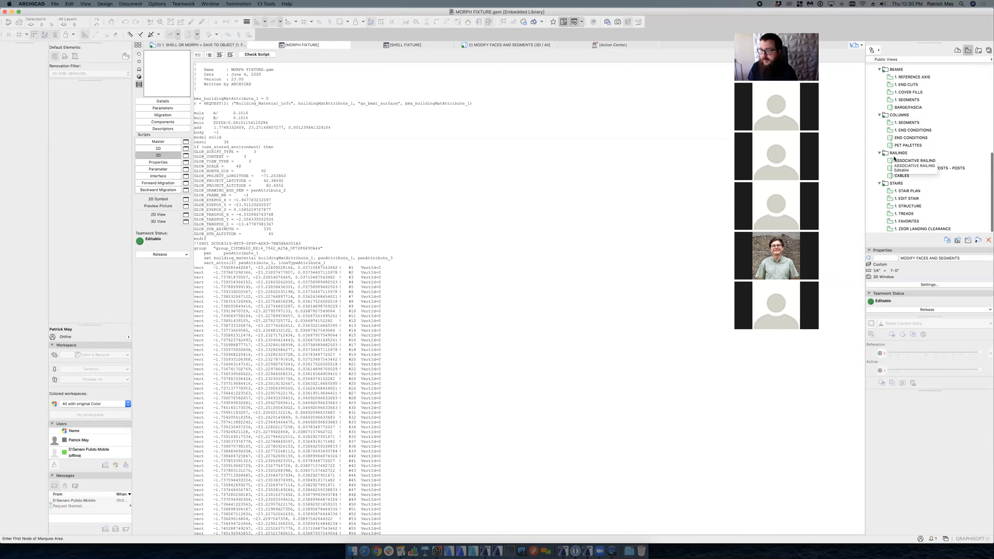
{"action": "left_click", "coordinate": [905, 78]}
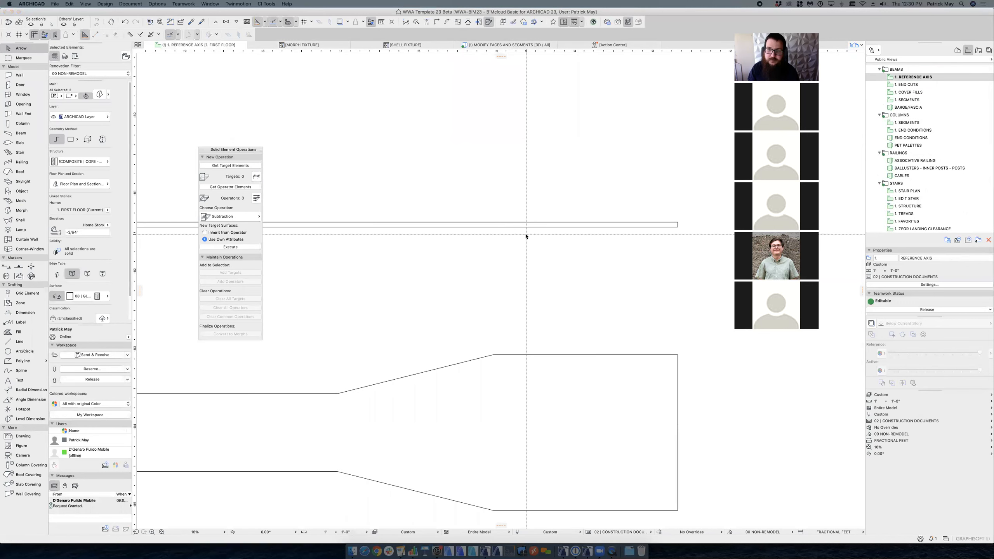
{"action": "middle_click_drag", "start_coordinate": [524, 232], "coordinate": [535, 266]}
{"action": "scroll", "coordinate": [535, 267], "scroll_direction": "up", "scroll_amount": 5}
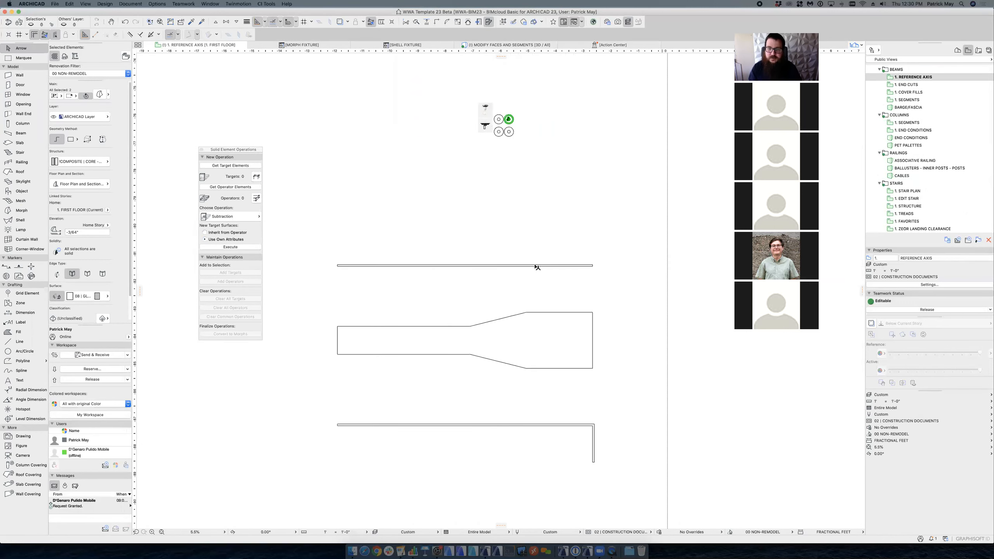
Step: Show only the straight, thin upper beam in 3D and select it with its end face in close view
{"action": "left_click", "coordinate": [627, 269]}
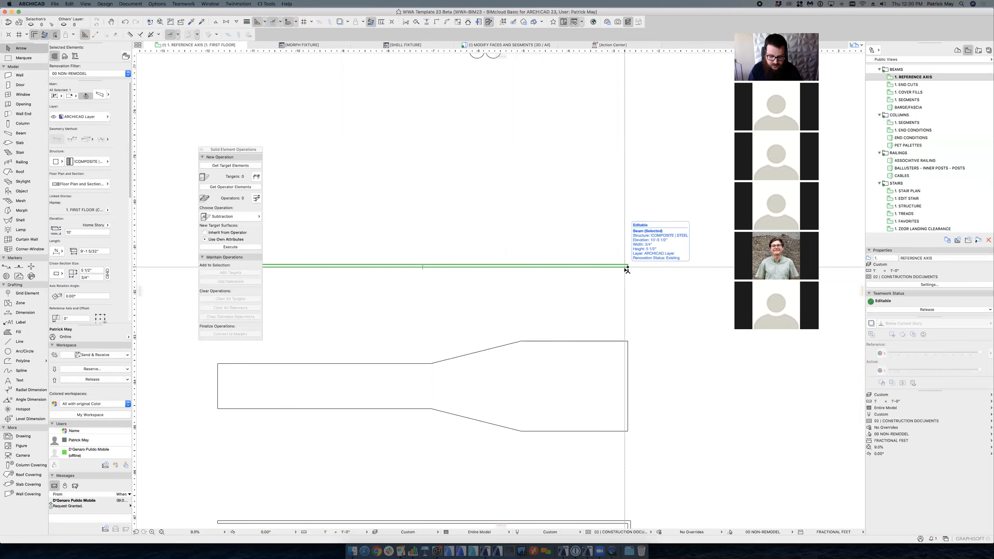
{"action": "key", "text": "F5"}
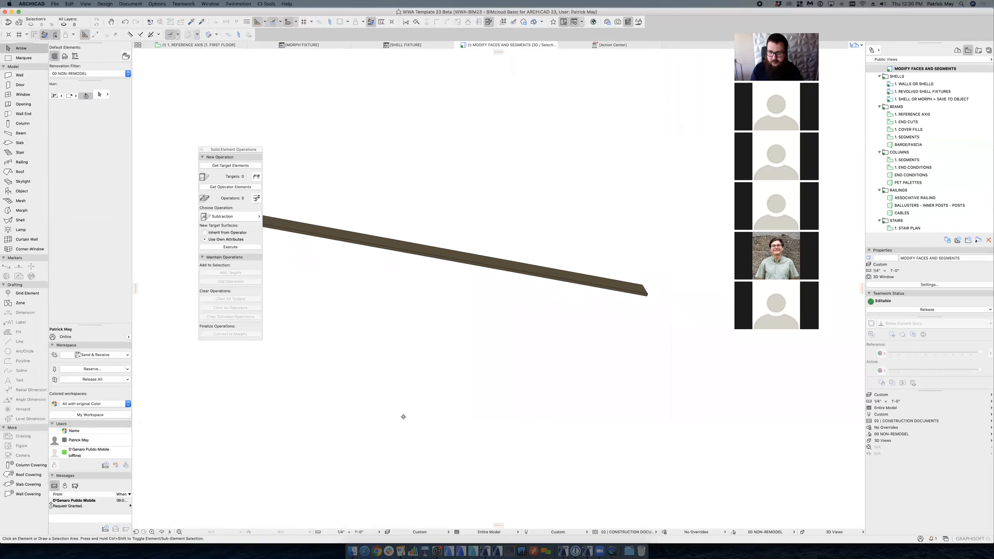
{"action": "left_click", "coordinate": [608, 306]}
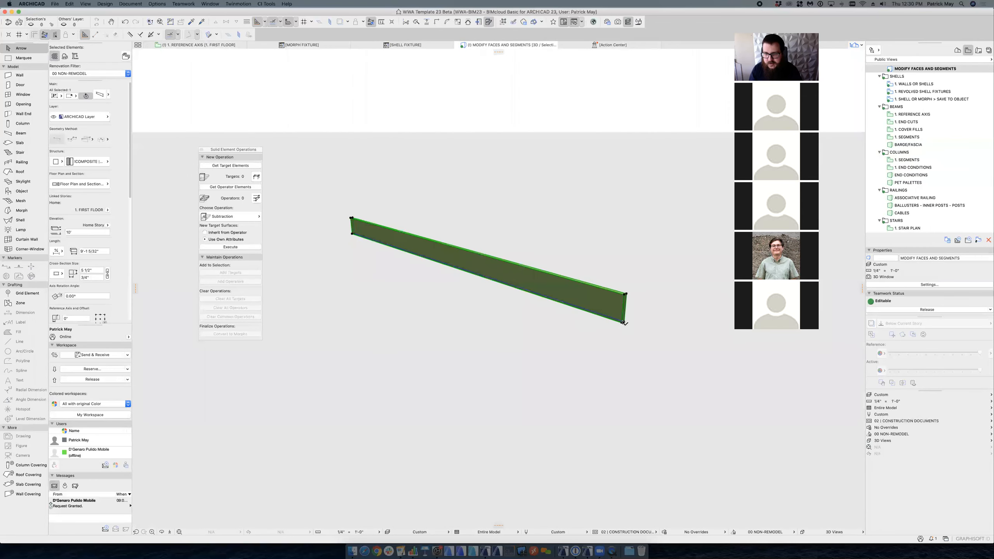
{"action": "scroll", "coordinate": [625, 323], "scroll_direction": "up", "scroll_amount": 5}
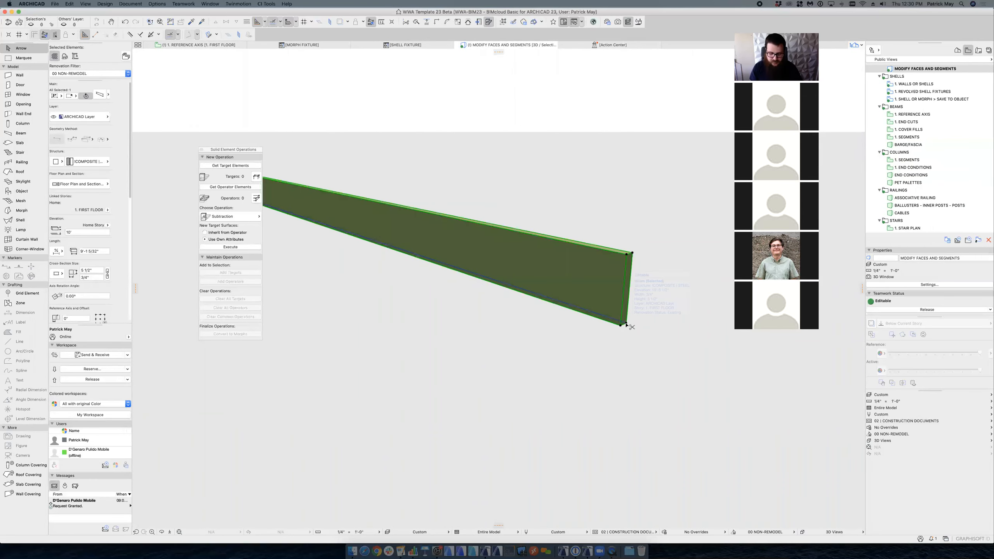
Step: Set the selected beam's cross-section height to 7 1/4" in its settings
{"action": "double_click", "coordinate": [625, 324]}
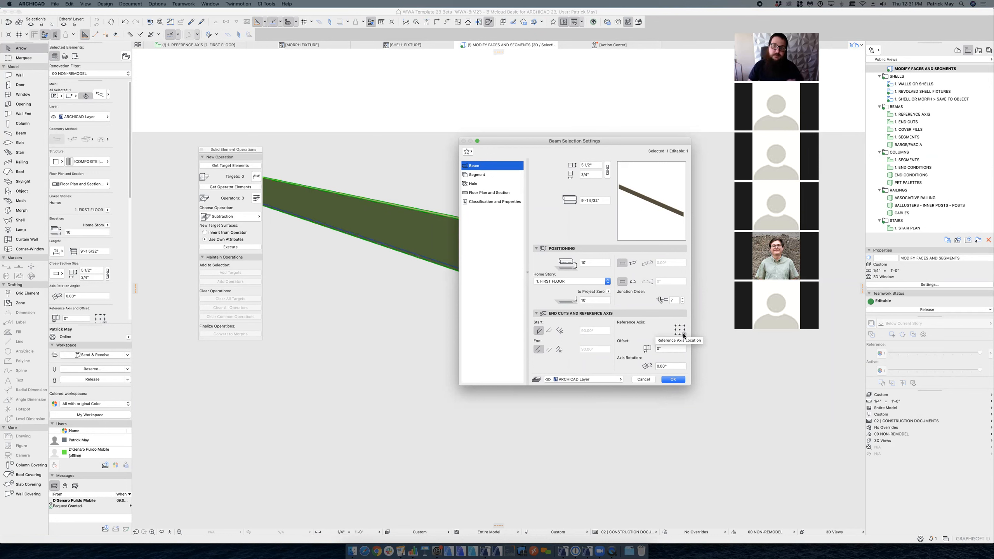
{"action": "left_click", "coordinate": [592, 166]}
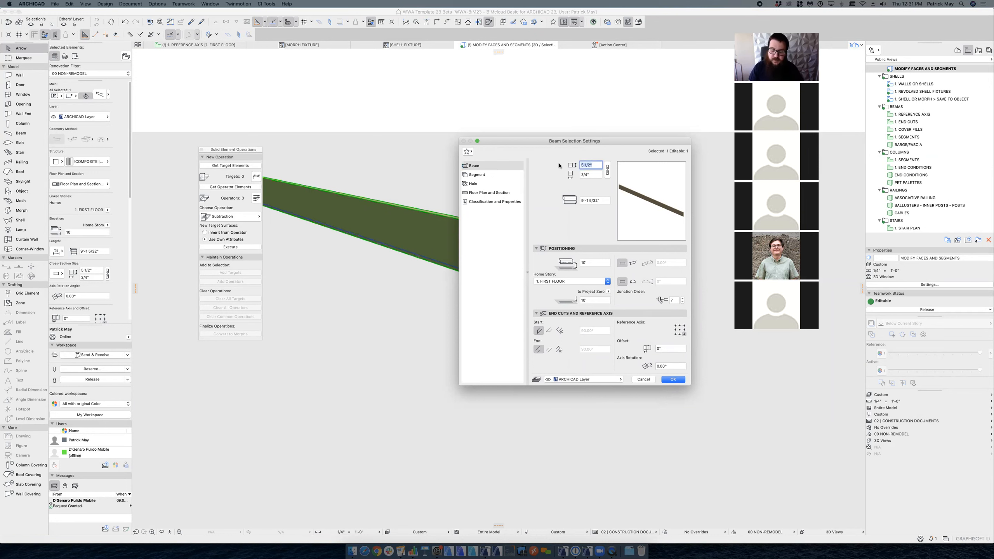
{"action": "type", "text": "7.25\""}
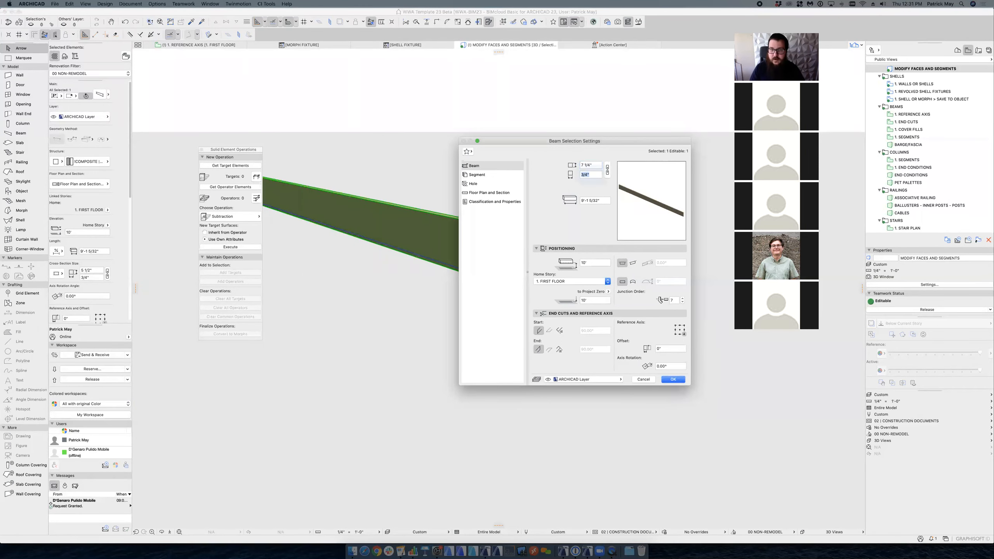
{"action": "key", "text": "Return"}
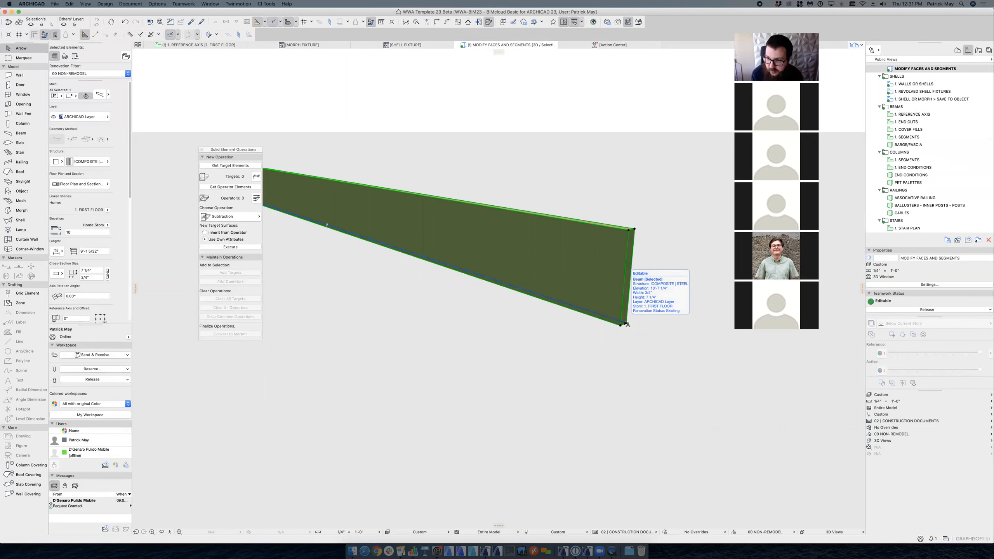
Step: Check the beam's reference axis location and offset settings, leaving them without changes
{"action": "double_click", "coordinate": [626, 324]}
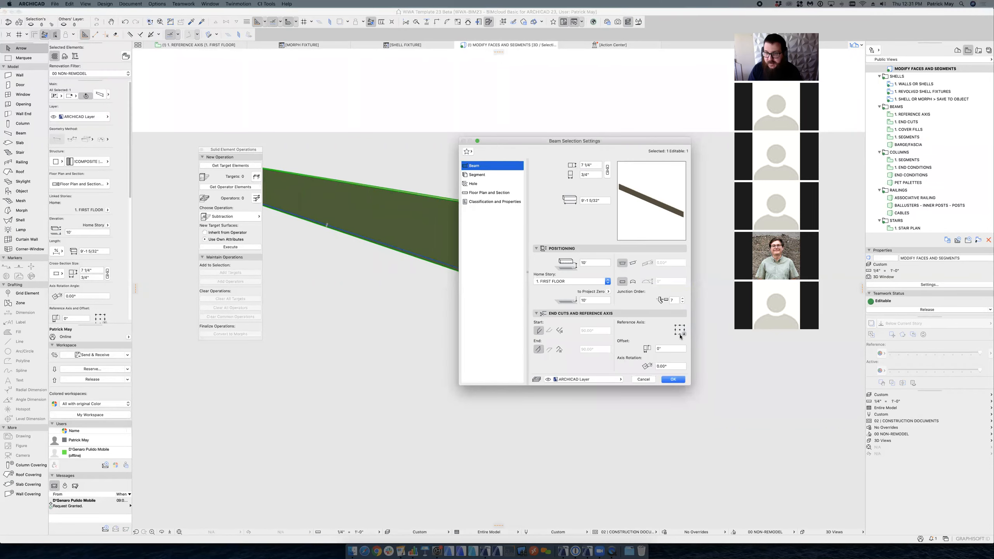
{"action": "left_click", "coordinate": [658, 347]}
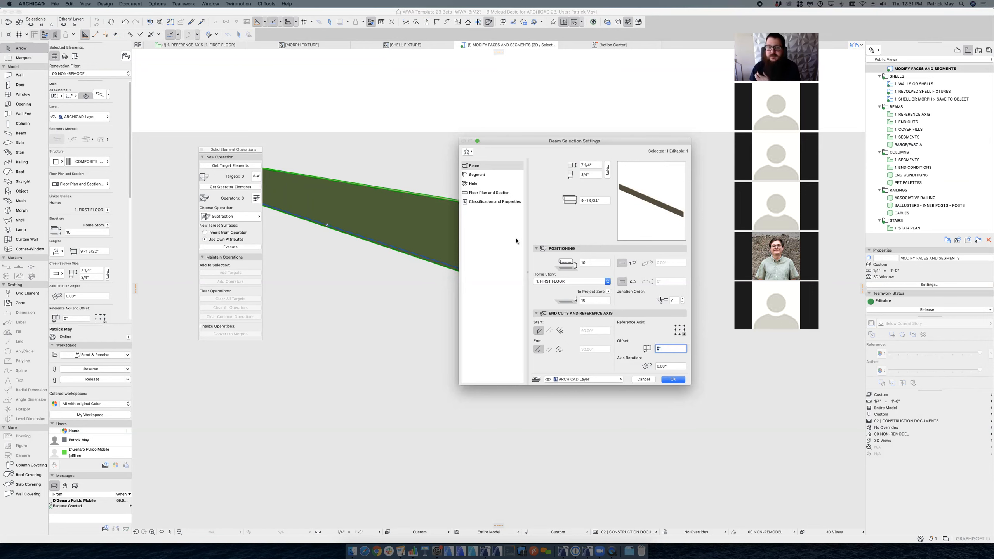
{"action": "left_click", "coordinate": [643, 379]}
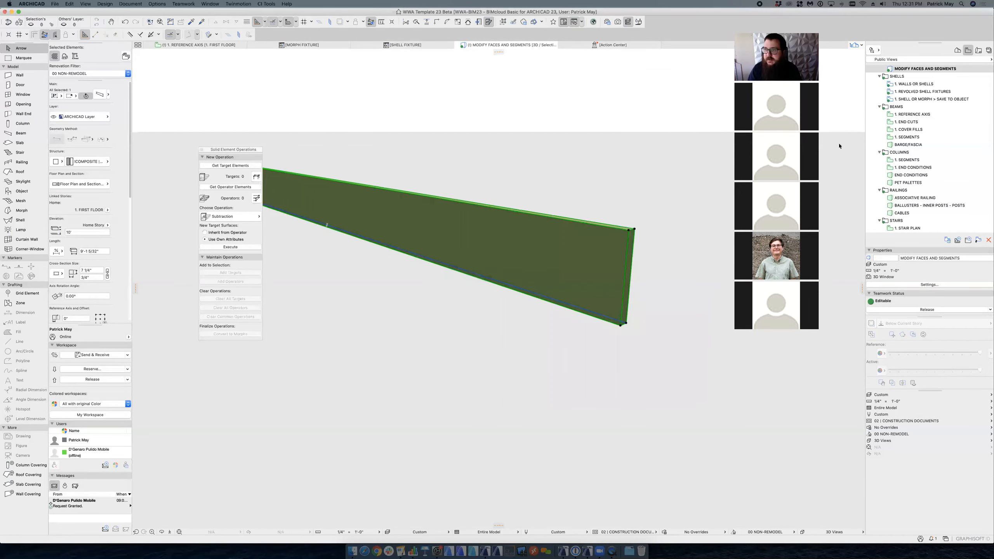
Step: Open the END CUTS view and inspect the start cut options in the thin upper beam's settings
{"action": "left_click", "coordinate": [903, 123]}
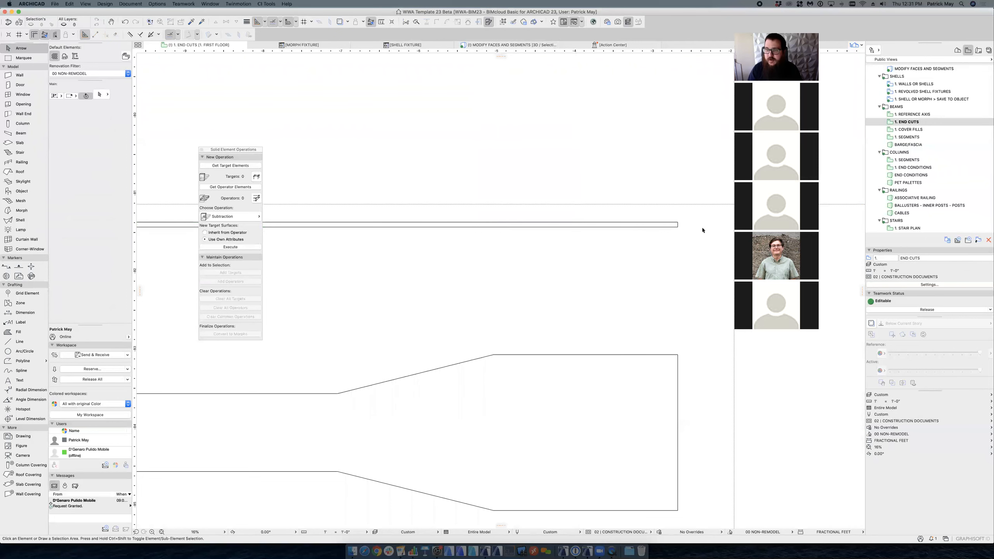
{"action": "left_click", "coordinate": [675, 227]}
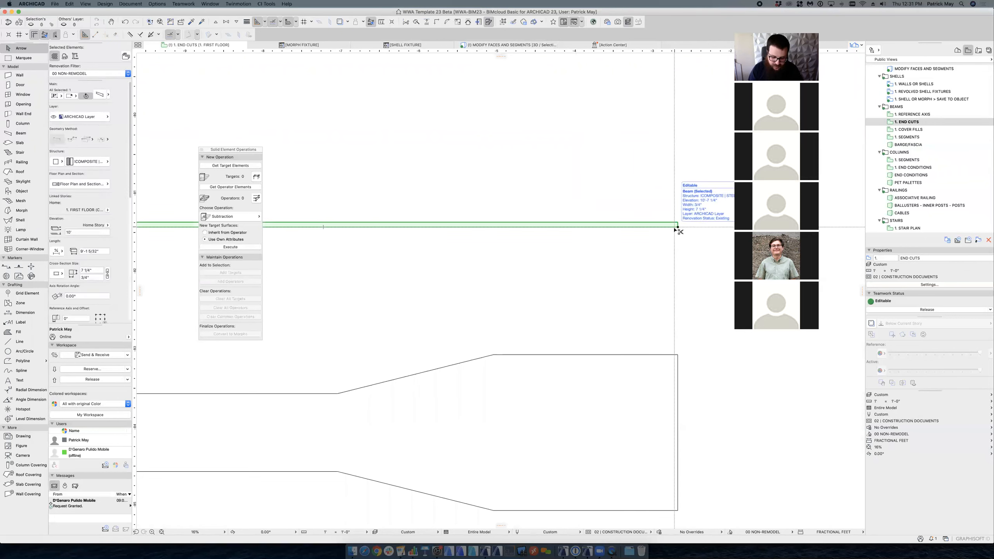
{"action": "key", "text": "super+t"}
{"action": "left_click", "coordinate": [560, 330]}
{"action": "key", "text": "Escape"}
{"action": "key", "text": "Escape"}
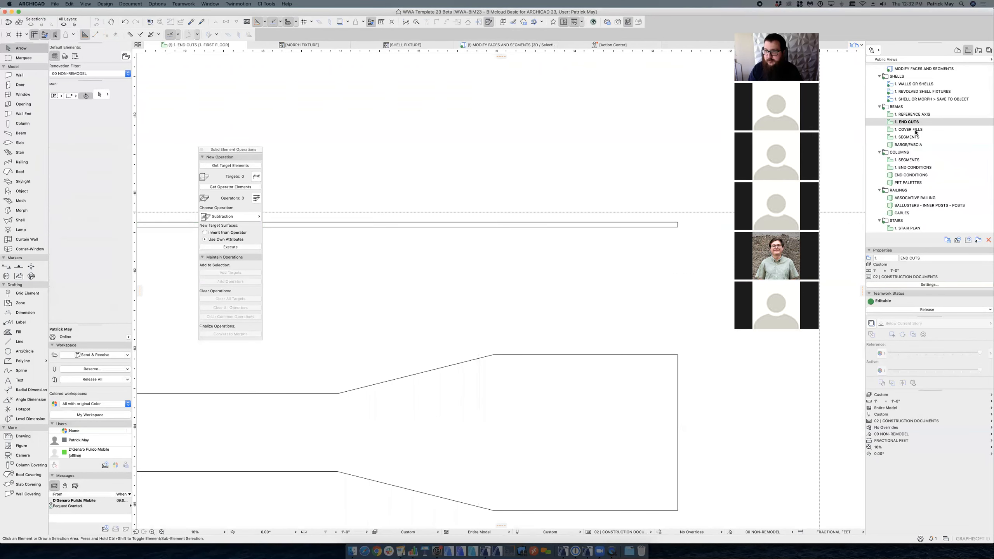
Step: Open the COVER FILLS view and enable cover fills in the thin upper beam's floor plan and section settings
{"action": "double_click", "coordinate": [916, 131]}
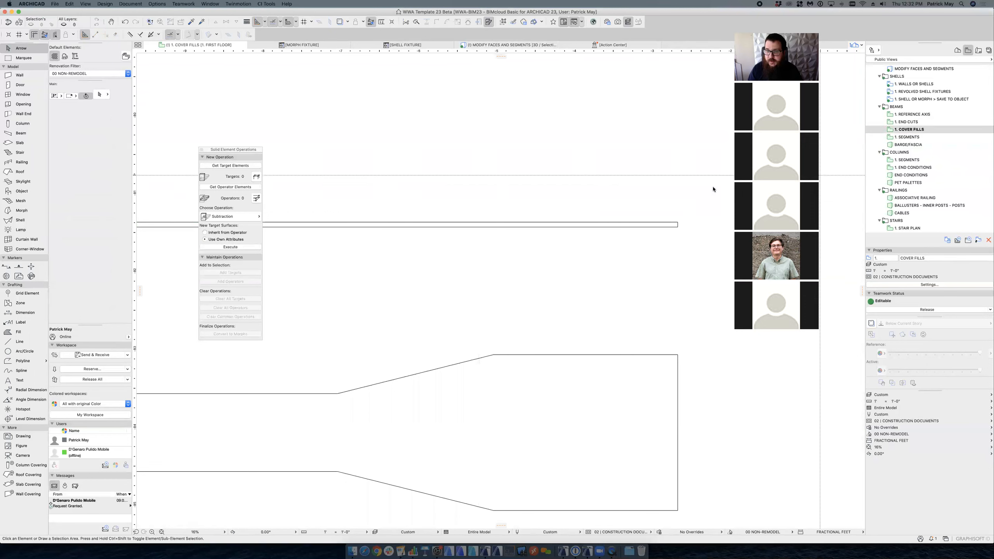
{"action": "left_click", "coordinate": [672, 225]}
{"action": "double_click", "coordinate": [674, 224]}
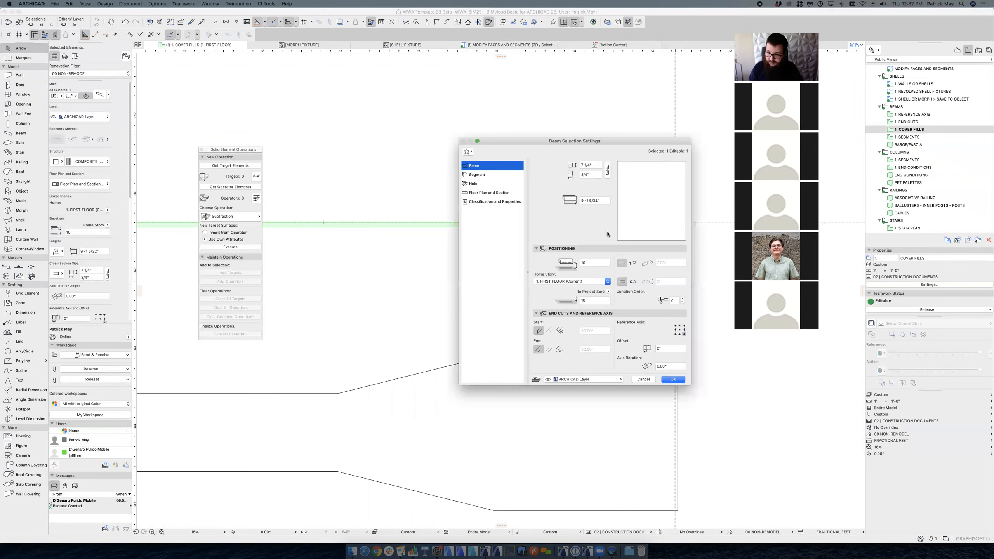
{"action": "left_click", "coordinate": [483, 193]}
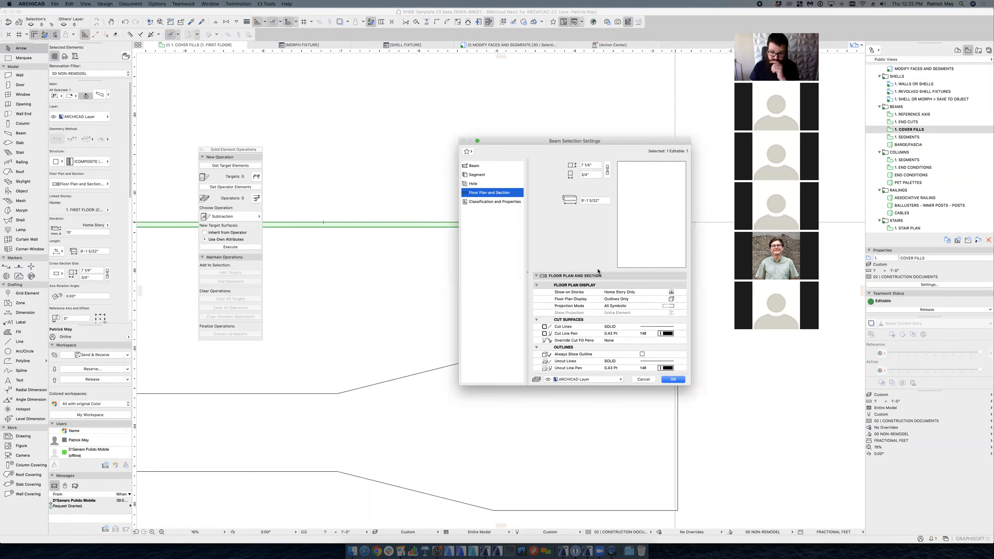
{"action": "scroll", "coordinate": [641, 328], "scroll_direction": "down", "scroll_amount": 5}
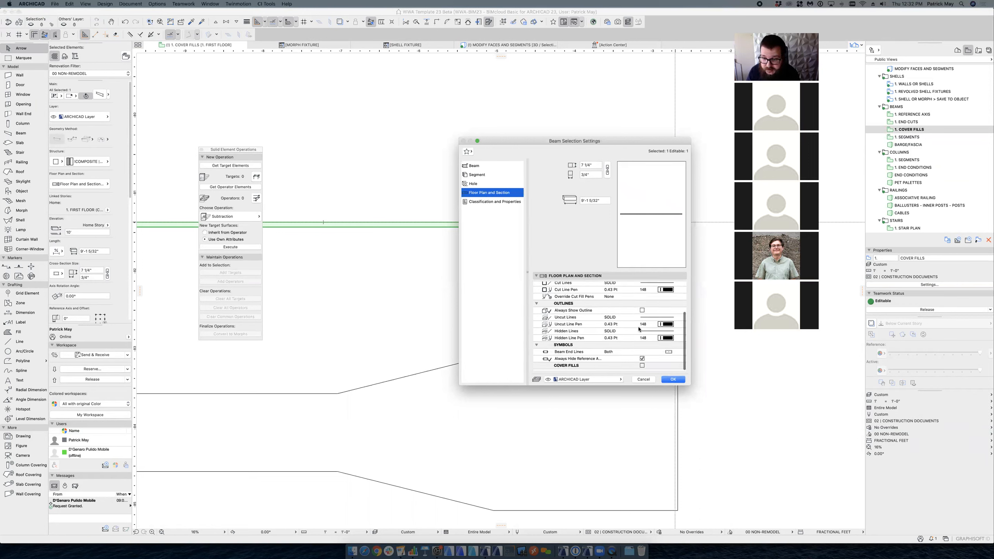
{"action": "left_click", "coordinate": [644, 369]}
{"action": "scroll", "coordinate": [652, 357], "scroll_direction": "down", "scroll_amount": 3}
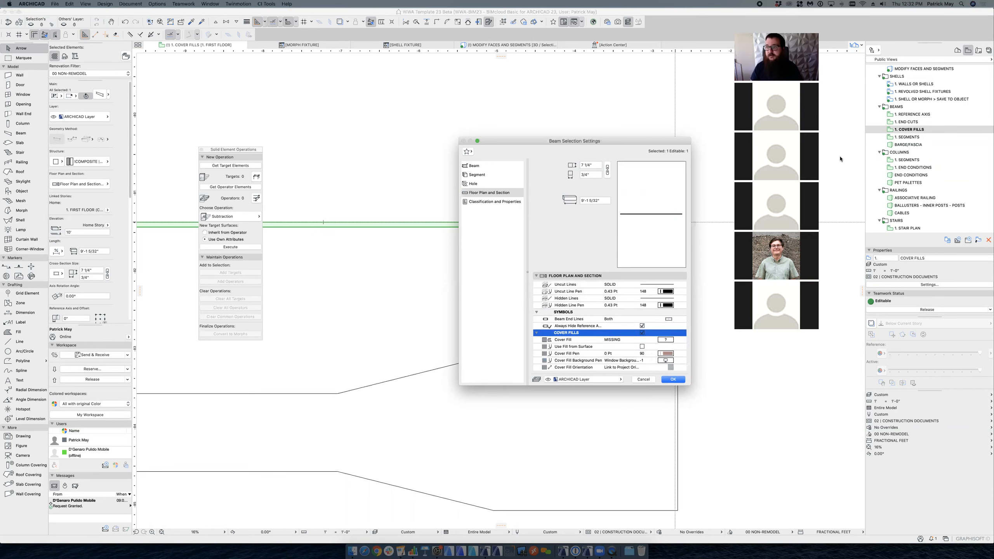
{"action": "key", "text": "Return"}
{"action": "key", "text": "Escape"}
Step: Select the tapered multi-segment beam in the plan and check its element information
{"action": "scroll", "coordinate": [477, 391], "scroll_direction": "down", "scroll_amount": 8}
{"action": "left_click", "coordinate": [486, 312]}
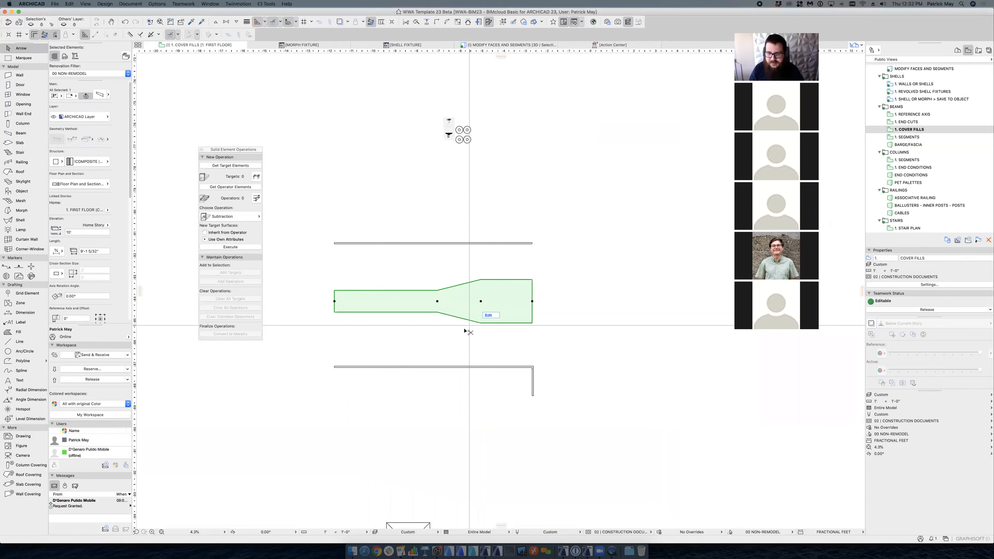
{"action": "middle_click_drag", "start_coordinate": [464, 318], "coordinate": [485, 327]}
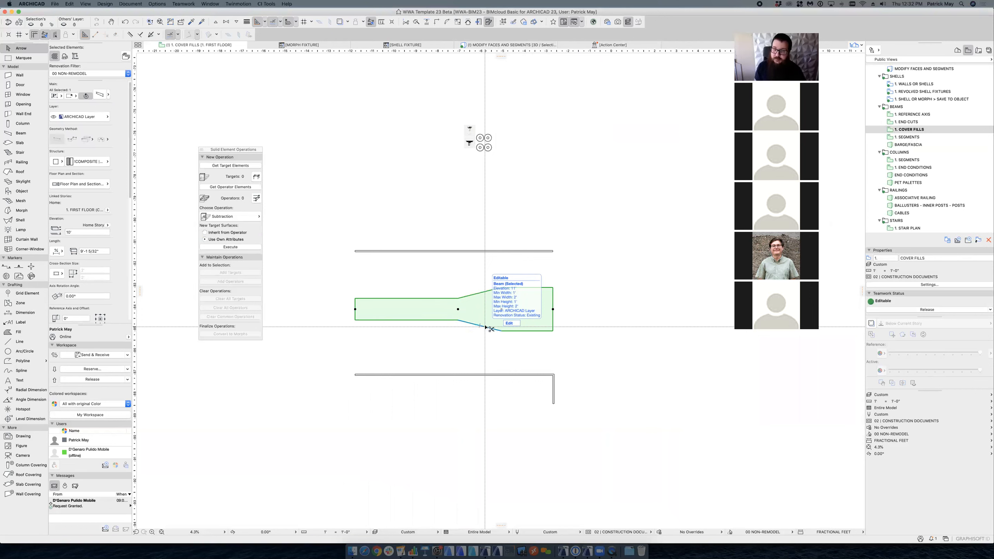
Step: Open the tapered beam's selection settings and examine the structure and size options of each of its three segments
{"action": "double_click", "coordinate": [486, 328]}
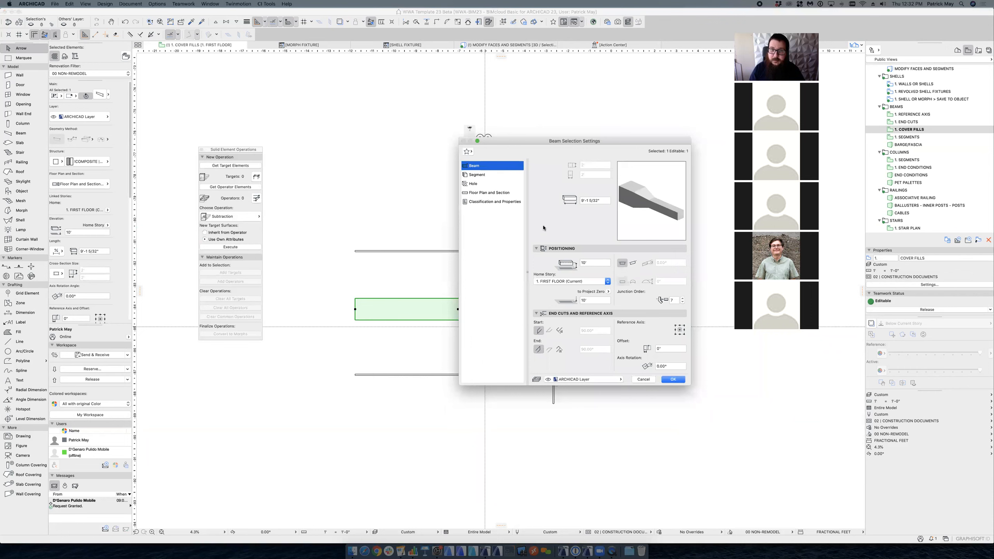
{"action": "left_click_drag", "start_coordinate": [547, 140], "coordinate": [514, 132]}
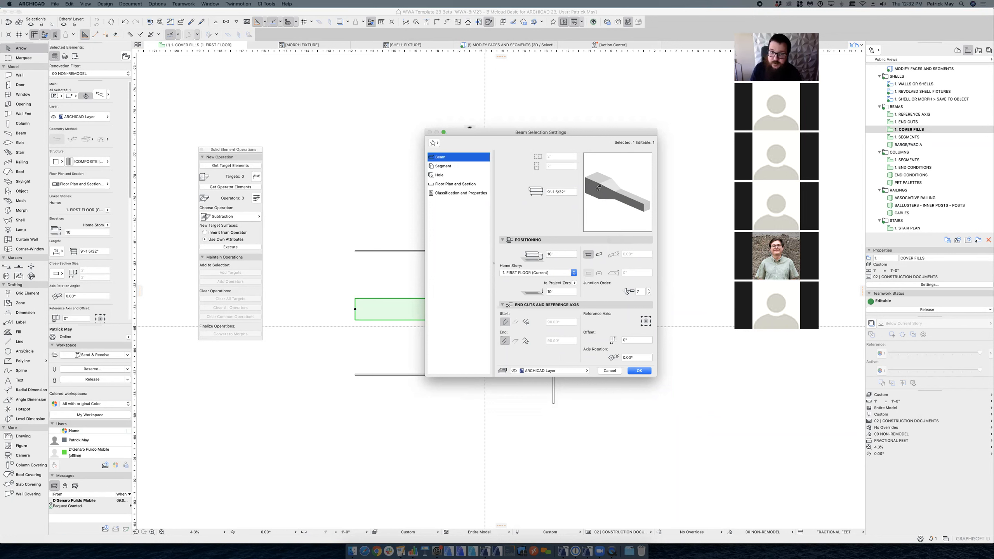
{"action": "left_click", "coordinate": [475, 167]}
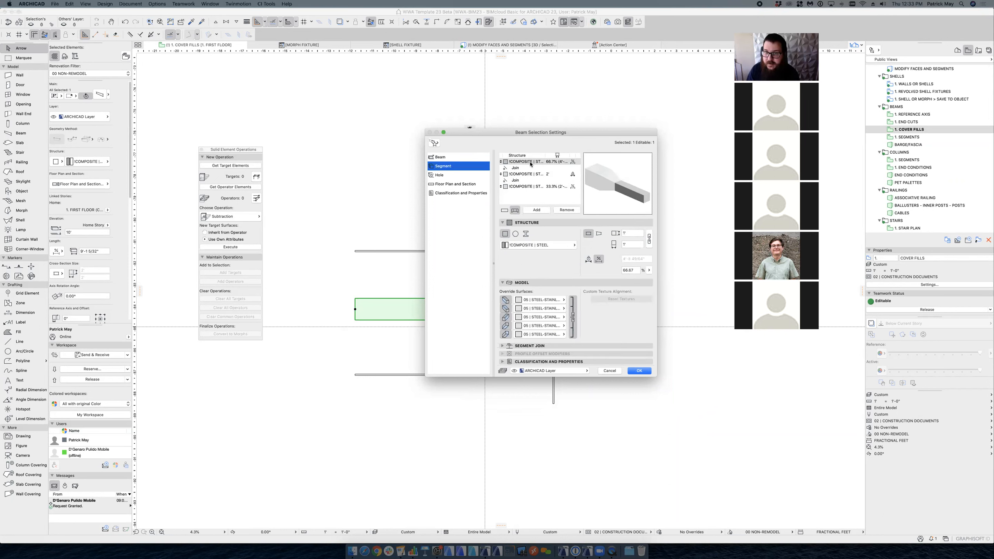
{"action": "left_click", "coordinate": [524, 175]}
{"action": "left_click", "coordinate": [526, 187]}
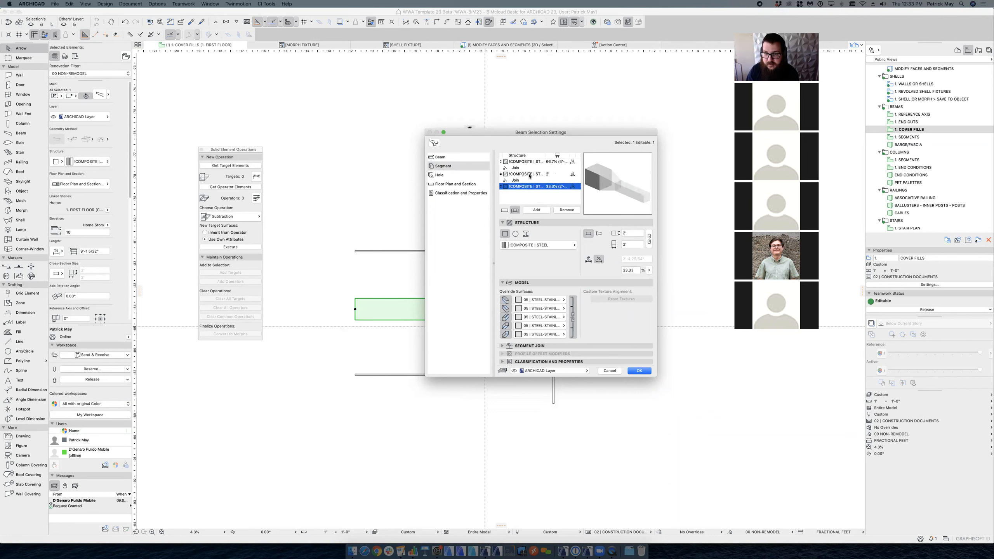
{"action": "left_click", "coordinate": [555, 175]}
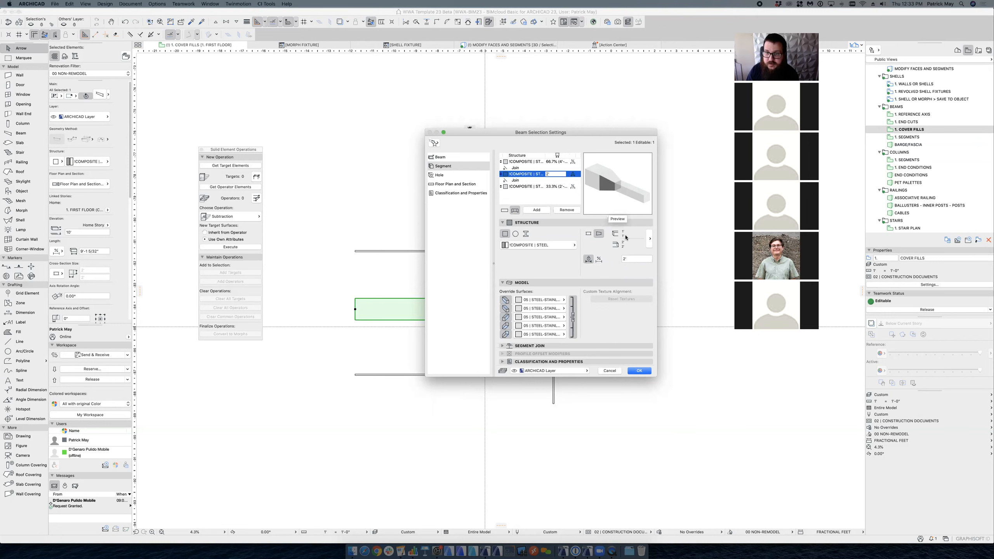
{"action": "left_click", "coordinate": [524, 161]}
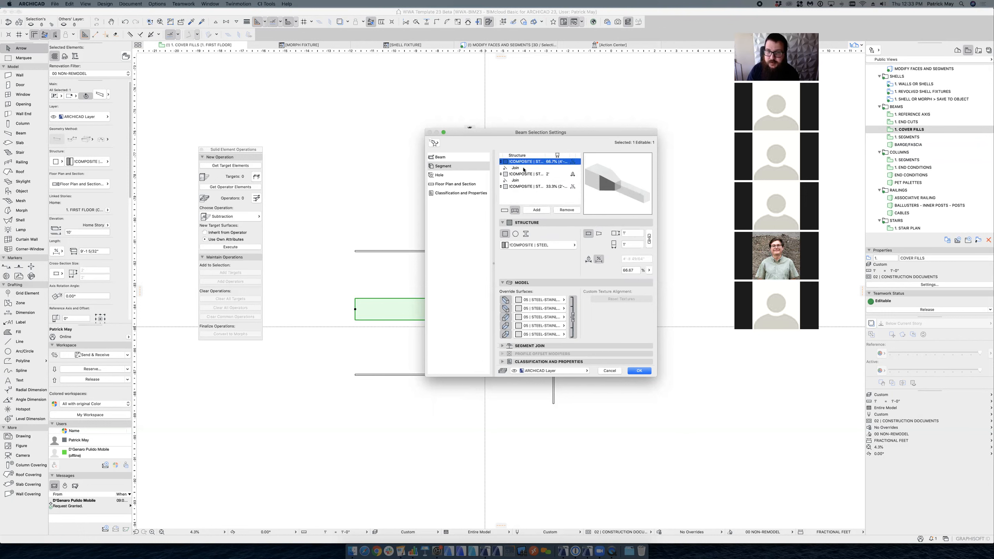
{"action": "left_click", "coordinate": [523, 174]}
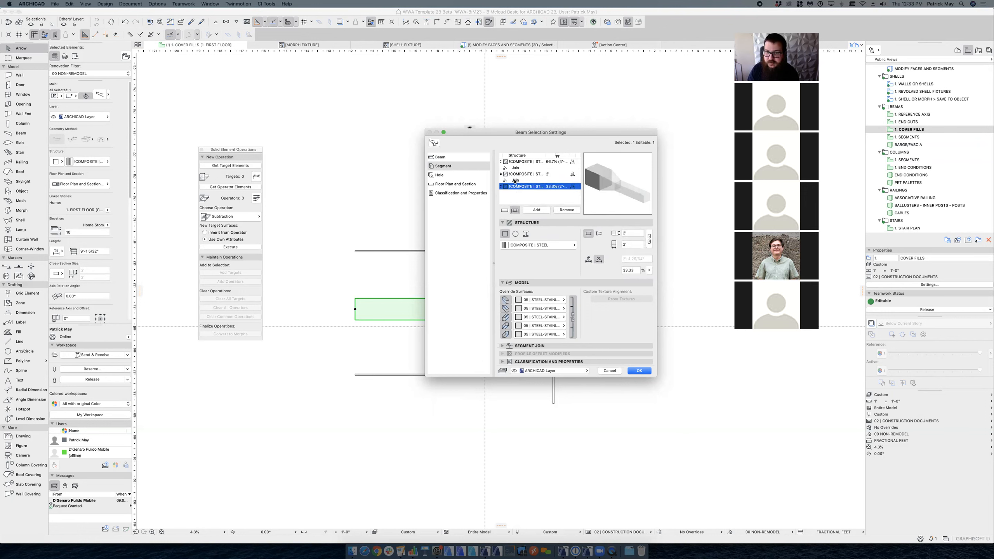
Step: Try a 45° angle for the join between the tapered beam's second and third segments, discarding the change
{"action": "left_click", "coordinate": [515, 181]}
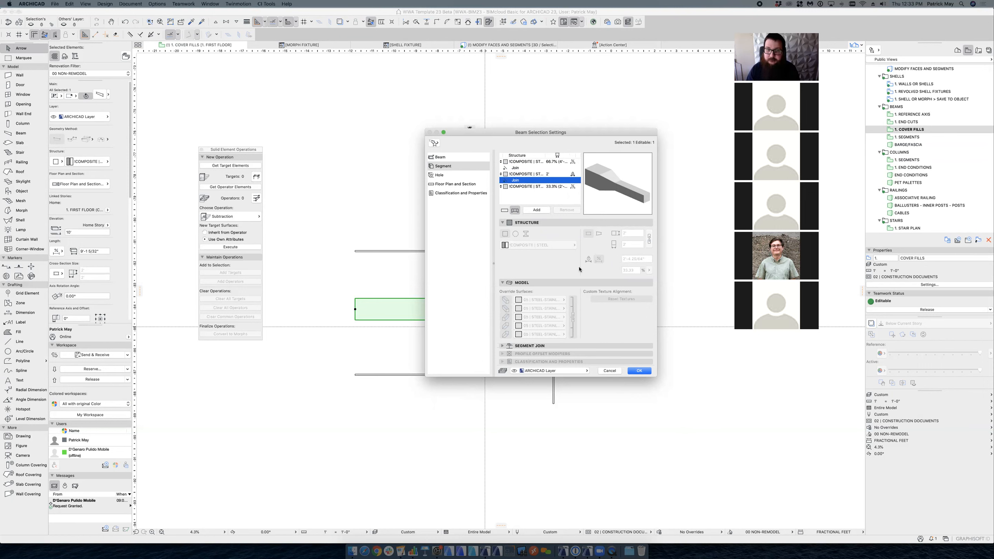
{"action": "left_click", "coordinate": [503, 346]}
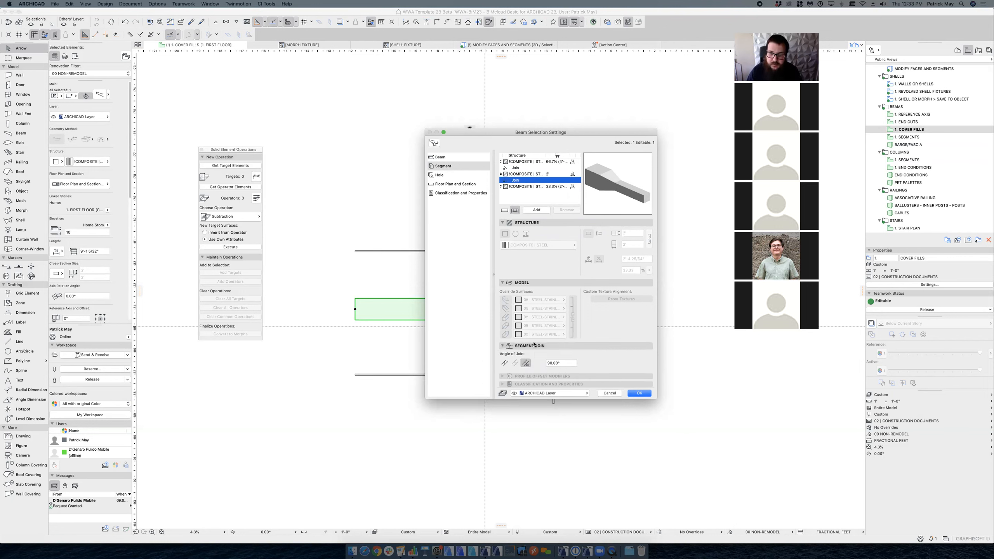
{"action": "left_click", "coordinate": [562, 364]}
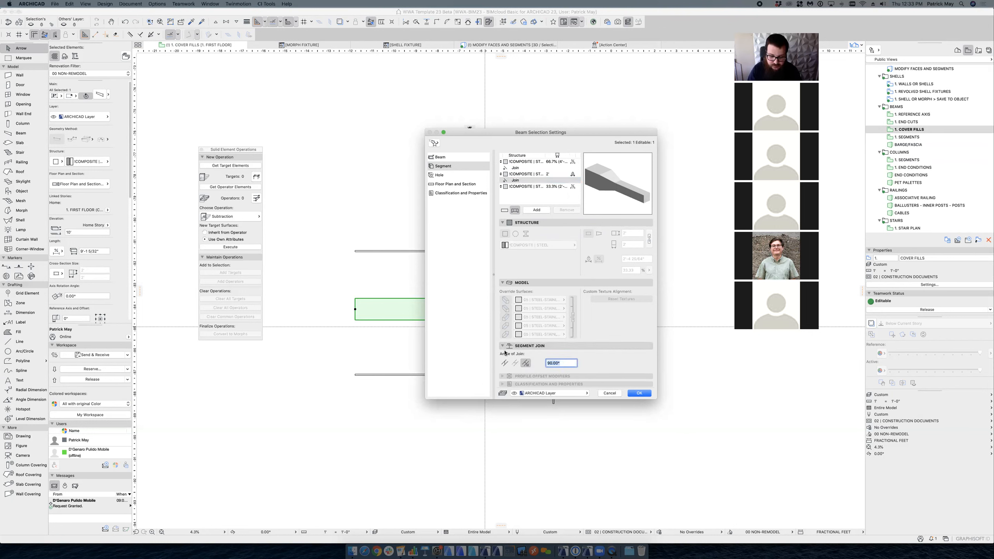
{"action": "type", "text": "45"}
{"action": "key", "text": "Tab"}
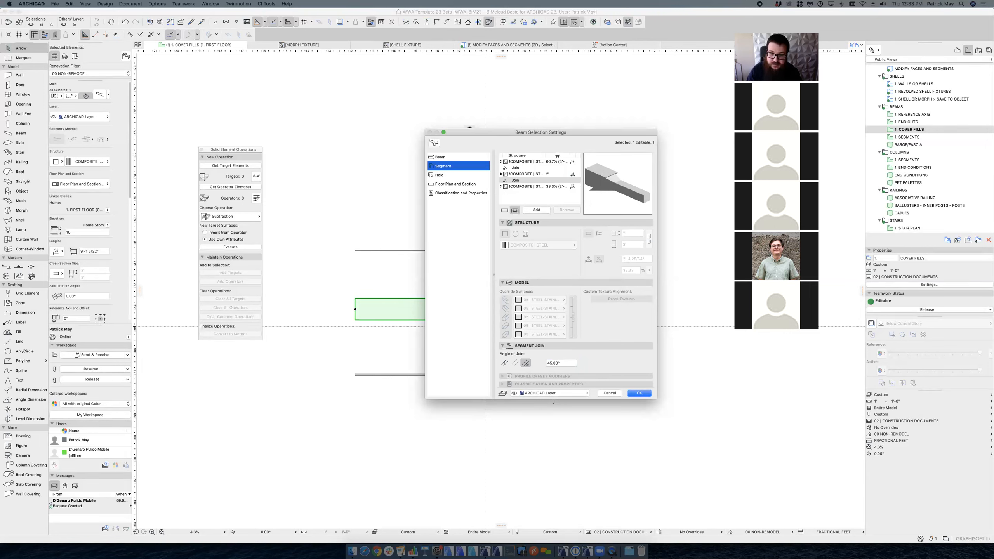
{"action": "left_click", "coordinate": [610, 393]}
{"action": "left_click", "coordinate": [508, 397]}
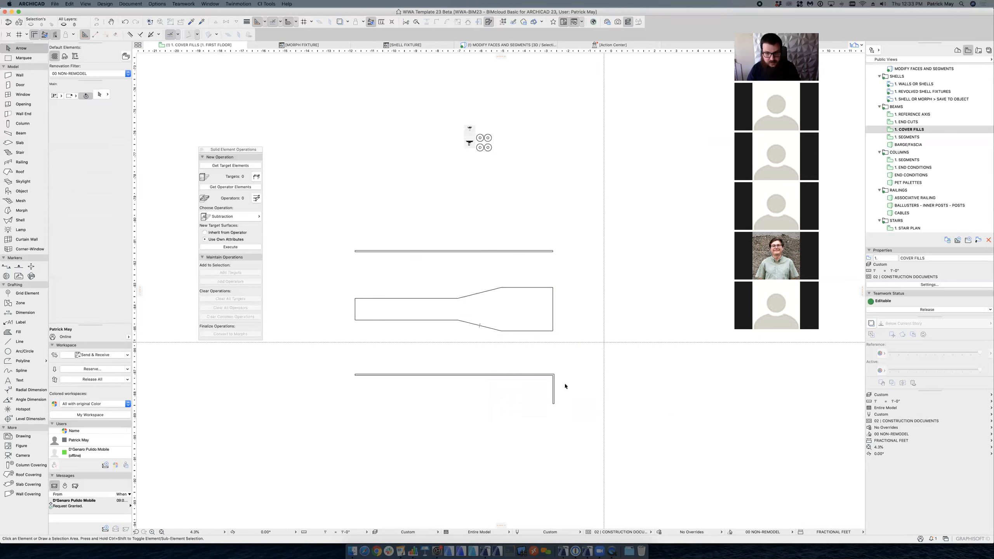
Step: Show the two thin beams forming the lower L-shaped corner in 3D and examine where they meet
{"action": "left_click", "coordinate": [549, 374]}
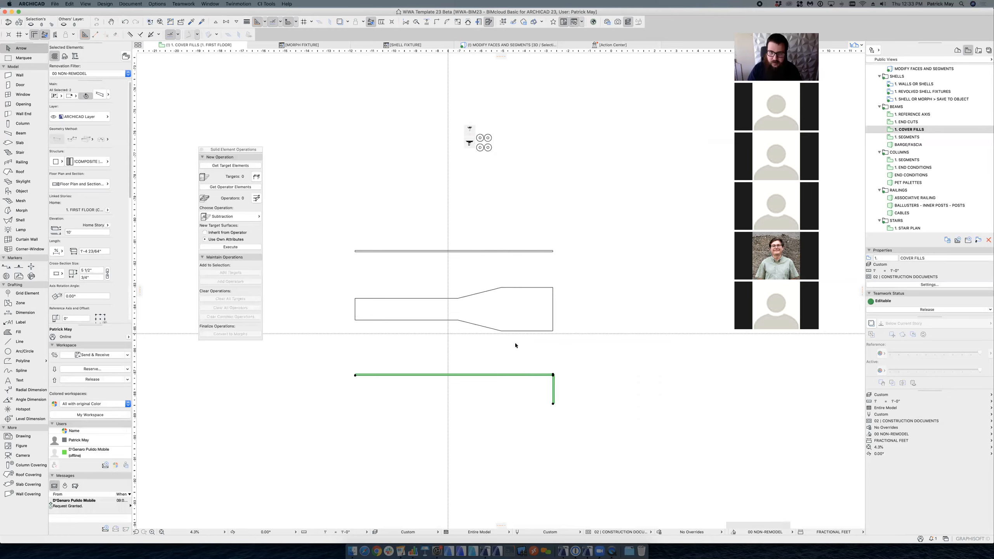
{"action": "key", "text": "F5"}
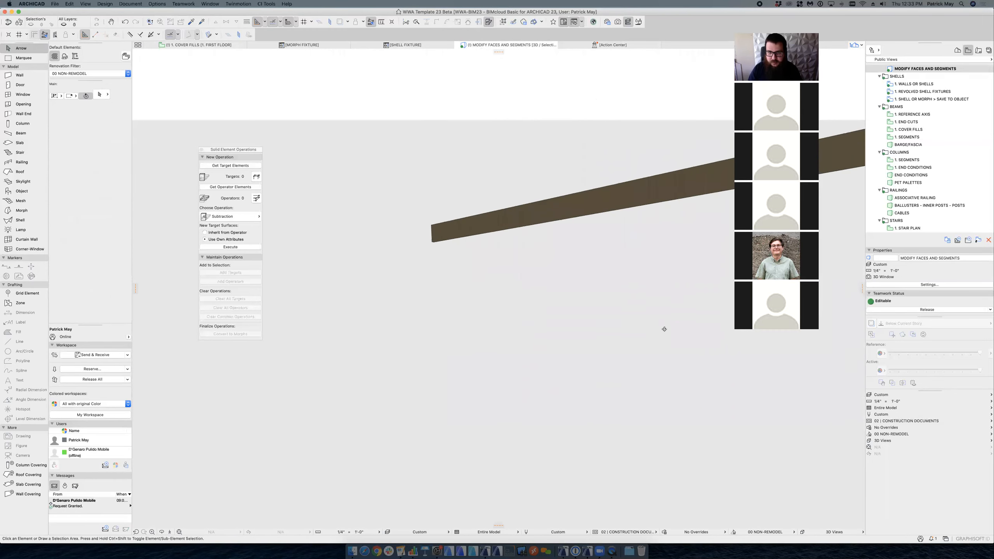
{"action": "left_click", "coordinate": [487, 347]}
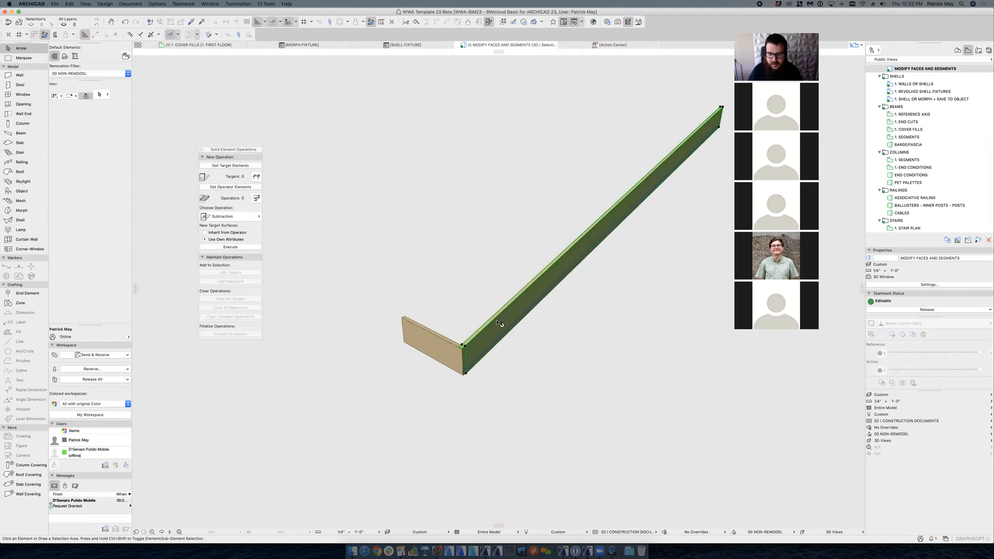
{"action": "left_click", "coordinate": [431, 339]}
{"action": "scroll", "coordinate": [449, 351], "scroll_direction": "up", "scroll_amount": 5}
{"action": "left_click", "coordinate": [507, 344]}
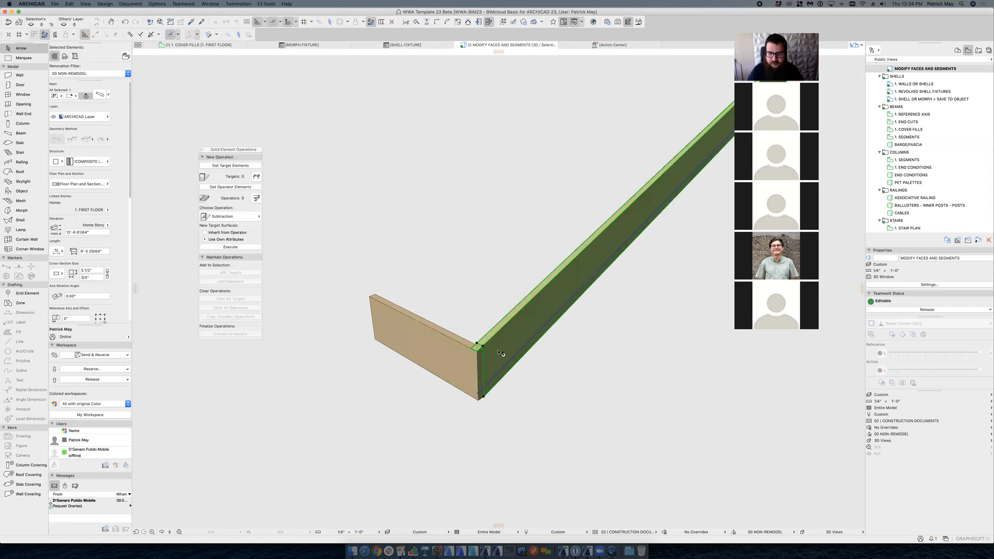
Step: Try to intersect the short and long thin beams at their shared corner
{"action": "left_click", "coordinate": [450, 346]}
{"action": "left_click", "coordinate": [502, 345], "text": "shift"}
{"action": "key", "text": "super+i"}
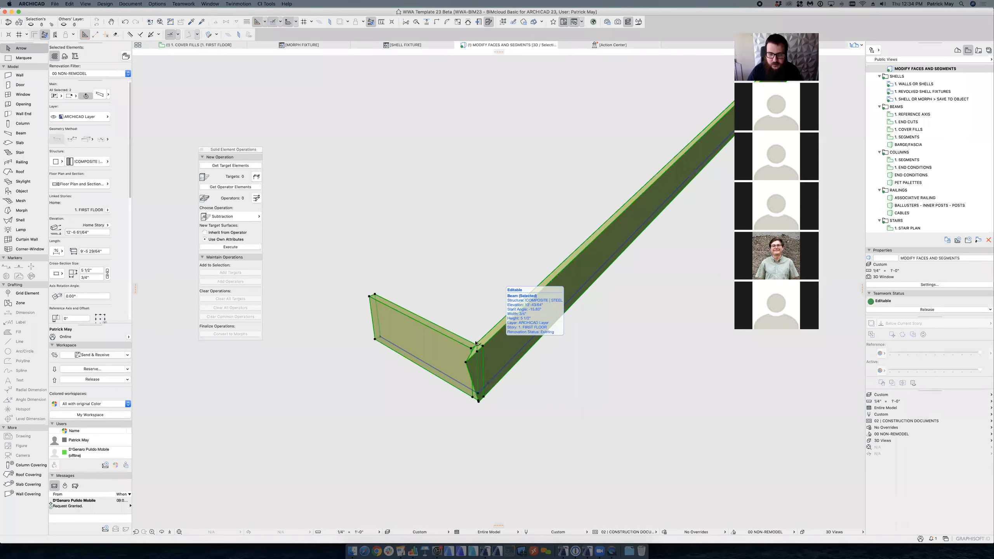
{"action": "key", "text": "Escape"}
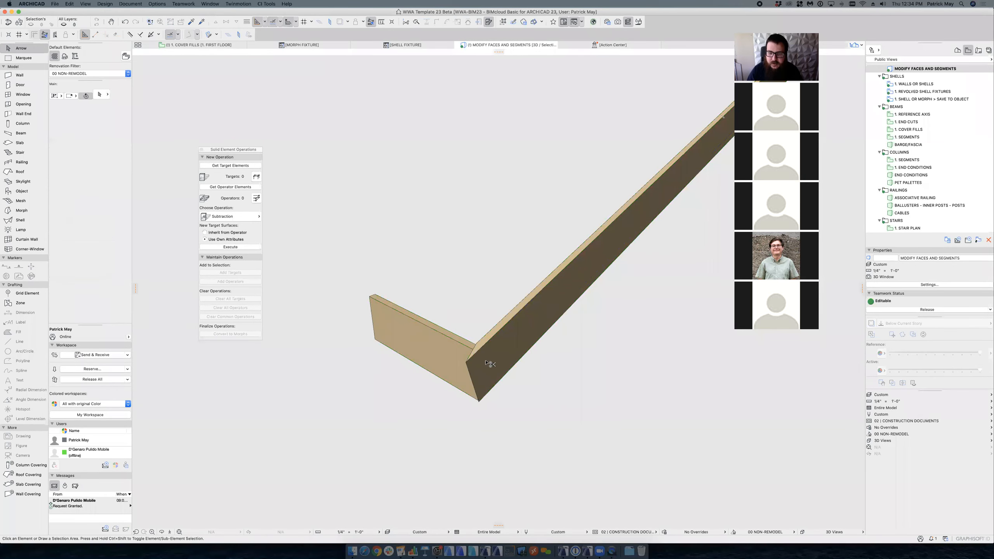
Step: Reselect both thin beams in 3D and inspect their corner joint up close
{"action": "left_click", "coordinate": [484, 398]}
{"action": "key", "text": "Escape"}
{"action": "left_click", "coordinate": [468, 367]}
{"action": "left_click", "coordinate": [496, 383], "text": "shift"}
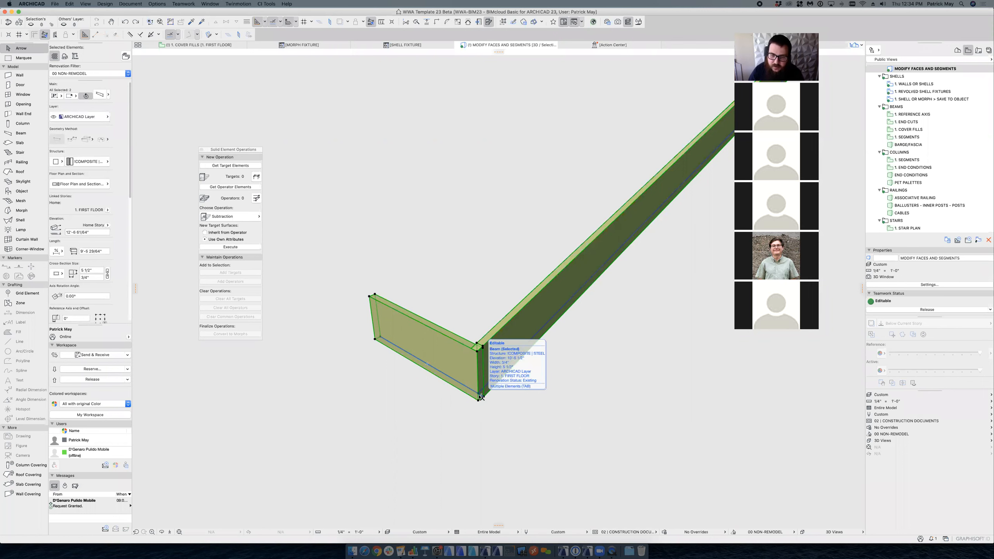
{"action": "scroll", "coordinate": [482, 397], "scroll_direction": "up", "scroll_amount": 4}
{"action": "key", "text": "Escape"}
{"action": "left_click", "coordinate": [454, 340]}
{"action": "left_click", "coordinate": [535, 291]}
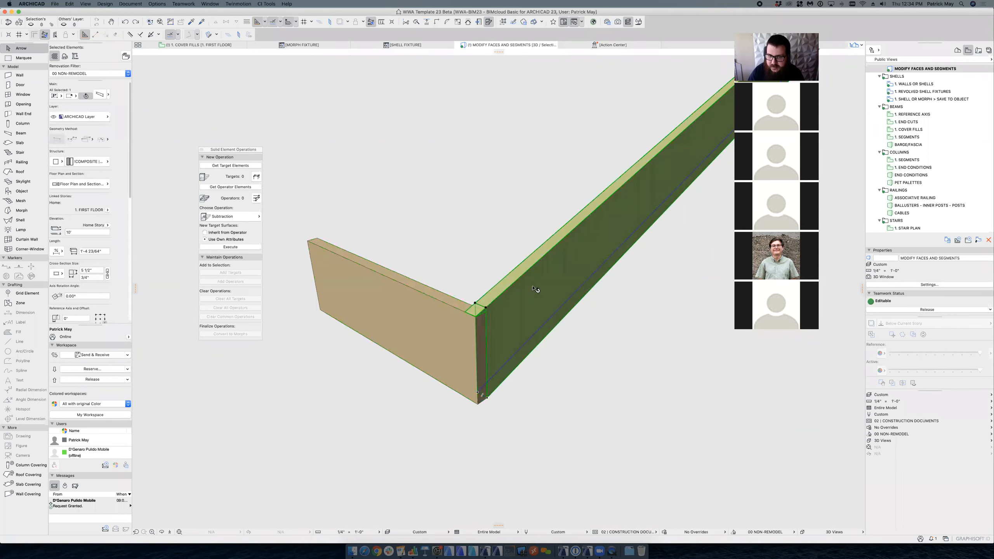
{"action": "left_click", "coordinate": [469, 357], "text": "shift"}
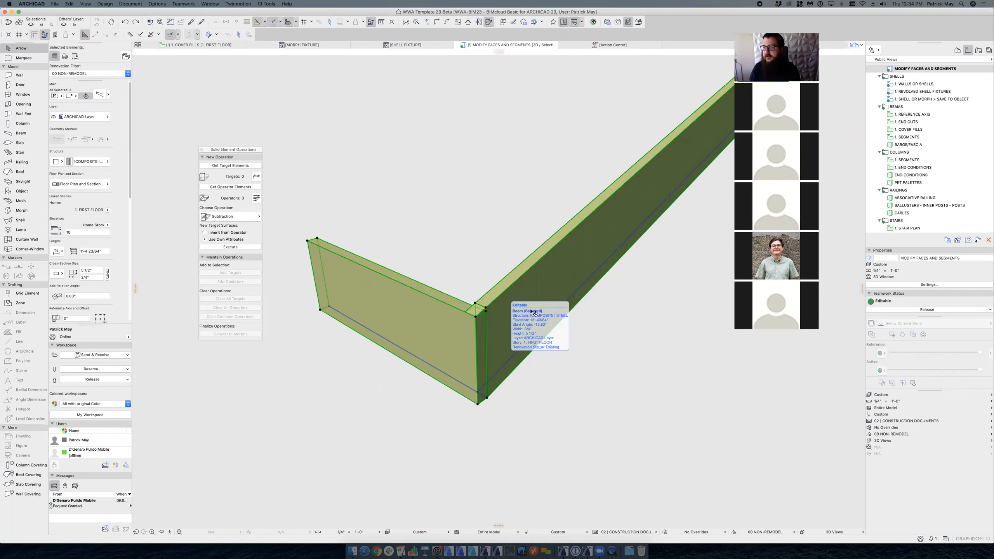
Step: Open the COLUMNS group's SEGMENTS view and show the square multi-segment column in 3D
{"action": "scroll", "coordinate": [904, 133], "scroll_direction": "down", "scroll_amount": 1}
{"action": "left_click", "coordinate": [910, 154]}
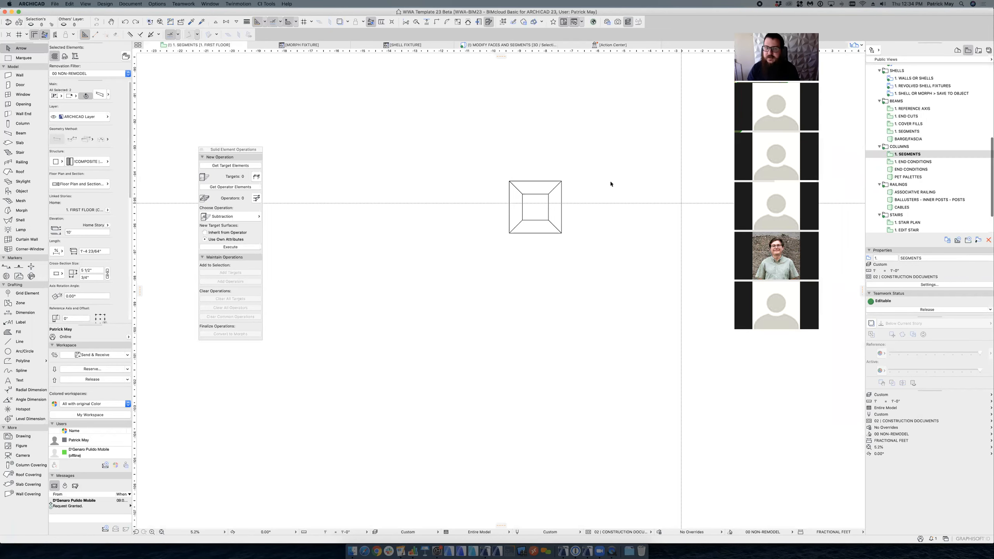
{"action": "middle_click_drag", "start_coordinate": [537, 208], "coordinate": [505, 281]}
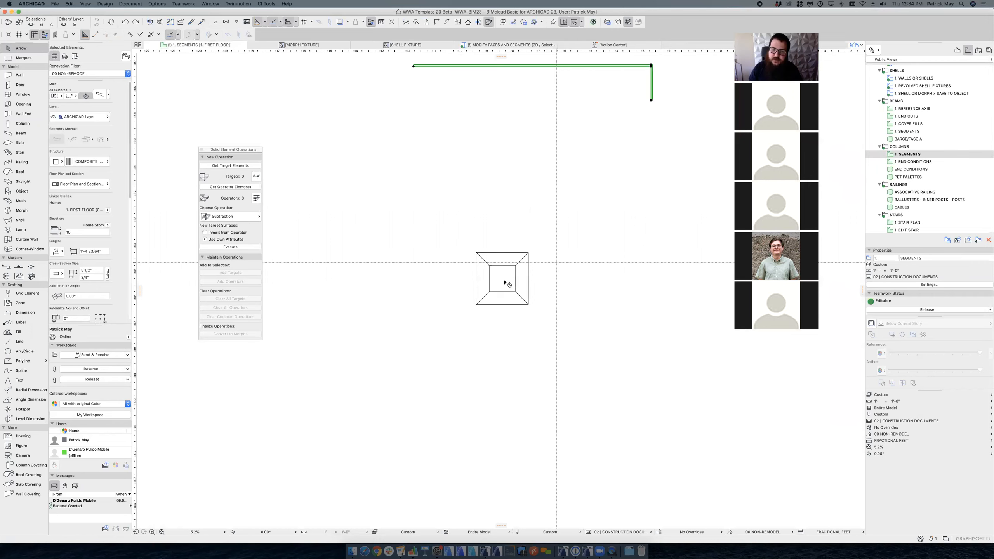
{"action": "left_click", "coordinate": [507, 282]}
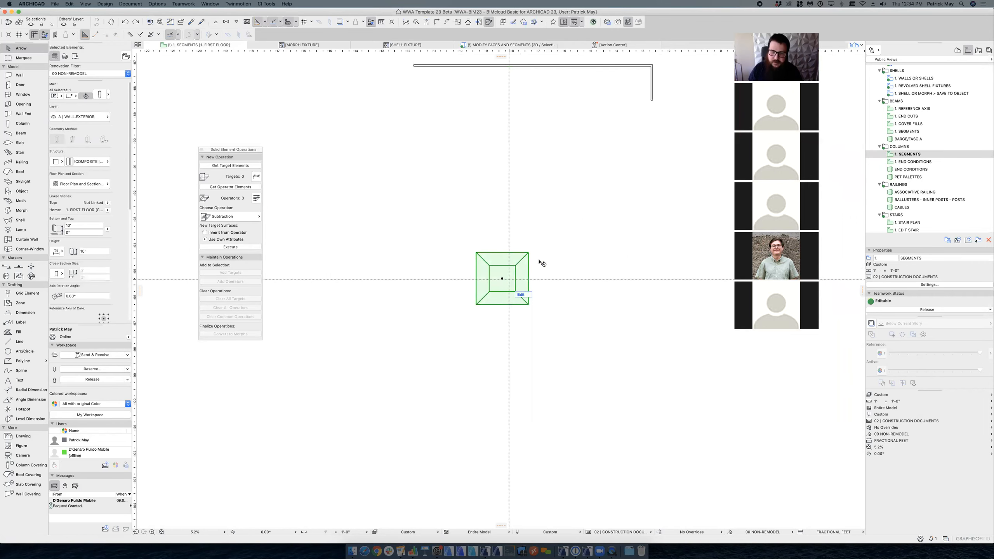
{"action": "key", "text": "F5"}
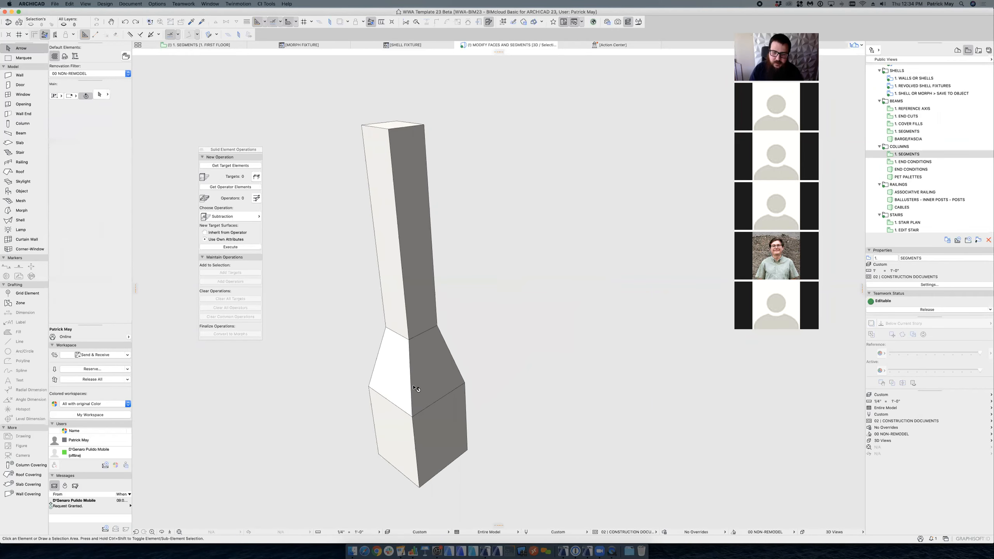
Step: Open the column's selection settings and inspect its tapered middle segment
{"action": "double_click", "coordinate": [415, 389]}
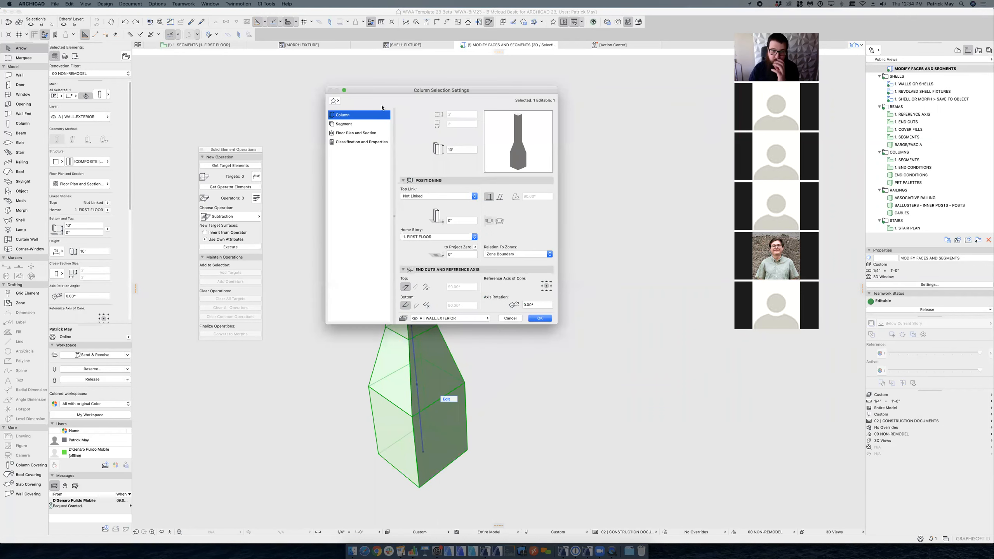
{"action": "left_click", "coordinate": [357, 124]}
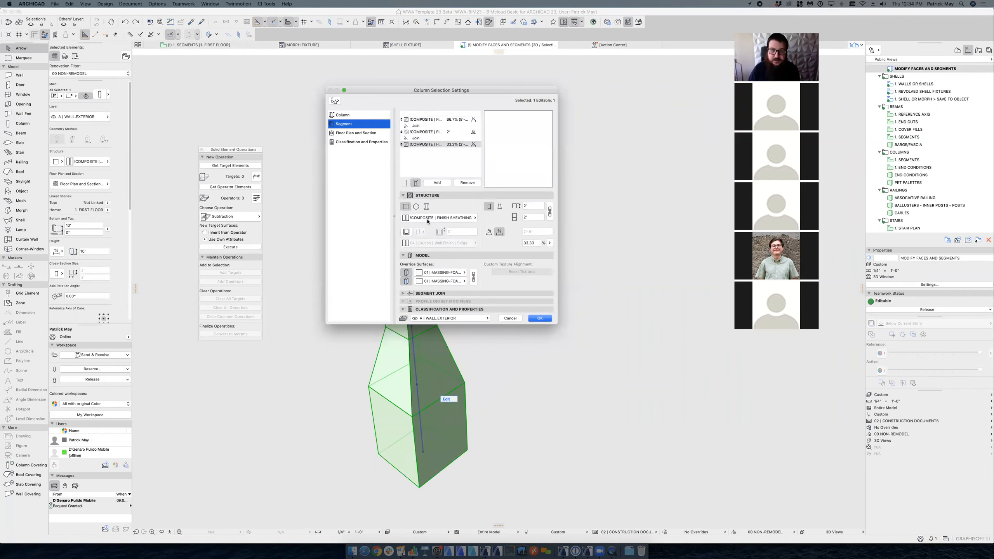
{"action": "left_click", "coordinate": [440, 134]}
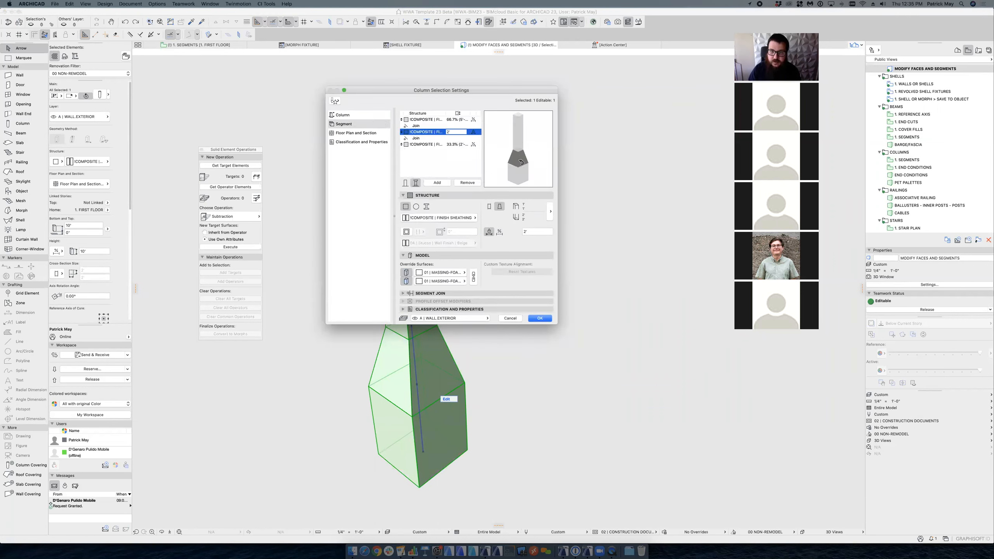
Step: Review the column's positioning, end cut, and floor plan and section settings, leaving them without changes
{"action": "left_click", "coordinate": [353, 115]}
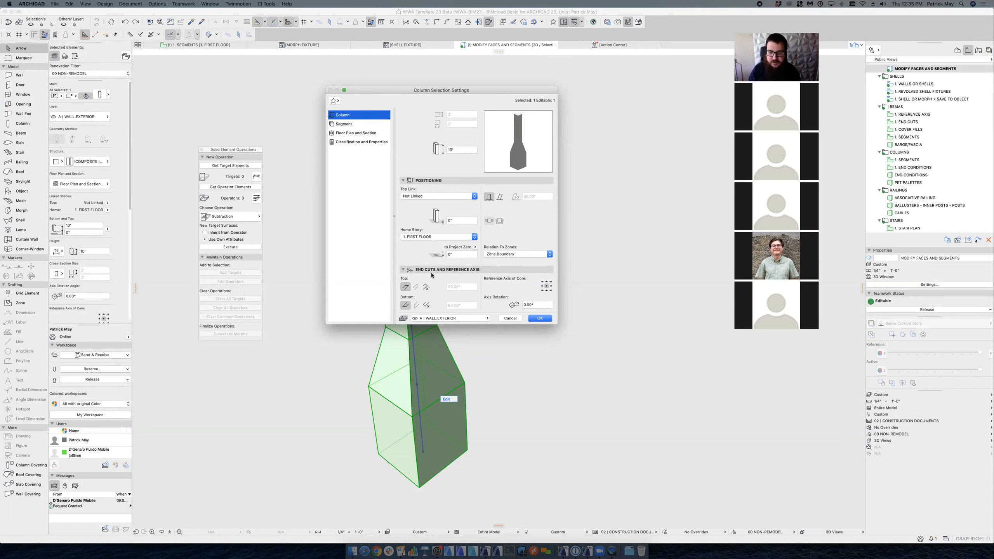
{"action": "left_click", "coordinate": [341, 133]}
{"action": "scroll", "coordinate": [511, 261], "scroll_direction": "down", "scroll_amount": 3}
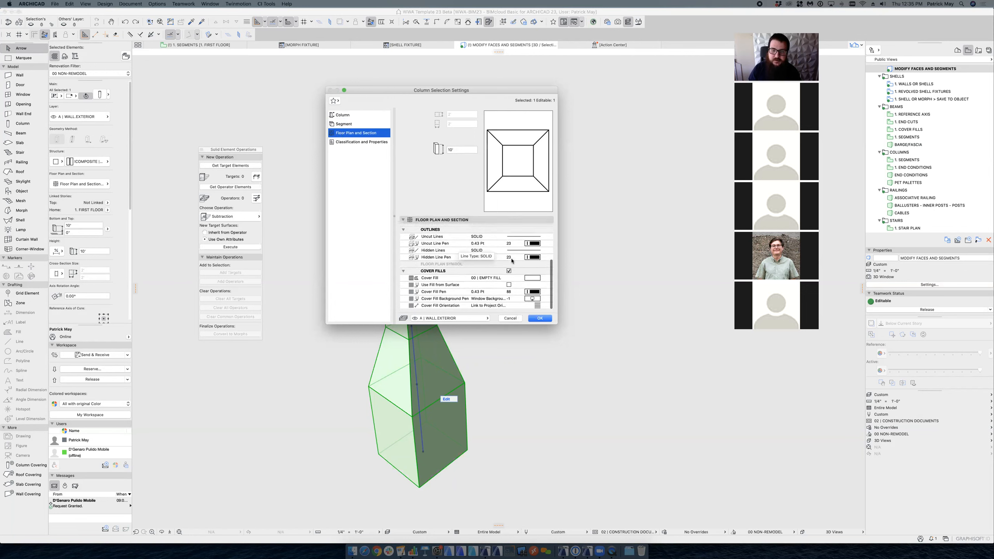
{"action": "scroll", "coordinate": [513, 259], "scroll_direction": "up", "scroll_amount": 3}
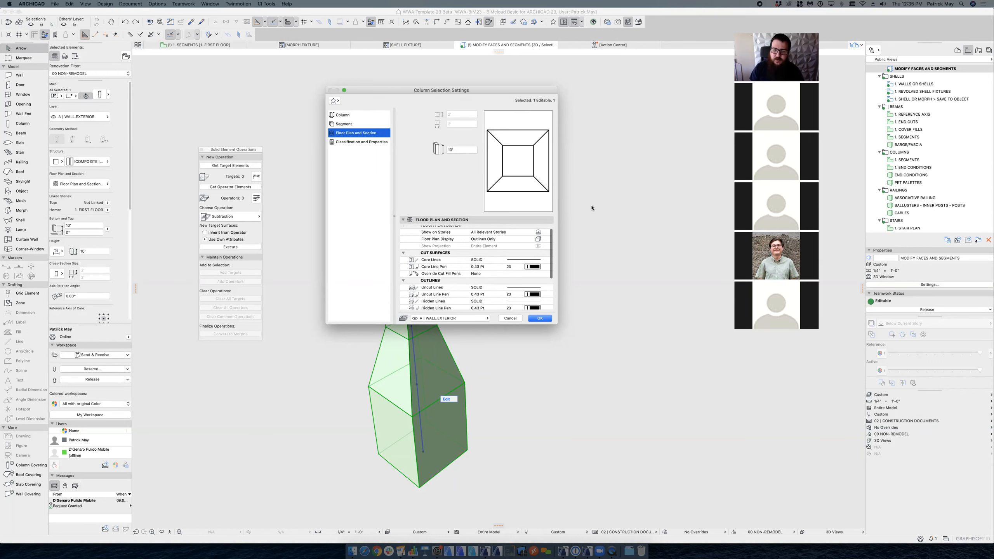
{"action": "key", "text": "Return"}
{"action": "key", "text": "Escape"}
Step: Open the 3D END CONDITIONS view, select the connected column and beam, and examine their mitred joint from above
{"action": "scroll", "coordinate": [933, 213], "scroll_direction": "down", "scroll_amount": 1}
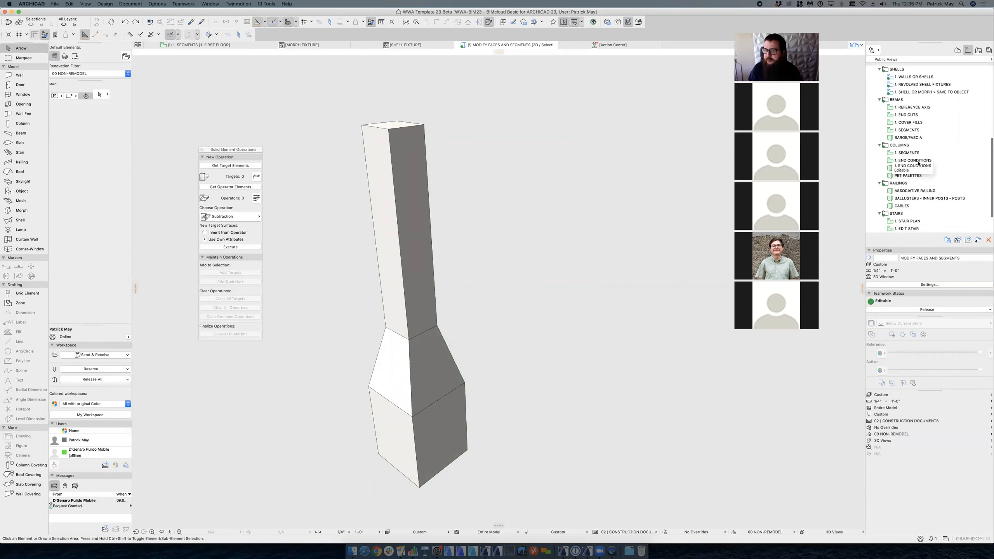
{"action": "left_click", "coordinate": [917, 169]}
{"action": "double_click", "coordinate": [917, 168]}
{"action": "left_click", "coordinate": [529, 235]}
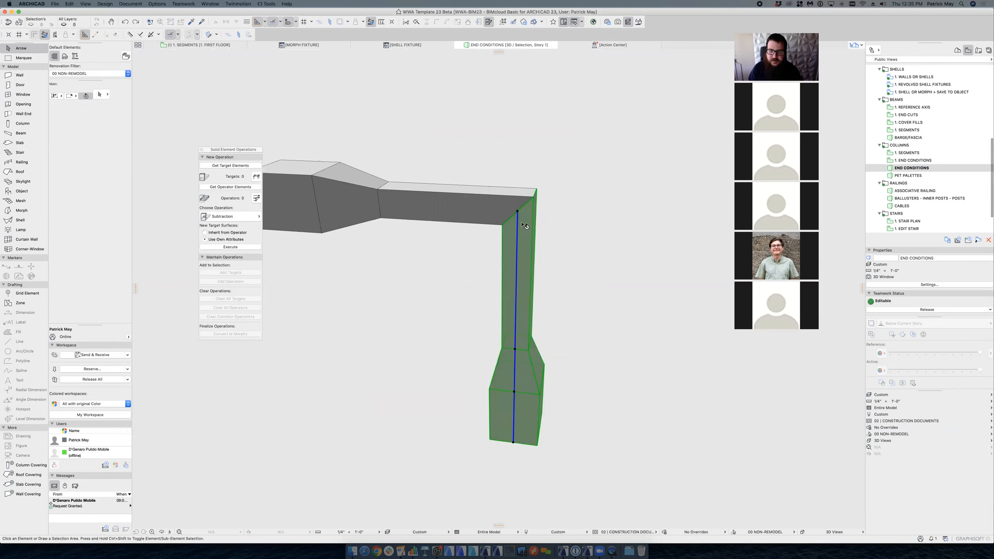
{"action": "left_click", "coordinate": [516, 214], "text": "shift"}
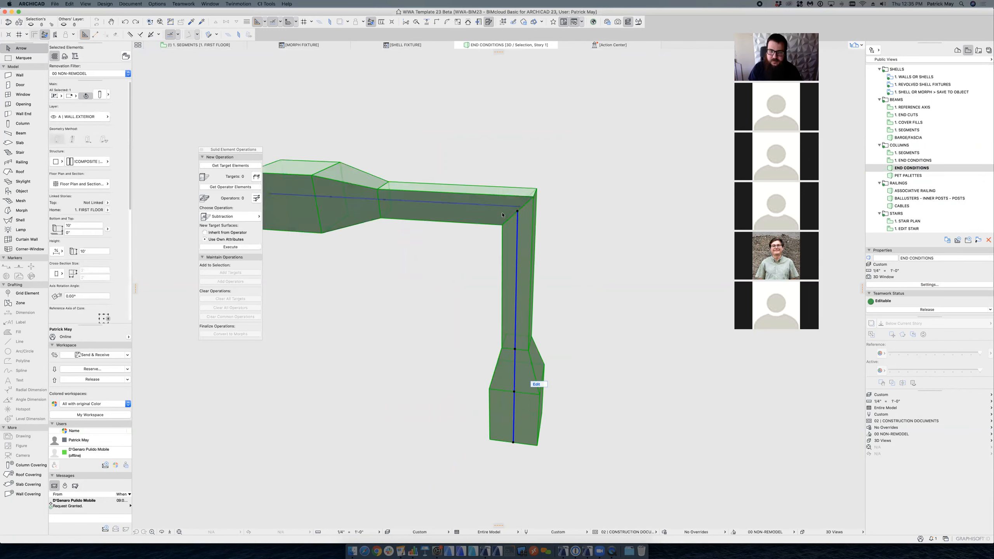
{"action": "middle_click_drag", "start_coordinate": [523, 230], "coordinate": [558, 305]}
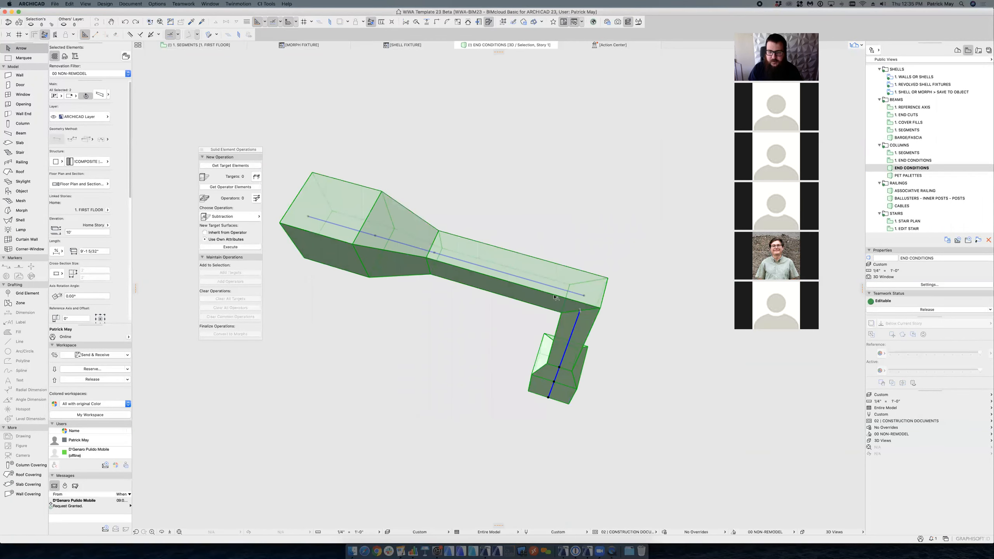
Step: Examine the mitred joint between column and beam from several angles, first with both selected and again with only the column selected
{"action": "middle_click_drag", "start_coordinate": [494, 283], "coordinate": [415, 222], "text": "shift"}
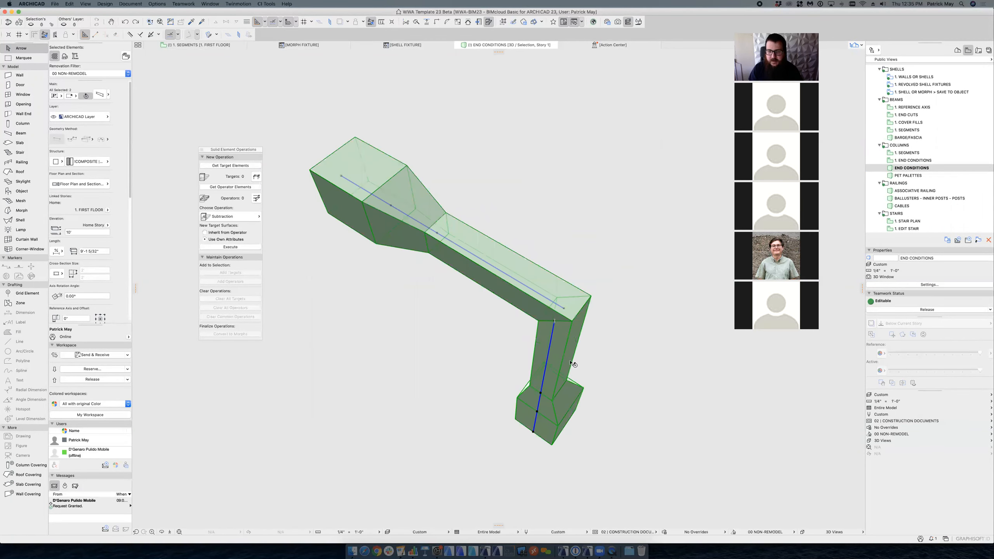
{"action": "mouse_move", "coordinate": [550, 331]}
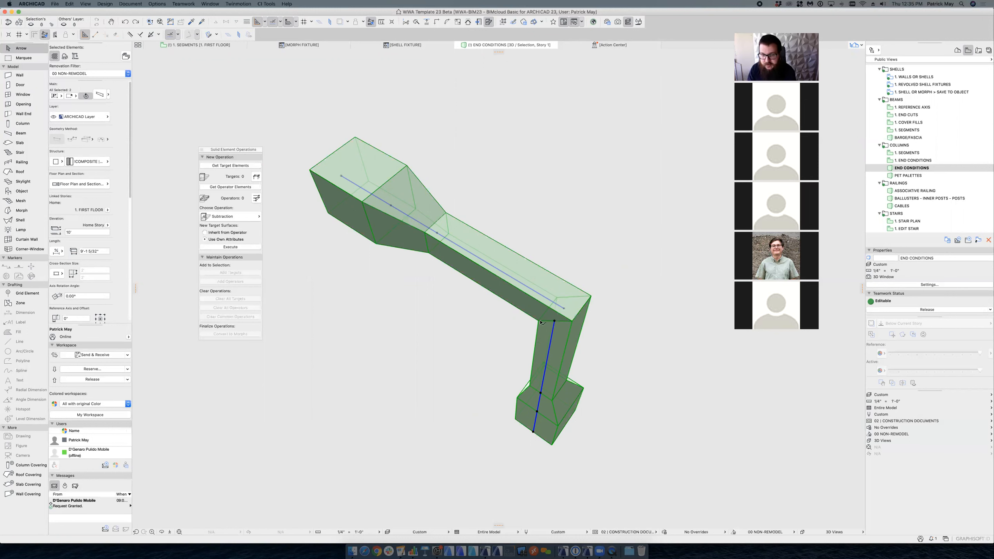
{"action": "mouse_move", "coordinate": [579, 321]}
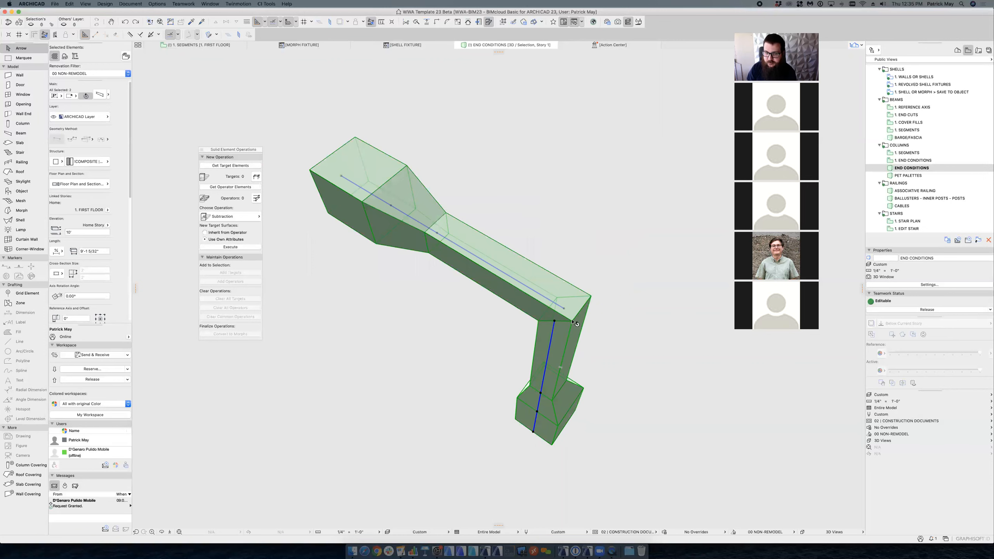
{"action": "middle_click_drag", "start_coordinate": [572, 336], "coordinate": [530, 288], "text": "shift"}
{"action": "key", "text": "Escape"}
{"action": "left_click", "coordinate": [526, 296]}
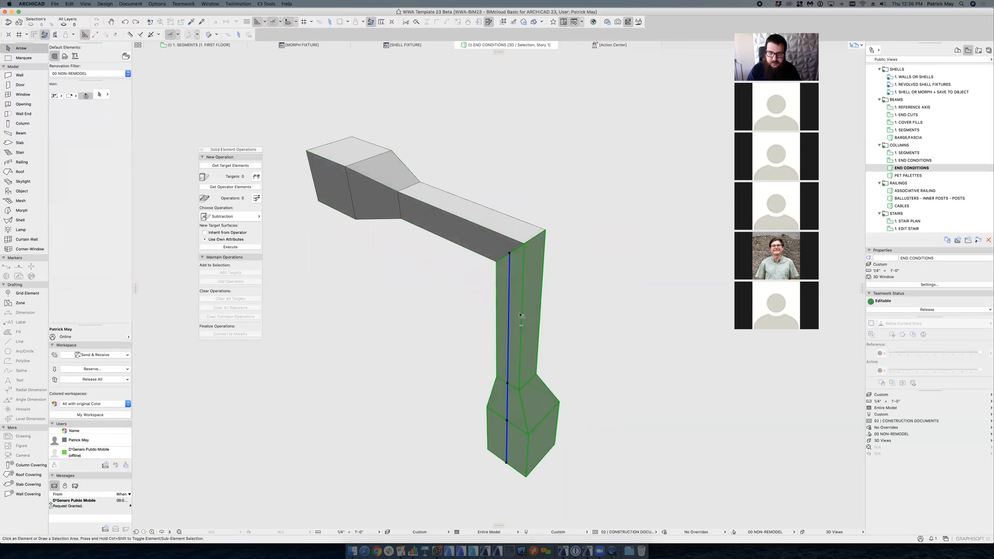
{"action": "mouse_move", "coordinate": [517, 406]}
{"action": "middle_mouse_down", "text": "shift"}
{"action": "mouse_move", "coordinate": [391, 410]}
{"action": "mouse_move", "coordinate": [512, 409]}
{"action": "middle_mouse_up", "text": "shift"}
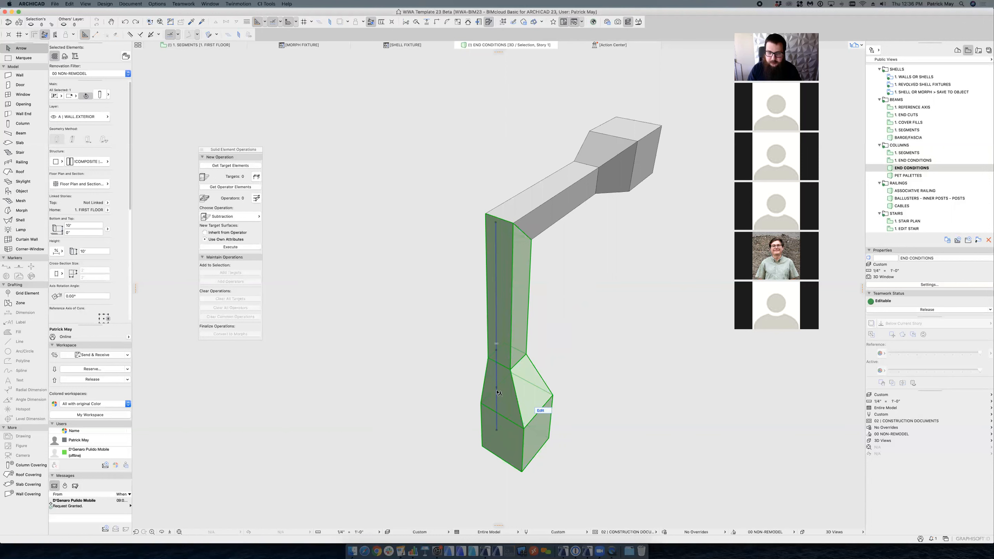
{"action": "middle_click_drag", "start_coordinate": [498, 392], "coordinate": [483, 386], "text": "shift"}
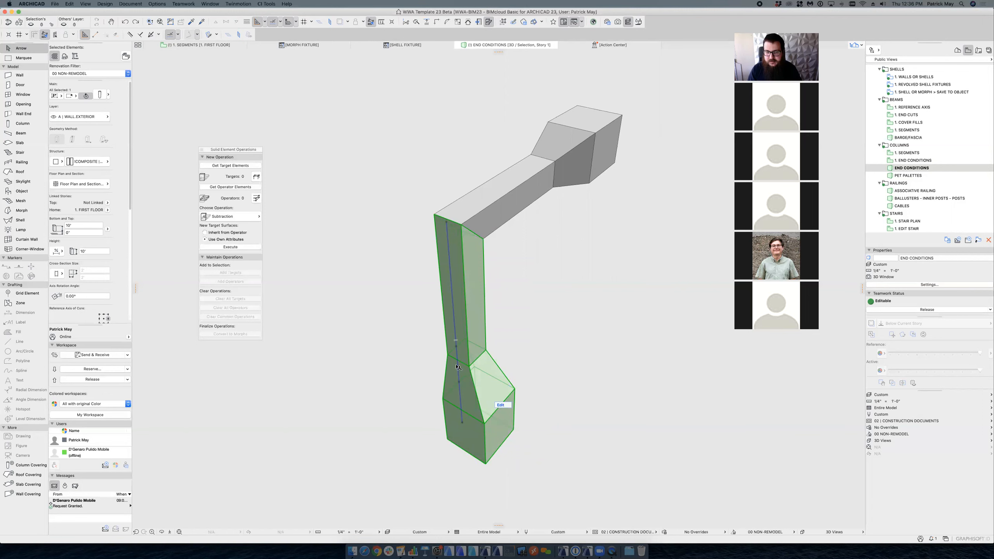
{"action": "middle_click_drag", "start_coordinate": [458, 367], "coordinate": [455, 370], "text": "shift"}
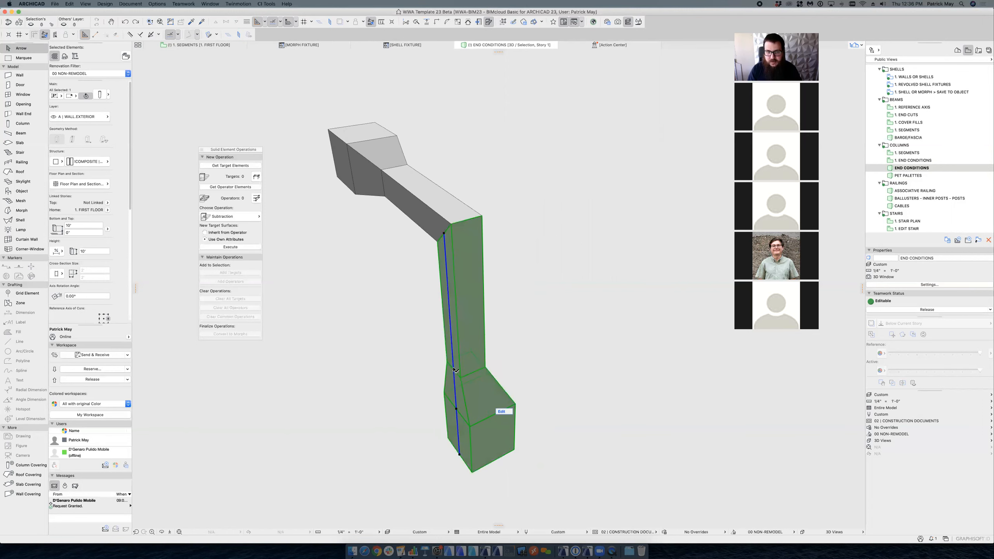
{"action": "left_click", "coordinate": [430, 364]}
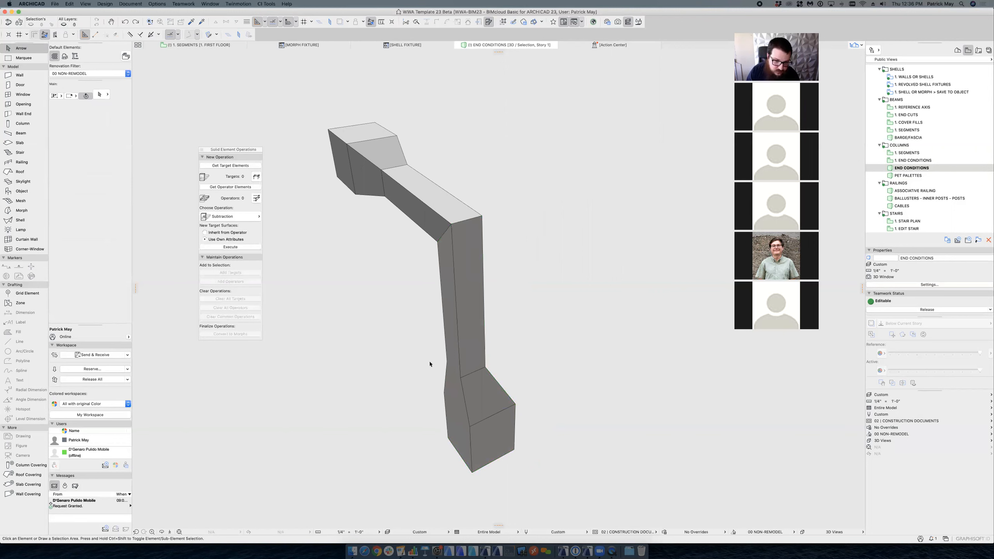
{"action": "scroll", "coordinate": [906, 188], "scroll_direction": "down", "scroll_amount": 2}
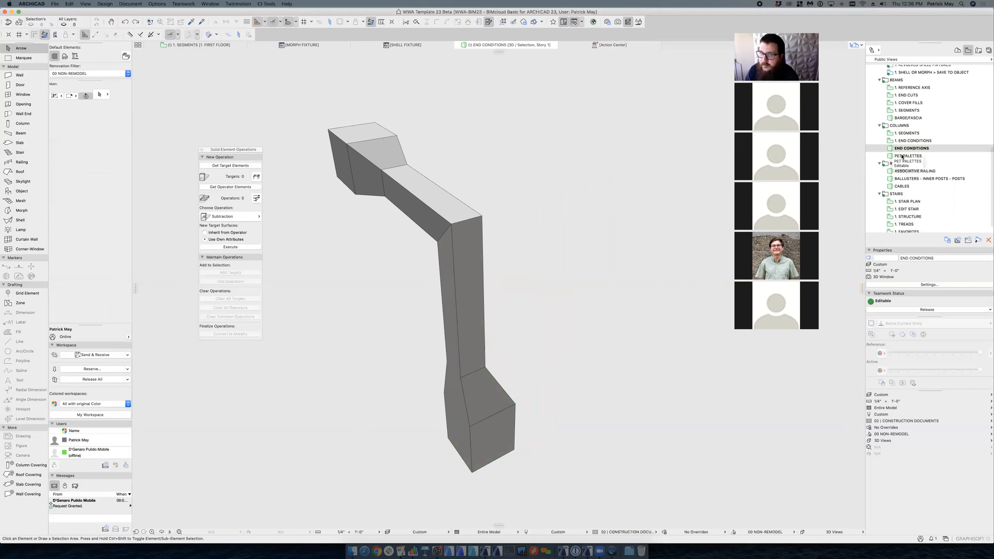
Step: Select the column and rotate its top end cut out of line with the beam's mitre
{"action": "left_click", "coordinate": [456, 255]}
{"action": "middle_click_drag", "start_coordinate": [456, 255], "coordinate": [667, 264], "text": "shift"}
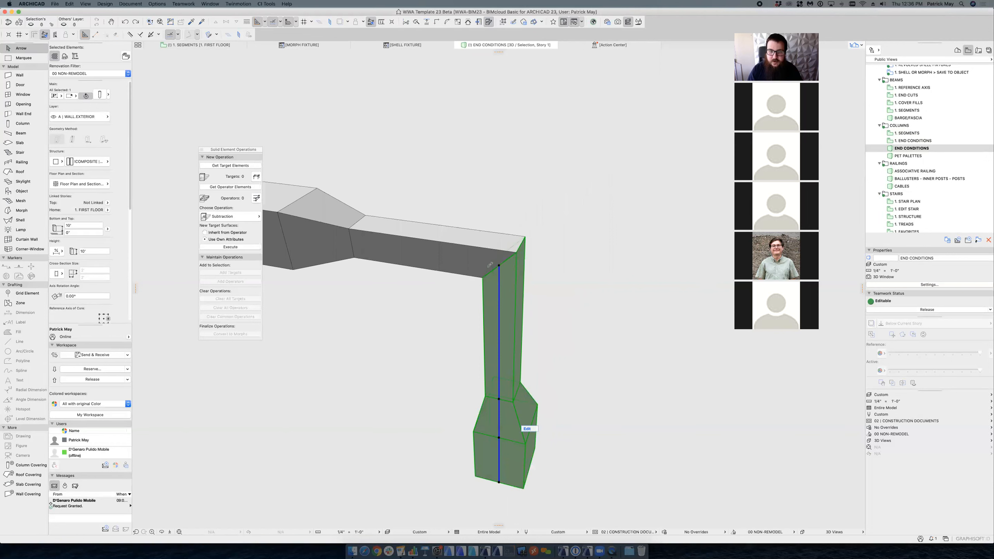
{"action": "left_click", "coordinate": [499, 266]}
{"action": "left_click", "coordinate": [359, 243]}
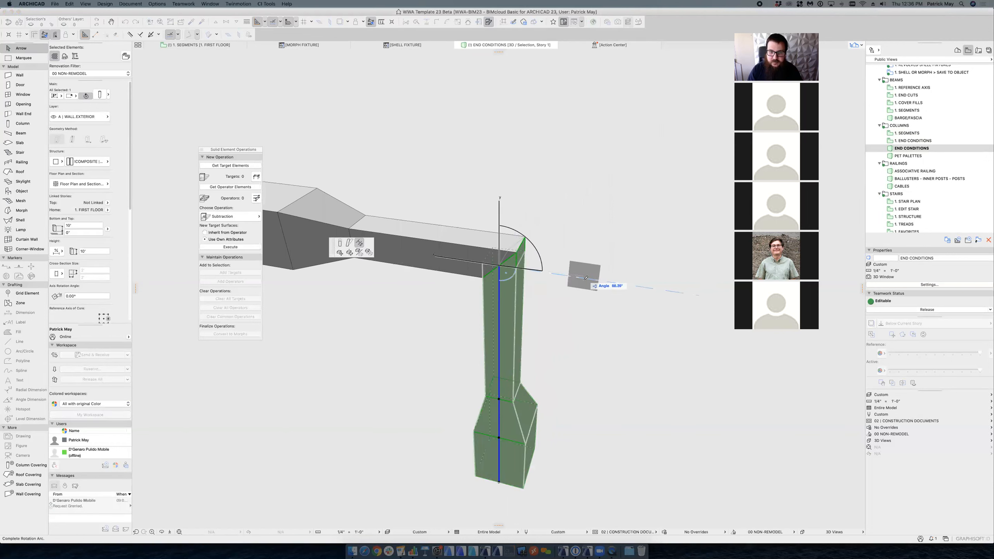
{"action": "key", "text": "Escape"}
{"action": "left_click", "coordinate": [499, 267]}
{"action": "left_click", "coordinate": [360, 243]}
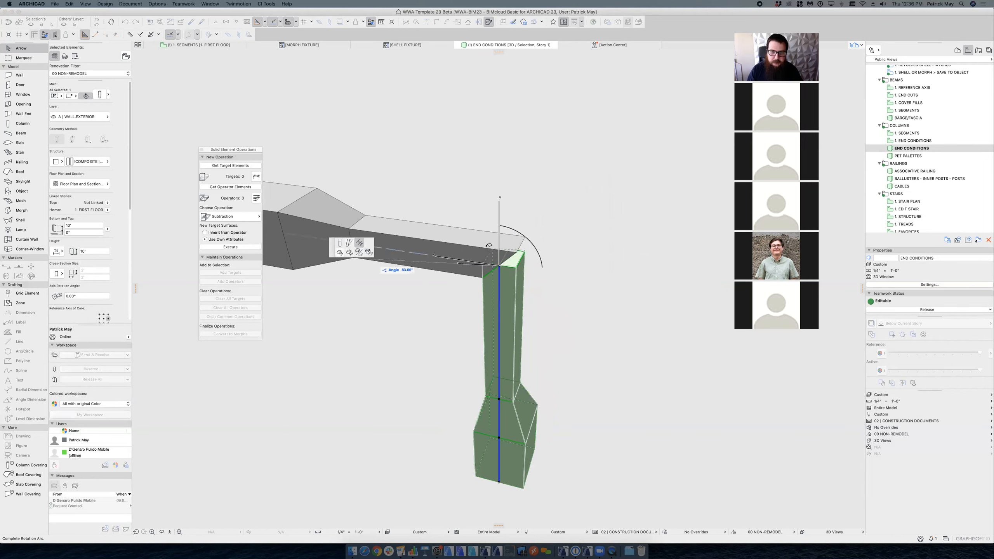
{"action": "key", "text": "Escape"}
{"action": "left_click", "coordinate": [505, 260]}
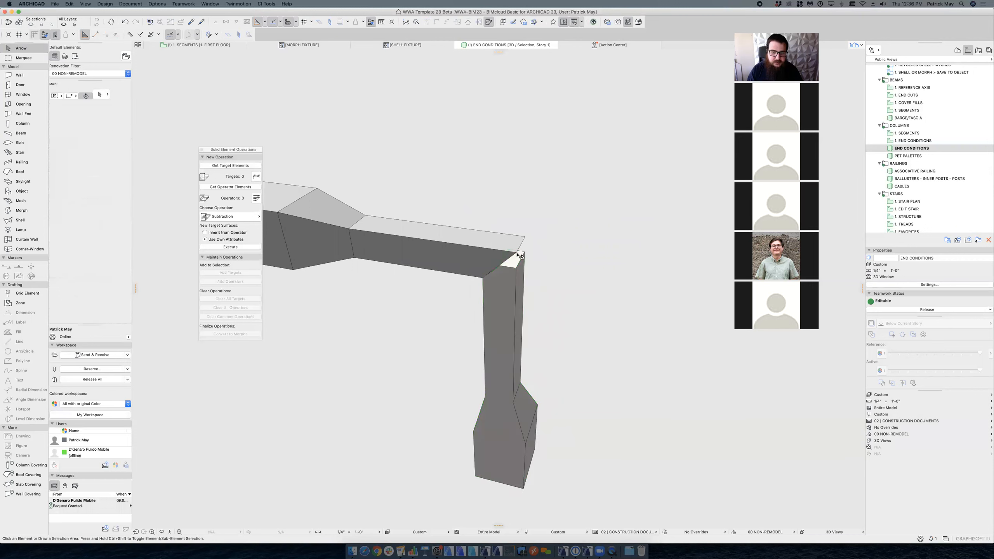
{"action": "left_click", "coordinate": [504, 259]}
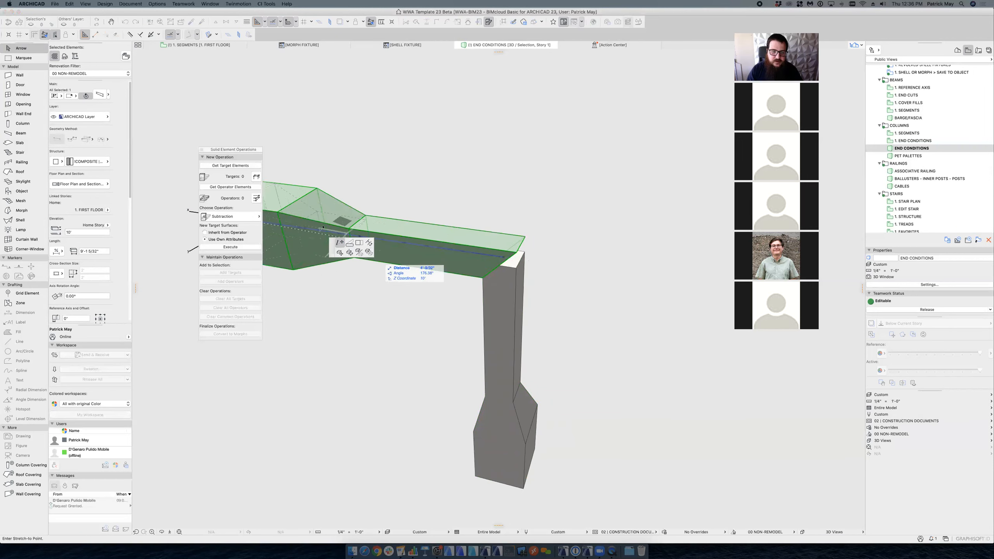
{"action": "key", "text": "Escape"}
Step: Select the column and rotate its top end cut to a 45° mitre that meets the beam
{"action": "left_click", "coordinate": [501, 267]}
{"action": "left_click", "coordinate": [500, 265]}
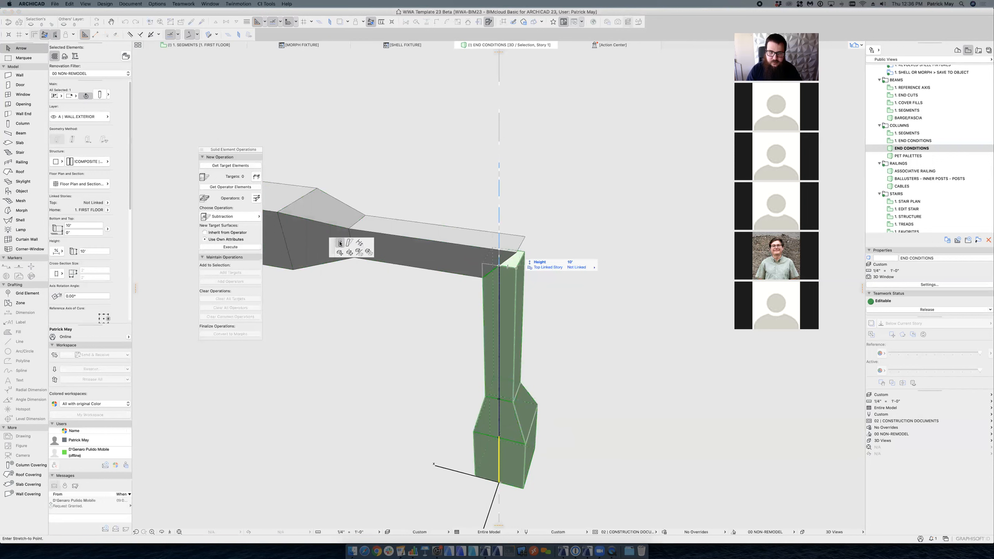
{"action": "left_click", "coordinate": [359, 243]}
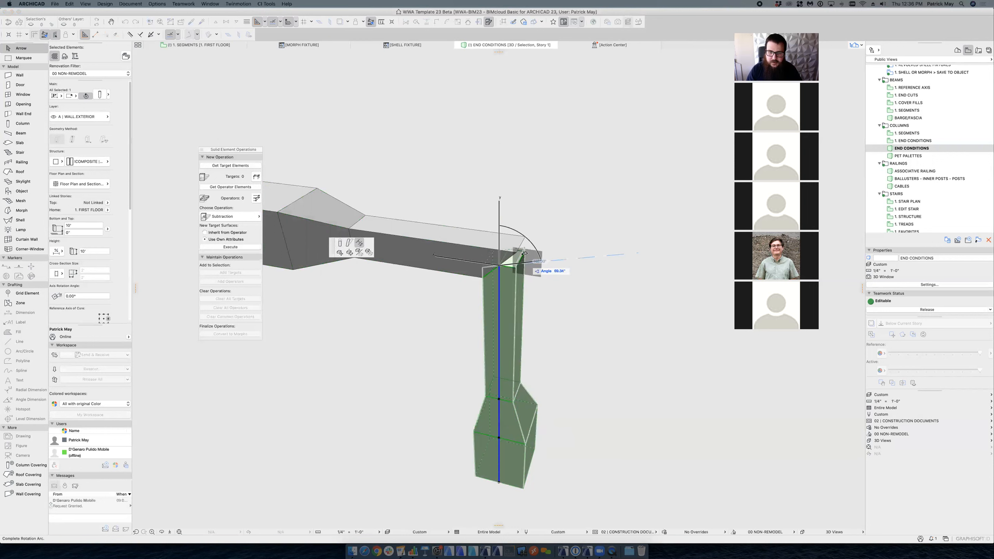
{"action": "left_click", "coordinate": [520, 268]}
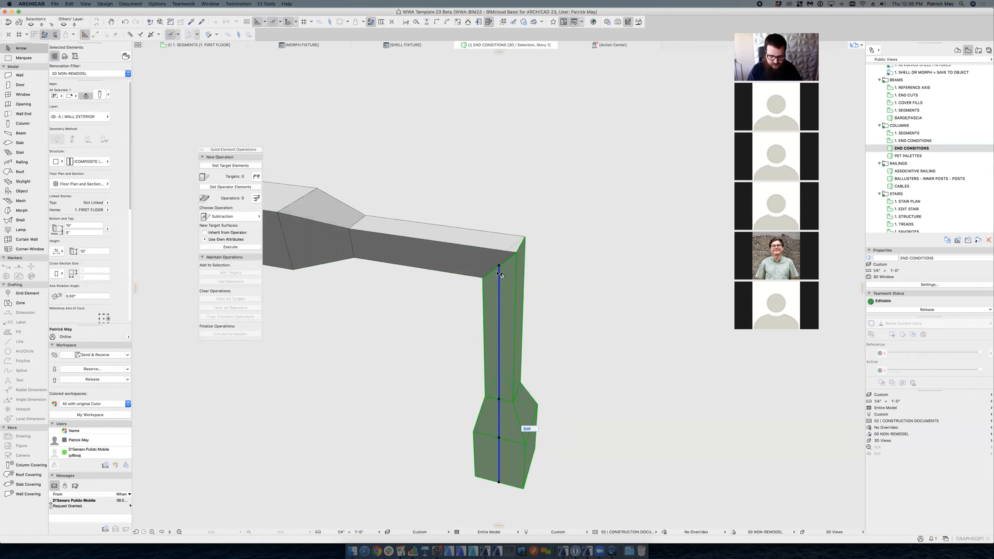
Step: Check the column's top end cut type and angle in its selection settings, and deselect the column
{"action": "key", "text": "super+t"}
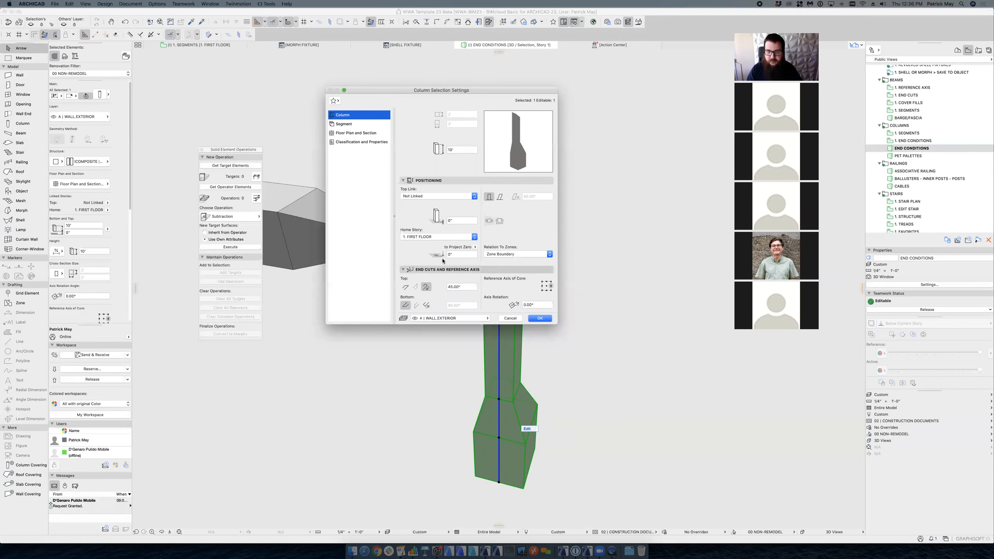
{"action": "left_click", "coordinate": [425, 284]}
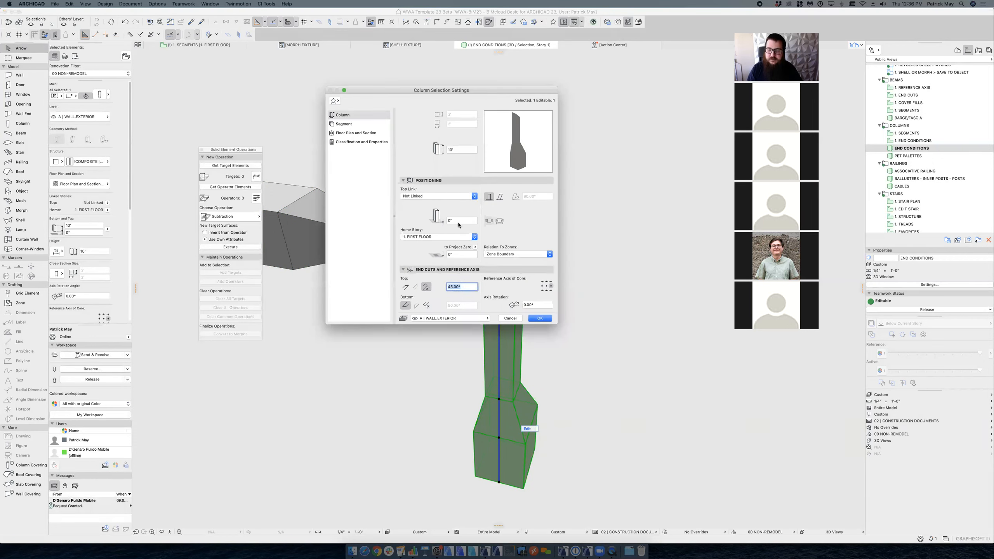
{"action": "key", "text": "Return"}
{"action": "key", "text": "Escape"}
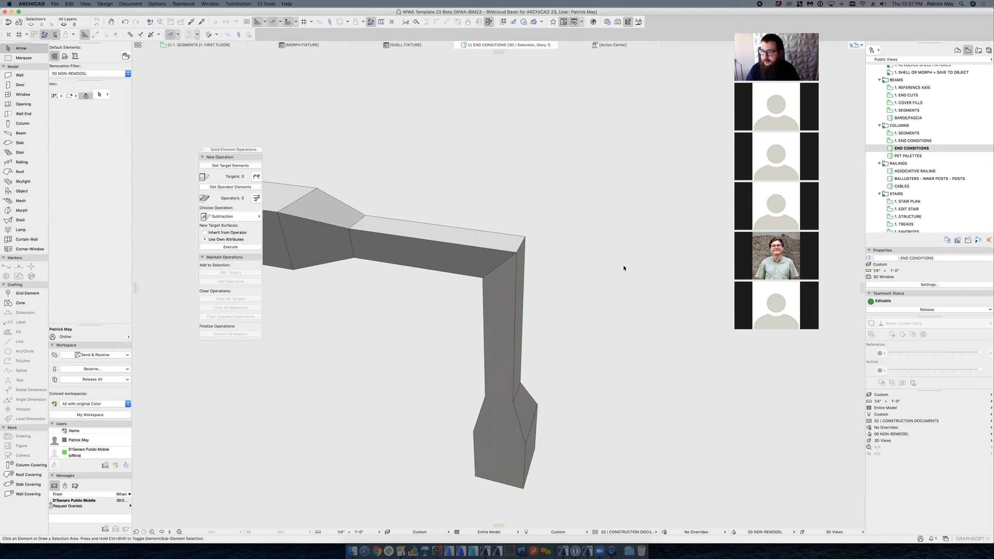
Step: Open the 1. STAIR PLAN view from the STAIRS group and bring the L-shaped stair into close view
{"action": "middle_click_drag", "start_coordinate": [640, 267], "coordinate": [627, 268]}
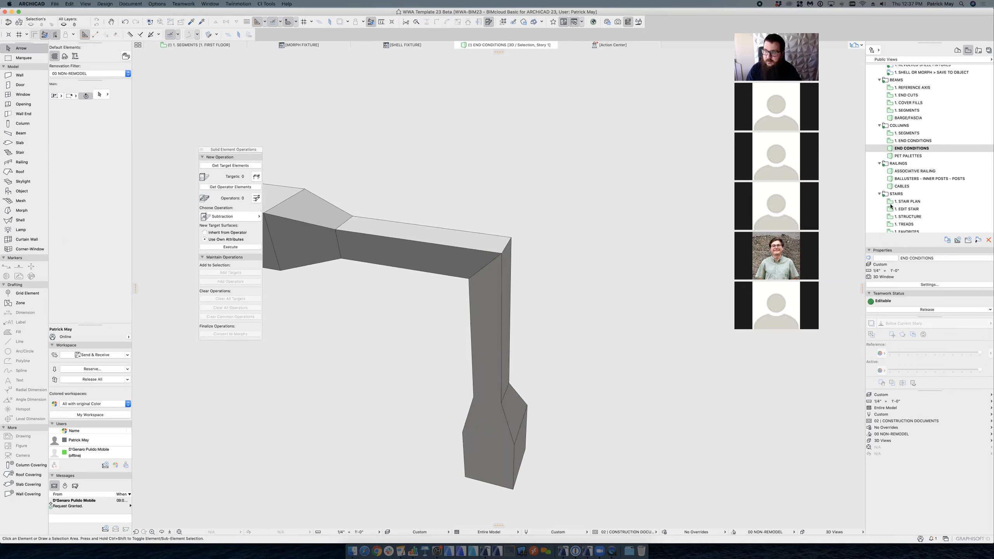
{"action": "key", "text": "F2"}
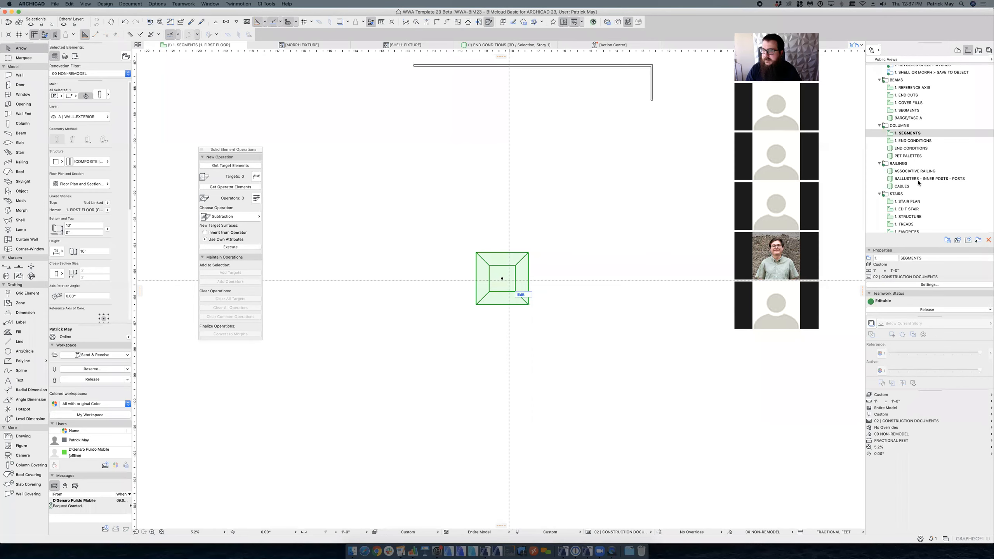
{"action": "scroll", "coordinate": [918, 184], "scroll_direction": "down", "scroll_amount": 2}
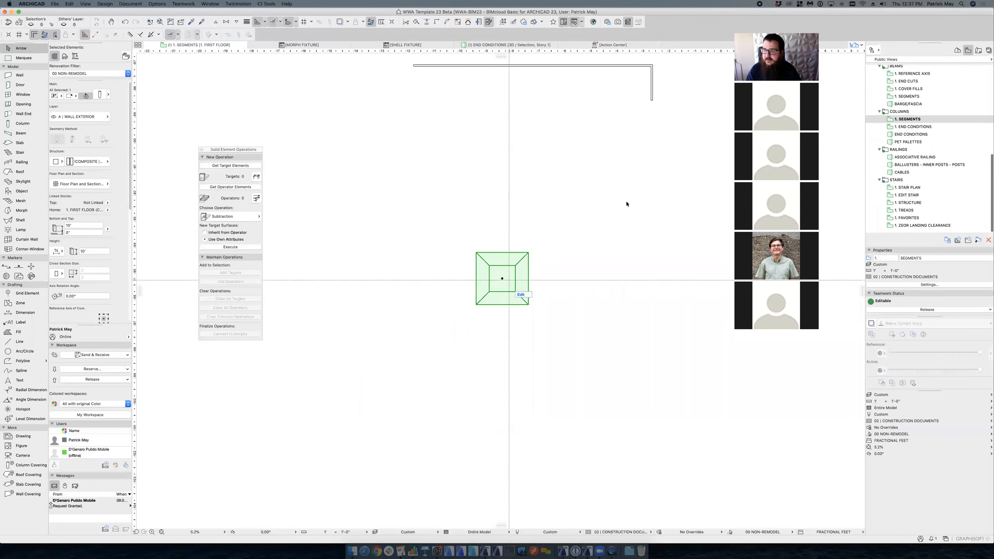
{"action": "double_click", "coordinate": [936, 191]}
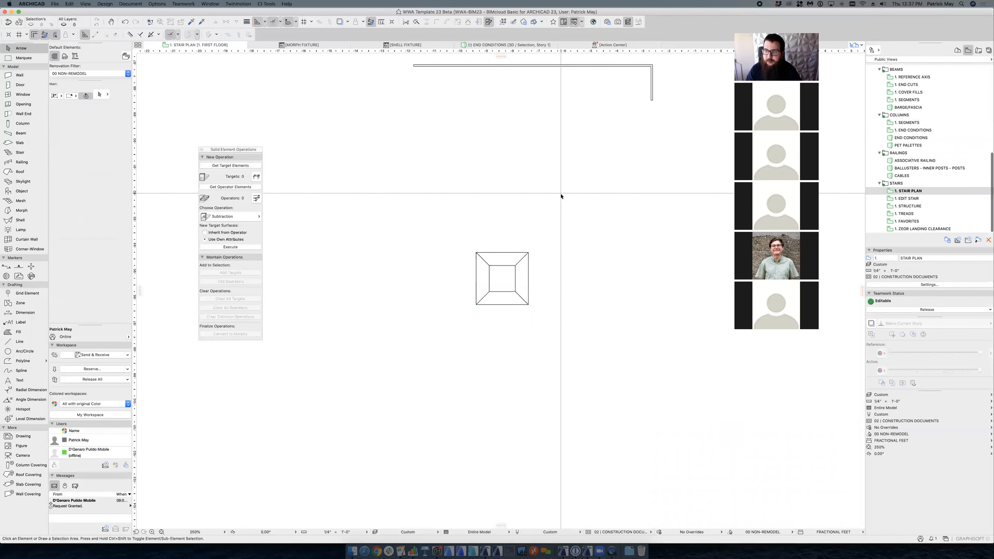
{"action": "scroll", "coordinate": [594, 224], "scroll_direction": "down", "scroll_amount": 10}
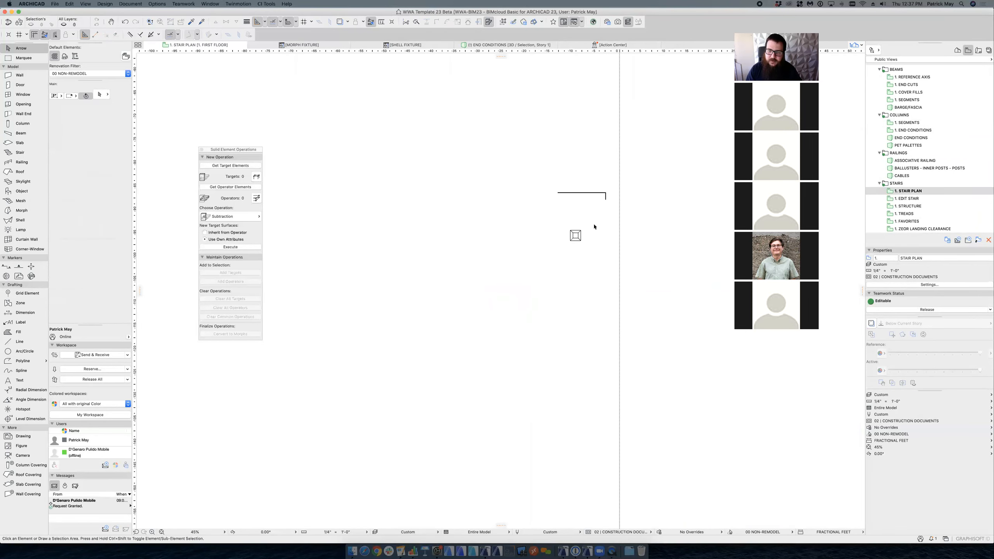
{"action": "scroll", "coordinate": [605, 246], "scroll_direction": "up", "scroll_amount": 10}
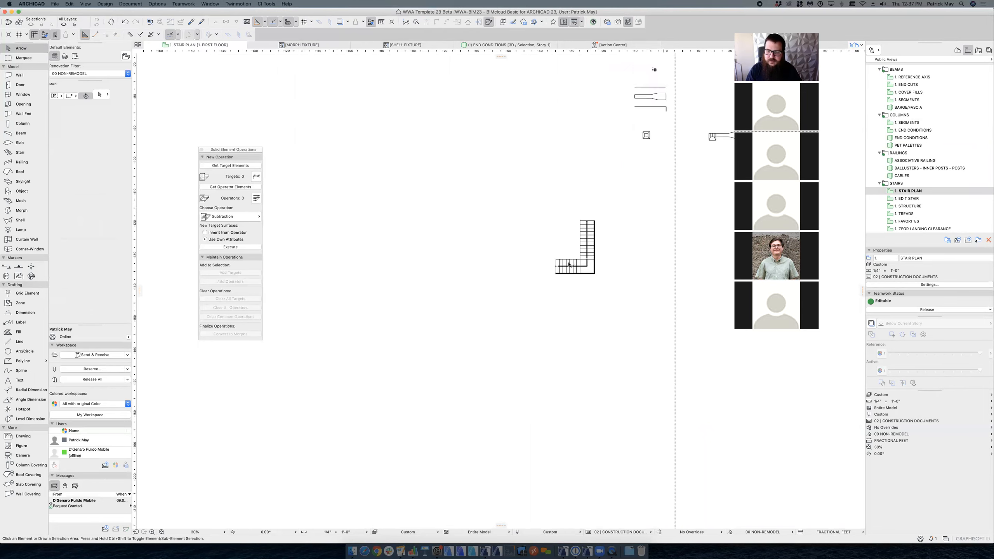
{"action": "middle_click_drag", "start_coordinate": [638, 244], "coordinate": [524, 299]}
Step: Try extending the stair's first tread past the inner edge of the flight in stair edit mode, and undo the extension
{"action": "left_click", "coordinate": [524, 299]}
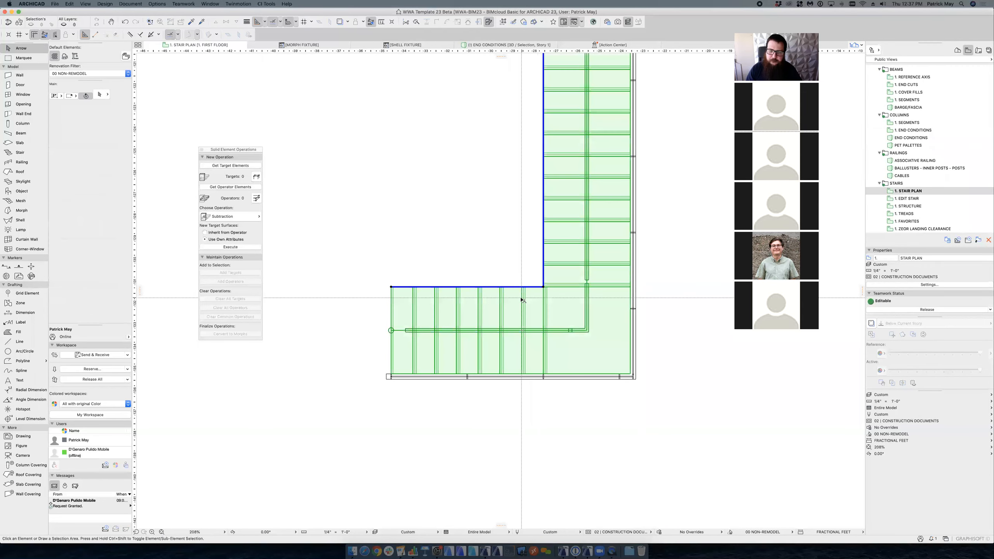
{"action": "left_click", "coordinate": [576, 296]}
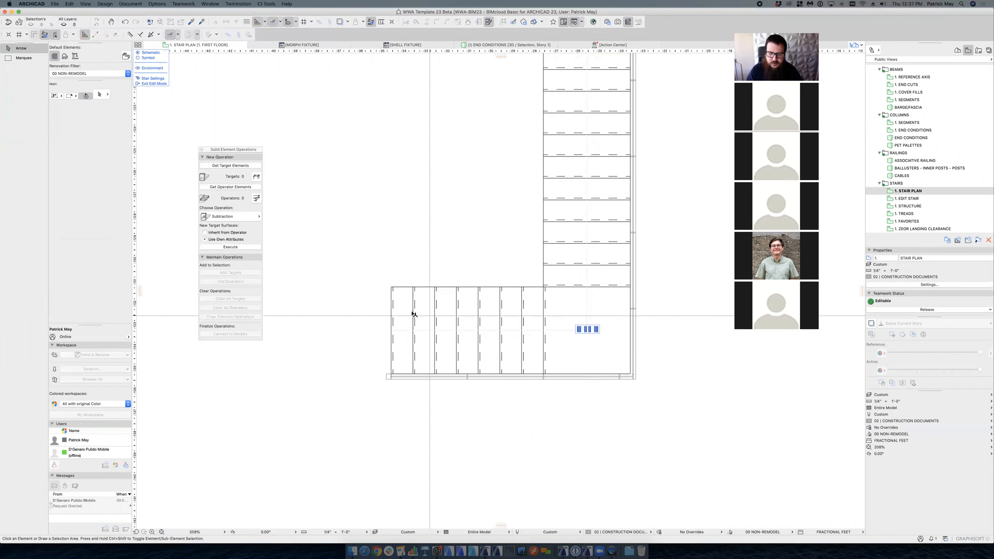
{"action": "left_click", "coordinate": [405, 301]}
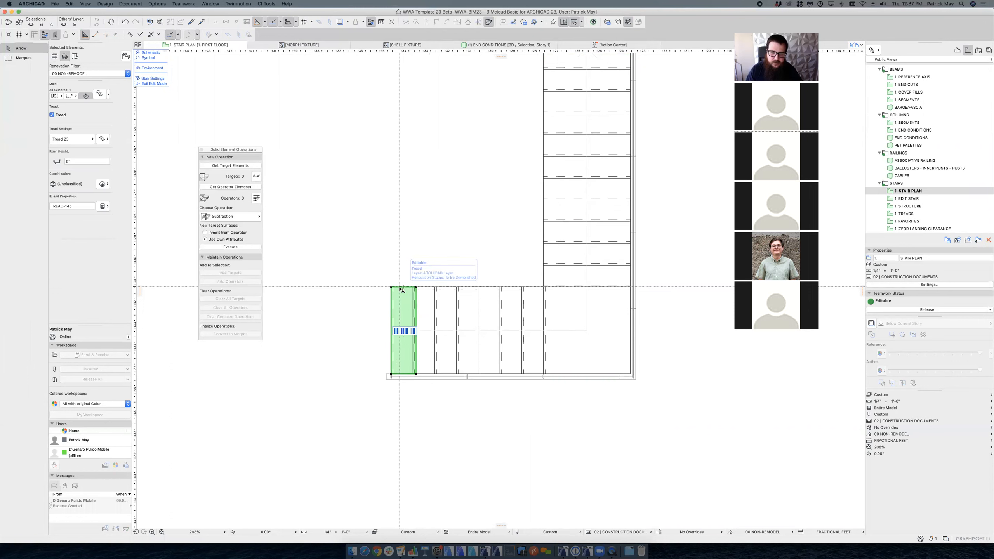
{"action": "left_click", "coordinate": [400, 288]}
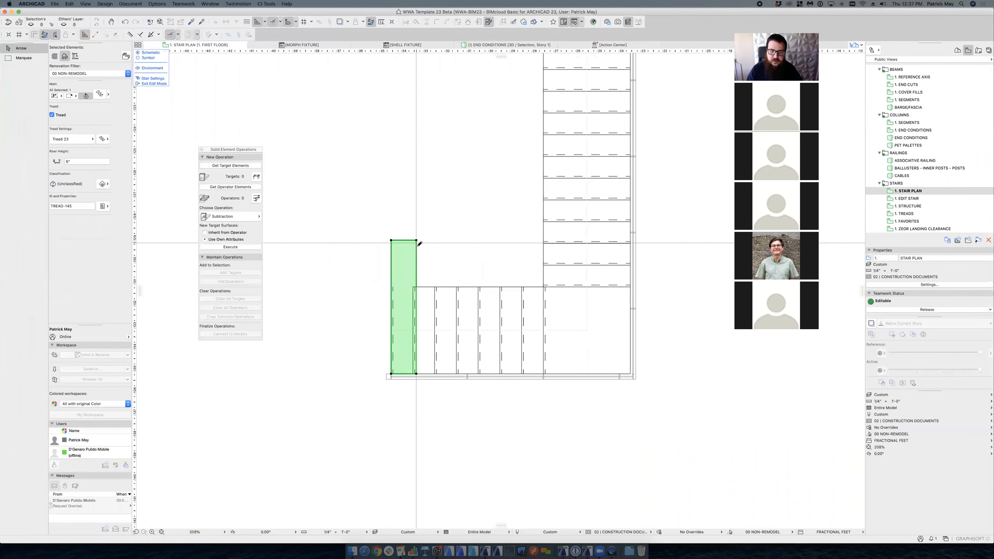
{"action": "left_click", "coordinate": [446, 242]}
{"action": "key", "text": "Escape"}
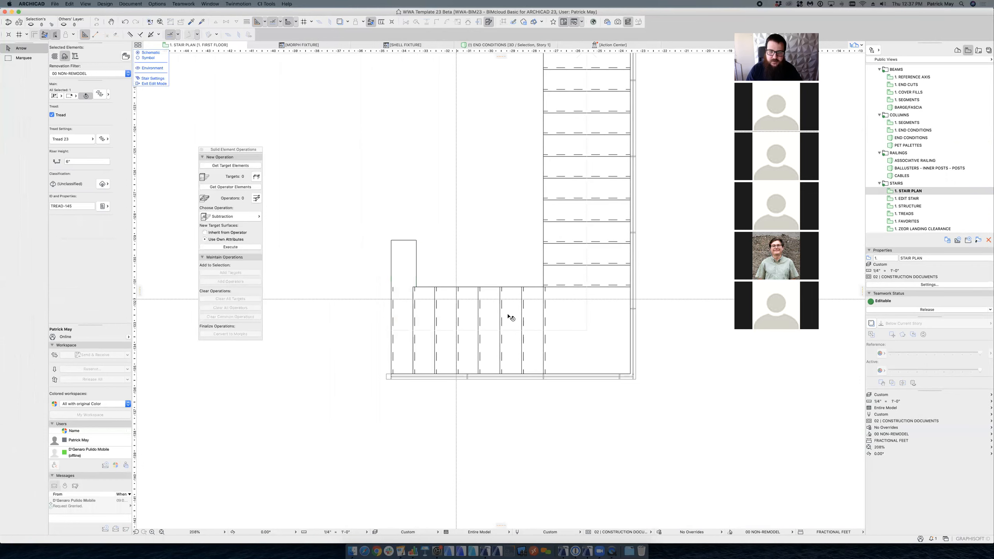
{"action": "key", "text": "super+z"}
{"action": "key", "text": "Escape"}
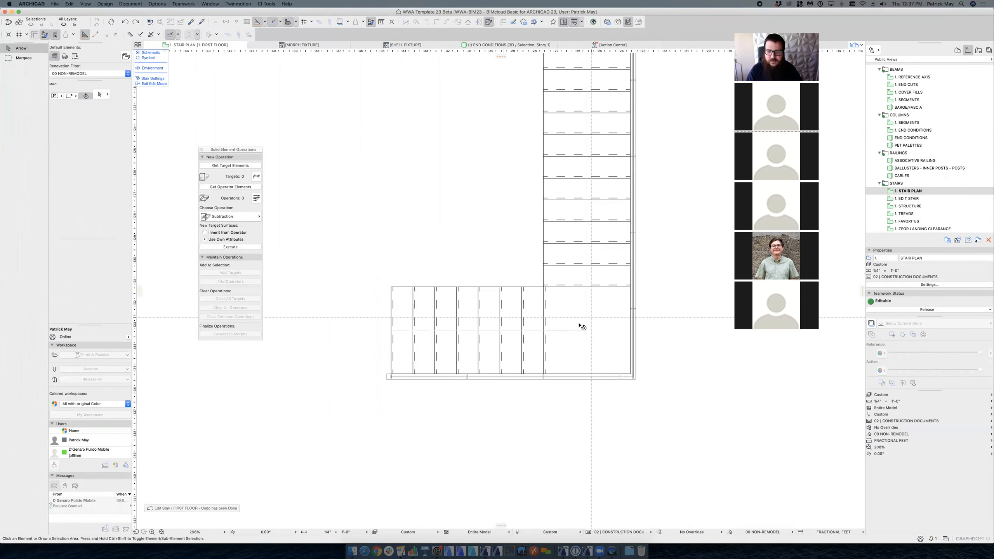
Step: Leave stair edit mode and open the stair's selection settings at the general geometry, positioning, rules and standards page
{"action": "left_click", "coordinate": [587, 326]}
{"action": "left_click", "coordinate": [587, 326]}
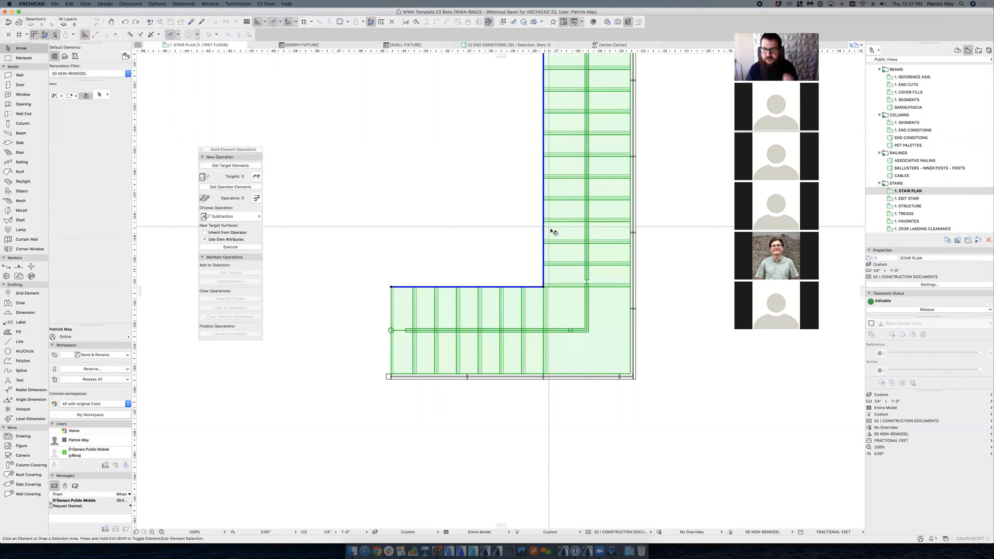
{"action": "key", "text": "super+t"}
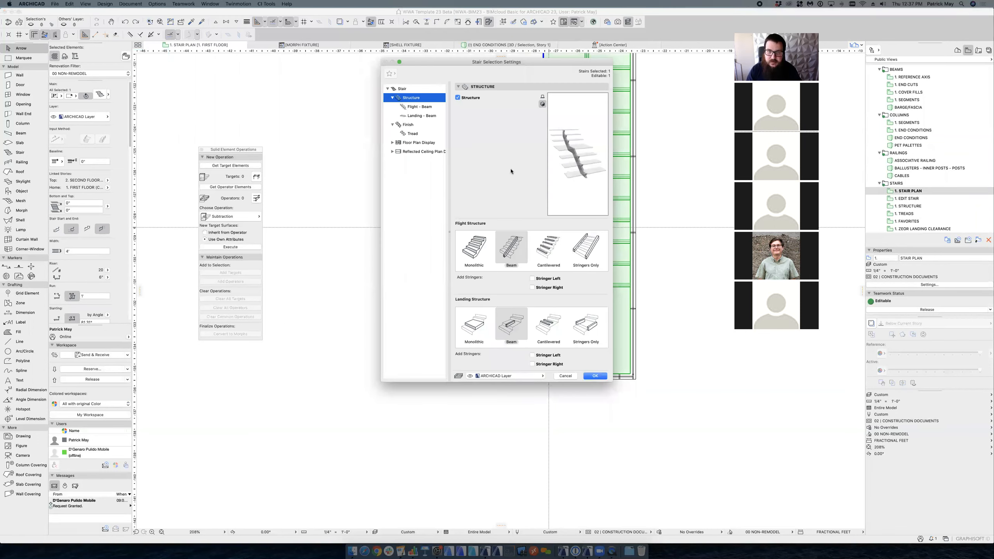
{"action": "left_click", "coordinate": [418, 90]}
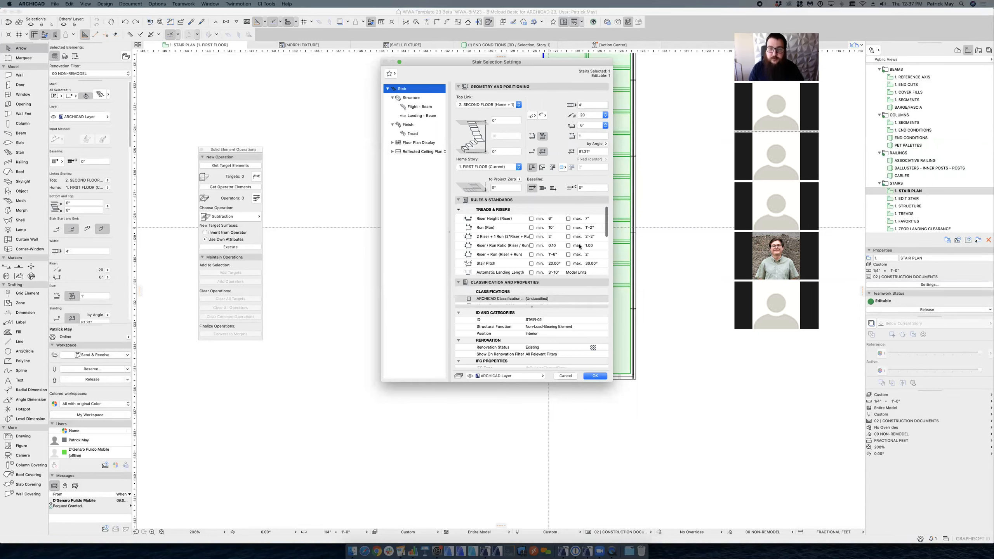
Step: Close the stair settings, inspect the corner landing tread in stair edit mode, and leave edit mode with nothing selected
{"action": "key", "text": "Return"}
{"action": "scroll", "coordinate": [544, 287], "scroll_direction": "down", "scroll_amount": 2}
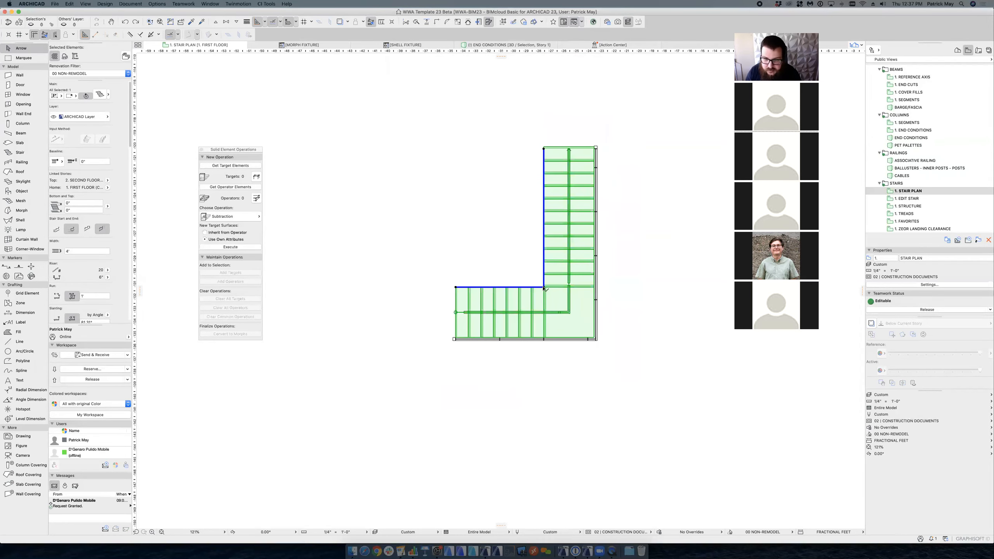
{"action": "scroll", "coordinate": [544, 288], "scroll_direction": "up", "scroll_amount": 2}
{"action": "mouse_move", "coordinate": [544, 289]}
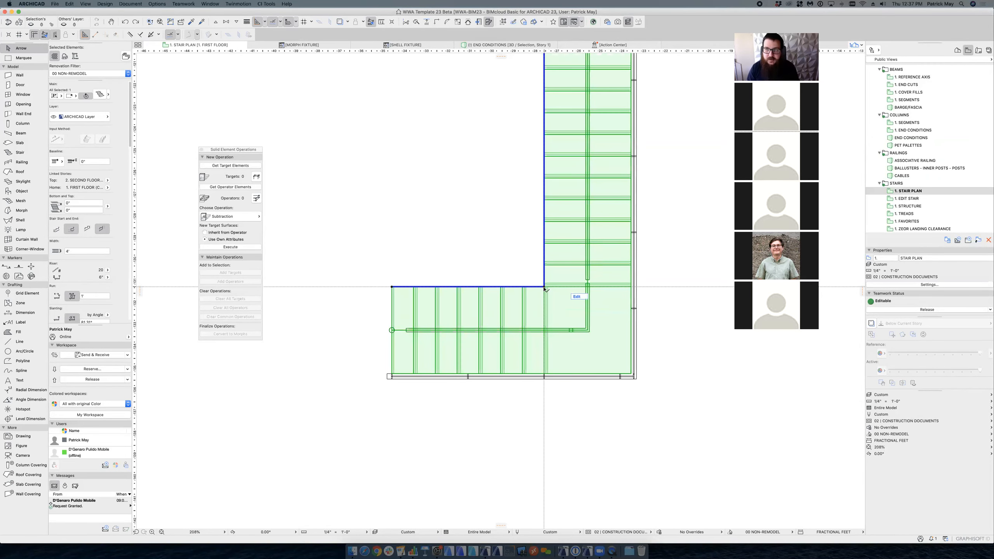
{"action": "left_click", "coordinate": [577, 297]}
{"action": "left_click", "coordinate": [553, 313]}
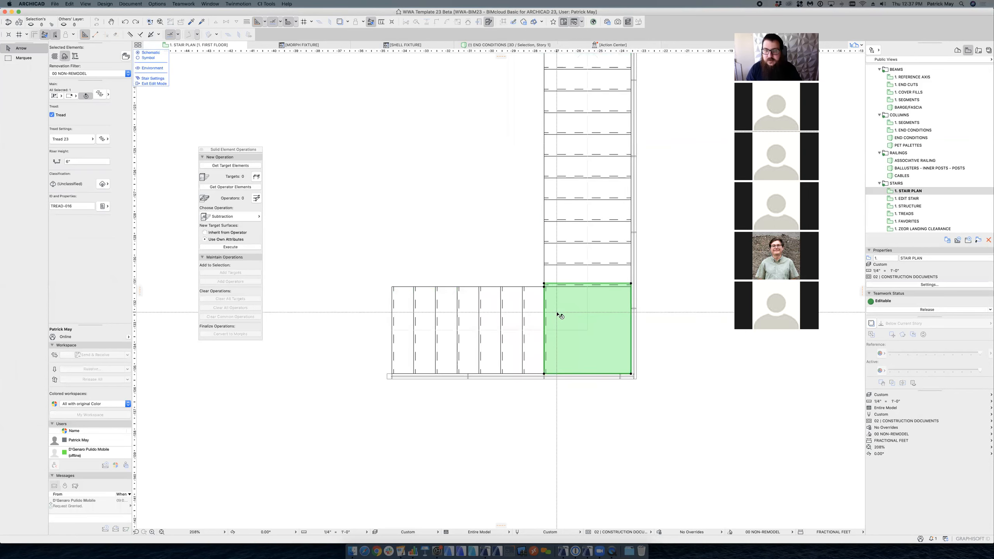
{"action": "key", "text": "Escape"}
{"action": "key", "text": "Escape"}
{"action": "key", "text": "Escape"}
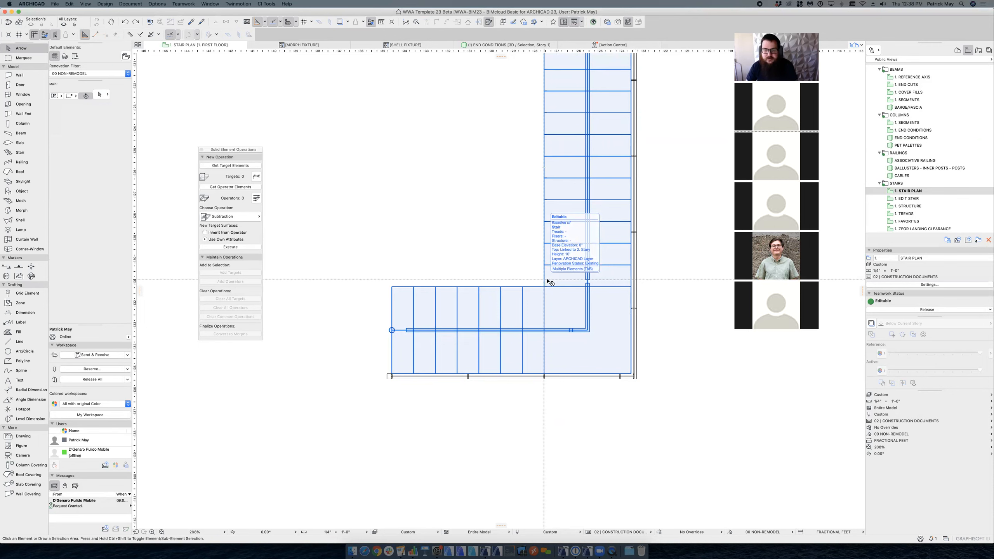
Step: Reopen the L-shaped stair's selection settings and examine its geometry fields and the tread, riser, walking line and headroom rules
{"action": "left_click", "coordinate": [546, 283]}
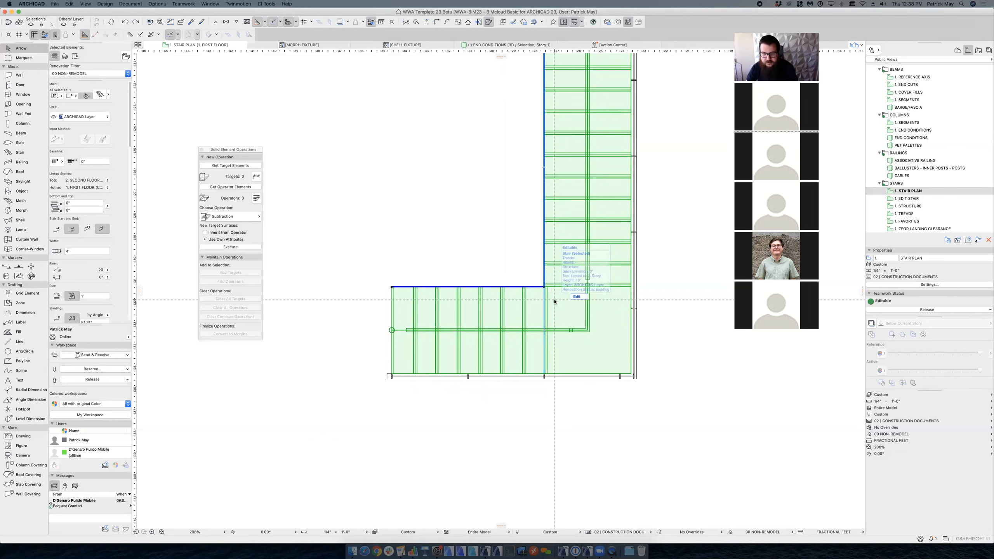
{"action": "double_click", "coordinate": [558, 299]}
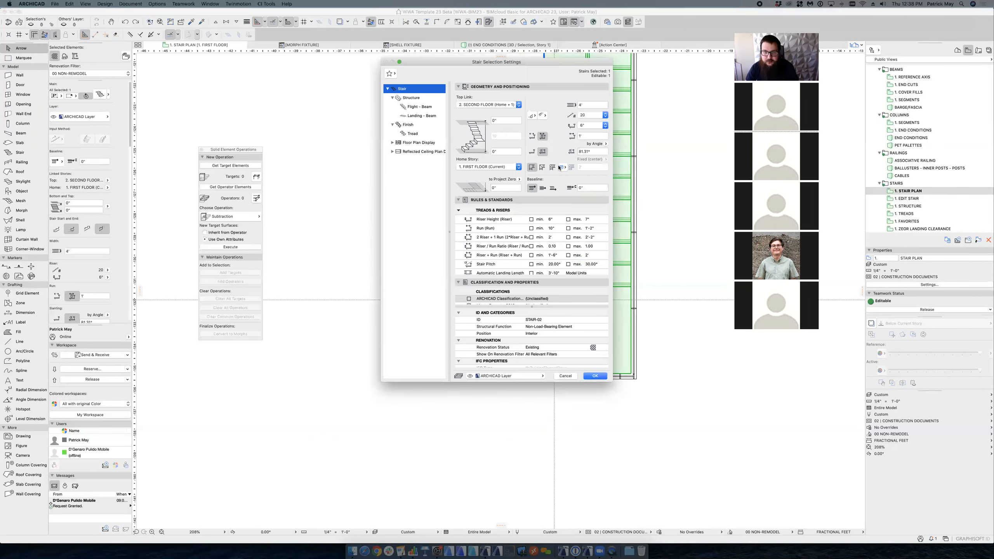
{"action": "scroll", "coordinate": [567, 231], "scroll_direction": "down", "scroll_amount": 5}
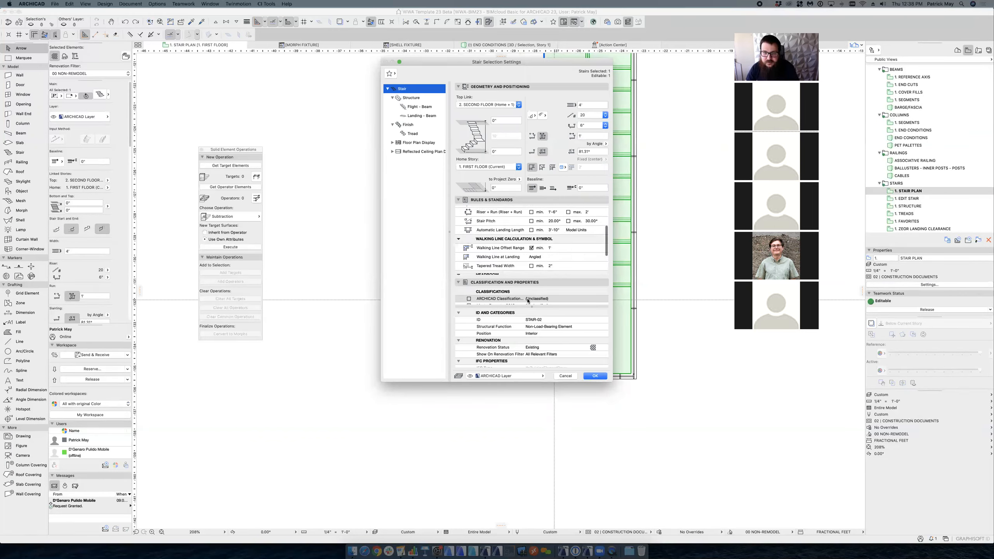
{"action": "scroll", "coordinate": [514, 230], "scroll_direction": "down", "scroll_amount": 5}
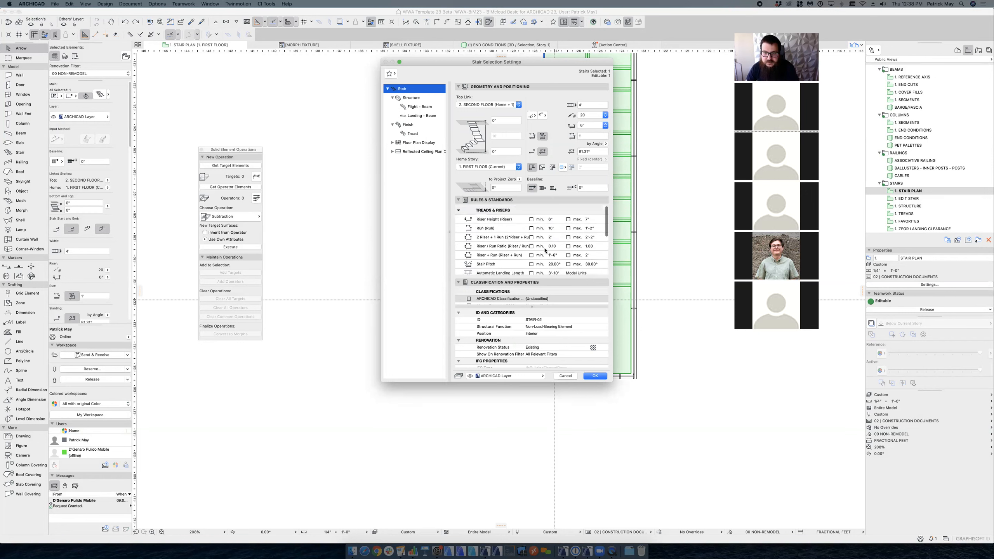
{"action": "left_click", "coordinate": [585, 126]}
{"action": "left_click", "coordinate": [562, 137]}
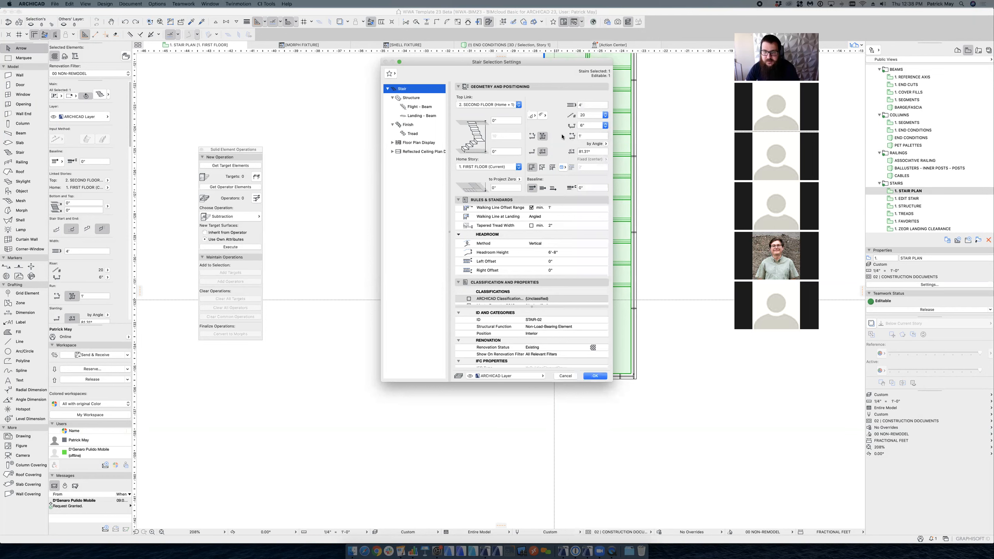
{"action": "scroll", "coordinate": [507, 228], "scroll_direction": "up", "scroll_amount": 4}
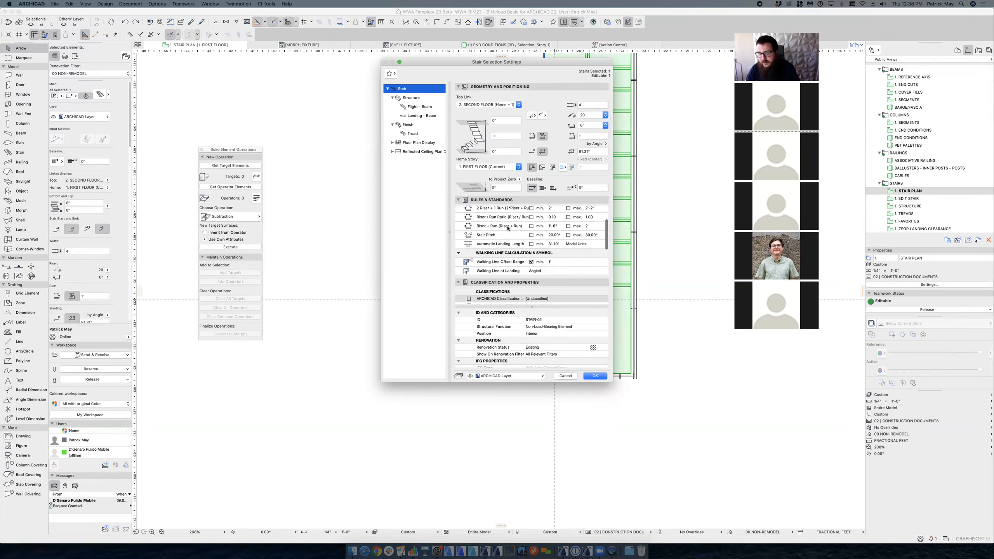
{"action": "scroll", "coordinate": [548, 235], "scroll_direction": "up", "scroll_amount": 3}
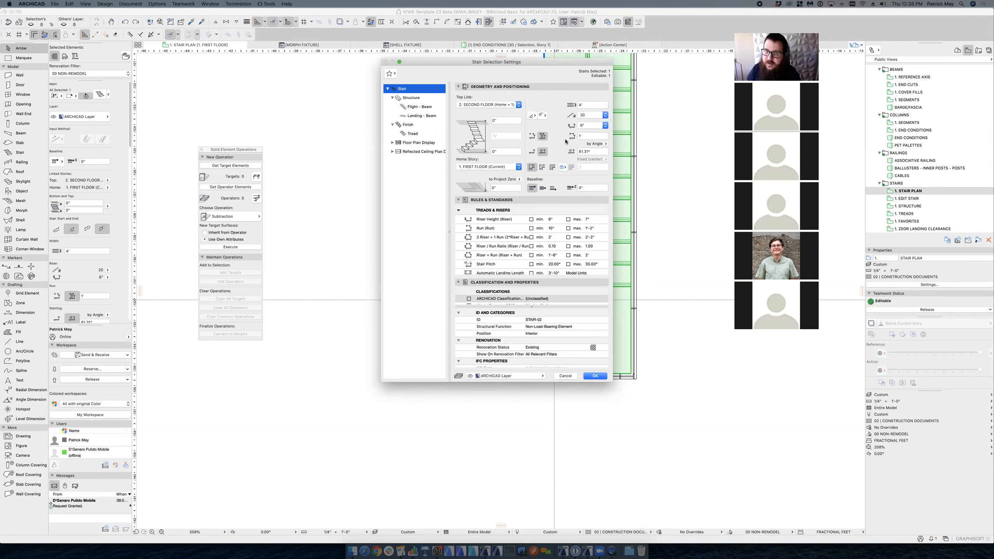
{"action": "left_click", "coordinate": [588, 127]}
{"action": "left_click", "coordinate": [587, 128]}
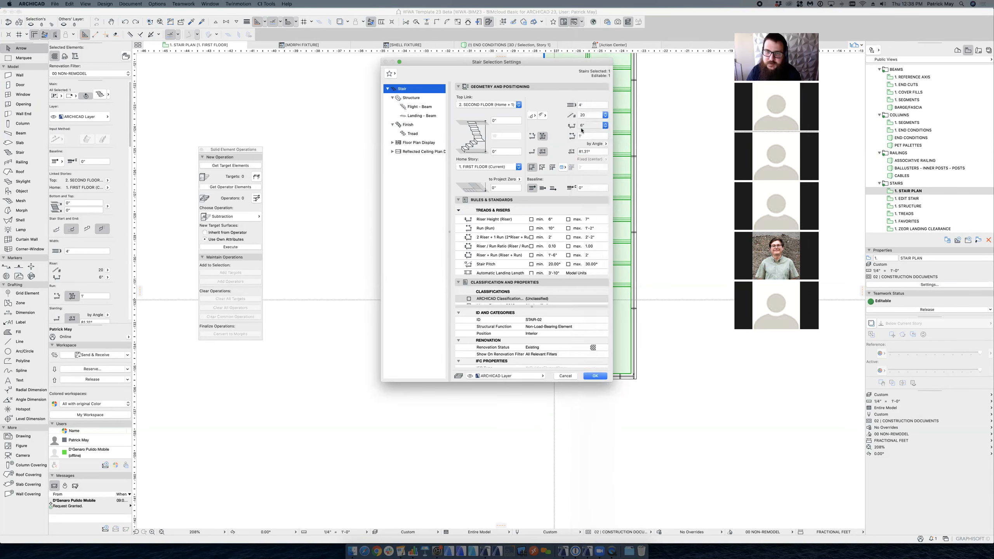
{"action": "left_click", "coordinate": [586, 136]}
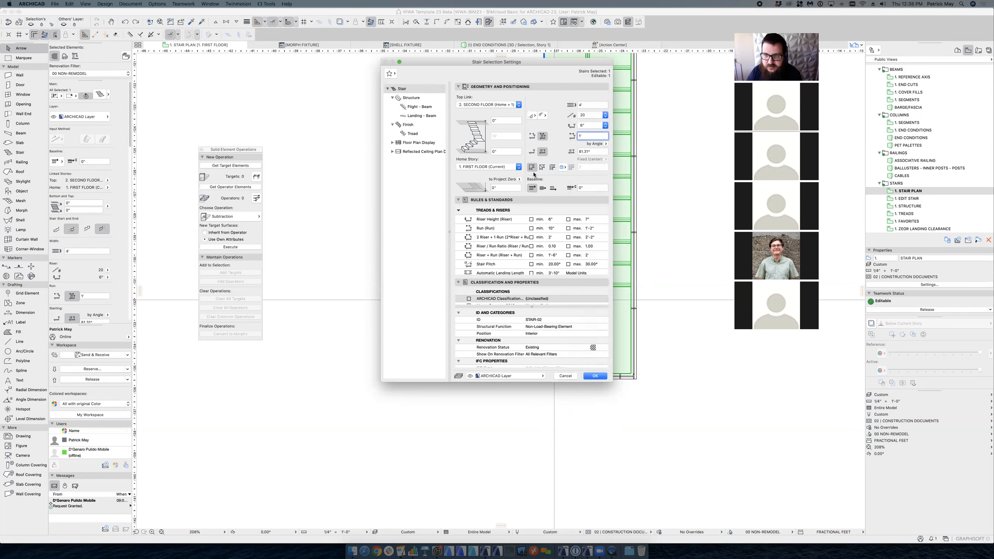
Step: Examine the landing options and riser offsets from corner, keep Fixed riser offset, and accept the stair settings
{"action": "left_click", "coordinate": [562, 168]}
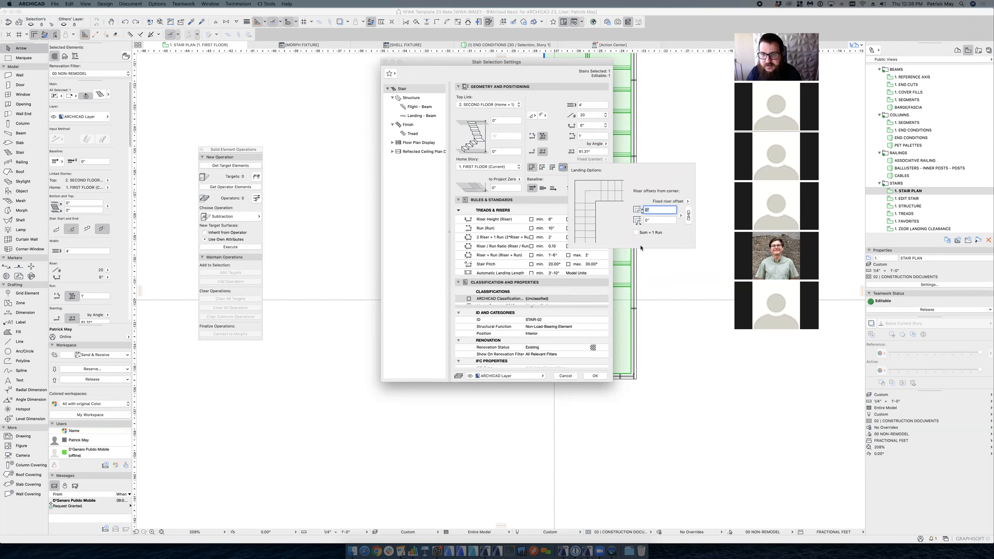
{"action": "left_click", "coordinate": [554, 169]}
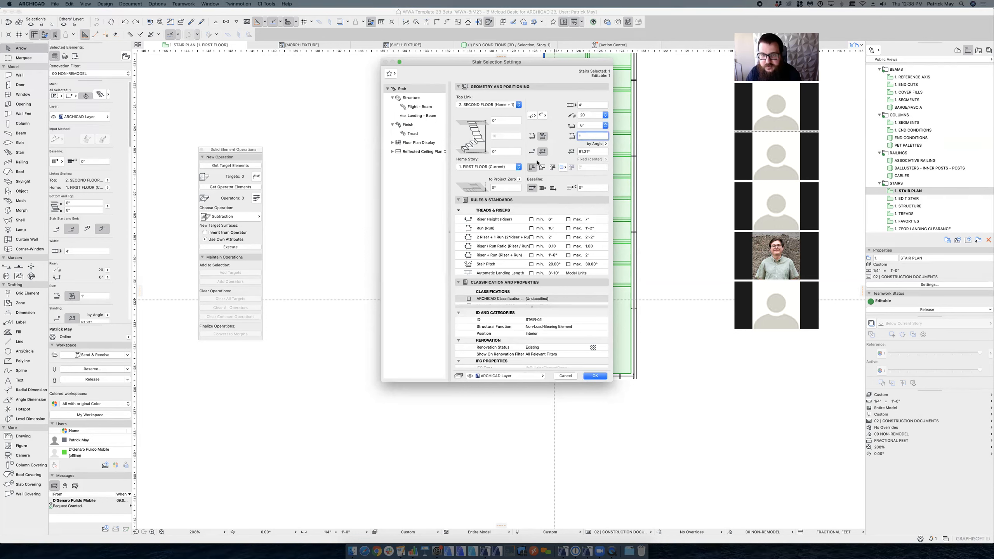
{"action": "left_click", "coordinate": [563, 168]}
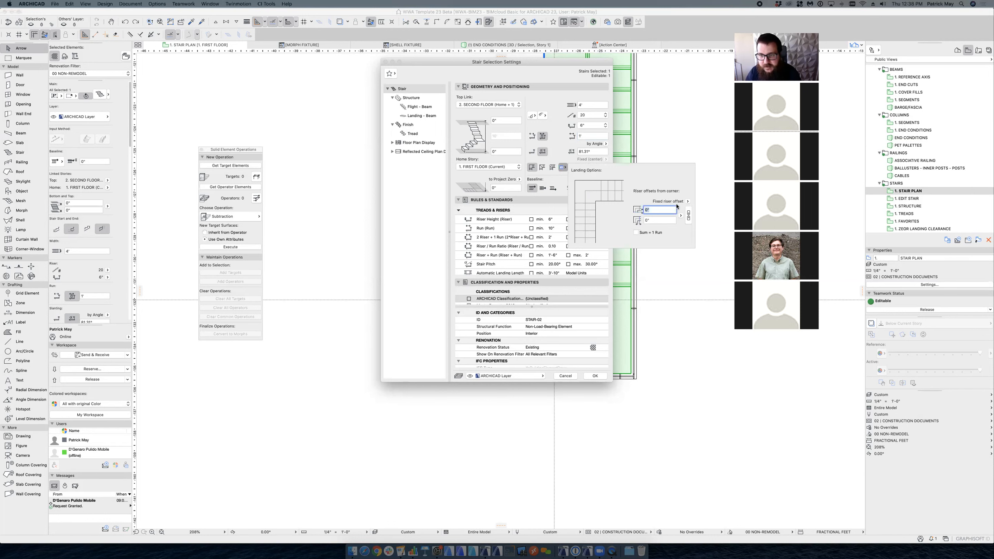
{"action": "left_click", "coordinate": [688, 201]}
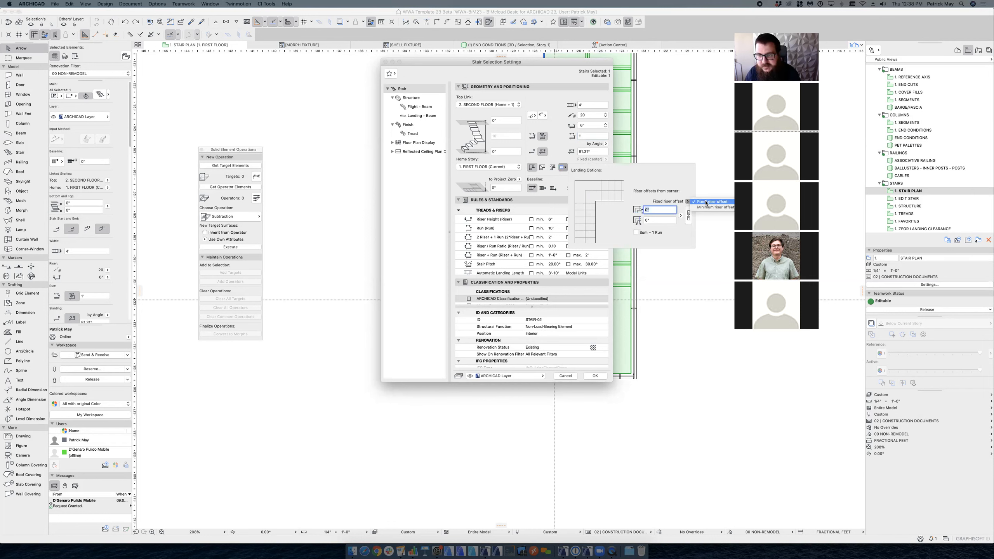
{"action": "left_click", "coordinate": [707, 202]}
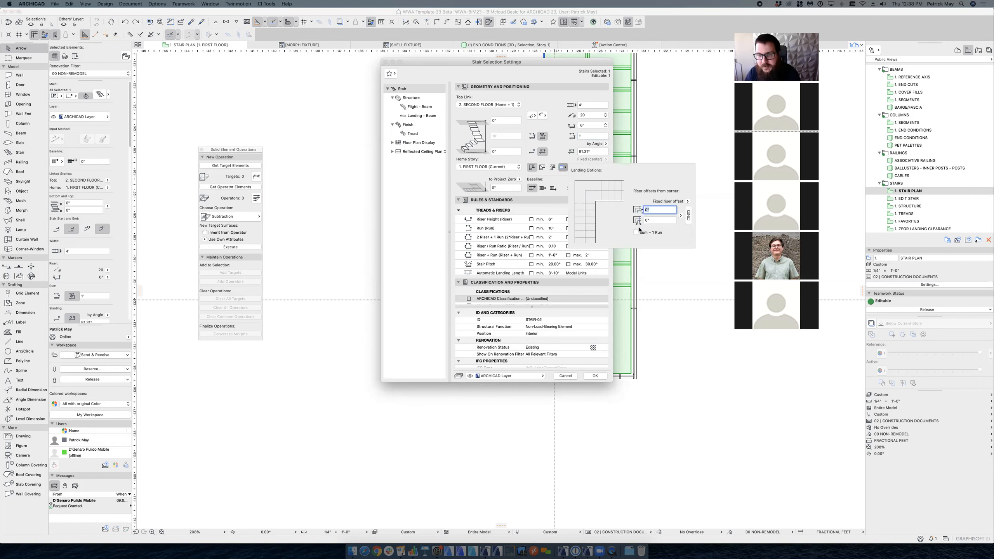
{"action": "key", "text": "Tab"}
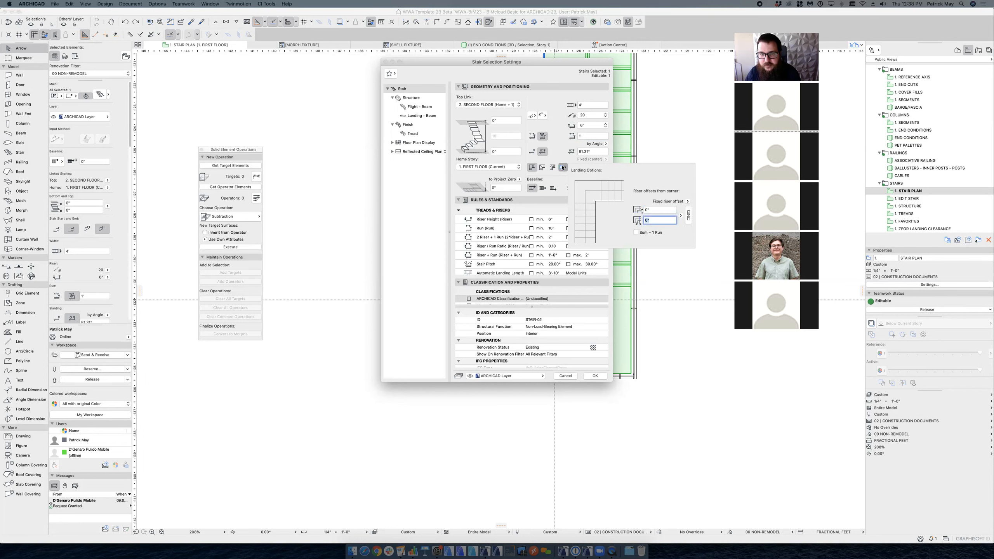
{"action": "left_click", "coordinate": [562, 168]}
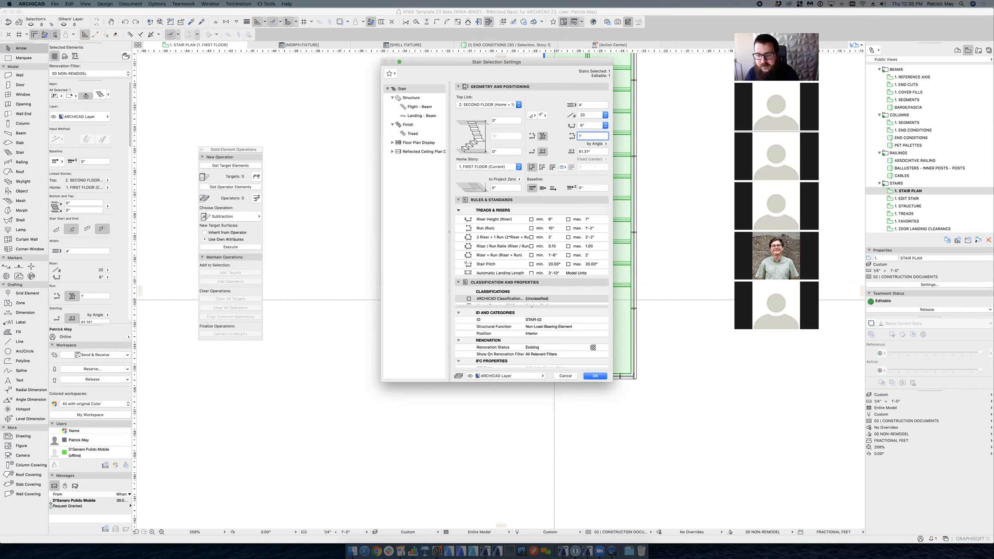
{"action": "key", "text": "Return"}
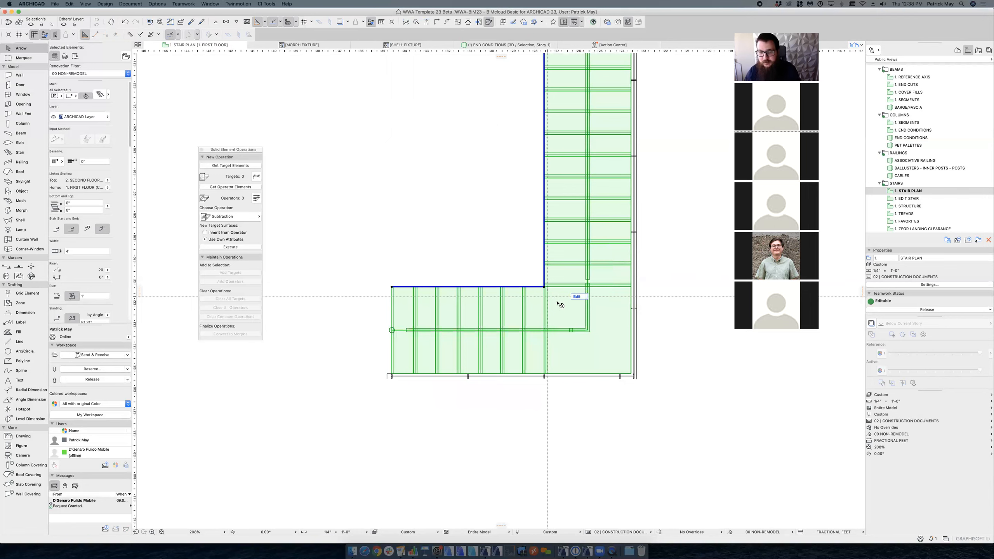
Step: Pick up the L-shaped stair's settings and draw a U-shaped stair with two corner landings in the empty area beside it
{"action": "scroll", "coordinate": [559, 305], "scroll_direction": "down", "scroll_amount": 10}
{"action": "key", "text": "Escape"}
{"action": "left_click", "coordinate": [546, 300], "text": "alt"}
{"action": "left_click", "coordinate": [422, 297]}
{"action": "left_click", "coordinate": [422, 272]}
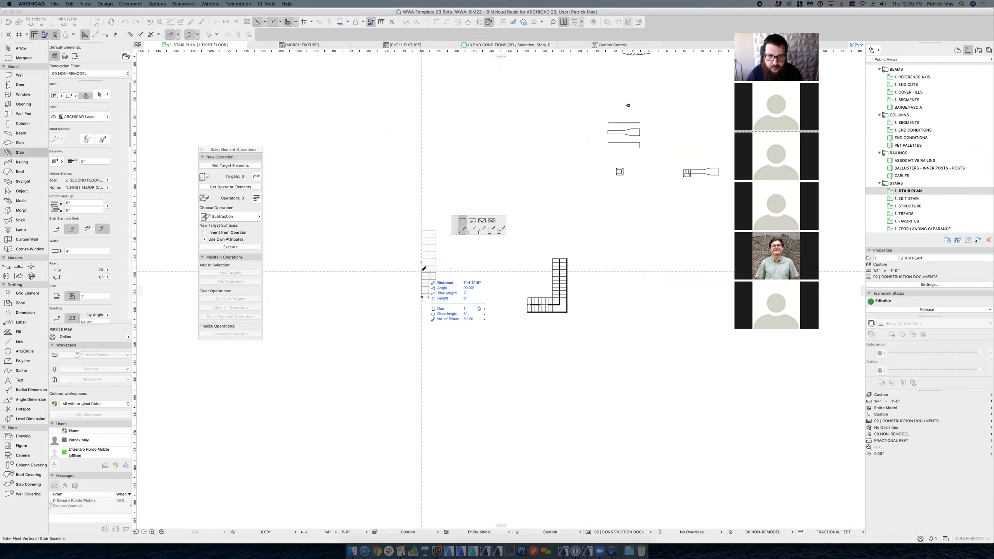
{"action": "left_click", "coordinate": [452, 273]}
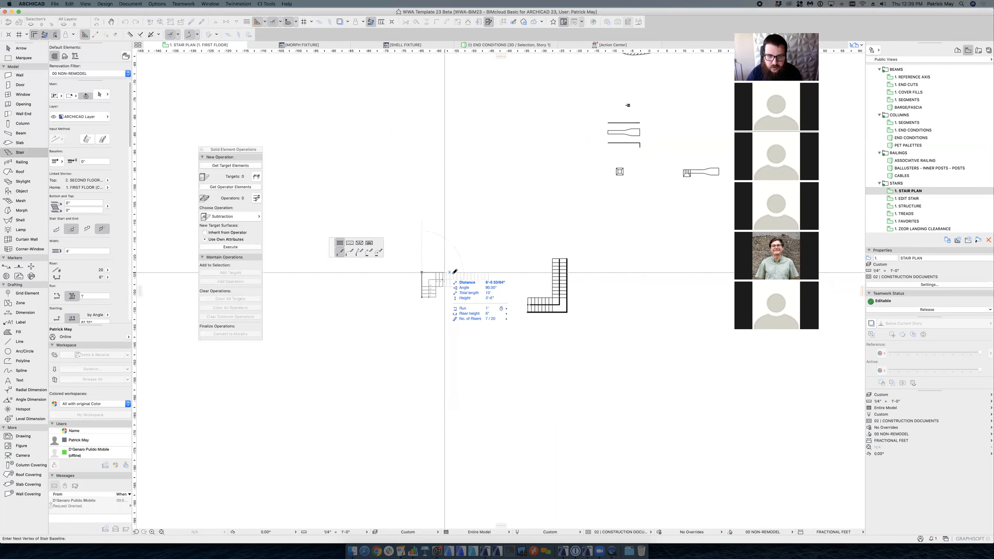
{"action": "double_click", "coordinate": [453, 332]}
{"action": "scroll", "coordinate": [439, 290], "scroll_direction": "up", "scroll_amount": 10}
{"action": "key", "text": "Escape"}
{"action": "scroll", "coordinate": [439, 290], "scroll_direction": "down", "scroll_amount": 5}
Step: Edit the turning type at the U-shaped stair's outer corner above the long flight and apply the landing options to Entire Stair
{"action": "left_click", "coordinate": [473, 251]}
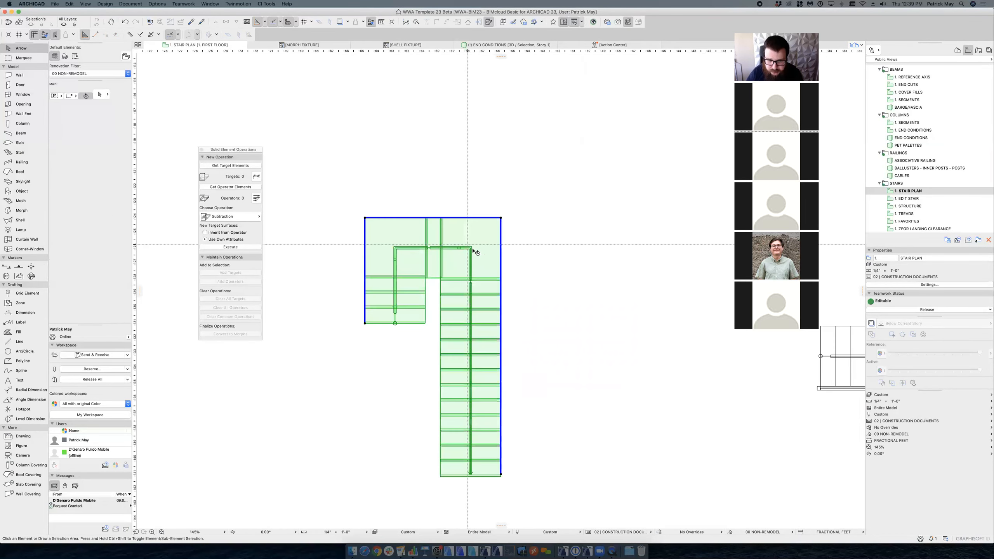
{"action": "left_click", "coordinate": [501, 232]}
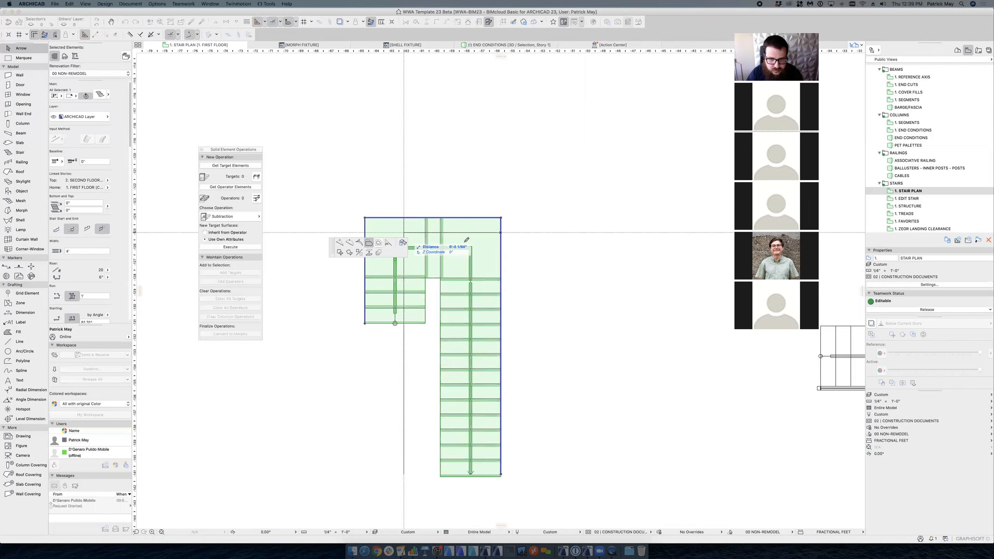
{"action": "left_click", "coordinate": [500, 235]}
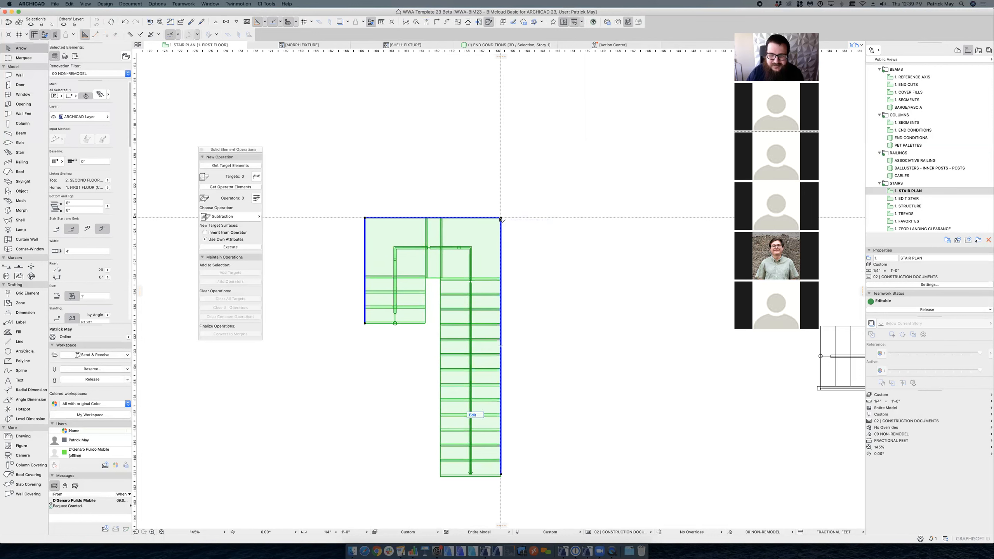
{"action": "left_click", "coordinate": [501, 218]}
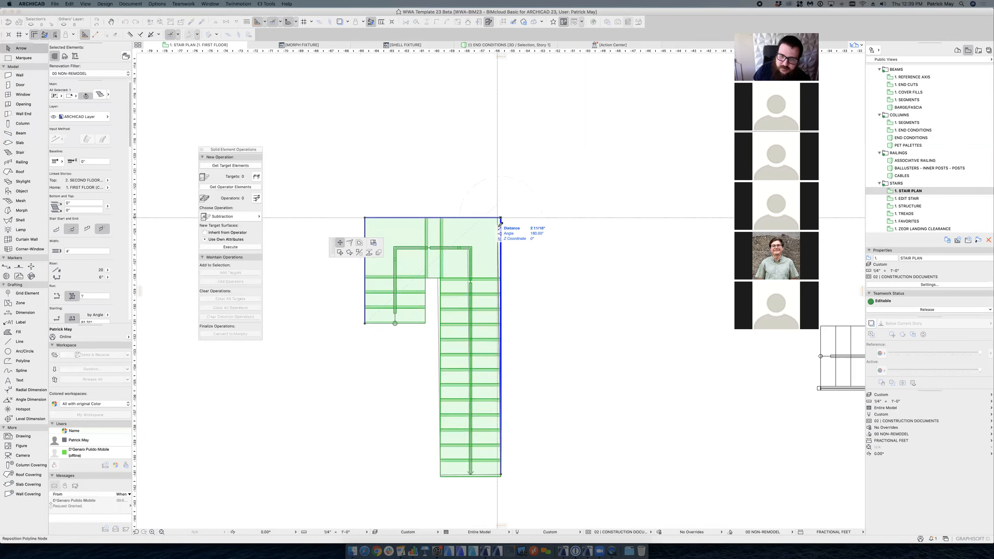
{"action": "left_click", "coordinate": [374, 243]}
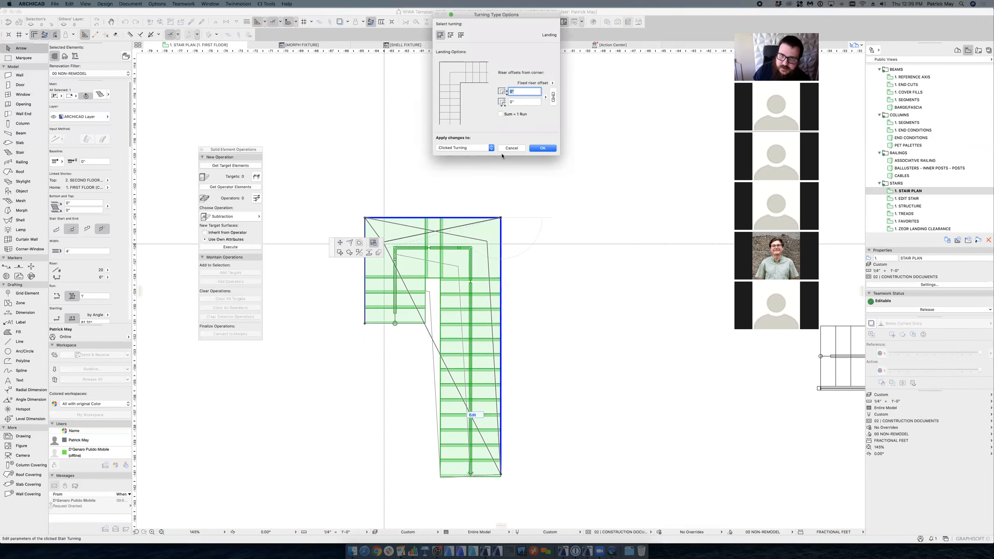
{"action": "left_click", "coordinate": [476, 149]}
{"action": "left_click", "coordinate": [479, 155]}
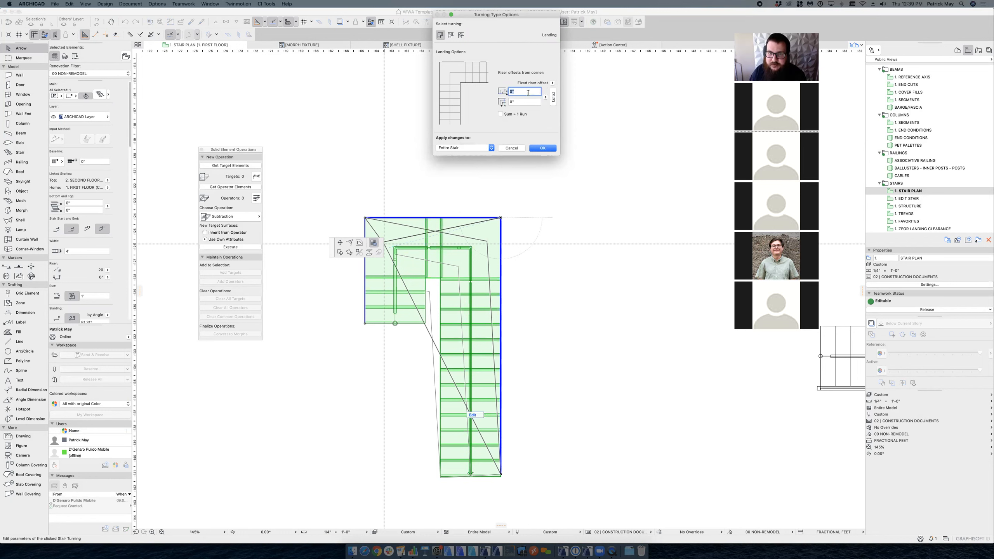
{"action": "left_click", "coordinate": [542, 148]}
Step: Check the landing options in the U-shaped stair's selection settings and close them without changes
{"action": "scroll", "coordinate": [481, 244], "scroll_direction": "down", "scroll_amount": 3}
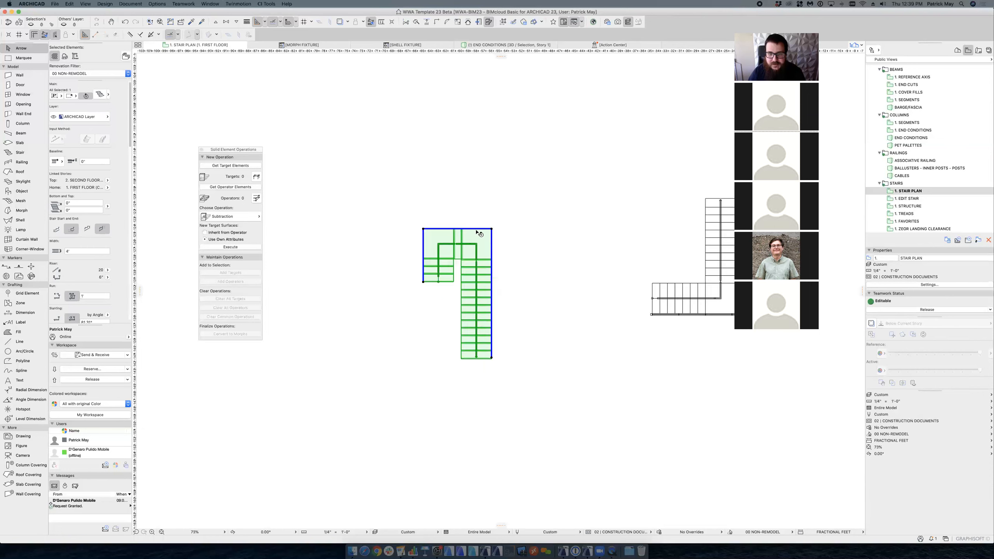
{"action": "scroll", "coordinate": [480, 234], "scroll_direction": "down", "scroll_amount": 2}
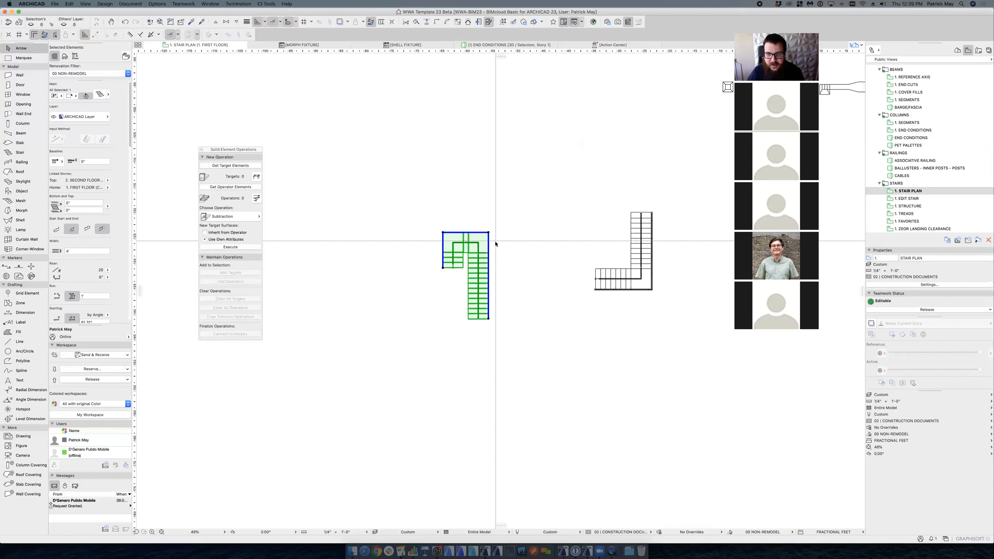
{"action": "double_click", "coordinate": [477, 260]}
{"action": "left_click", "coordinate": [563, 170]}
{"action": "left_click", "coordinate": [562, 170]}
{"action": "key", "text": "Escape"}
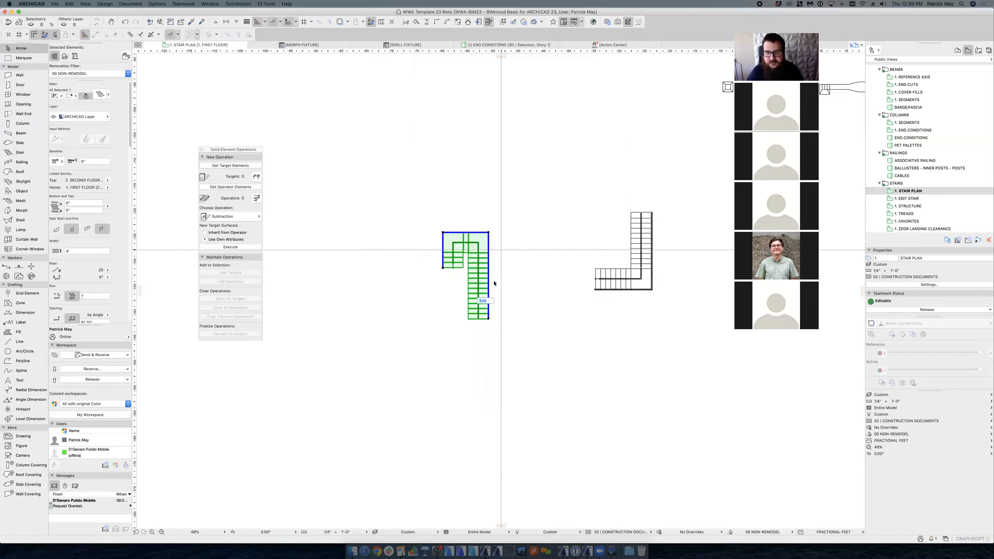
Step: Switch the selection from the U-shaped stair to the L-shaped stair
{"action": "scroll", "coordinate": [472, 259], "scroll_direction": "up", "scroll_amount": 3}
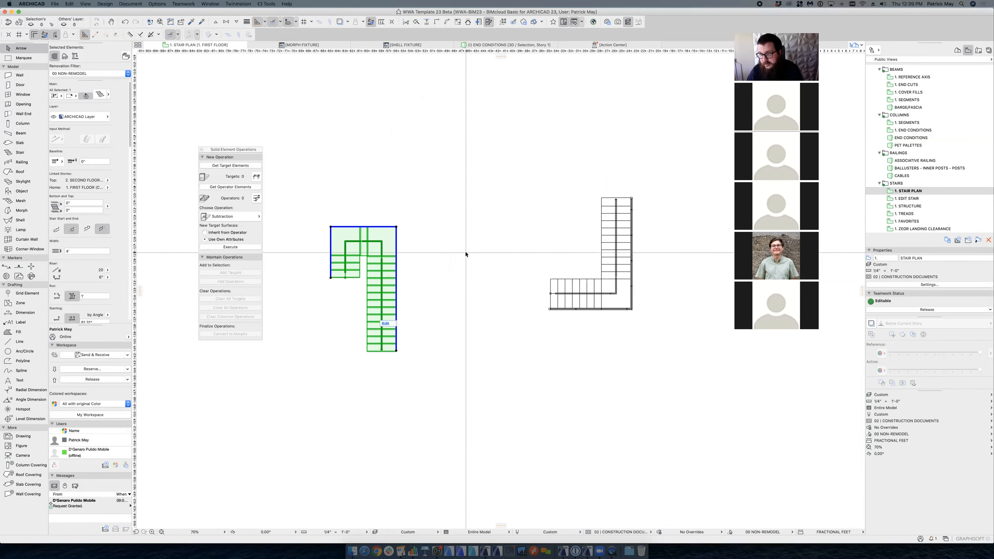
{"action": "scroll", "coordinate": [477, 255], "scroll_direction": "down", "scroll_amount": 2}
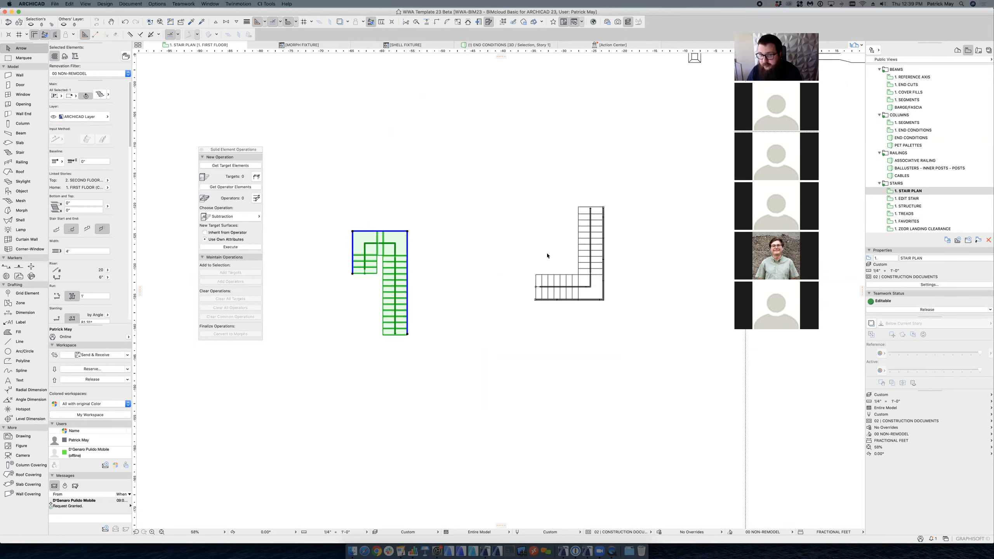
{"action": "left_click", "coordinate": [592, 269]}
{"action": "scroll", "coordinate": [593, 244], "scroll_direction": "right", "scroll_amount": 3}
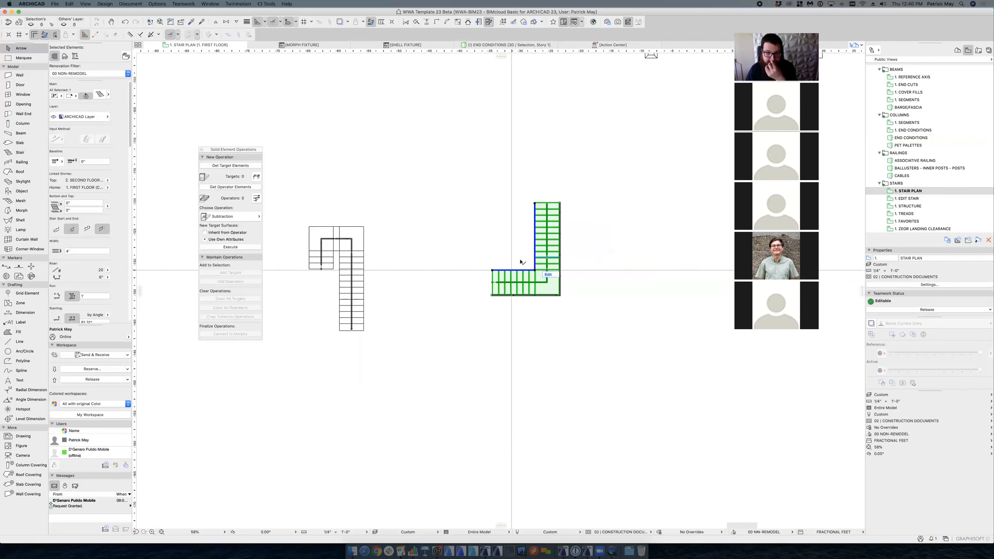
Step: Show the L-shaped stair in 3D and examine its treads, structure and corner landing up close from several sides
{"action": "key", "text": "F5"}
{"action": "middle_click_drag", "start_coordinate": [512, 280], "coordinate": [471, 285], "text": "shift"}
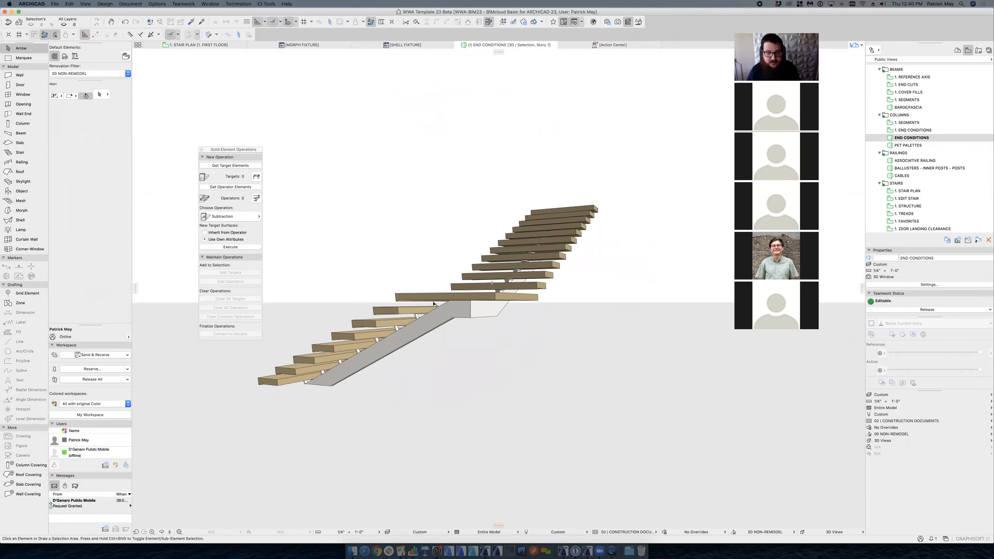
{"action": "mouse_move", "coordinate": [539, 312]}
{"action": "middle_mouse_down", "text": "shift"}
{"action": "mouse_move", "coordinate": [532, 288]}
{"action": "mouse_move", "coordinate": [475, 370]}
{"action": "middle_mouse_up", "text": "shift"}
{"action": "scroll", "coordinate": [503, 361], "scroll_direction": "up", "scroll_amount": 5}
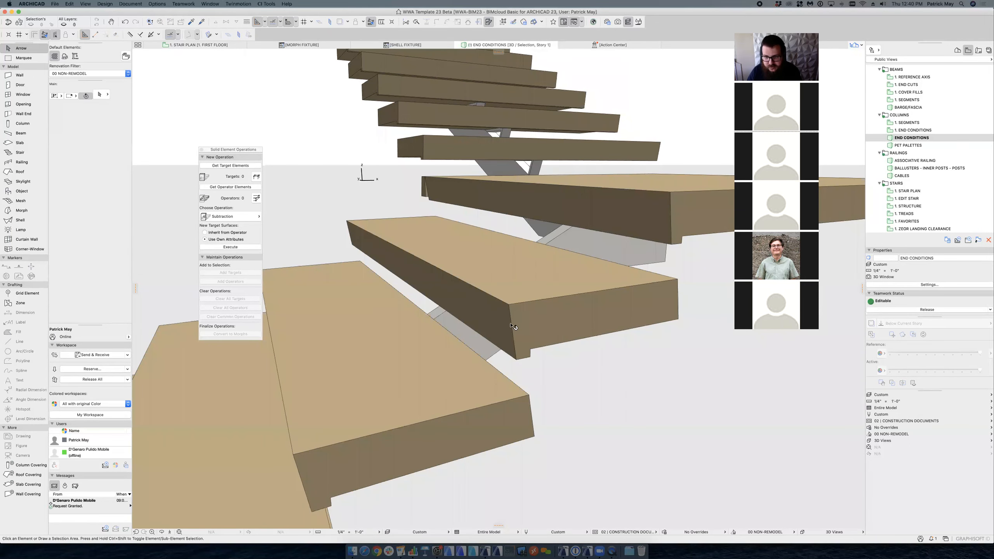
{"action": "left_click", "coordinate": [456, 231]}
{"action": "scroll", "coordinate": [458, 230], "scroll_direction": "up", "scroll_amount": 2}
{"action": "middle_click_drag", "start_coordinate": [457, 228], "coordinate": [573, 191], "text": "shift"}
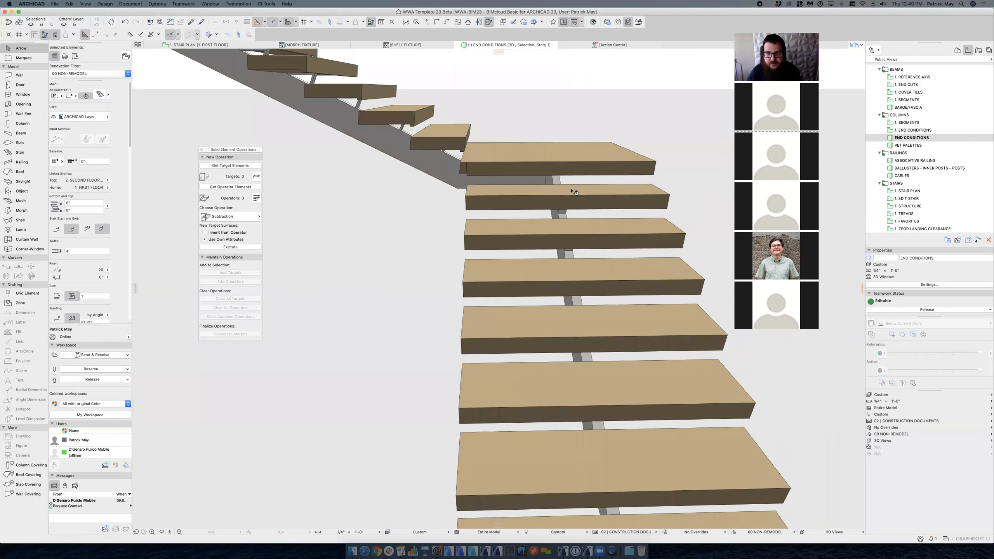
{"action": "scroll", "coordinate": [462, 171], "scroll_direction": "up", "scroll_amount": 3}
{"action": "scroll", "coordinate": [463, 171], "scroll_direction": "up", "scroll_amount": 2}
{"action": "middle_click_drag", "start_coordinate": [473, 166], "coordinate": [562, 218], "text": "shift"}
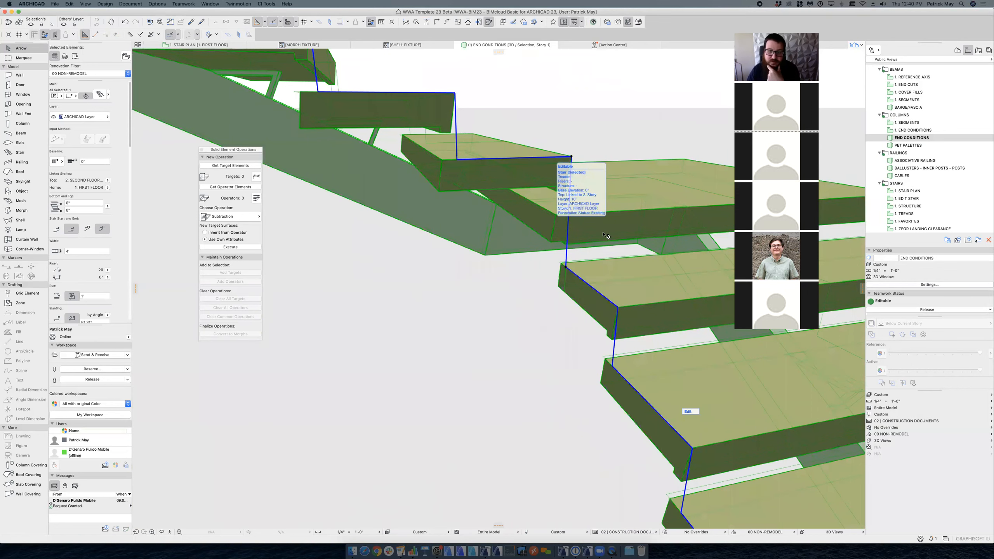
{"action": "middle_click_drag", "start_coordinate": [662, 240], "coordinate": [497, 224], "text": "shift"}
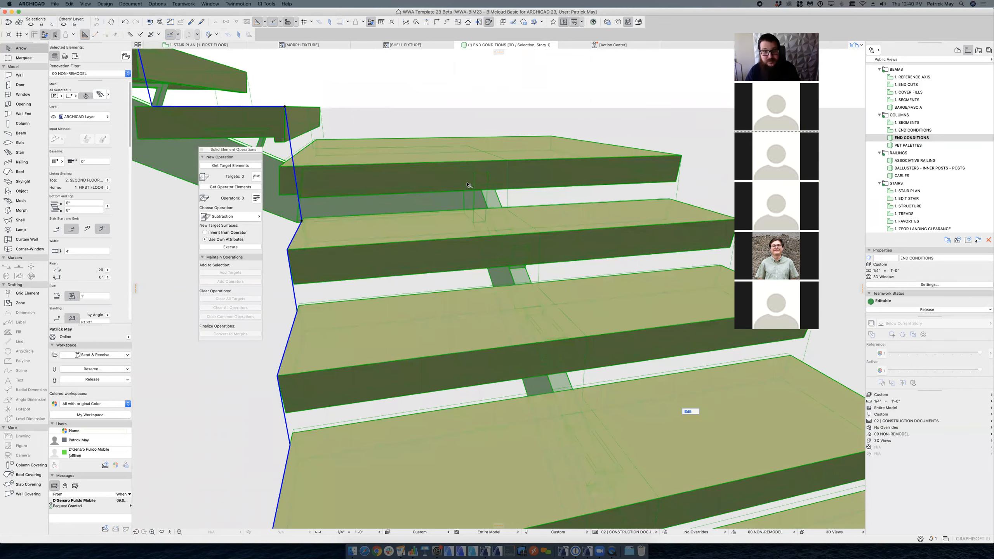
{"action": "middle_click_drag", "start_coordinate": [469, 185], "coordinate": [413, 193], "text": "shift"}
{"action": "key", "text": "Escape"}
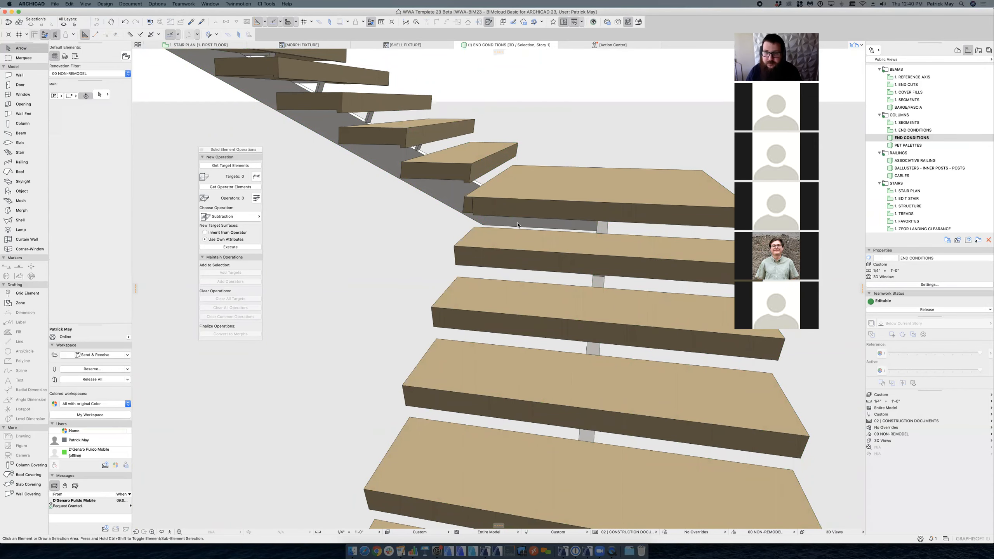
Step: Add the associated railing to the L-shaped stair selection in the floor plan and show both in 3D
{"action": "key", "text": "F2"}
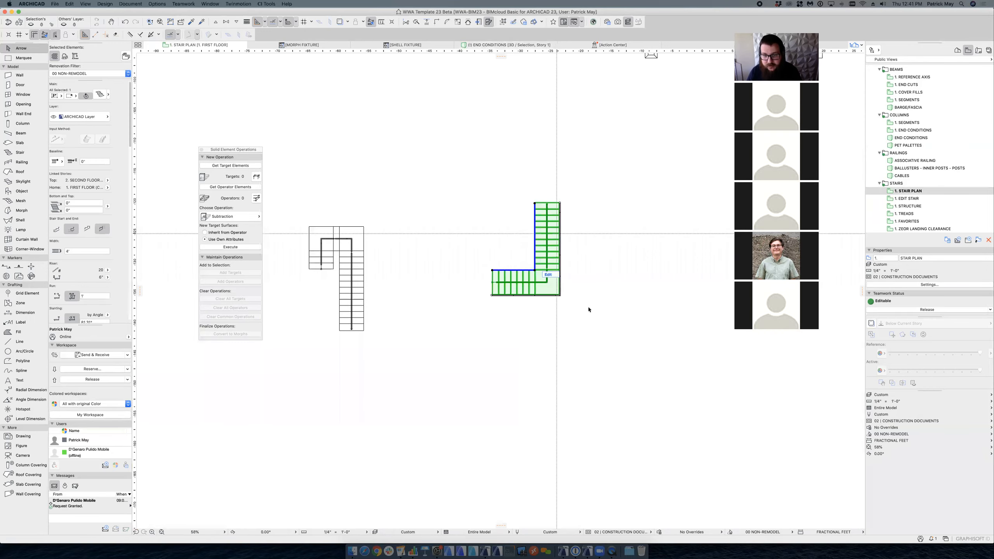
{"action": "left_click", "coordinate": [459, 220]}
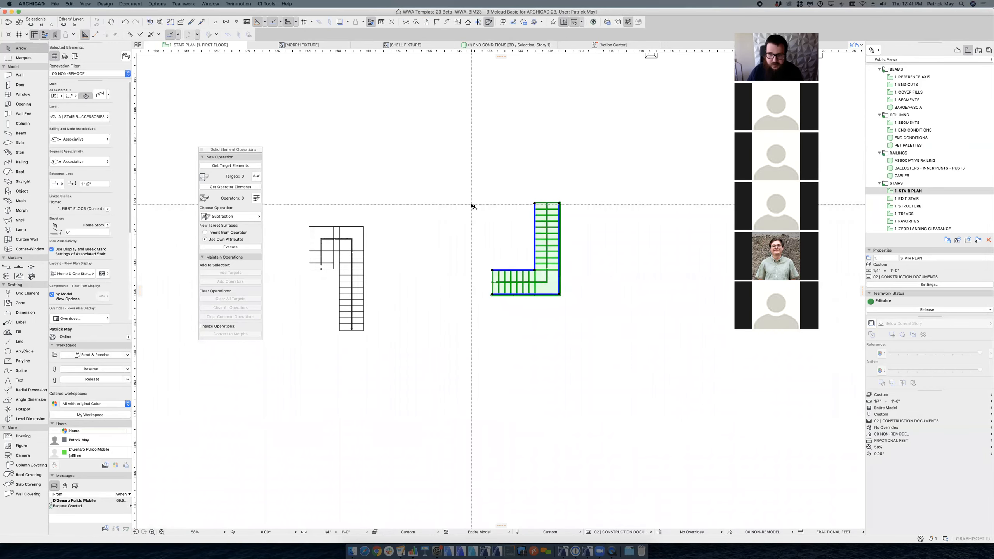
{"action": "key", "text": "F5"}
{"action": "middle_click_drag", "start_coordinate": [529, 273], "coordinate": [553, 329], "text": "shift"}
Step: Pick up the existing railing's settings and add a matching railing along the inner edge of both flights of the L-shaped stair
{"action": "left_click", "coordinate": [331, 120]}
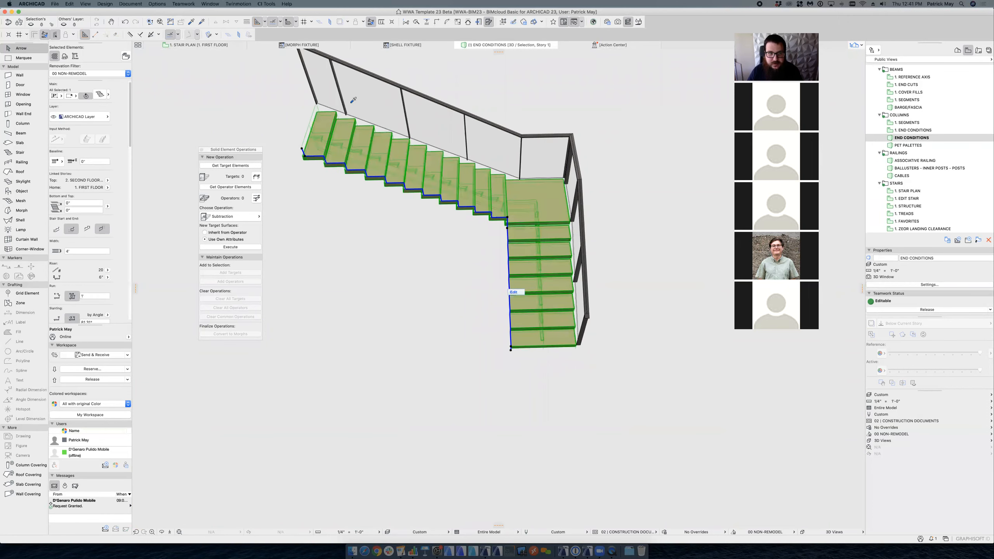
{"action": "key", "text": "Escape"}
{"action": "left_click", "coordinate": [508, 339], "text": "alt"}
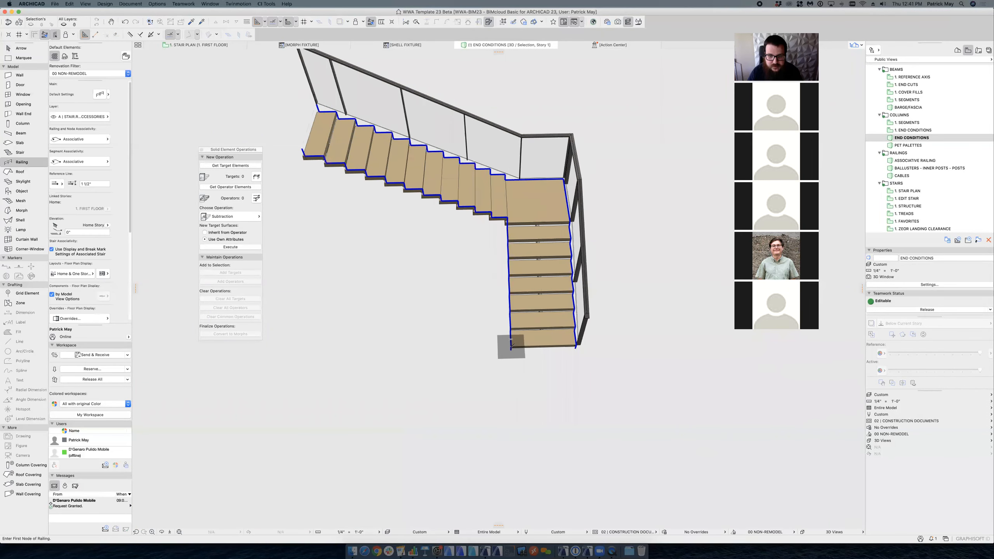
{"action": "left_click", "coordinate": [511, 346]}
{"action": "left_click", "coordinate": [508, 218]}
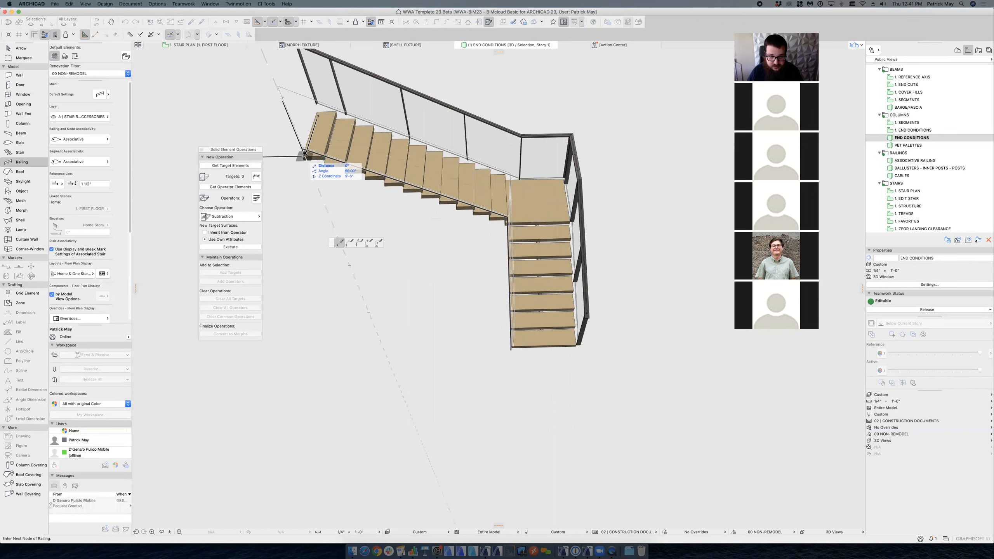
{"action": "double_click", "coordinate": [305, 153]}
Step: Try repositioning the inner end corner of the L-shaped stair's long flight, inspect the railing joint at the turn, and undo the change
{"action": "key", "text": "w"}
{"action": "left_click", "coordinate": [349, 166]}
{"action": "middle_click_drag", "start_coordinate": [350, 166], "coordinate": [393, 294], "text": "shift"}
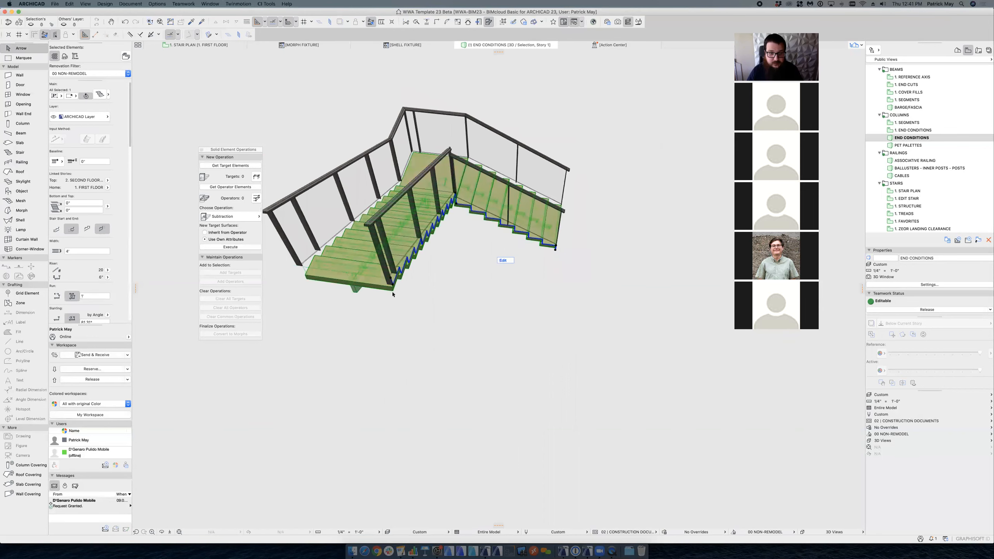
{"action": "left_click", "coordinate": [393, 288]}
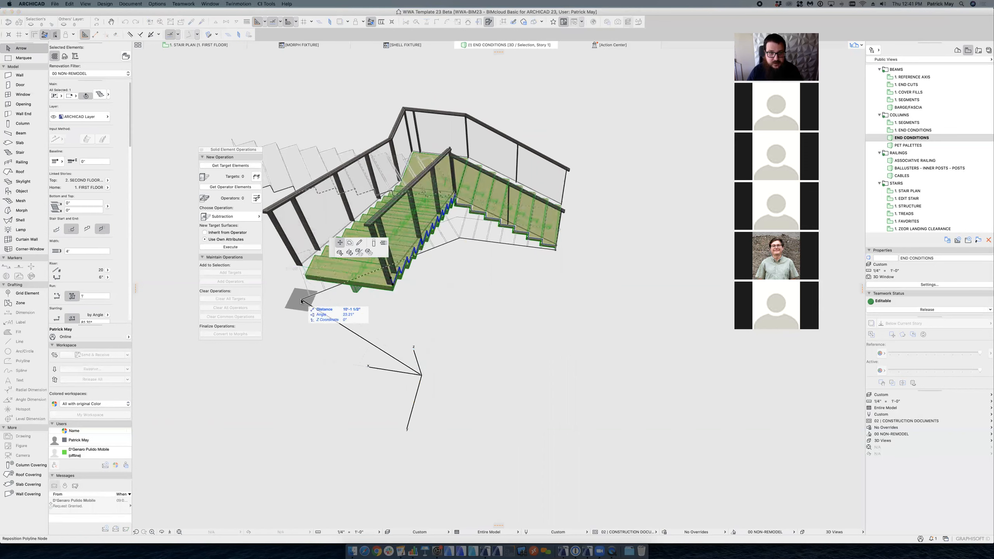
{"action": "left_click", "coordinate": [305, 307]}
{"action": "middle_click_drag", "start_coordinate": [397, 225], "coordinate": [490, 329], "text": "shift"}
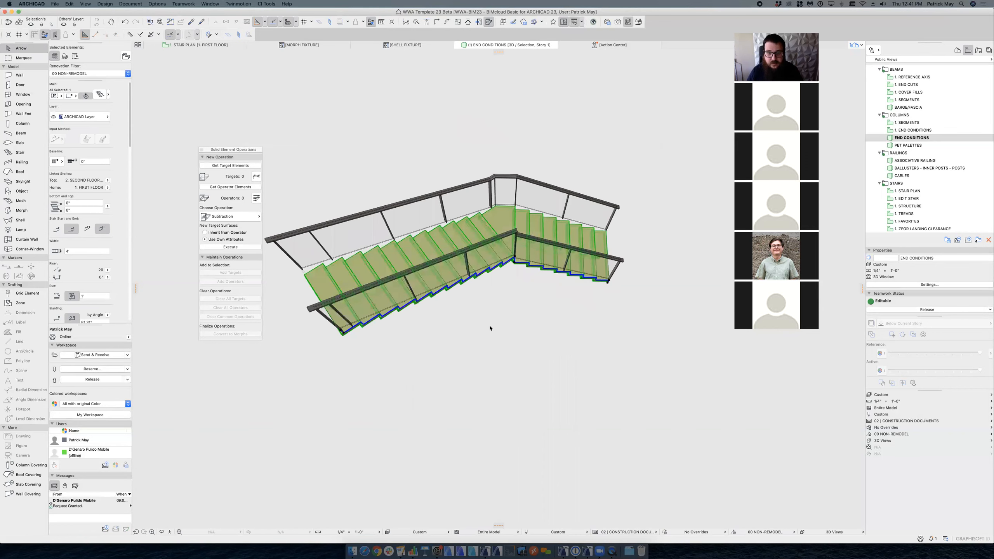
{"action": "middle_click_drag", "start_coordinate": [501, 249], "coordinate": [535, 251], "text": "shift"}
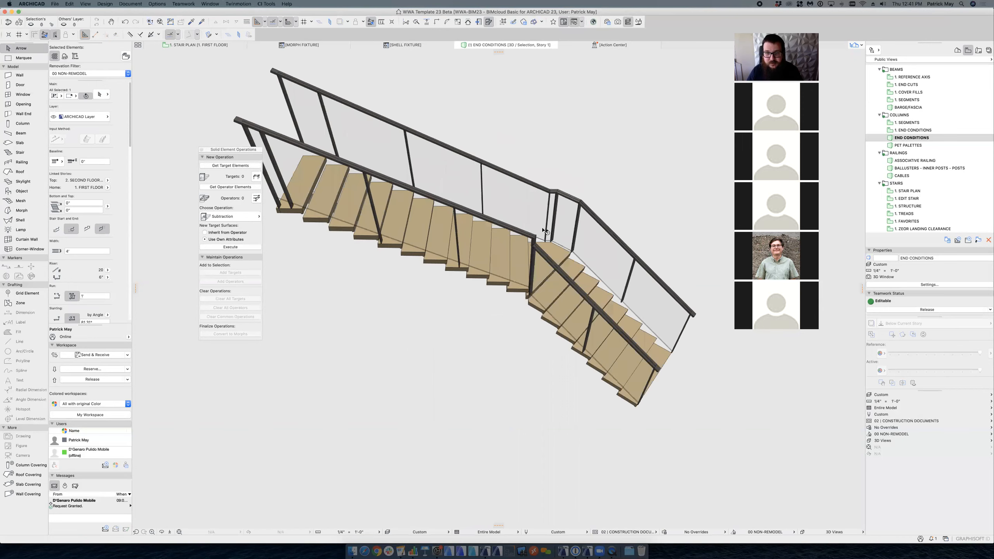
{"action": "scroll", "coordinate": [534, 252], "scroll_direction": "up", "scroll_amount": 5}
{"action": "scroll", "coordinate": [534, 251], "scroll_direction": "up", "scroll_amount": 3}
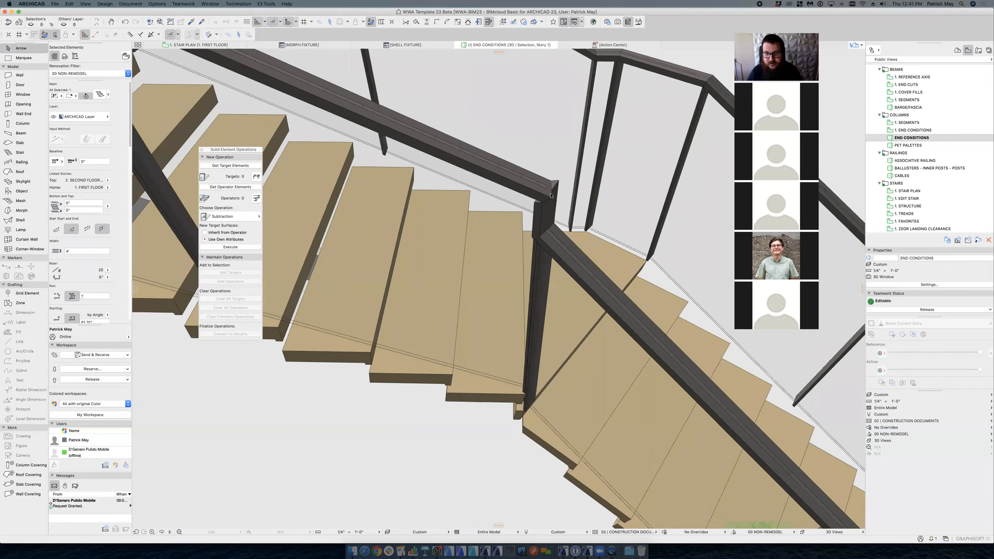
{"action": "key", "text": "Escape"}
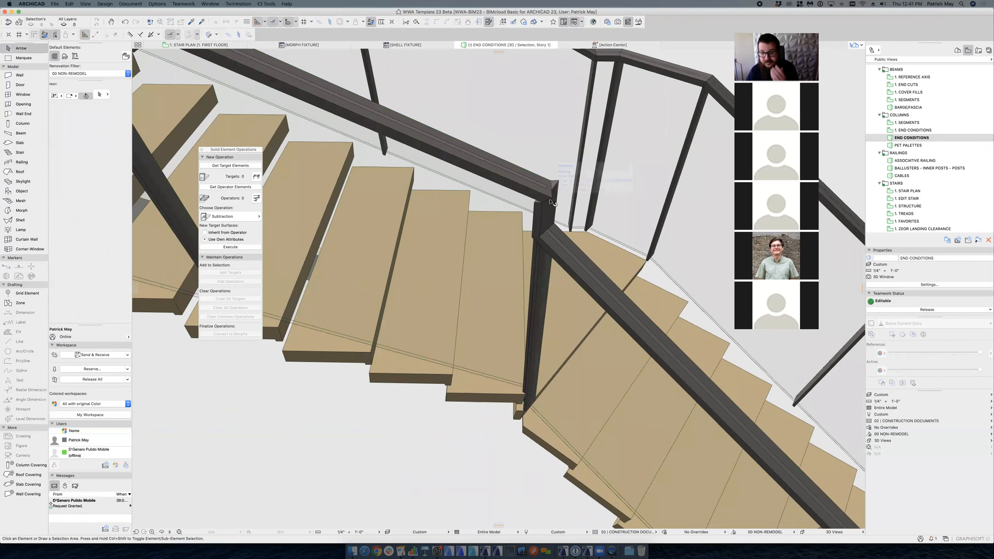
{"action": "key", "text": "super+z"}
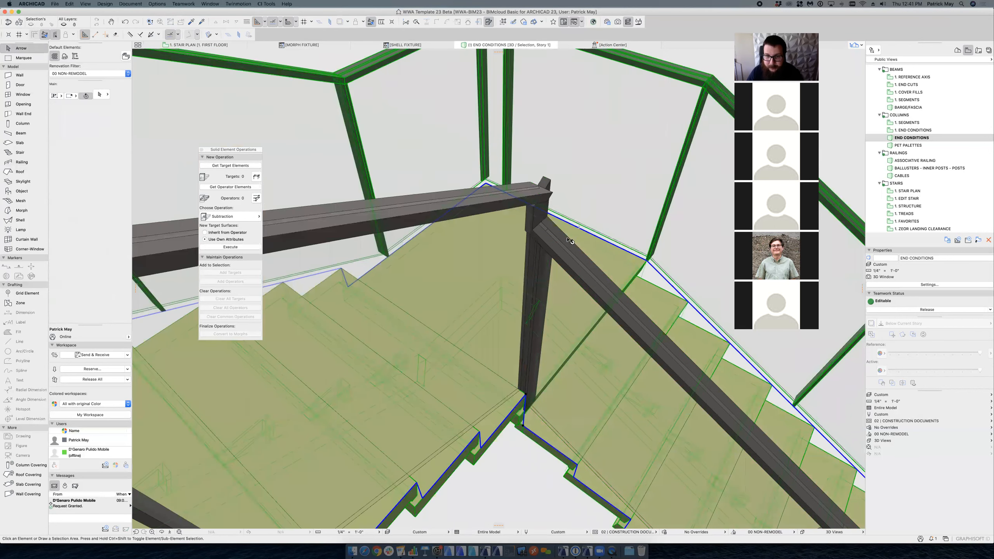
Step: Pick up the L-shaped stair's settings and load the "A | STAIR | CLOSED RISER WITH NOSING" favorite into the stair defaults
{"action": "middle_click_drag", "start_coordinate": [543, 212], "coordinate": [517, 255], "text": "shift"}
{"action": "scroll", "coordinate": [517, 254], "scroll_direction": "down", "scroll_amount": 5}
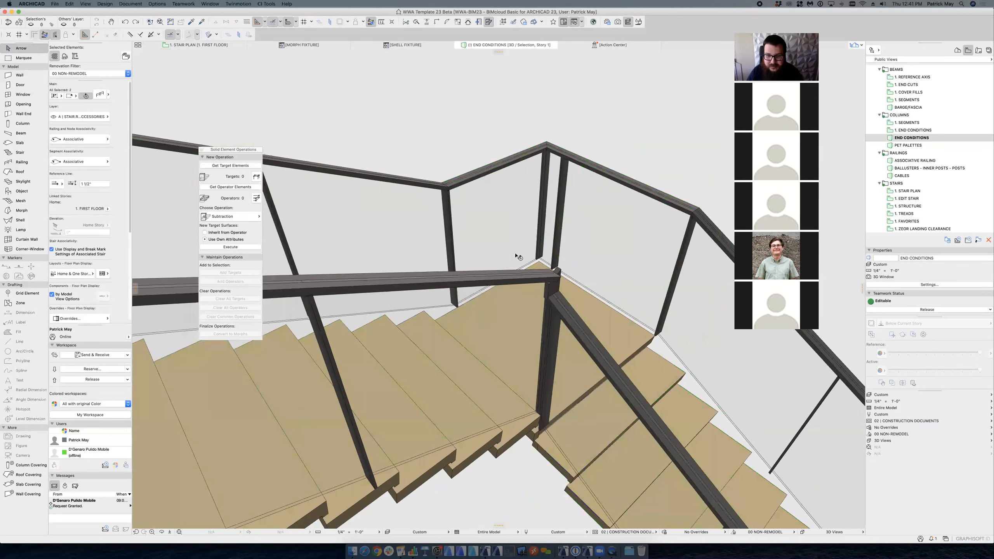
{"action": "middle_click_drag", "start_coordinate": [634, 354], "coordinate": [510, 291]}
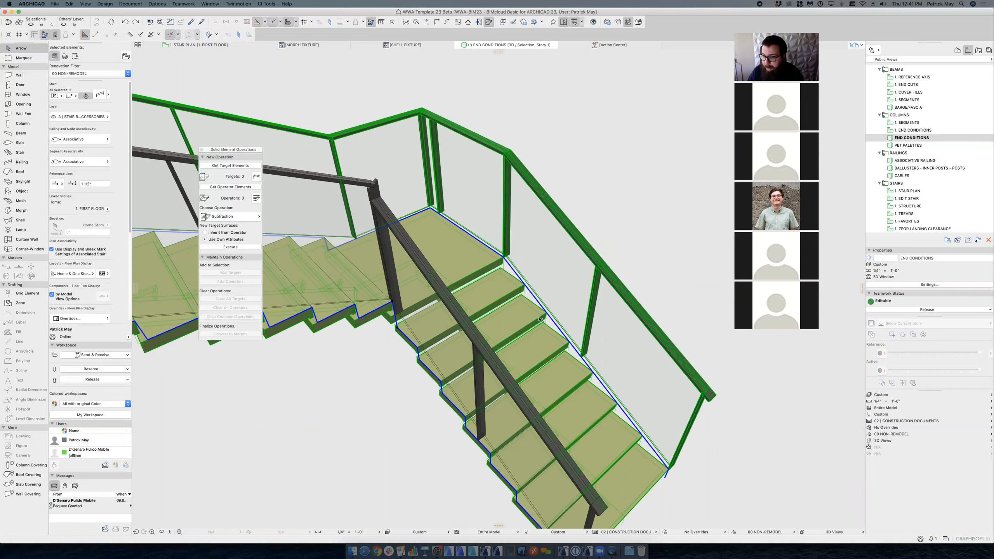
{"action": "scroll", "coordinate": [545, 323], "scroll_direction": "down", "scroll_amount": 3}
{"action": "scroll", "coordinate": [932, 208], "scroll_direction": "down", "scroll_amount": 3}
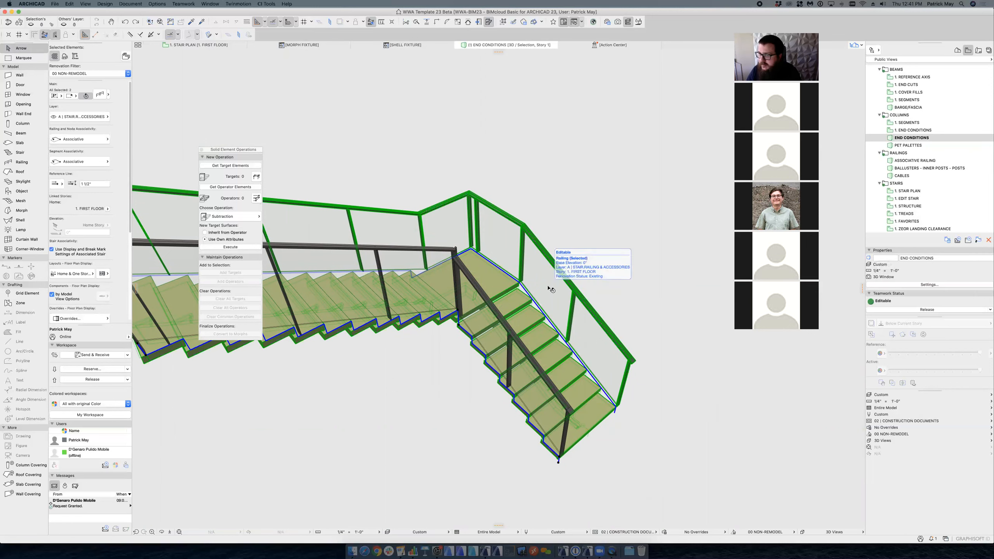
{"action": "key", "text": "Escape"}
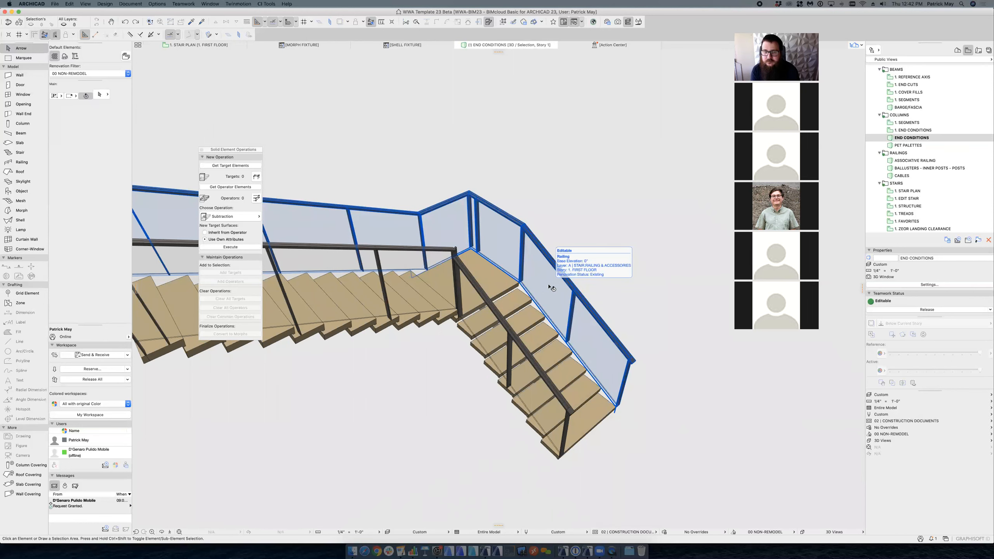
{"action": "left_click", "coordinate": [517, 305], "text": "alt"}
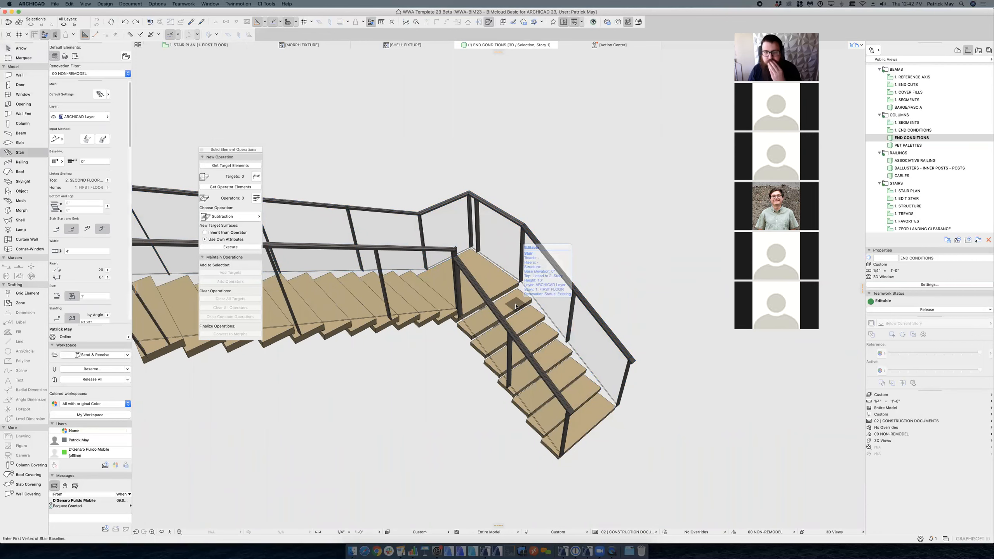
{"action": "key", "text": "super+t"}
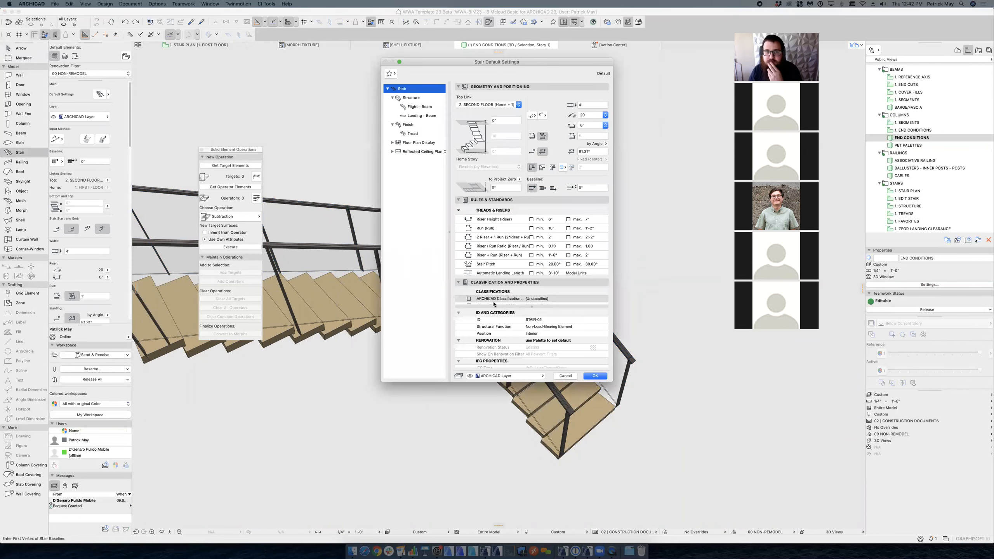
{"action": "left_click", "coordinate": [391, 73]}
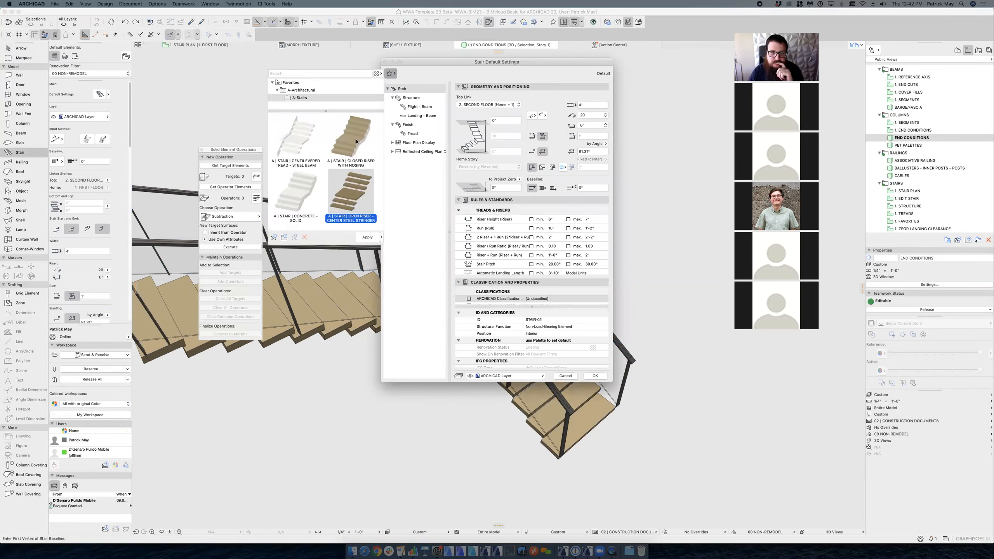
{"action": "left_click", "coordinate": [356, 142]}
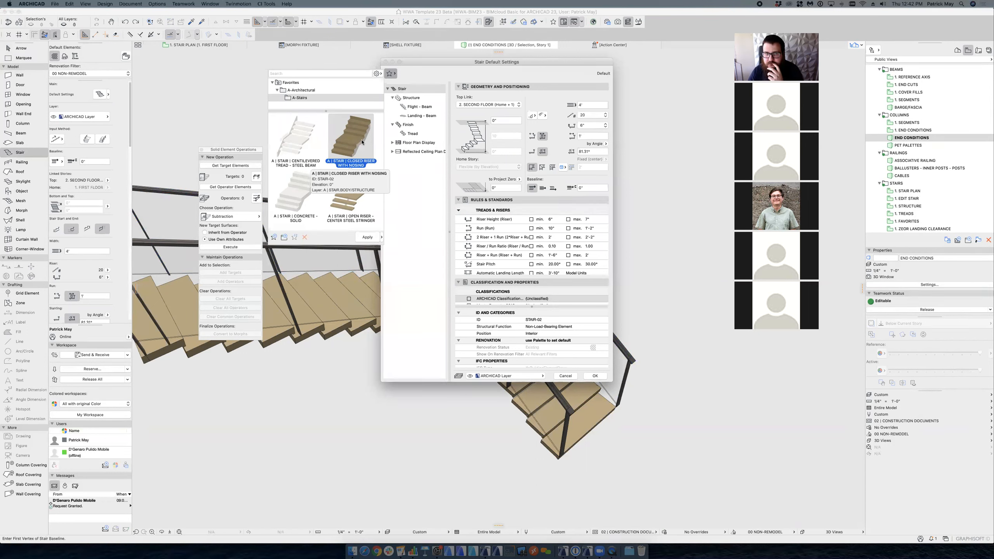
{"action": "double_click", "coordinate": [361, 142]}
{"action": "key", "text": "Return"}
Step: Set the stair layer to ARCHICAD Layer and draw a straight 20-riser stair in the empty area beside the L-shaped stair
{"action": "middle_click_drag", "start_coordinate": [681, 339], "coordinate": [453, 356]}
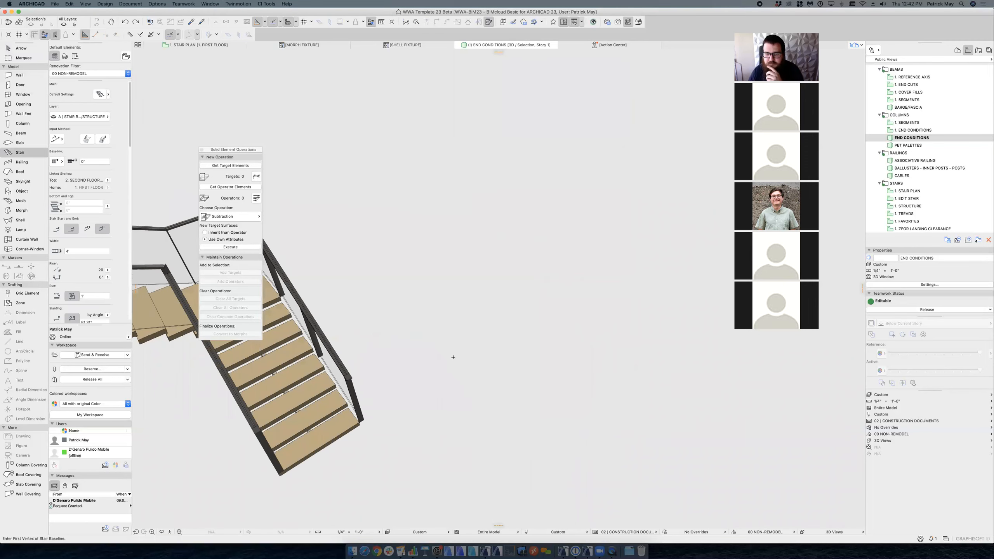
{"action": "left_click", "coordinate": [503, 331]}
{"action": "key", "text": "Return"}
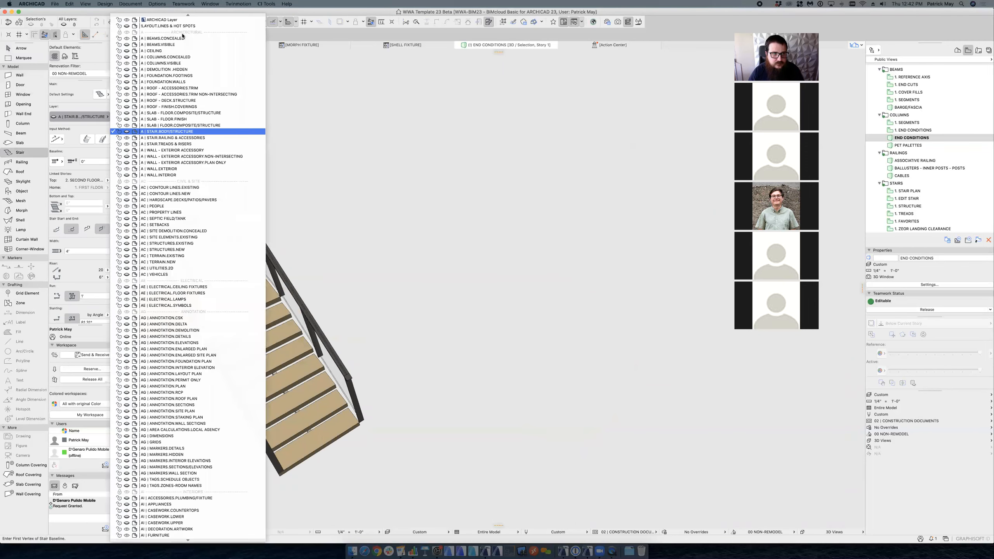
{"action": "left_click", "coordinate": [416, 348]}
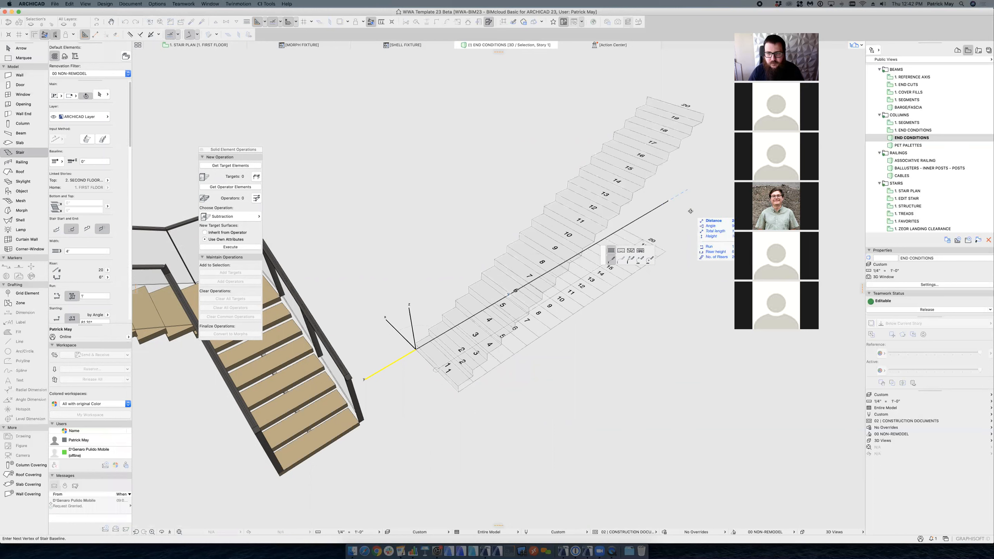
{"action": "left_click", "coordinate": [638, 215]}
{"action": "key", "text": "Escape"}
{"action": "left_click", "coordinate": [526, 328]}
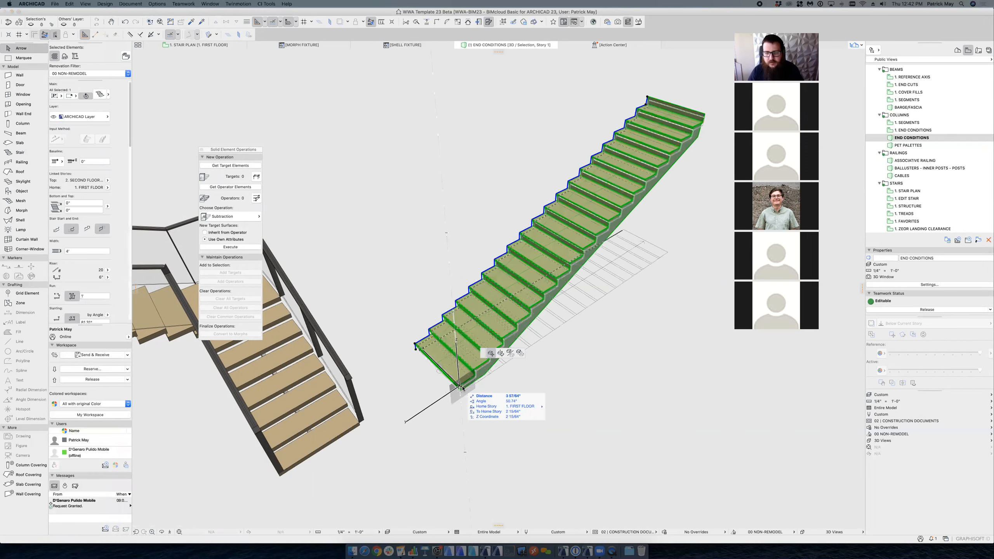
{"action": "key", "text": "Escape"}
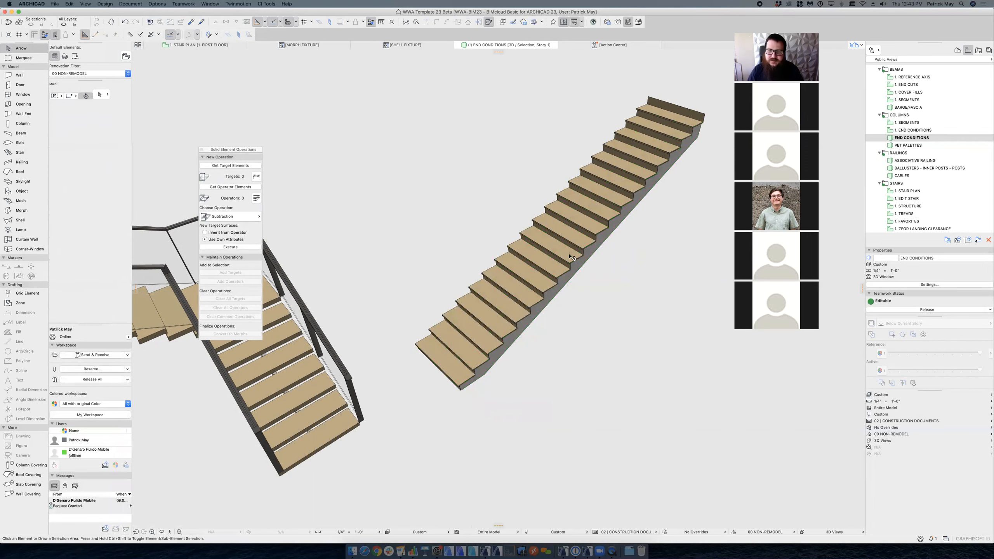
Step: In the stair plan, pull the straight stair's upper left corner outward and curve its left edge inward
{"action": "key", "text": "F2"}
{"action": "left_click", "coordinate": [494, 367]}
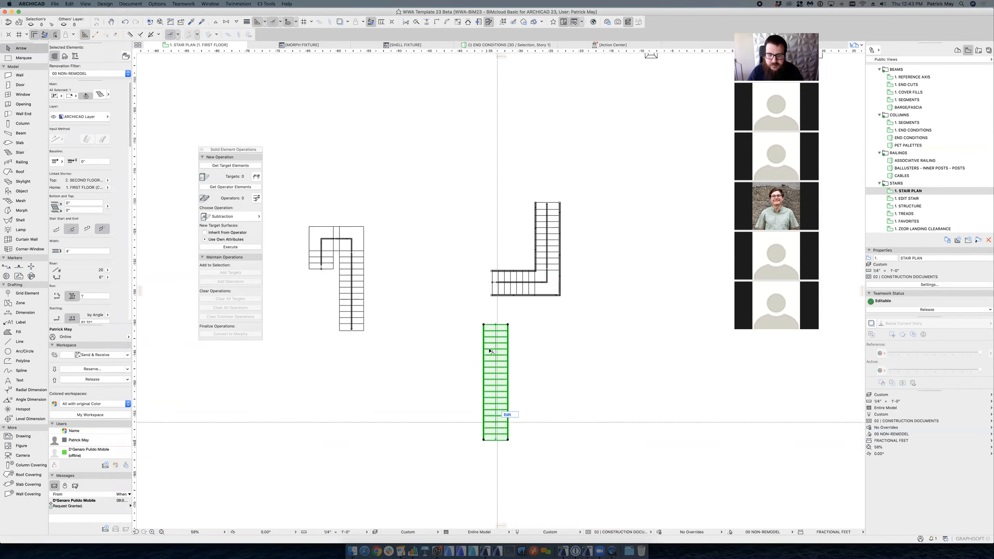
{"action": "left_click", "coordinate": [486, 324]}
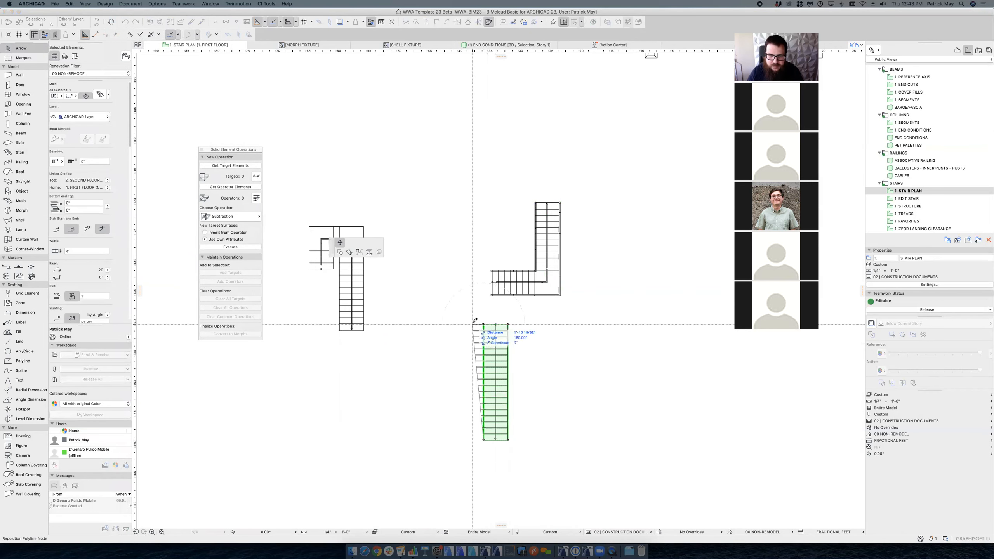
{"action": "left_click", "coordinate": [464, 349]}
{"action": "left_click", "coordinate": [350, 242]}
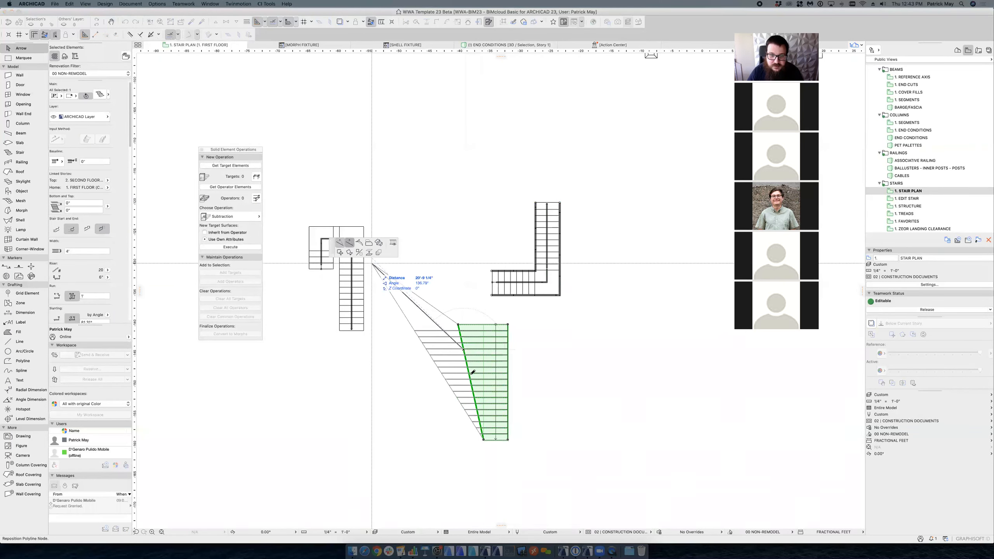
Step: Move the straight stair's upper right corner outward about 4'-6" and add a node on the right edge, pulled inward
{"action": "left_click", "coordinate": [509, 326]}
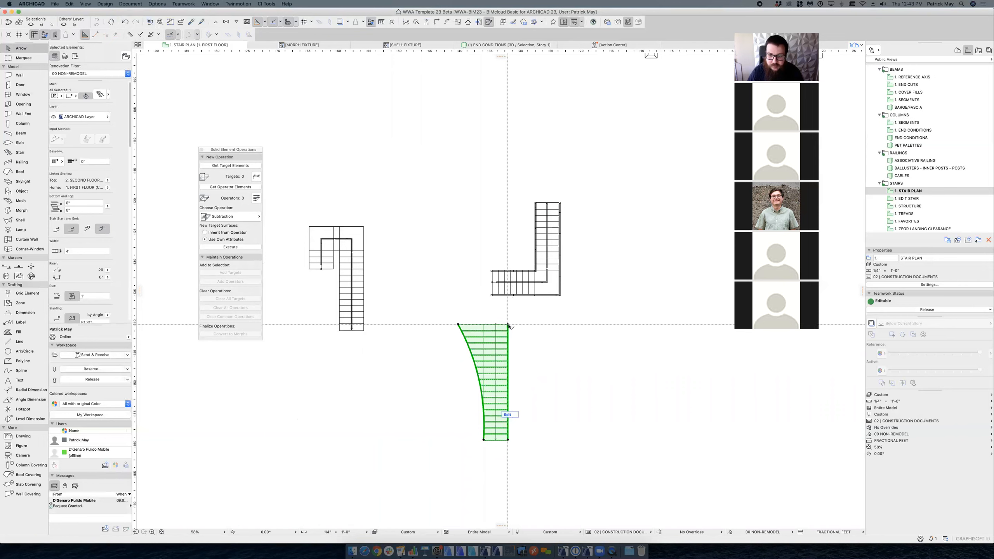
{"action": "left_click", "coordinate": [535, 325]}
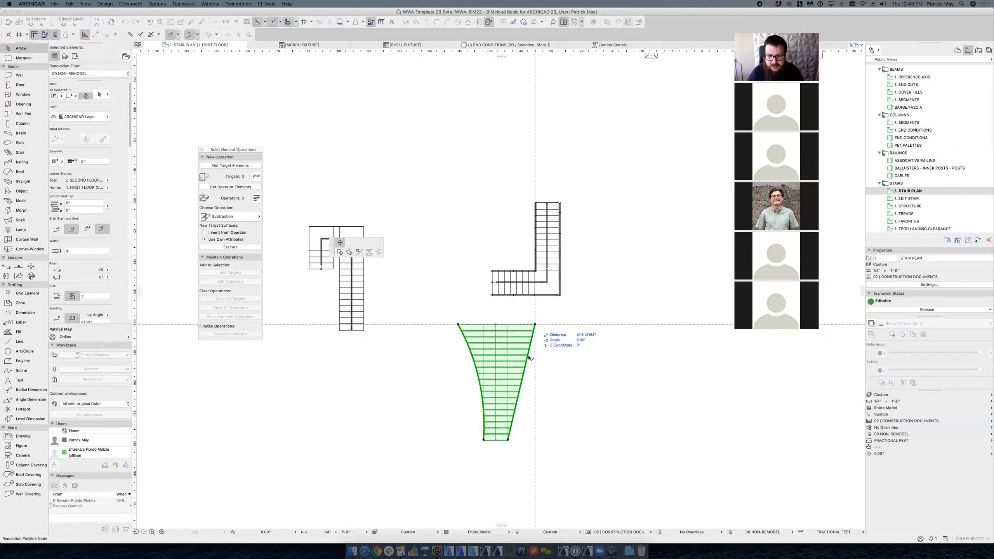
{"action": "left_click", "coordinate": [527, 356]}
{"action": "left_click", "coordinate": [517, 355]}
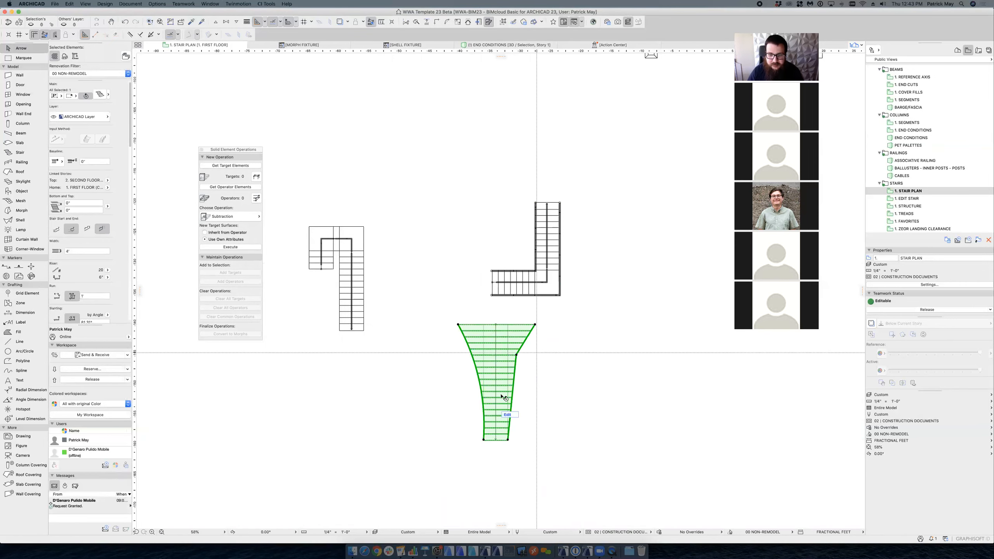